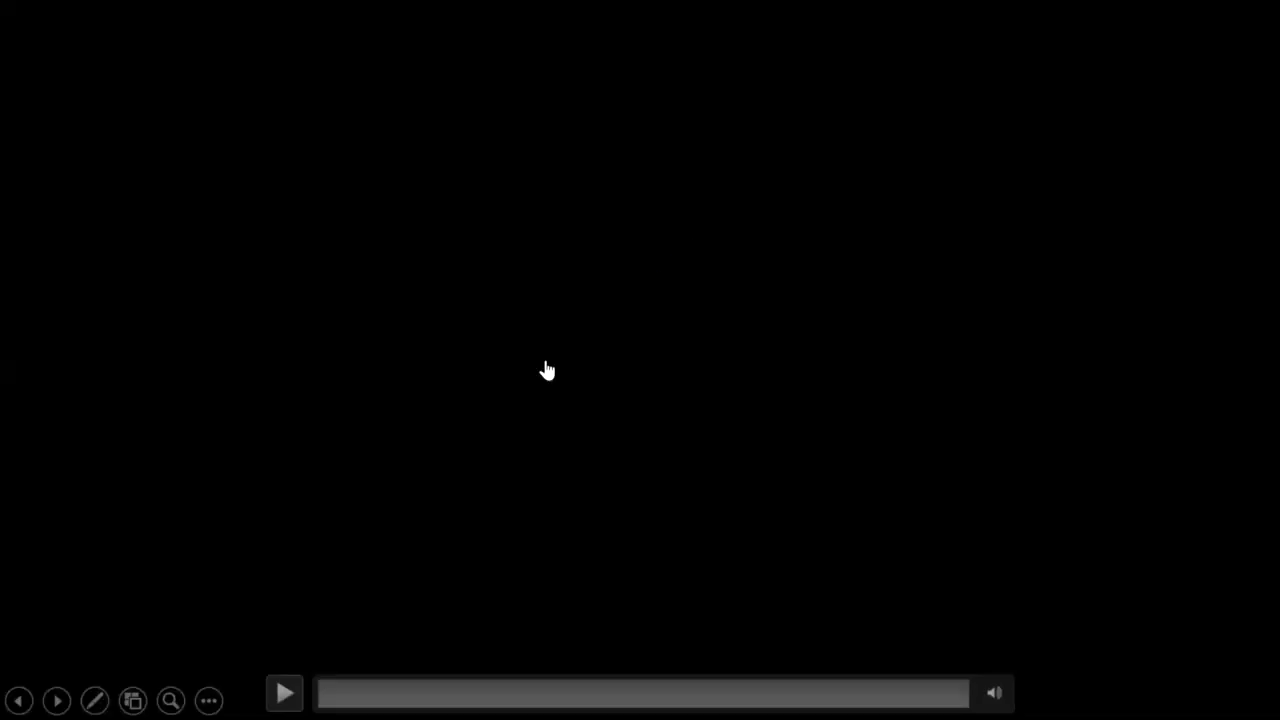
Play the embedded video on the slide
{"action": "left_click", "coordinate": [284, 693]}
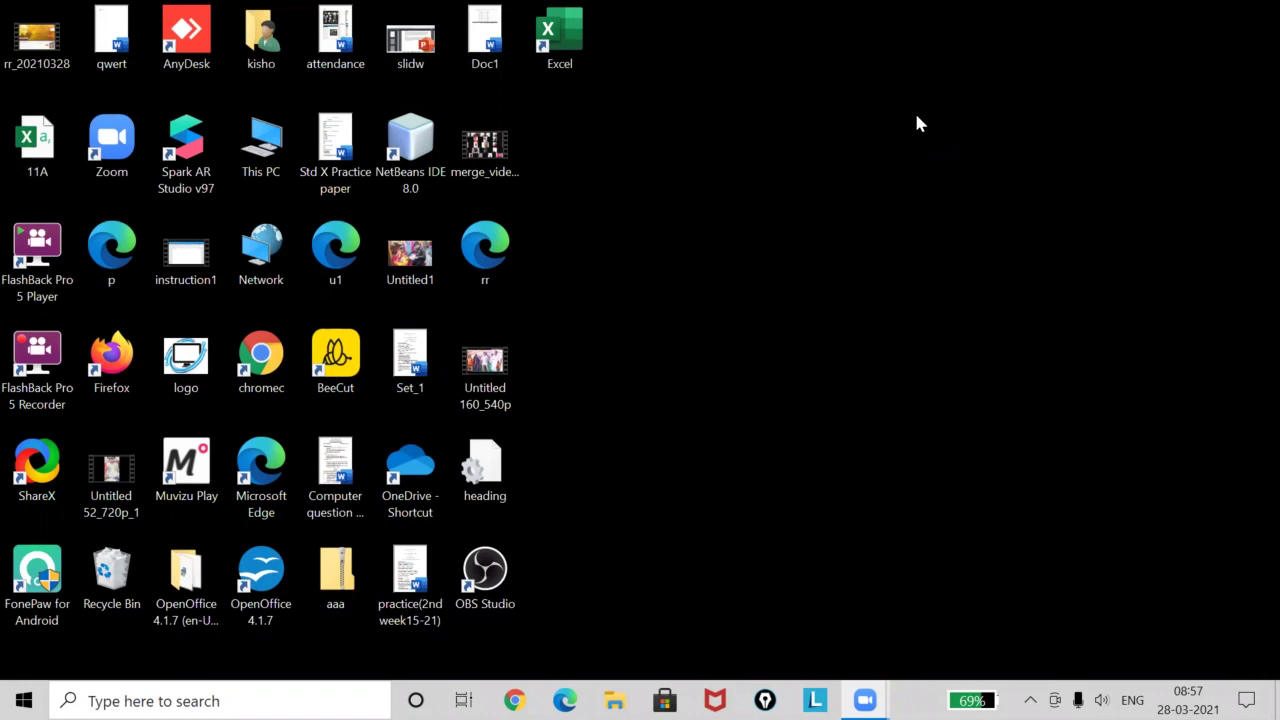
{"action": "left_click", "coordinate": [133, 700]}
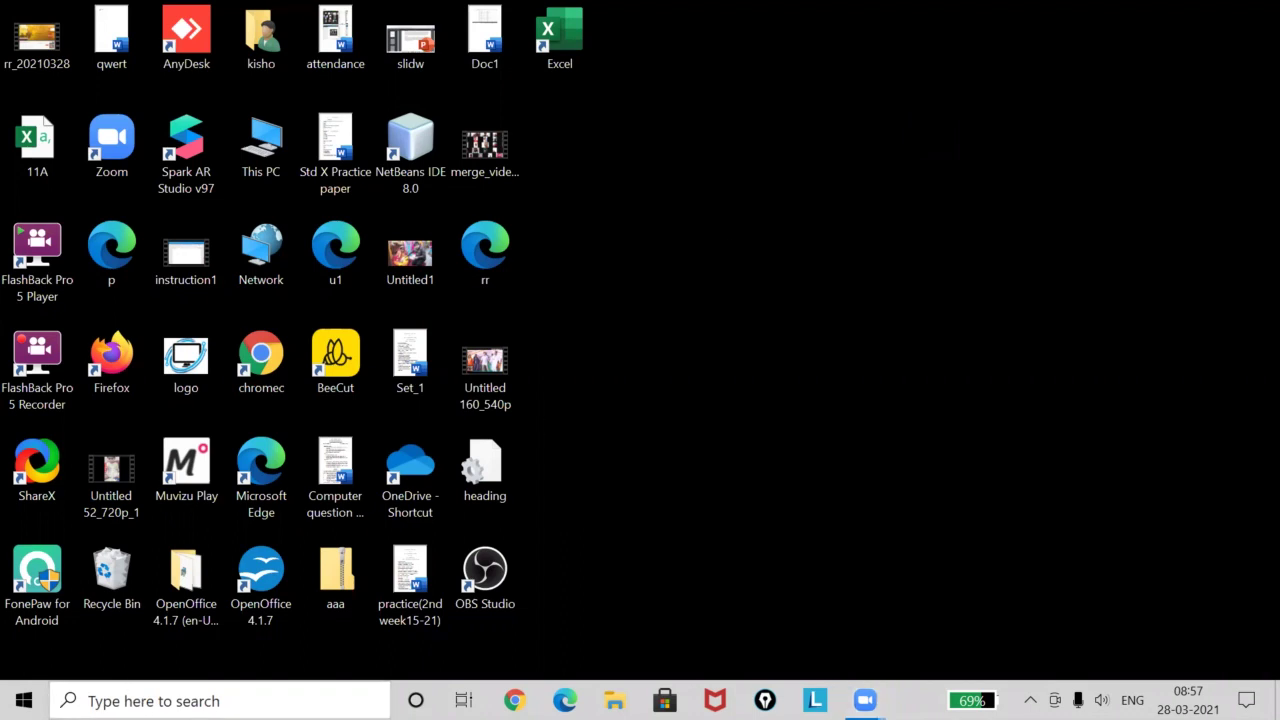
{"action": "type", "text": "excel"}
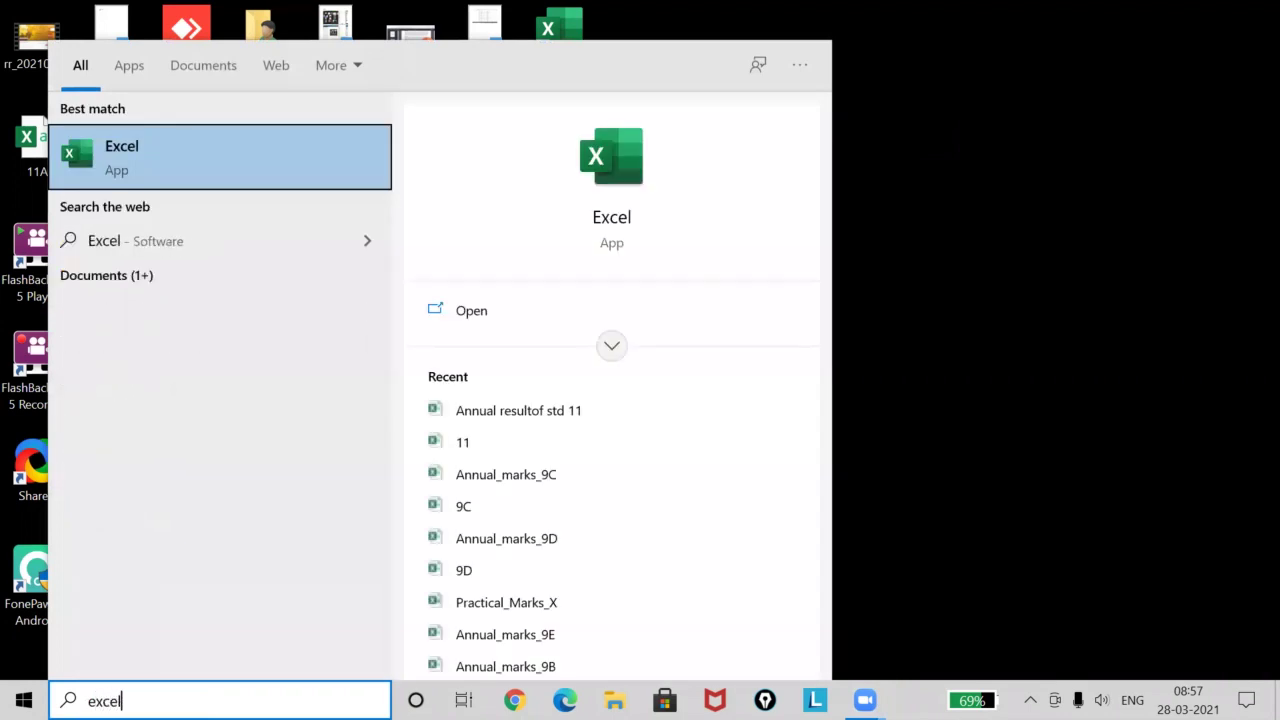
{"action": "left_click", "coordinate": [143, 154]}
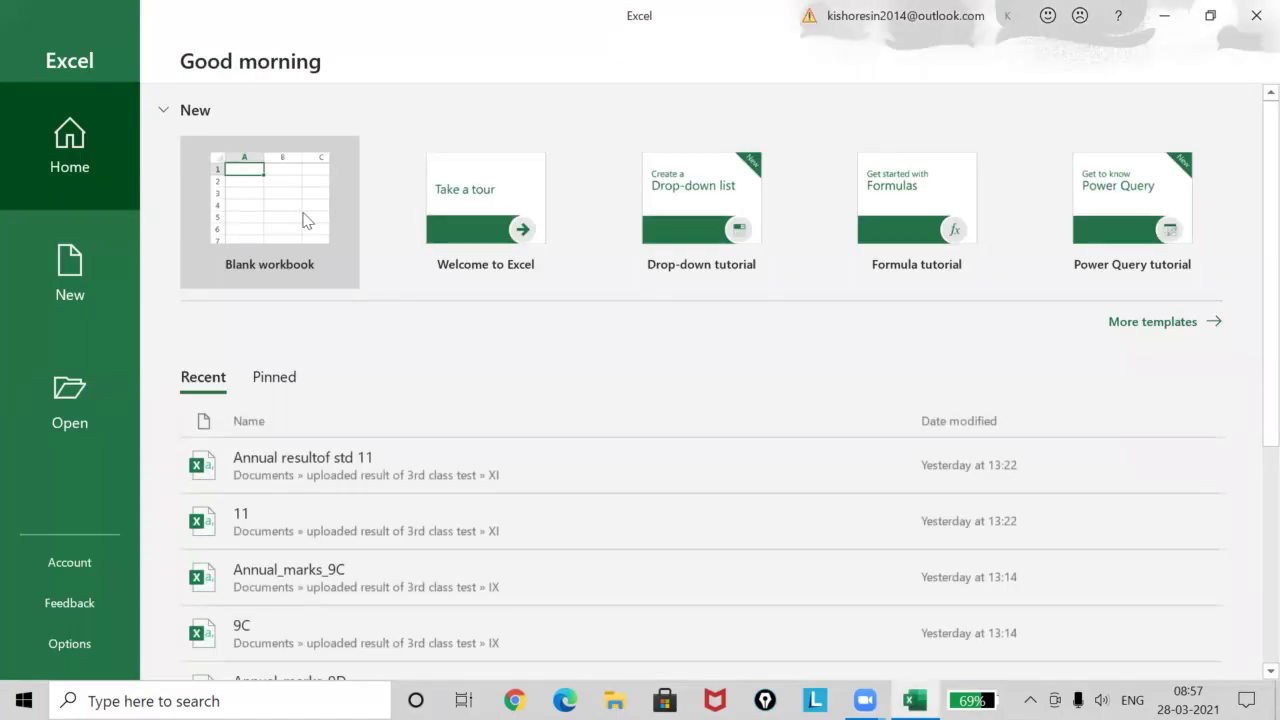
{"action": "left_click", "coordinate": [300, 212]}
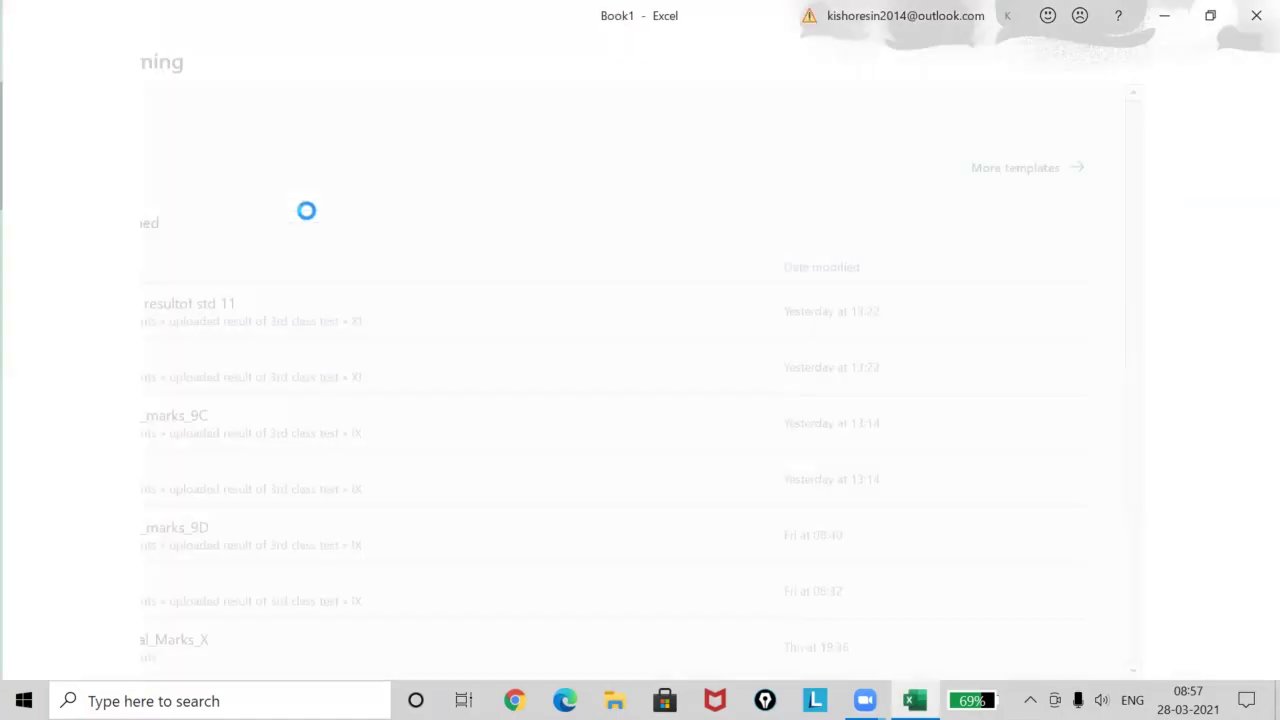
{"action": "left_click", "coordinate": [1252, 17]}
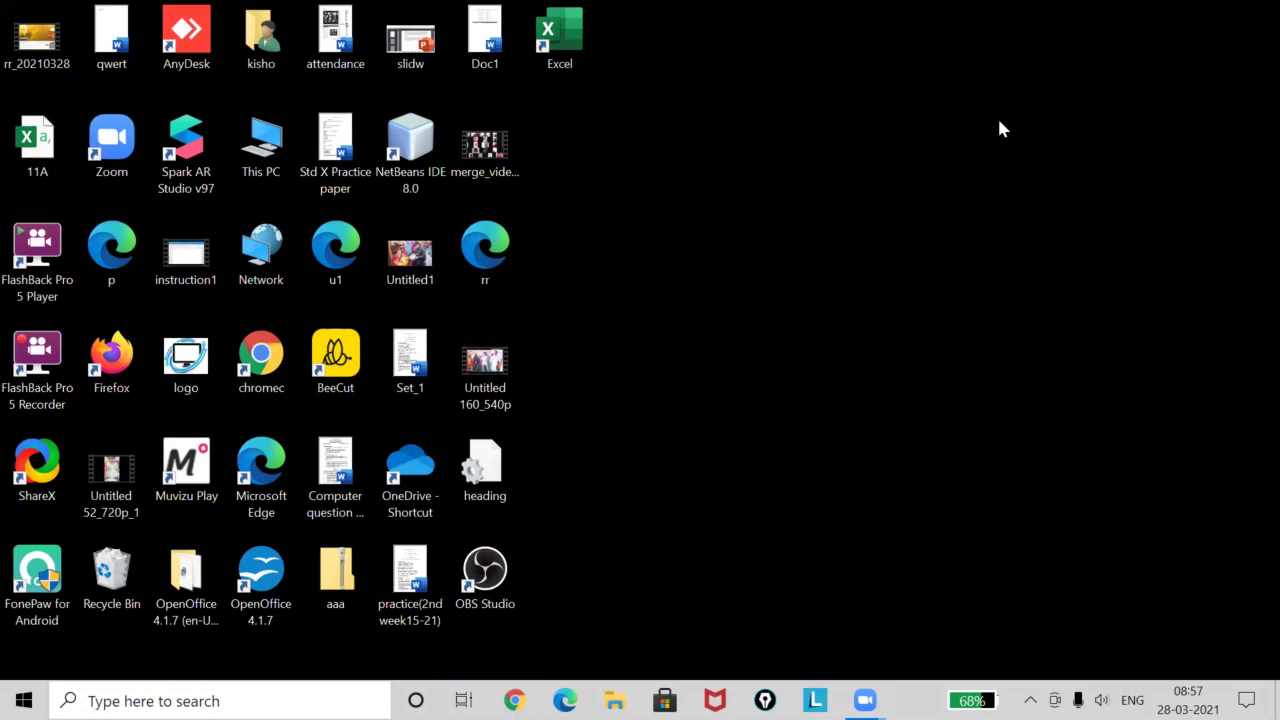
{"action": "key", "text": "e"}
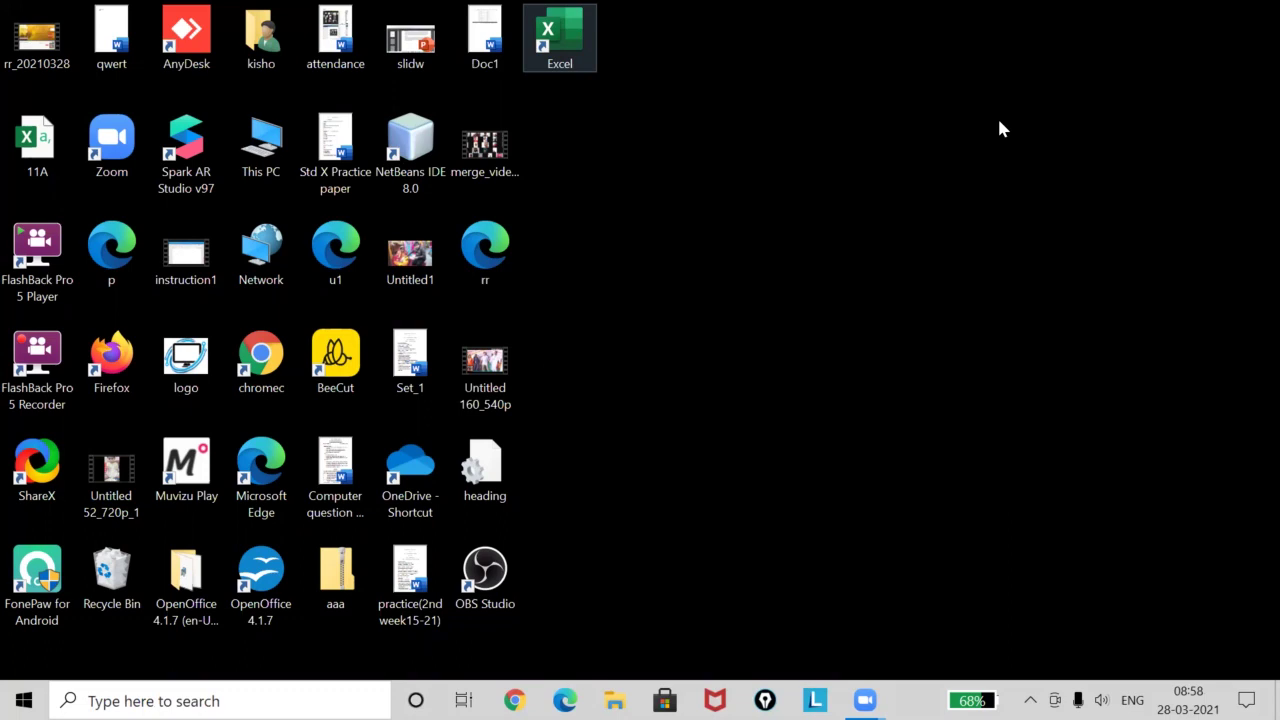
{"action": "key", "text": "Return"}
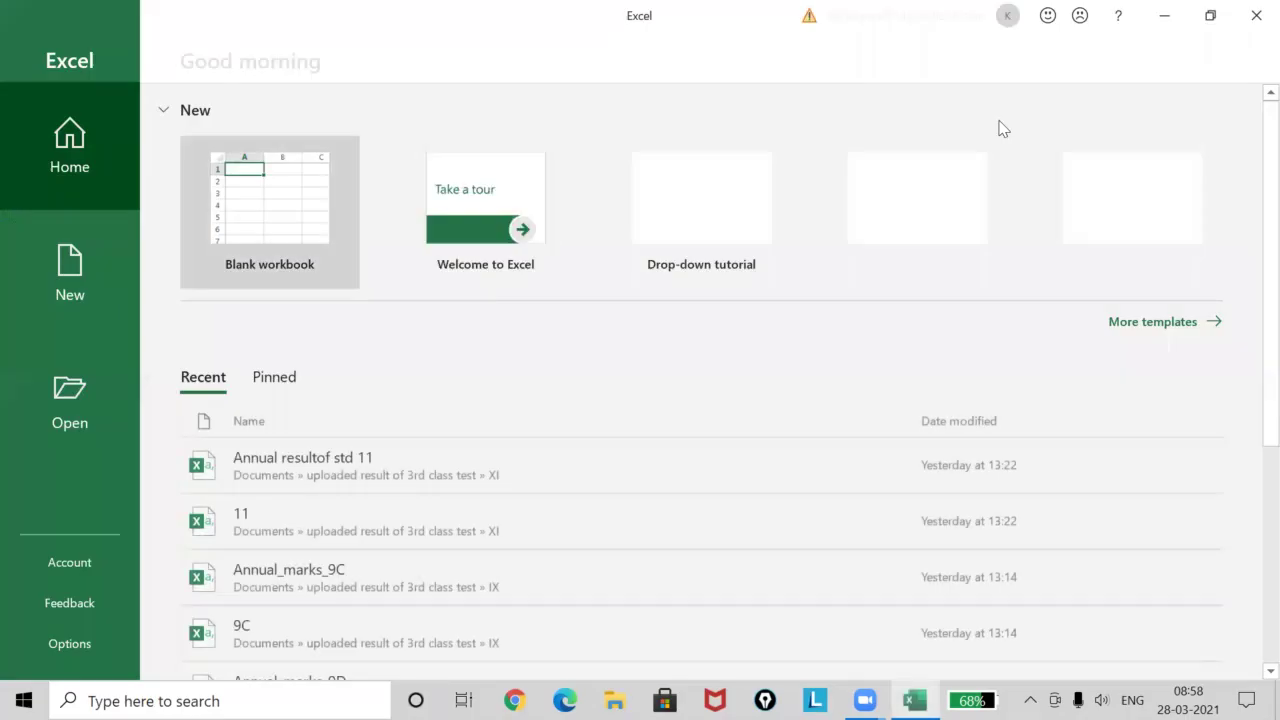
{"action": "left_click", "coordinate": [286, 196]}
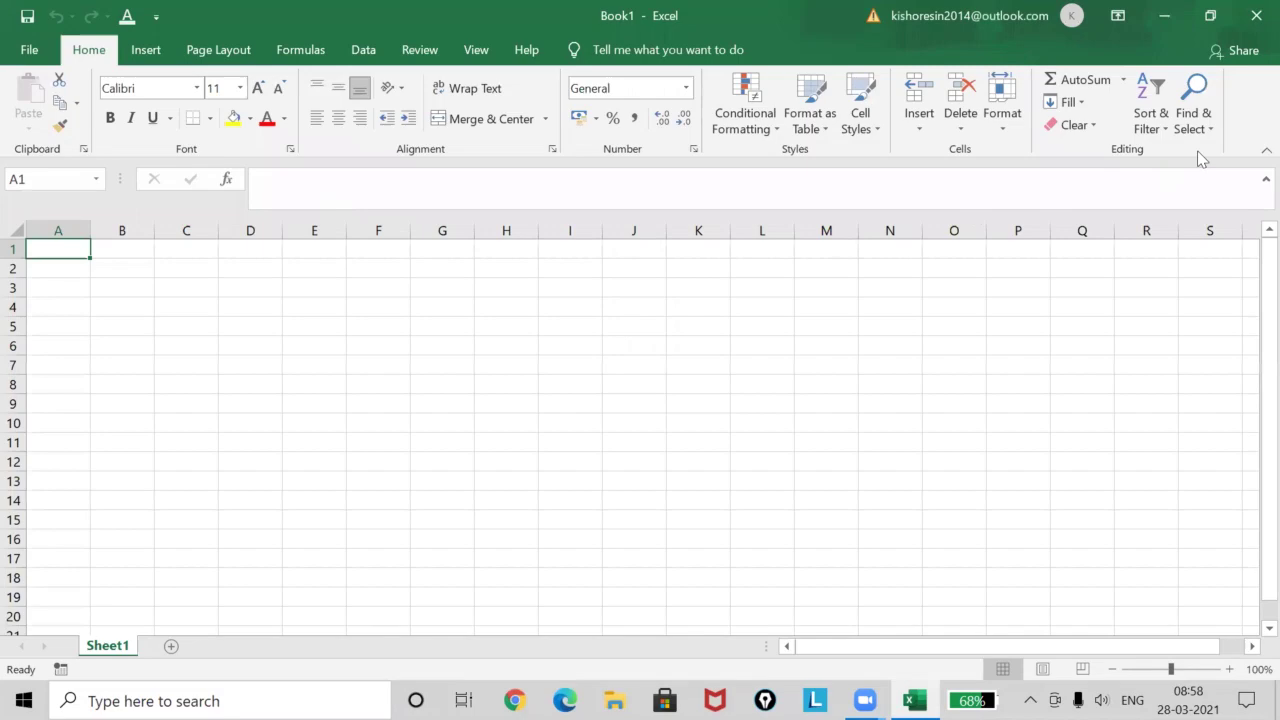
{"action": "left_click", "coordinate": [1253, 17]}
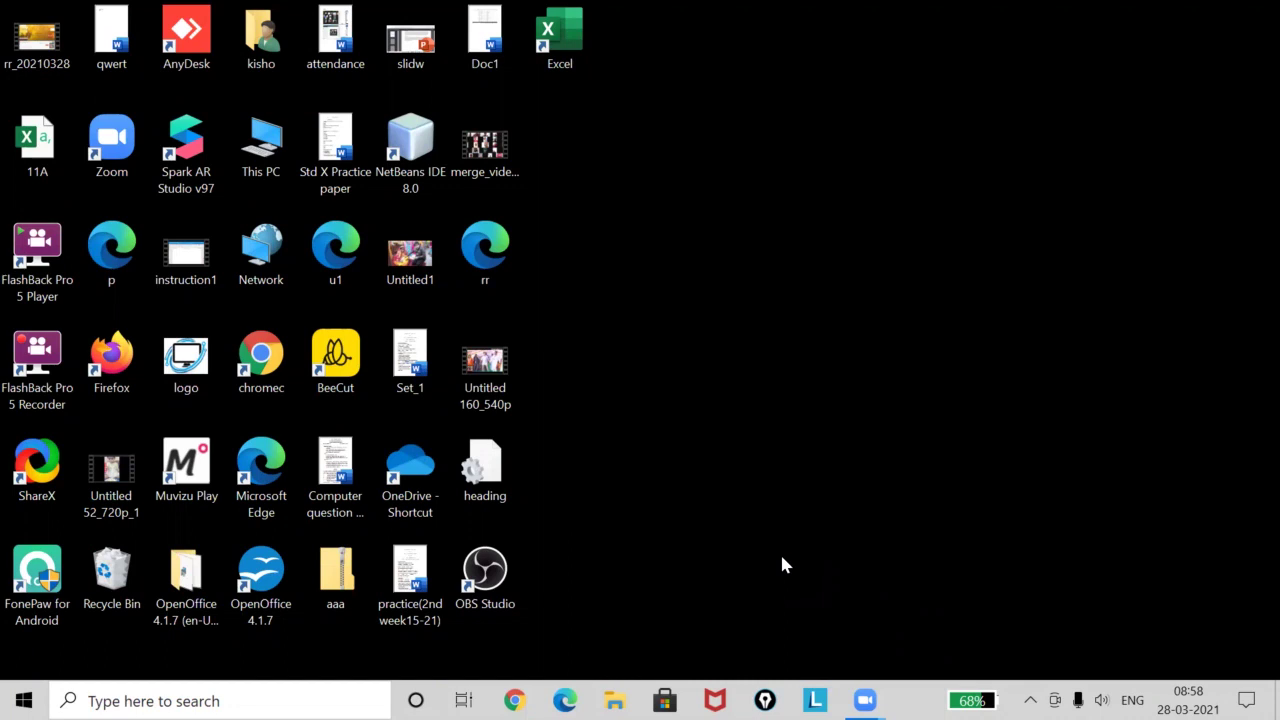
Launch Excel by running 'excel' from the Run box and choose Blank workbook
{"action": "key", "text": "super+r"}
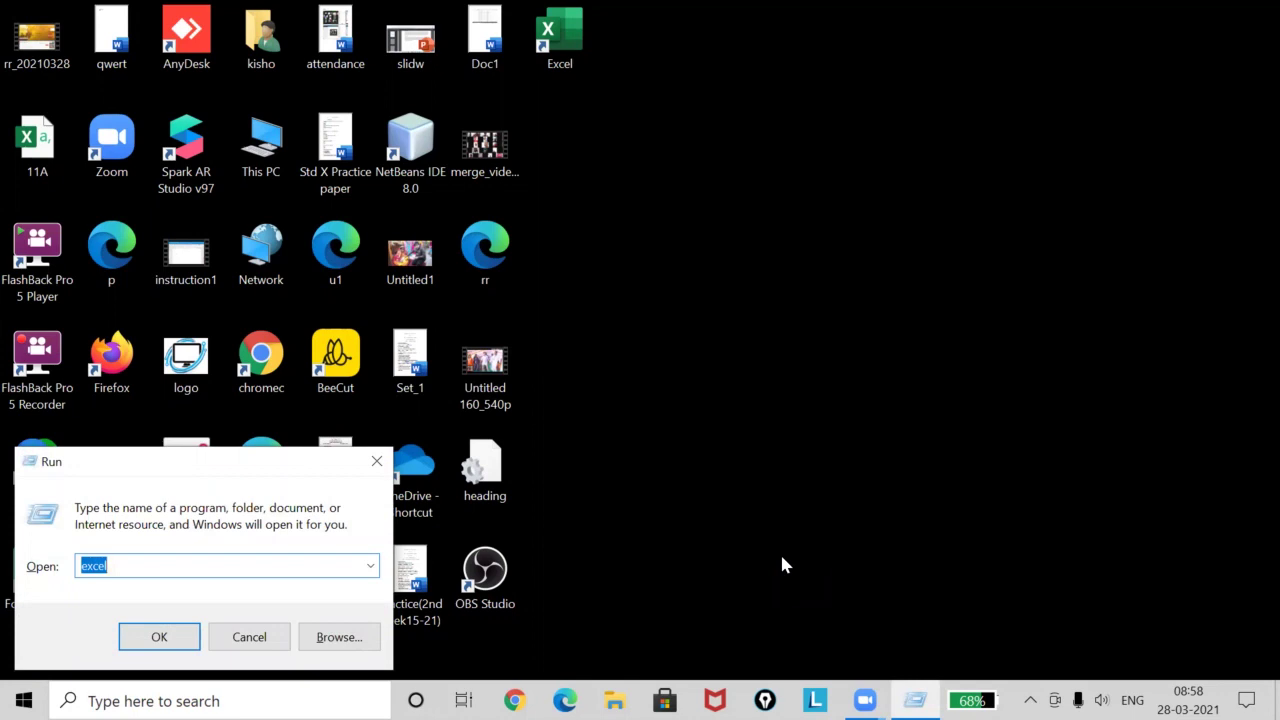
{"action": "type", "text": "excel"}
{"action": "left_click", "coordinate": [157, 636]}
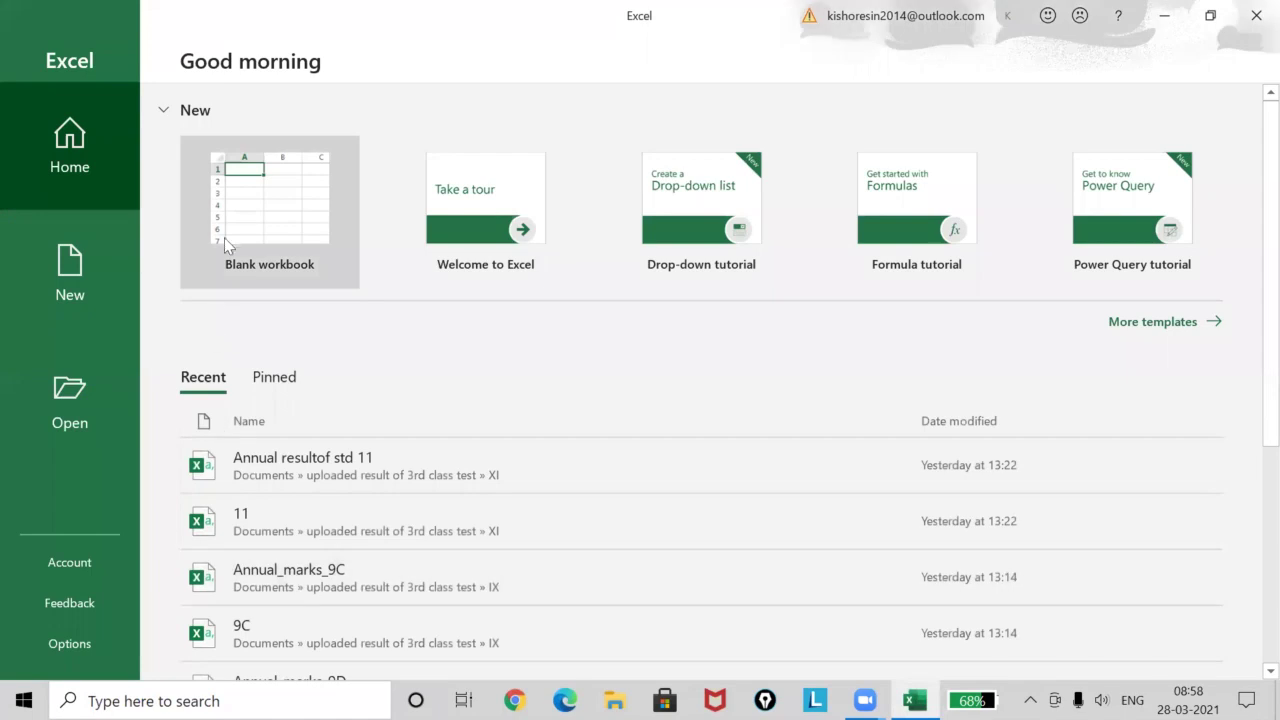
{"action": "left_click", "coordinate": [250, 224]}
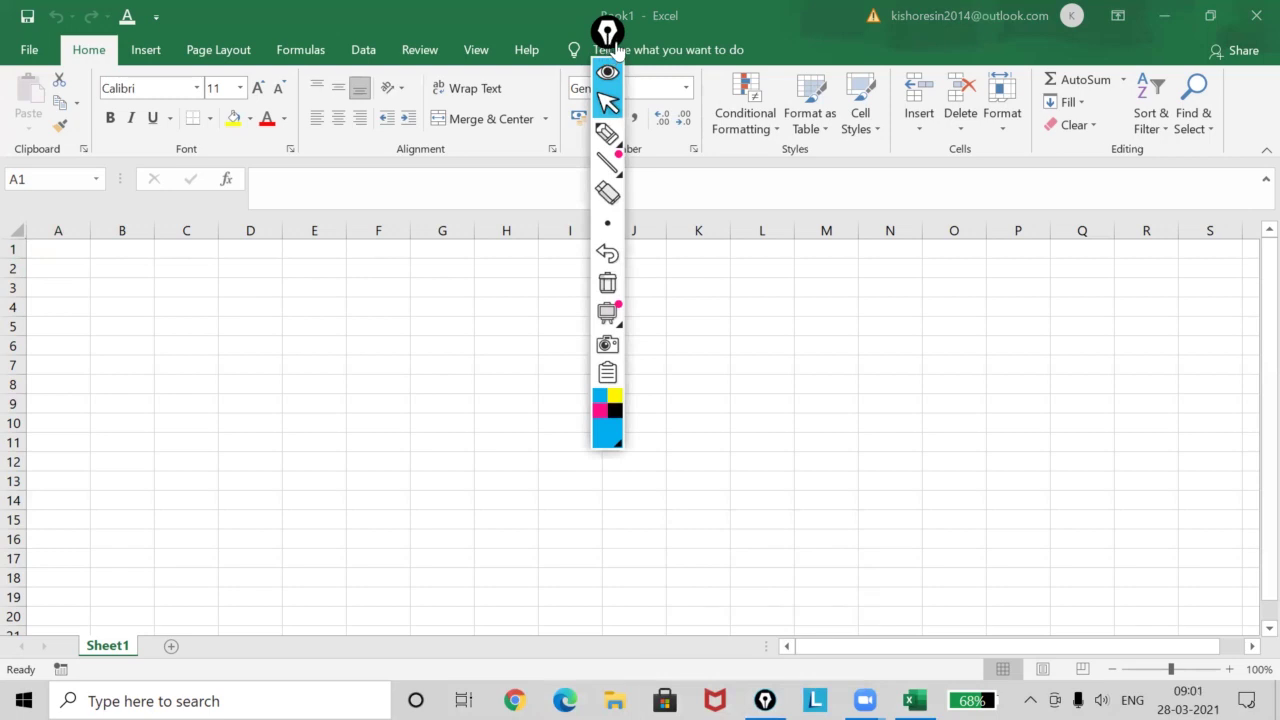
Underline rows 1–4 across columns A–D in pen ink, then jump to row 1048576
{"action": "left_click_drag", "start_coordinate": [617, 45], "coordinate": [1254, 161]}
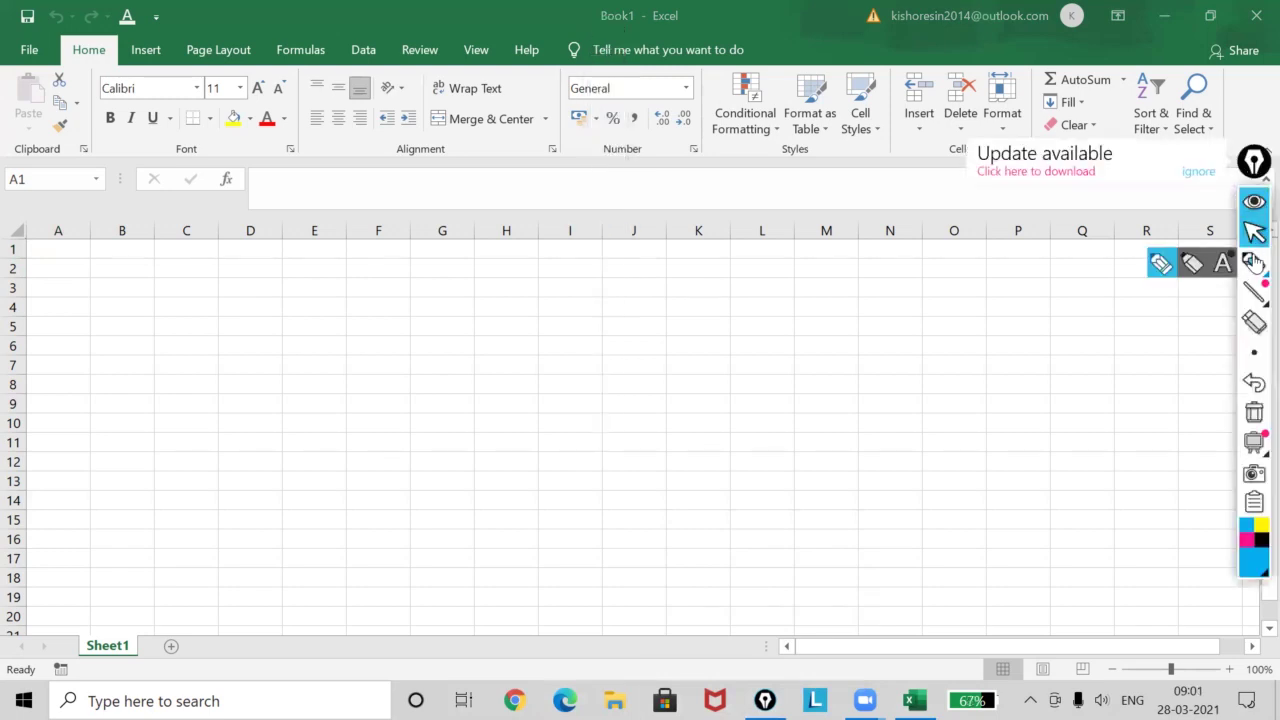
{"action": "left_click", "coordinate": [1159, 264]}
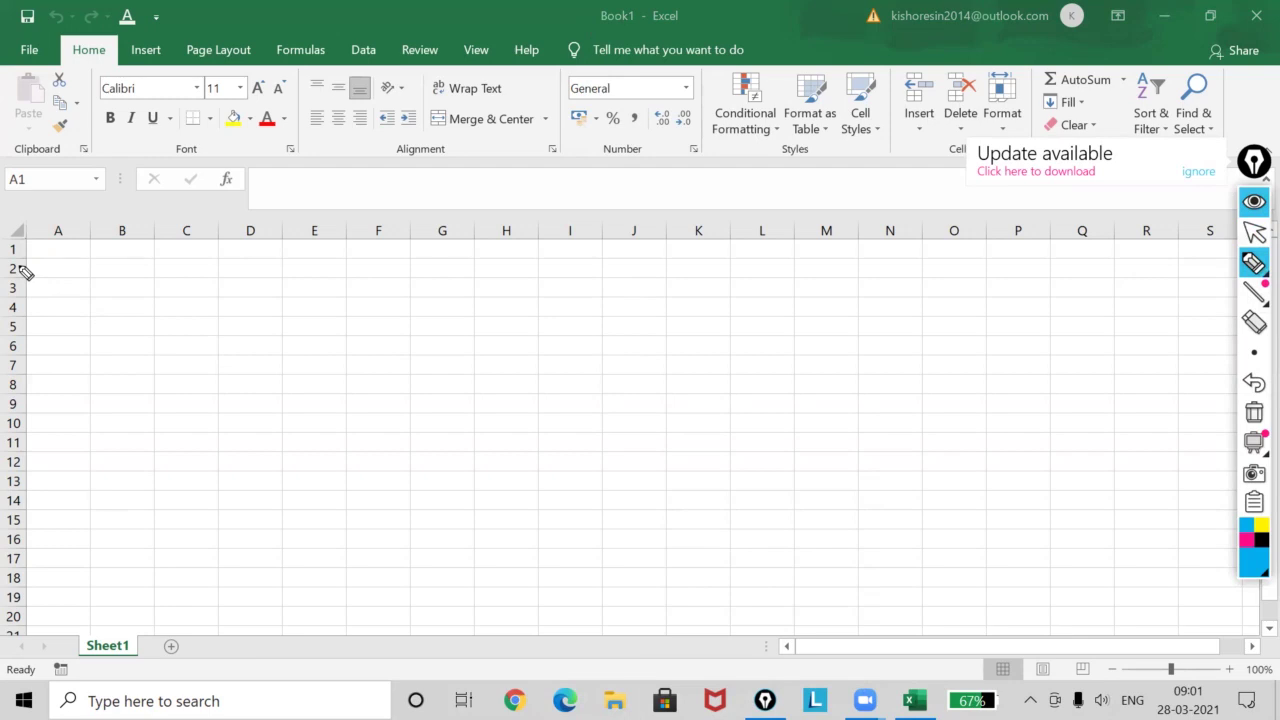
{"action": "mouse_move", "coordinate": [16, 242]}
{"action": "left_mouse_down"}
{"action": "mouse_move", "coordinate": [8, 264]}
{"action": "mouse_move", "coordinate": [278, 256]}
{"action": "left_mouse_up"}
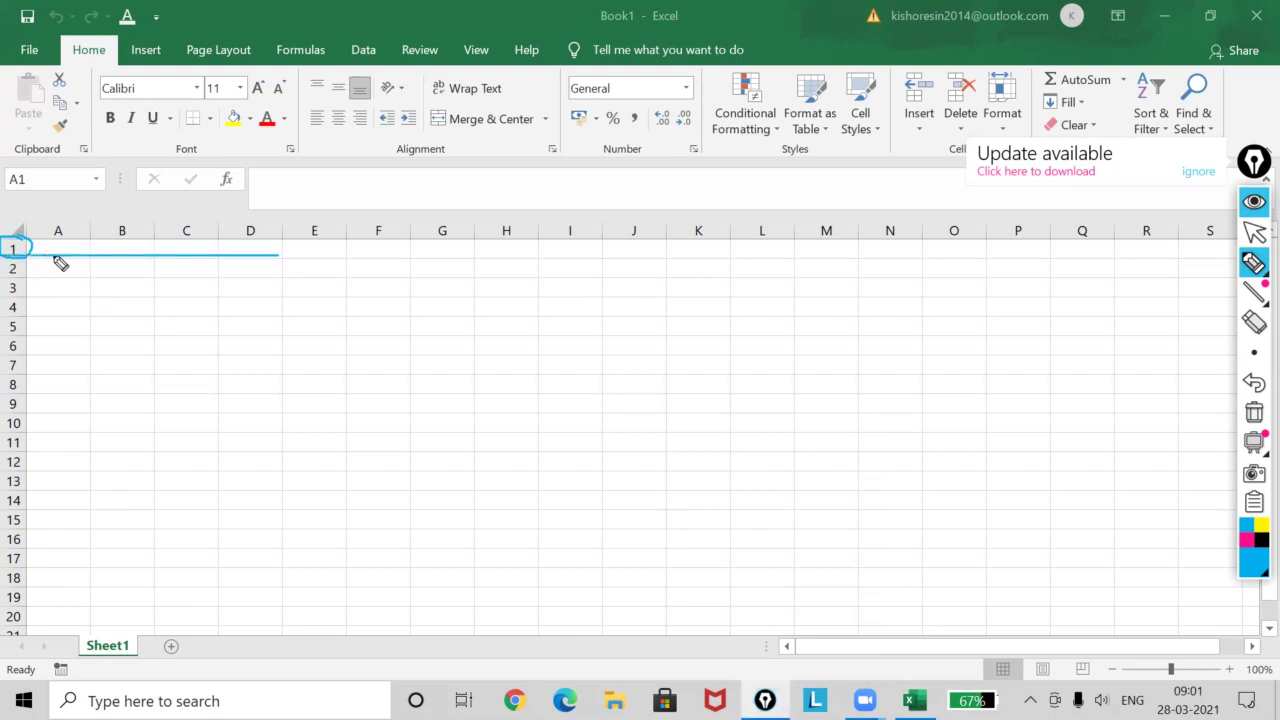
{"action": "left_click_drag", "start_coordinate": [15, 275], "coordinate": [272, 275]}
{"action": "left_click_drag", "start_coordinate": [8, 295], "coordinate": [270, 295]}
{"action": "left_click_drag", "start_coordinate": [22, 316], "coordinate": [246, 314]}
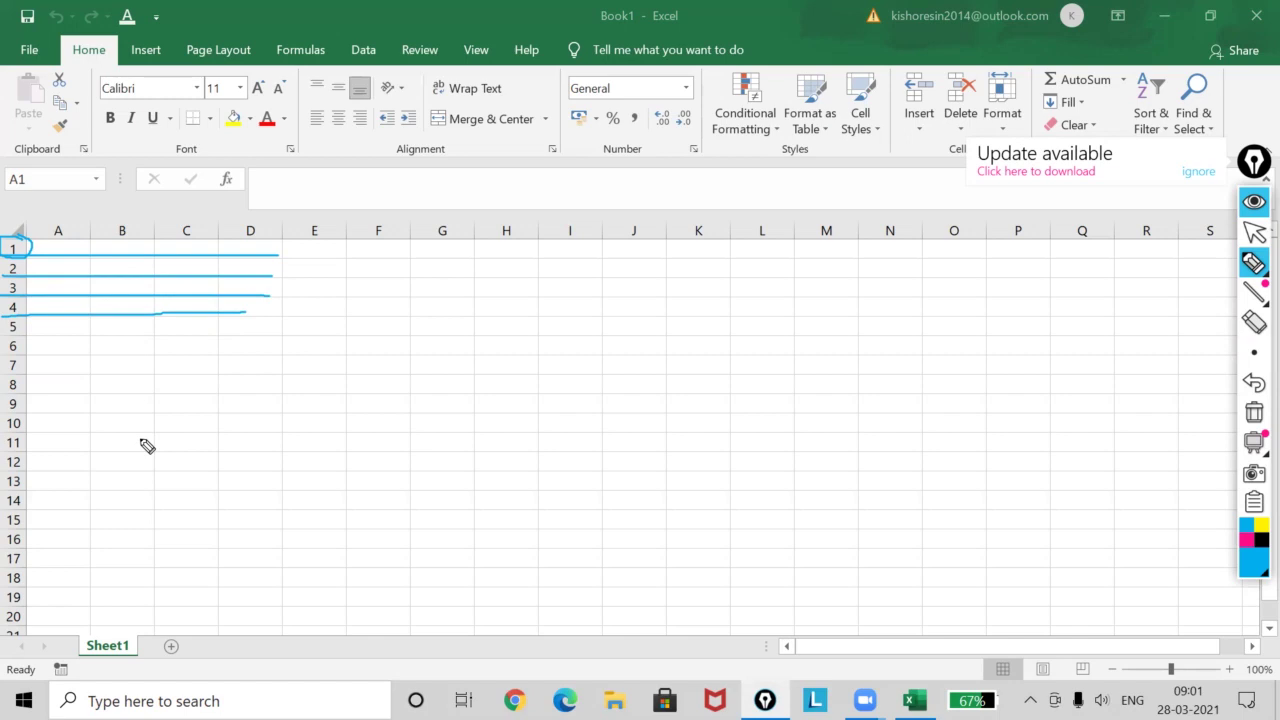
{"action": "left_click", "coordinate": [1255, 238]}
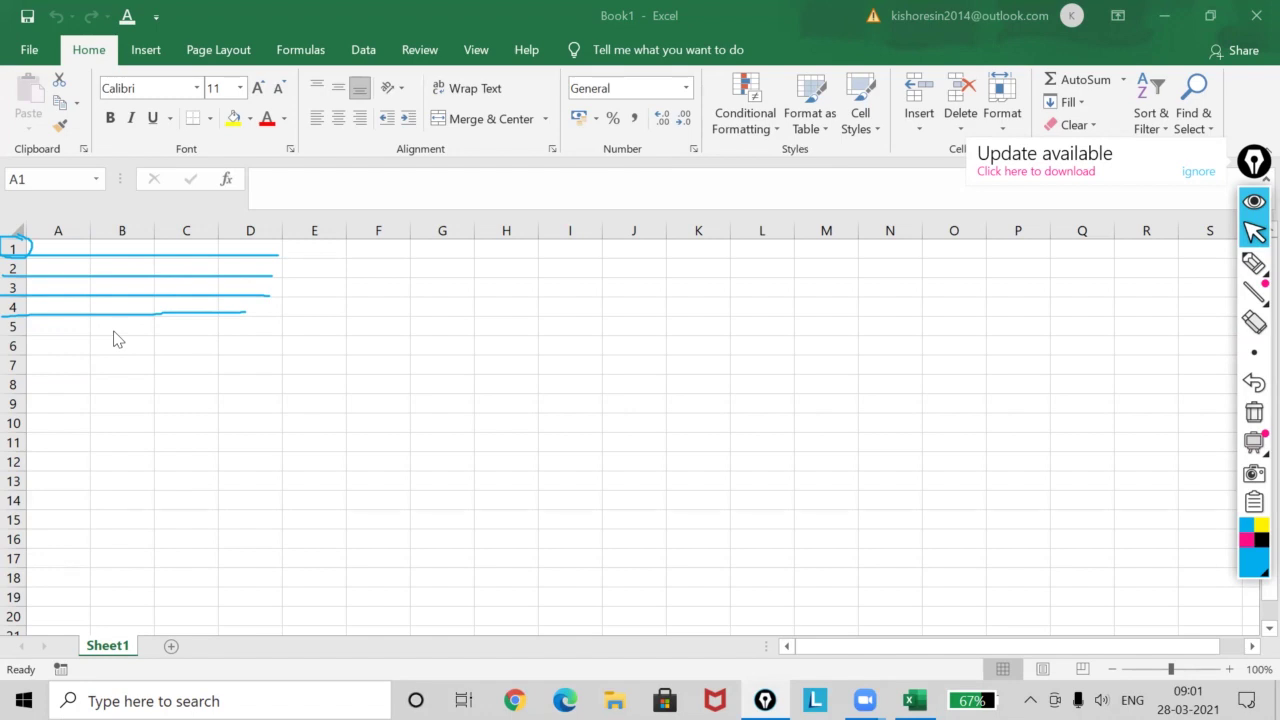
{"action": "key", "text": "ctrl+Down"}
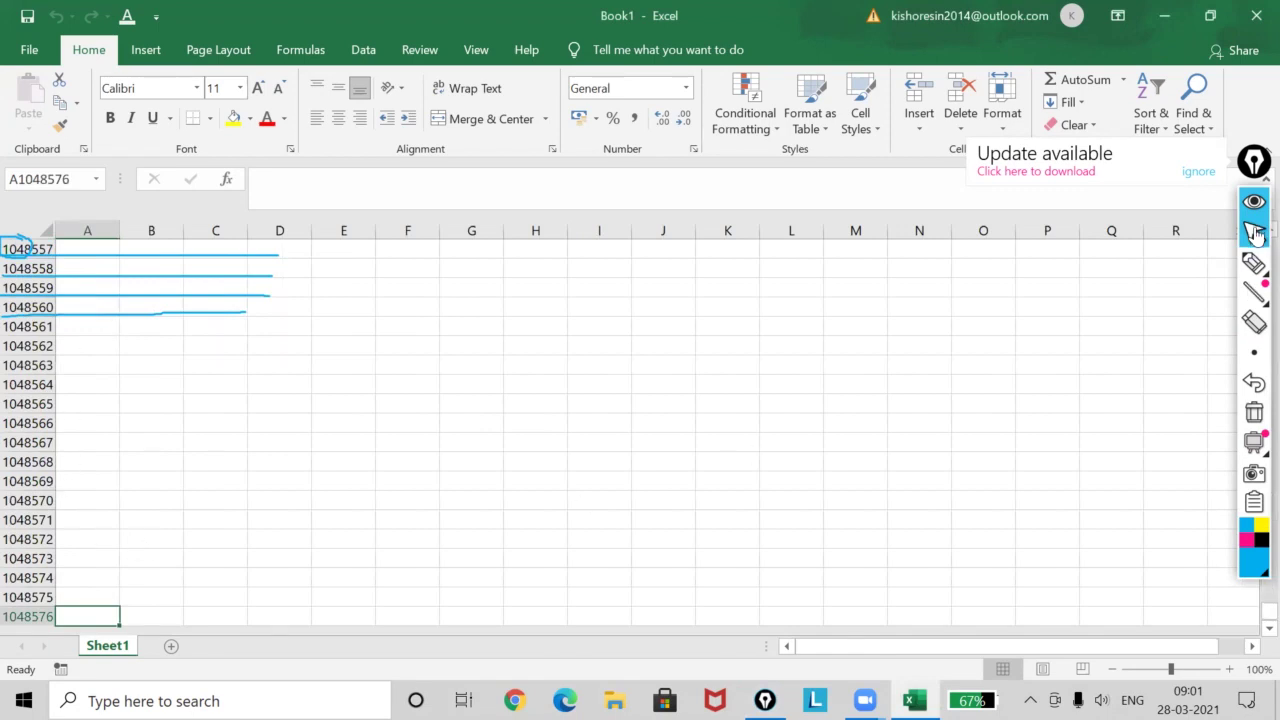
Draw a blue ink oval around the 1048576 row header, then leave pen mode
{"action": "left_click", "coordinate": [1162, 264]}
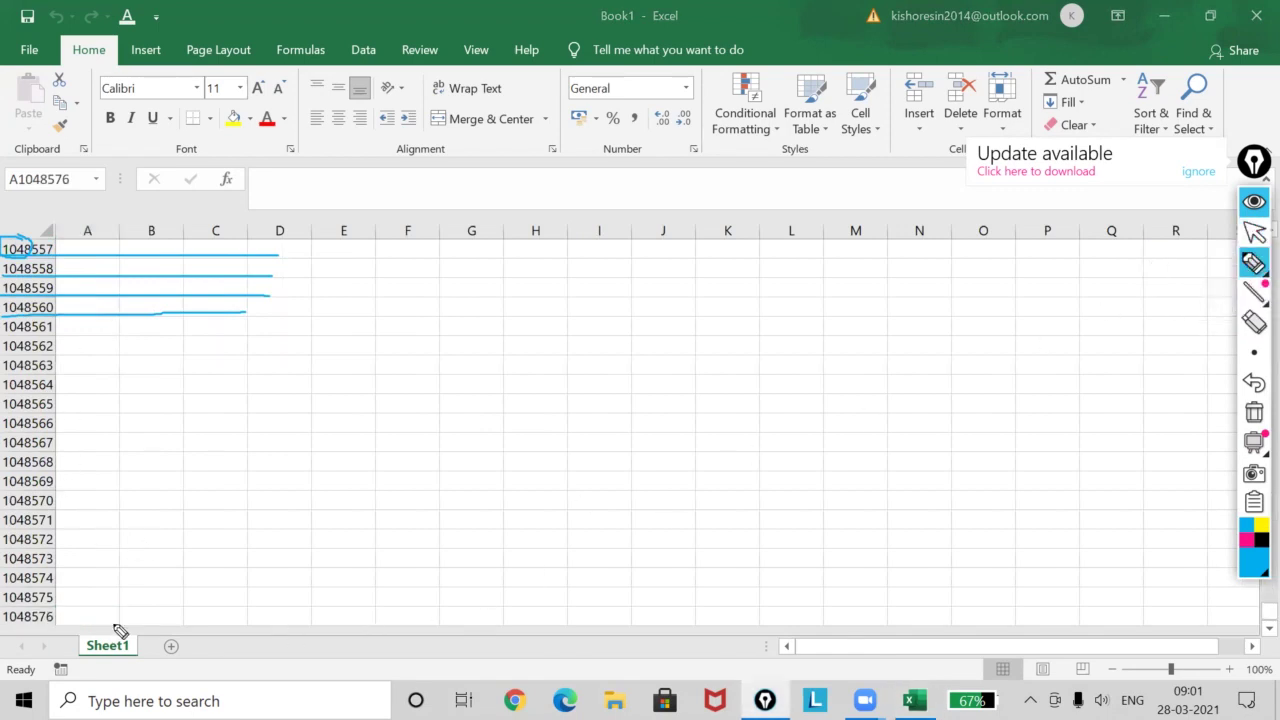
{"action": "left_click_drag", "start_coordinate": [60, 613], "coordinate": [72, 640]}
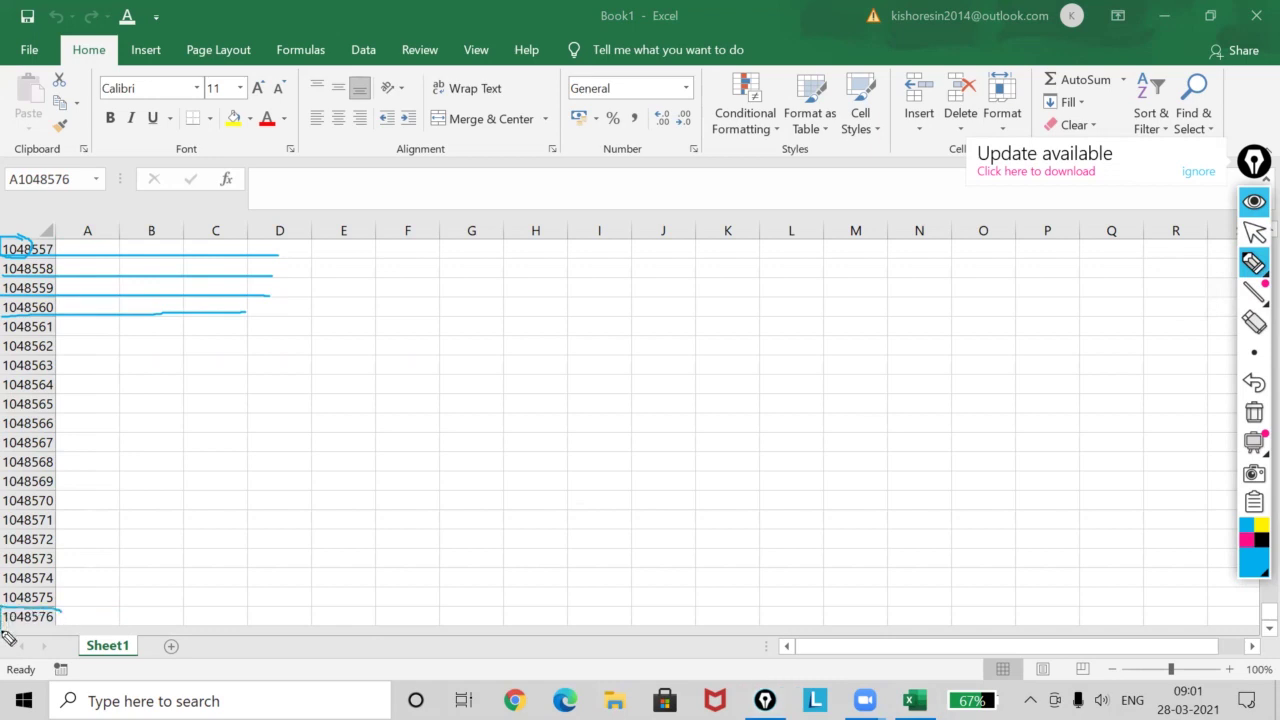
{"action": "mouse_move", "coordinate": [68, 614]}
{"action": "left_mouse_down"}
{"action": "mouse_move", "coordinate": [12, 634]}
{"action": "mouse_move", "coordinate": [46, 628]}
{"action": "left_mouse_up"}
{"action": "left_click", "coordinate": [1255, 234]}
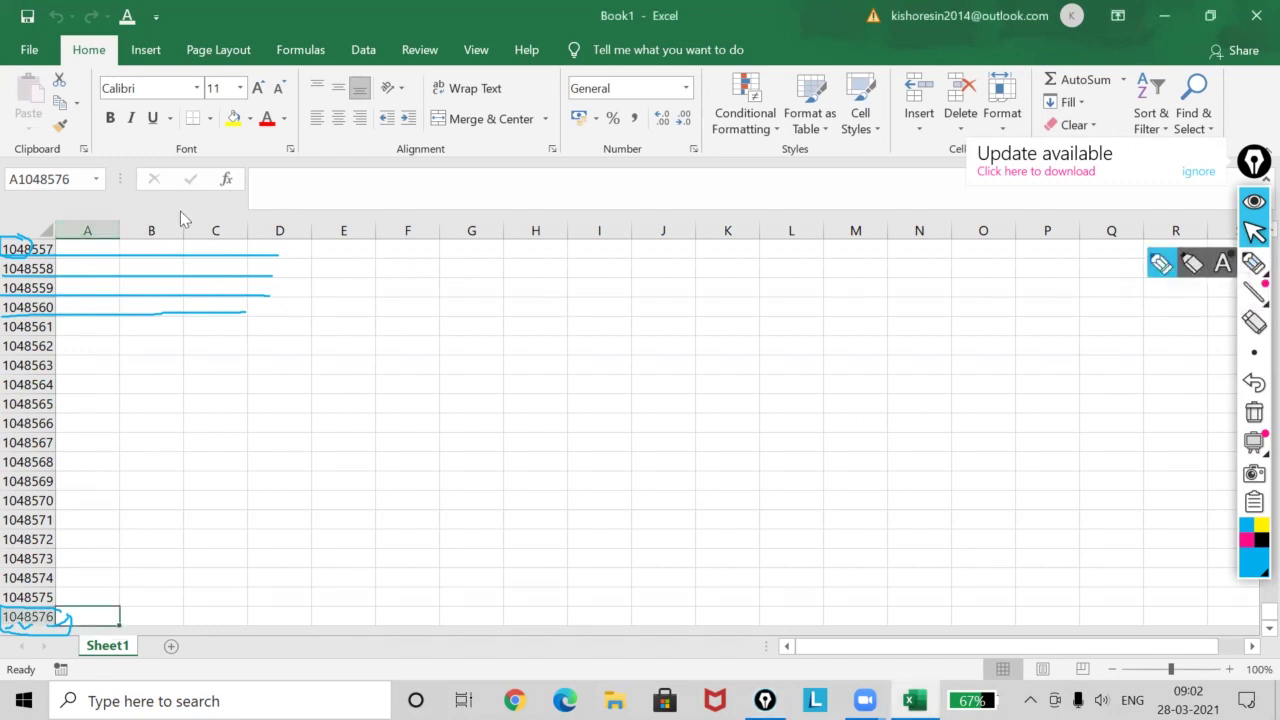
Click across columns A to H, then jump from F1048557 to the last column, XFD
{"action": "left_click", "coordinate": [94, 222]}
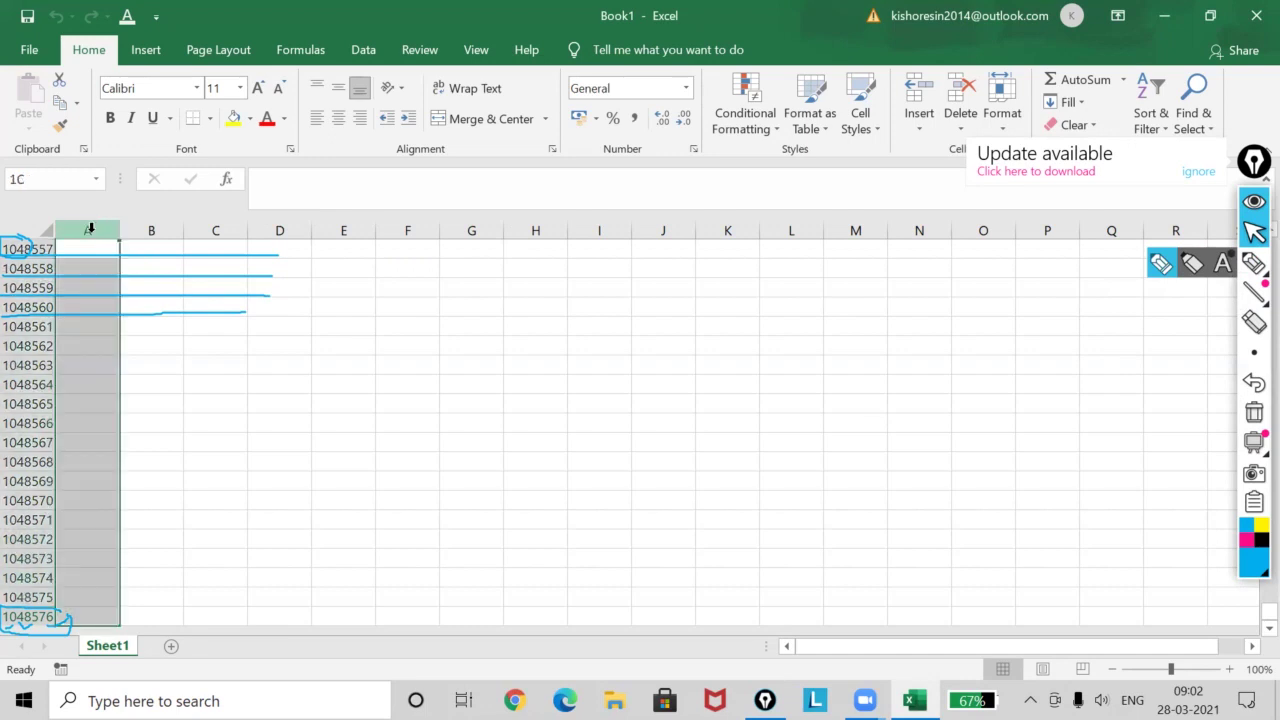
{"action": "left_click", "coordinate": [150, 231]}
{"action": "left_click", "coordinate": [215, 231]}
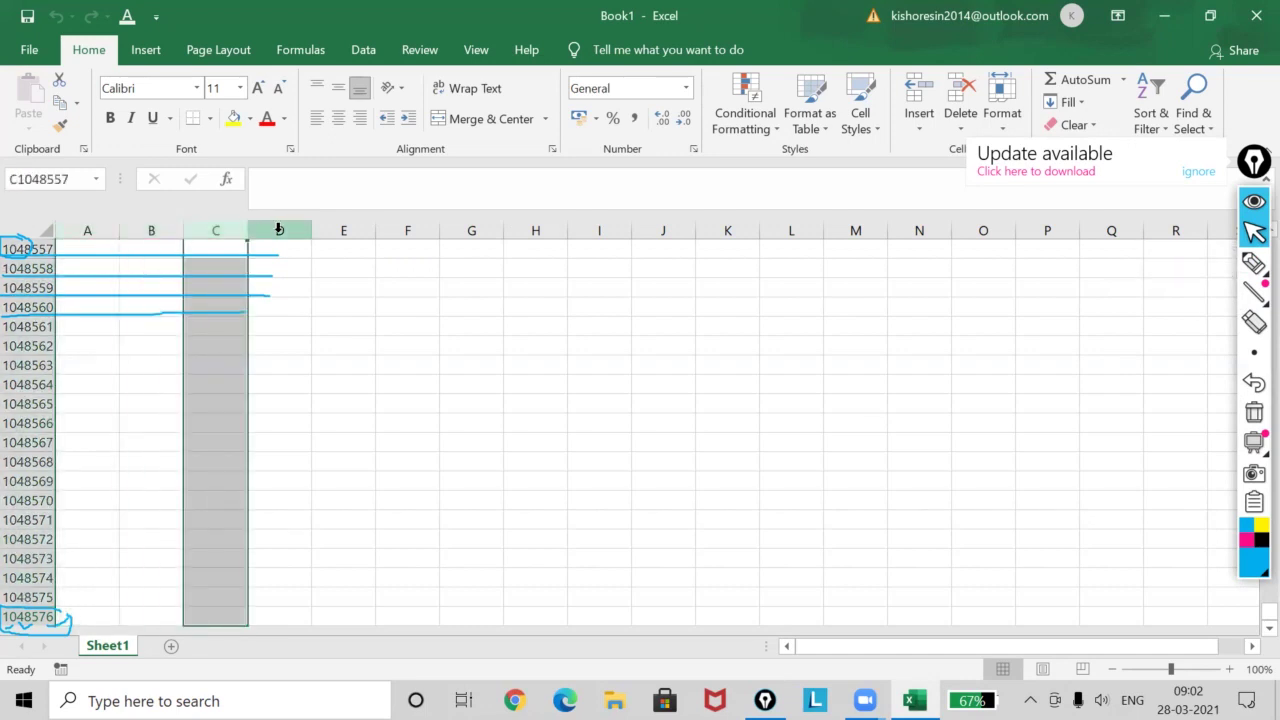
{"action": "left_click", "coordinate": [279, 230]}
{"action": "left_click", "coordinate": [343, 230]}
{"action": "left_click", "coordinate": [407, 230]}
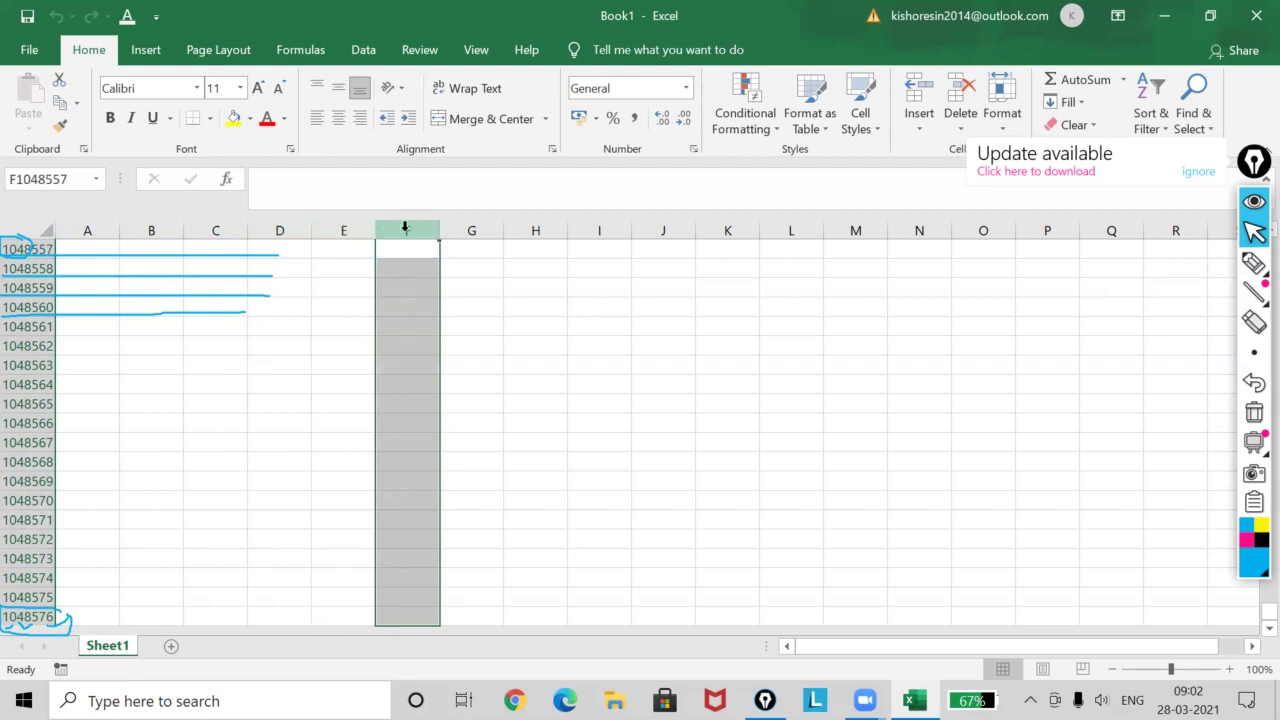
{"action": "left_click", "coordinate": [488, 229]}
{"action": "left_click", "coordinate": [533, 230]}
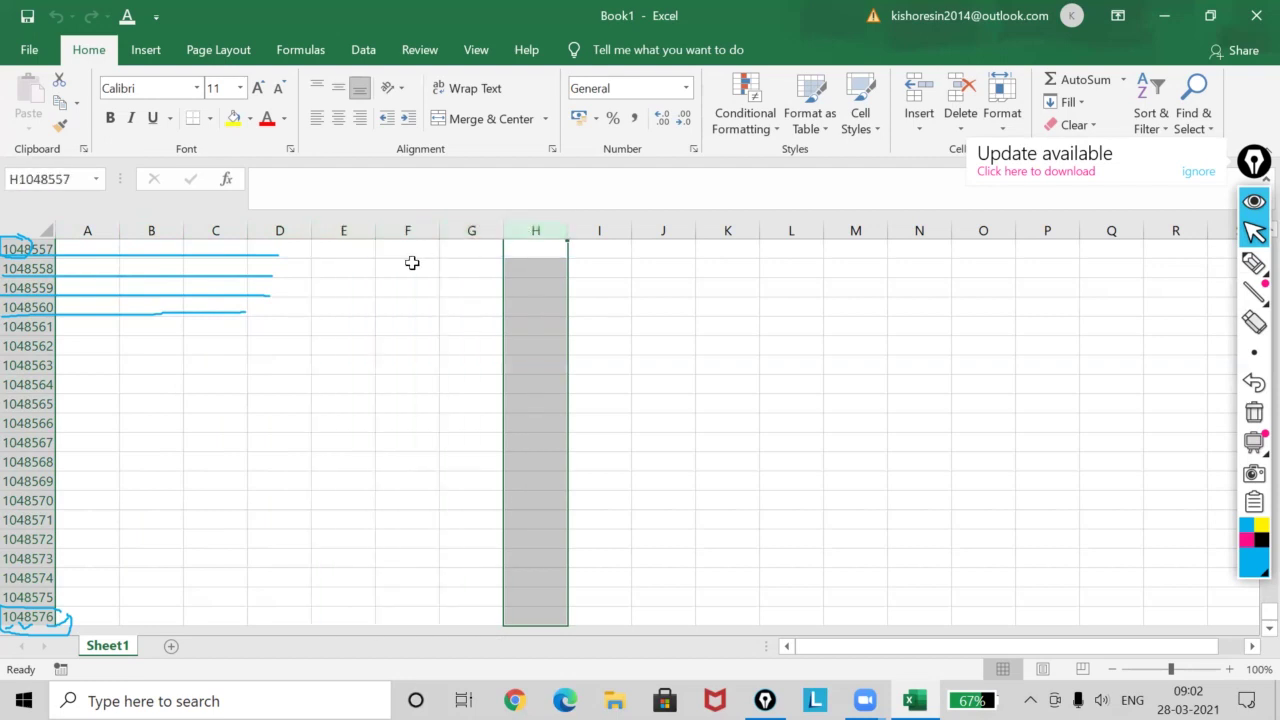
{"action": "left_click", "coordinate": [412, 247]}
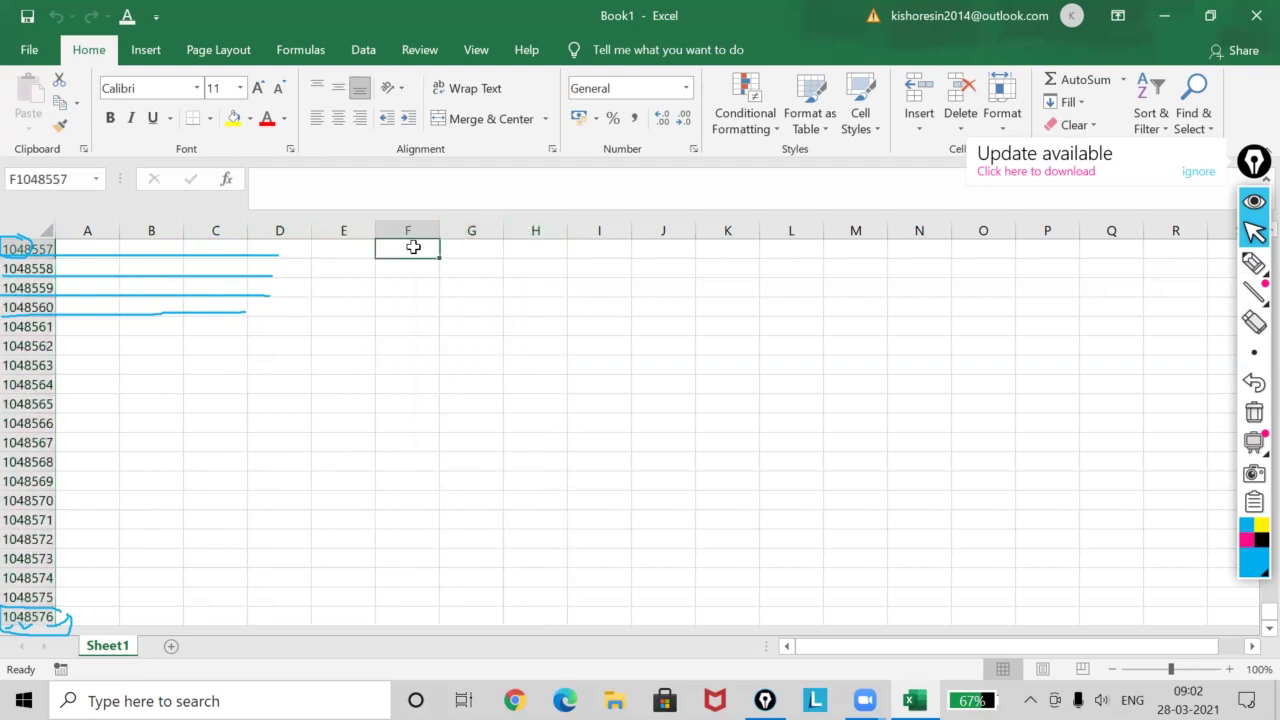
{"action": "key", "text": "ctrl+Right"}
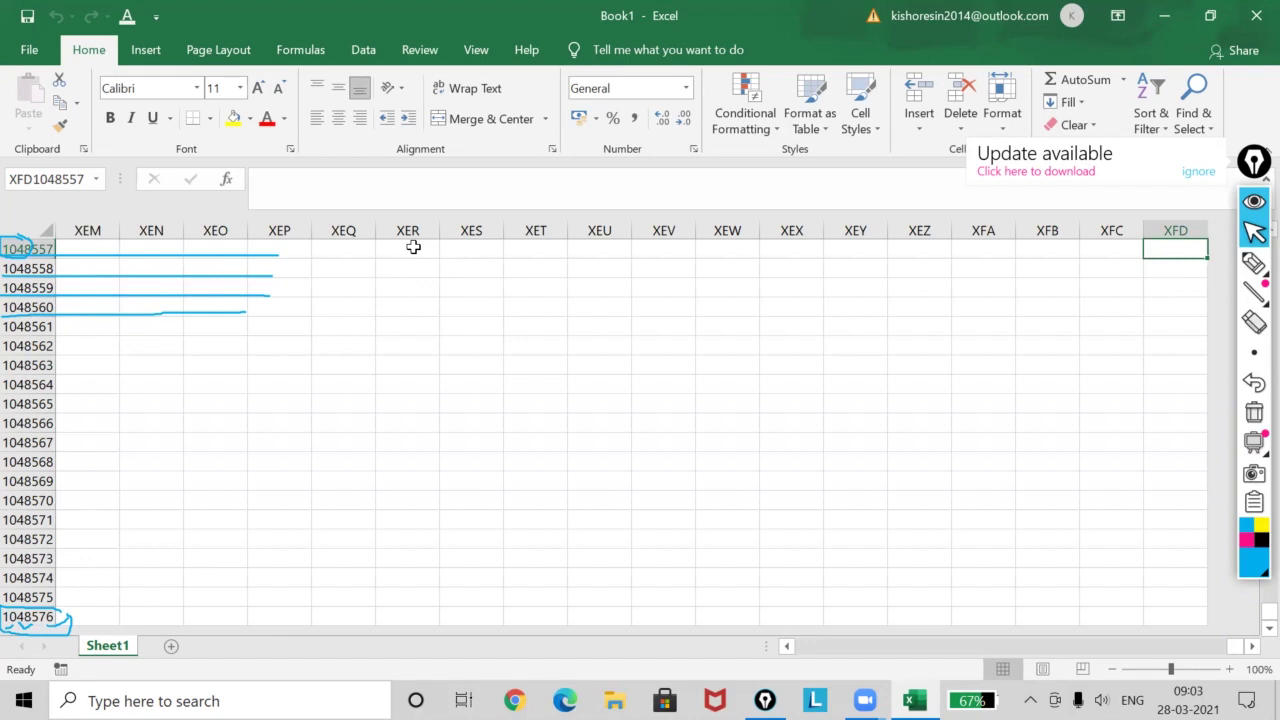
Move through cells in the bottom rows, from XEO1048563 leftward along row 1048557
{"action": "left_click", "coordinate": [227, 364]}
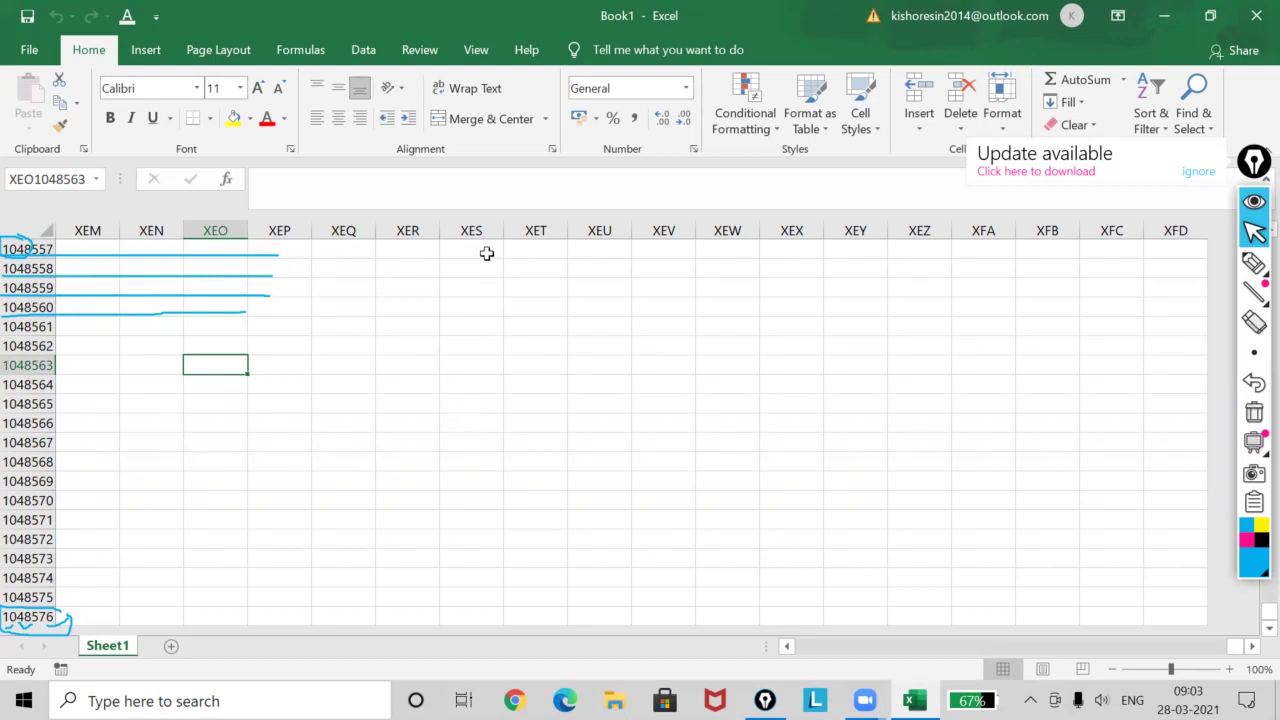
{"action": "left_click", "coordinate": [448, 248]}
{"action": "left_click", "coordinate": [400, 250]}
{"action": "left_click", "coordinate": [355, 250]}
{"action": "left_click", "coordinate": [262, 250]}
{"action": "left_click", "coordinate": [190, 254]}
{"action": "left_click", "coordinate": [132, 246]}
{"action": "left_click", "coordinate": [62, 244]}
{"action": "left_click", "coordinate": [76, 267]}
{"action": "left_click", "coordinate": [215, 268]}
Move along row 1048558 to select XEY:XEZ, pick XEZ1048563, then jump up to the first row
{"action": "left_click", "coordinate": [279, 268]}
{"action": "left_click", "coordinate": [407, 268]}
{"action": "left_click", "coordinate": [599, 268]}
{"action": "left_click", "coordinate": [663, 268]}
{"action": "left_click", "coordinate": [727, 268]}
{"action": "left_click", "coordinate": [791, 268]}
{"action": "left_click_drag", "start_coordinate": [886, 276], "coordinate": [948, 285]}
{"action": "left_click", "coordinate": [995, 346]}
{"action": "left_click", "coordinate": [890, 365]}
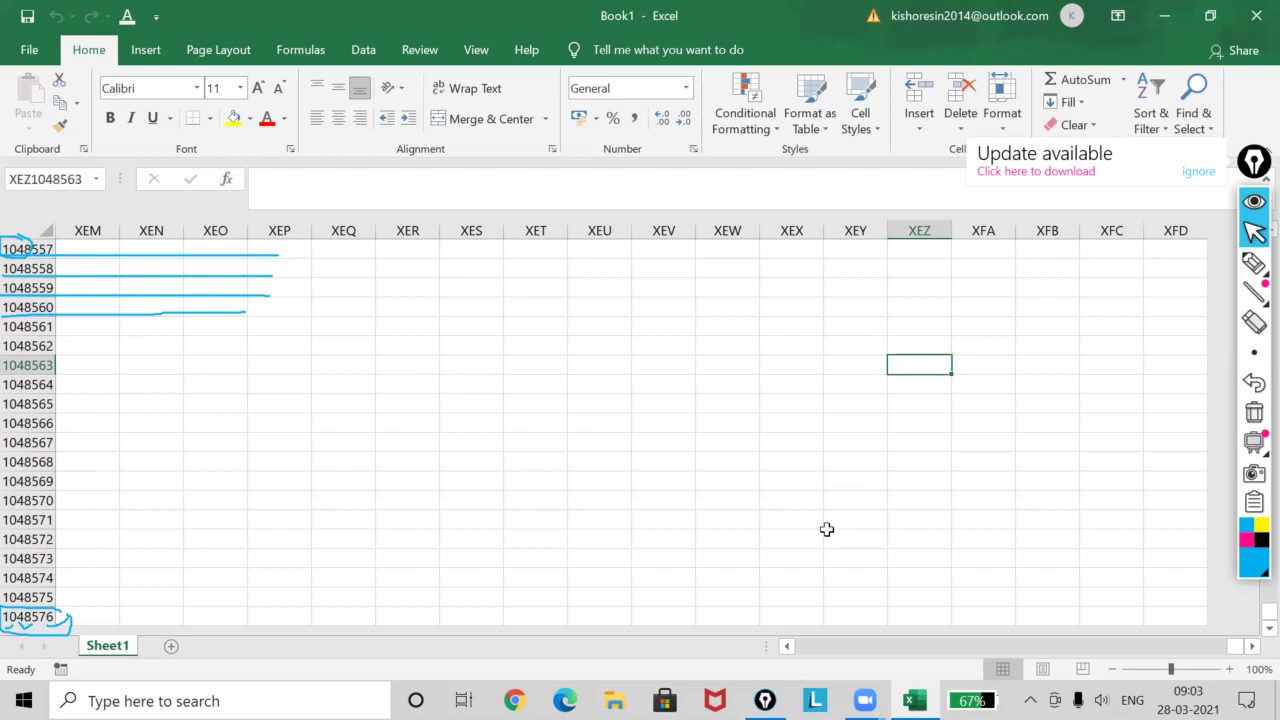
{"action": "key", "text": "ctrl+Up"}
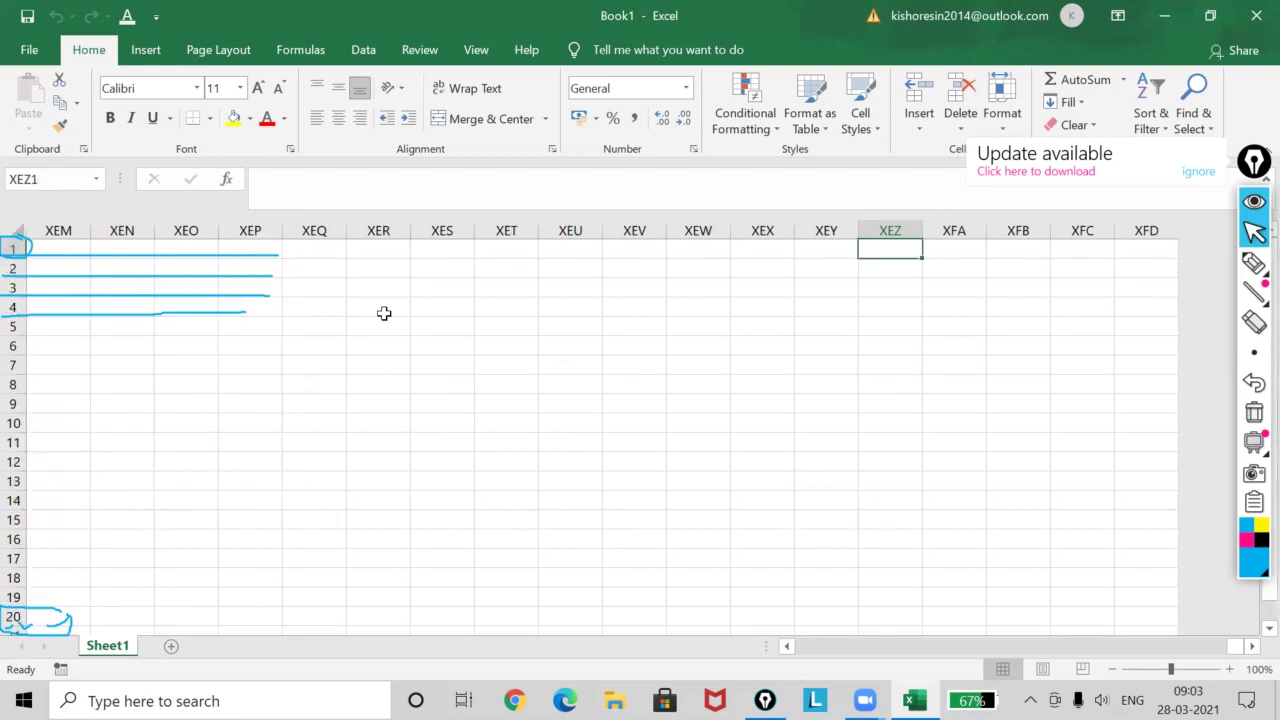
Jump back to A1 and erase all ink annotations from the sheet
{"action": "key", "text": "ctrl+Left"}
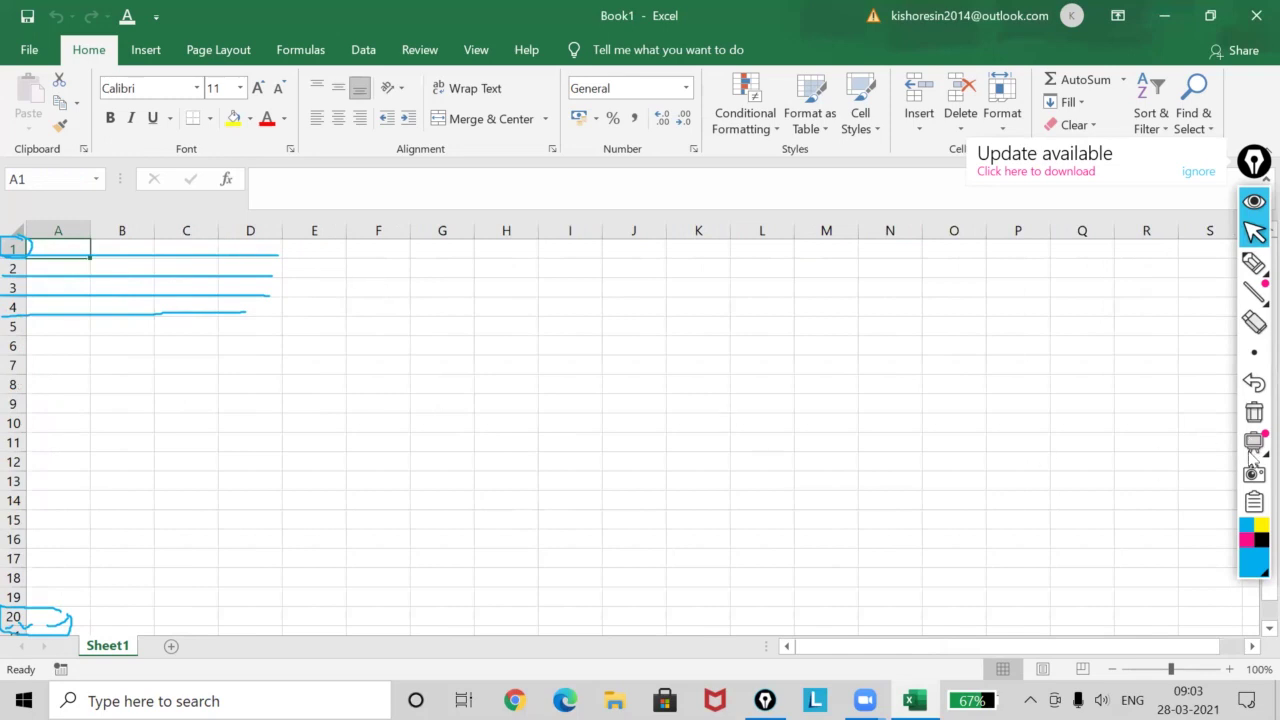
{"action": "left_click", "coordinate": [1254, 411]}
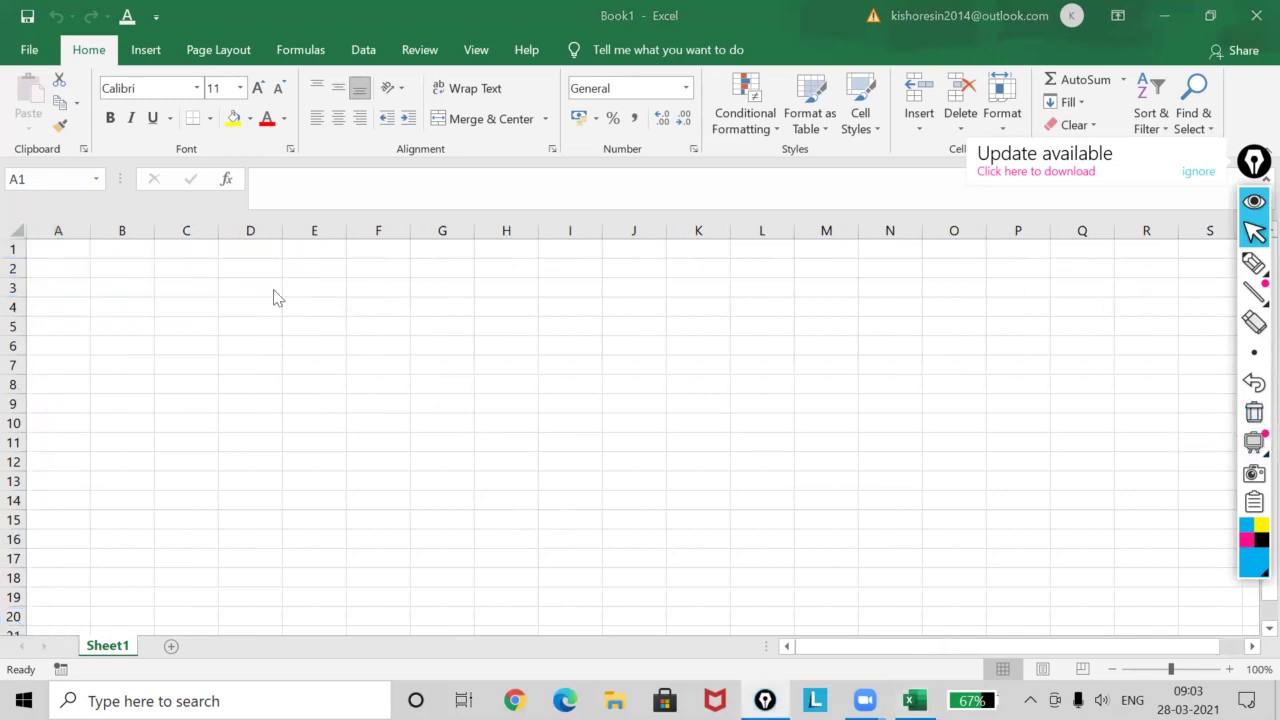
{"action": "left_click", "coordinate": [53, 248]}
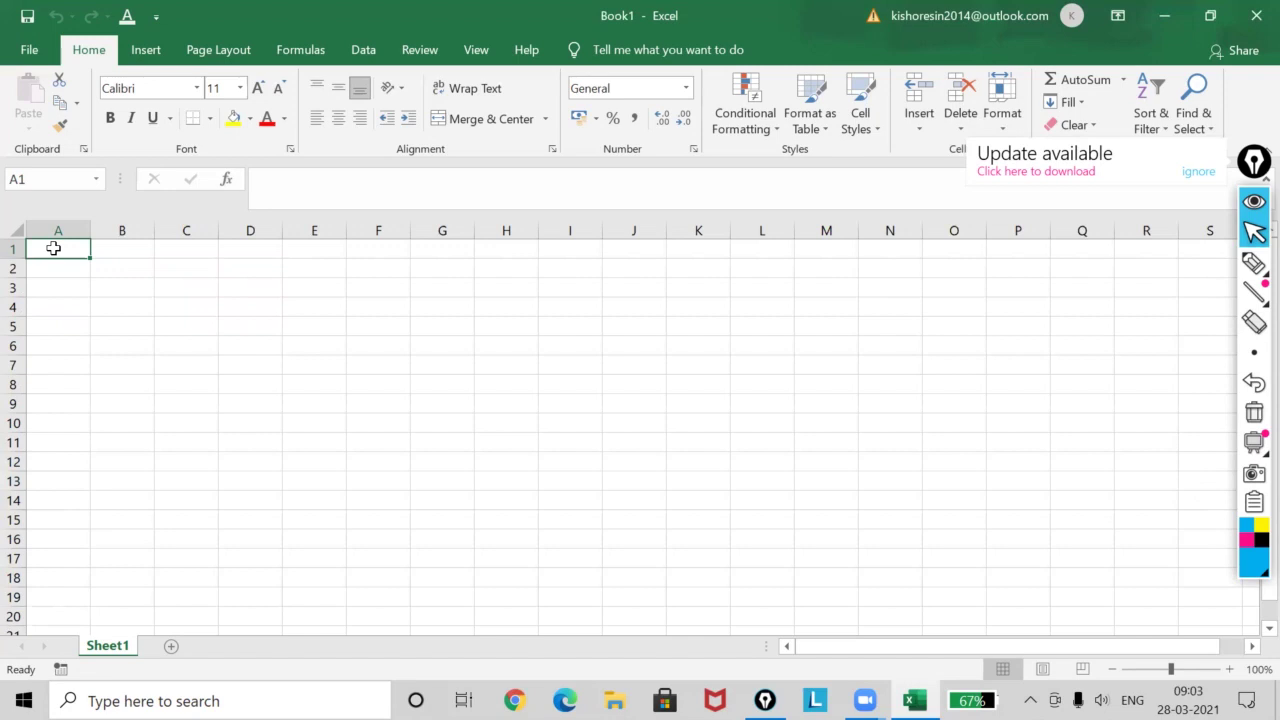
Select cell K4 and switch Epic Pen to freehand ink drawing
{"action": "left_click", "coordinate": [697, 307]}
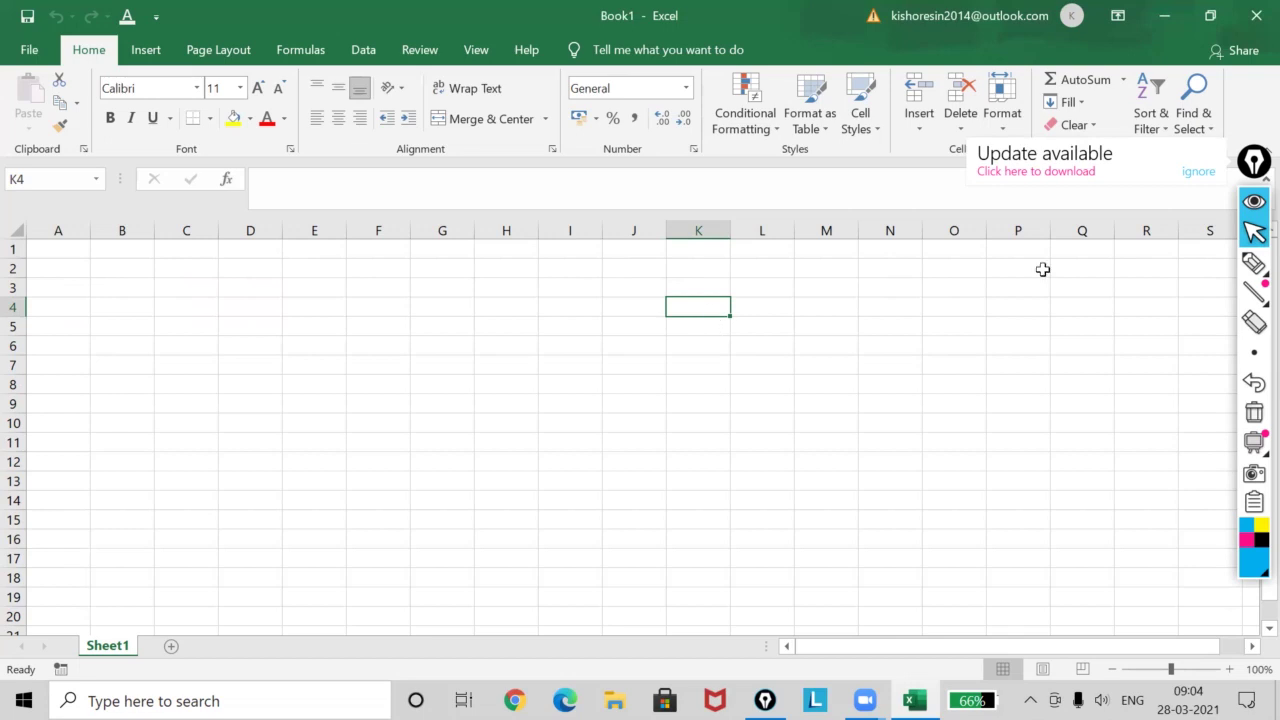
{"action": "mouse_move", "coordinate": [1254, 264]}
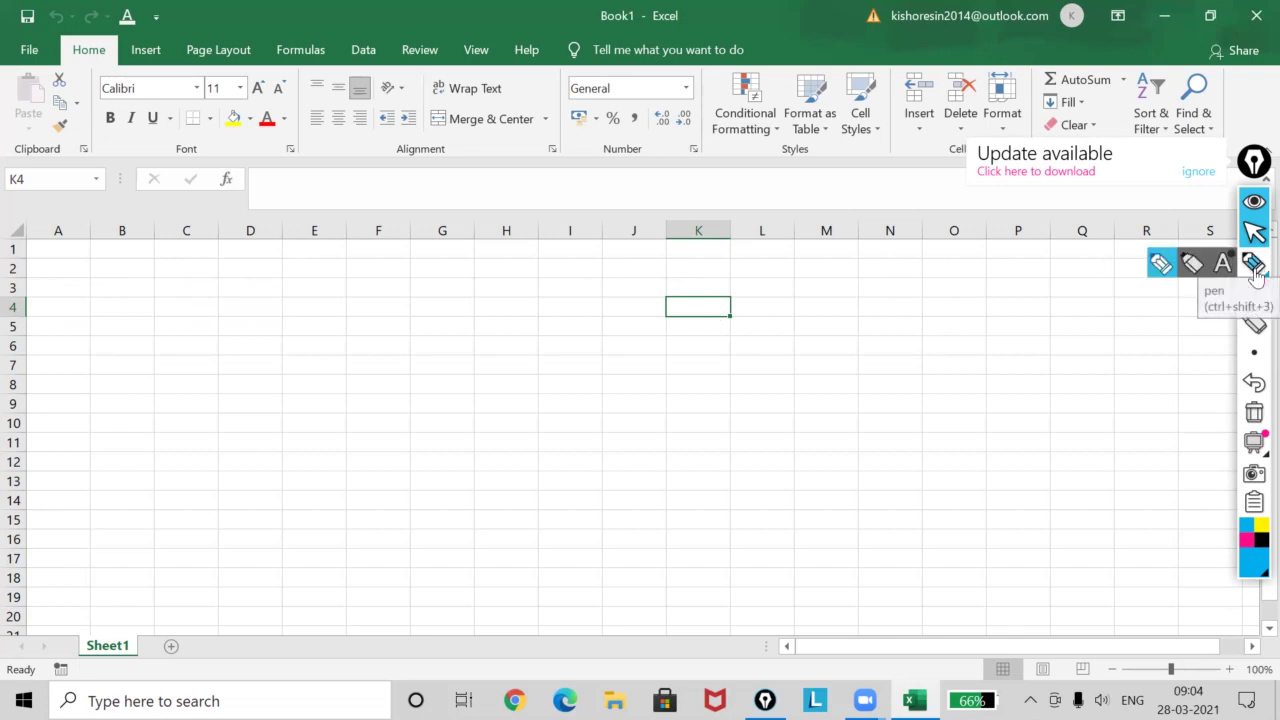
{"action": "left_click", "coordinate": [1162, 265]}
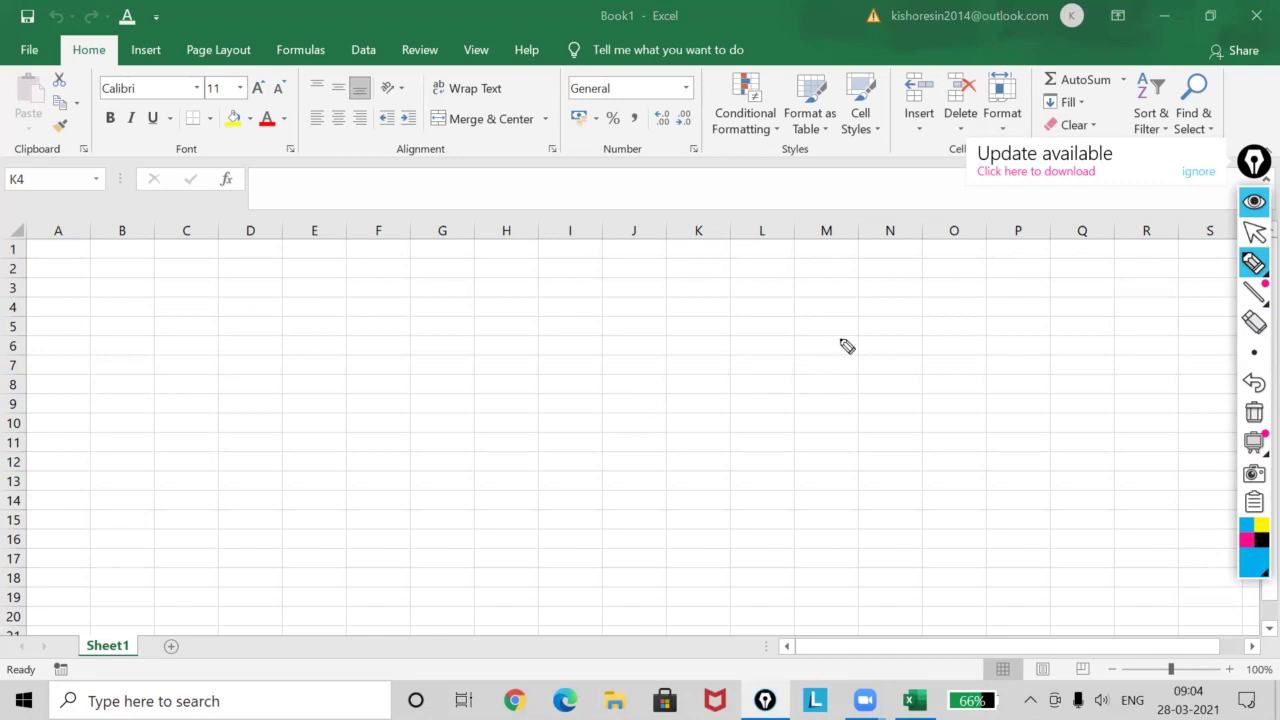
Ink a line along row 6, an arrow down column M, and a circled 'M6' label
{"action": "mouse_move", "coordinate": [841, 340]}
{"action": "left_mouse_down"}
{"action": "mouse_move", "coordinate": [797, 346]}
{"action": "mouse_move", "coordinate": [830, 331]}
{"action": "mouse_move", "coordinate": [913, 340]}
{"action": "mouse_move", "coordinate": [899, 352]}
{"action": "left_mouse_up"}
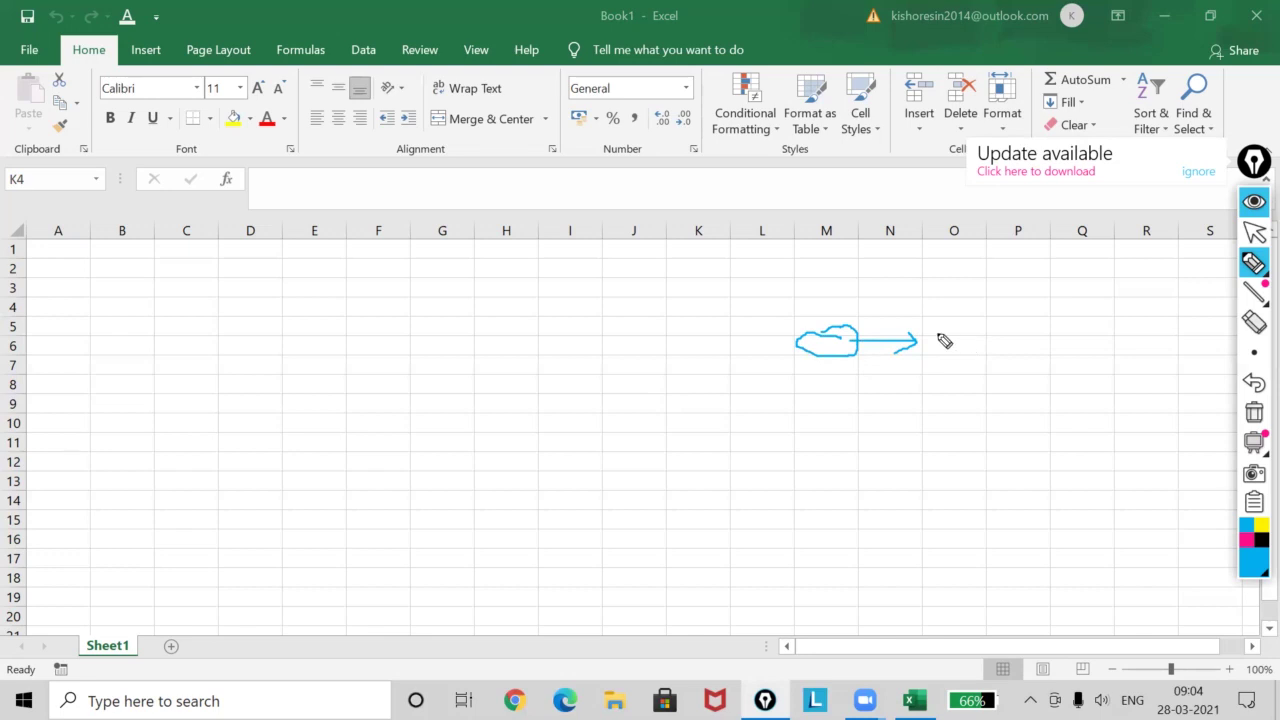
{"action": "mouse_move", "coordinate": [932, 325]}
{"action": "left_mouse_down"}
{"action": "mouse_move", "coordinate": [932, 356]}
{"action": "mouse_move", "coordinate": [957, 323]}
{"action": "mouse_move", "coordinate": [968, 362]}
{"action": "left_mouse_up"}
{"action": "mouse_move", "coordinate": [824, 195]}
{"action": "left_mouse_down"}
{"action": "mouse_move", "coordinate": [827, 300]}
{"action": "mouse_move", "coordinate": [838, 272]}
{"action": "left_mouse_up"}
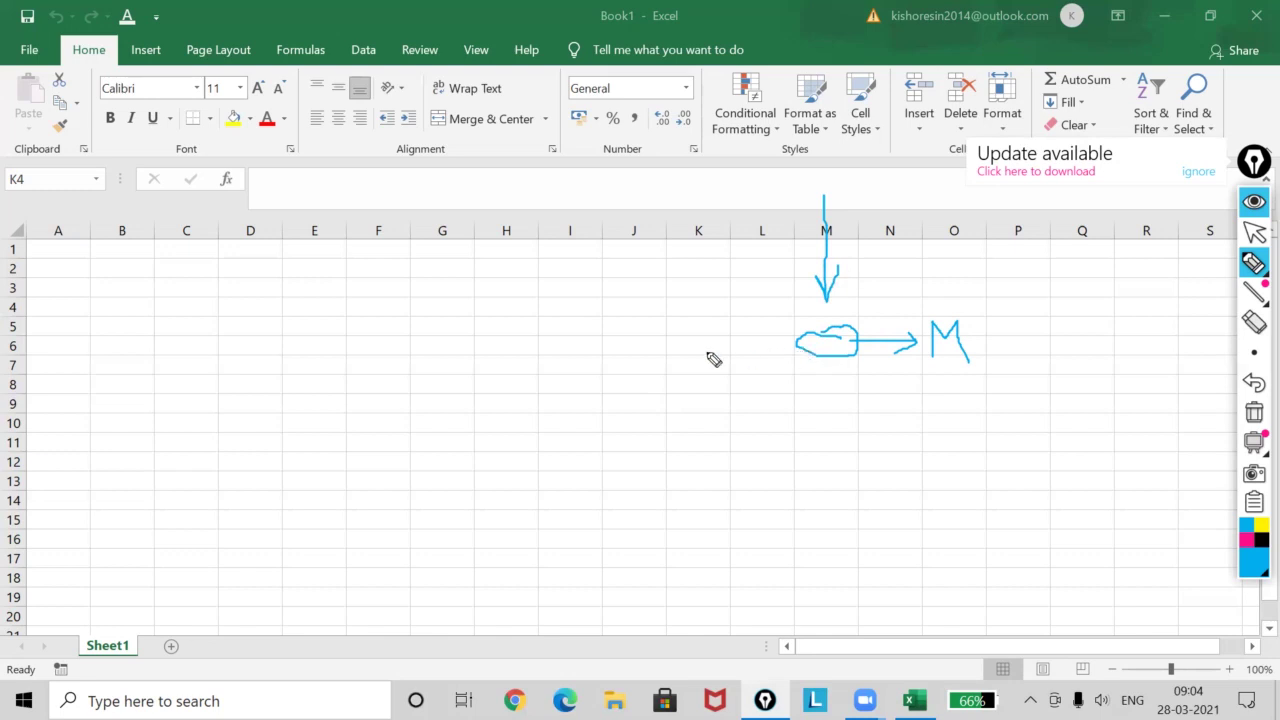
{"action": "left_click_drag", "start_coordinate": [26, 345], "coordinate": [791, 350]}
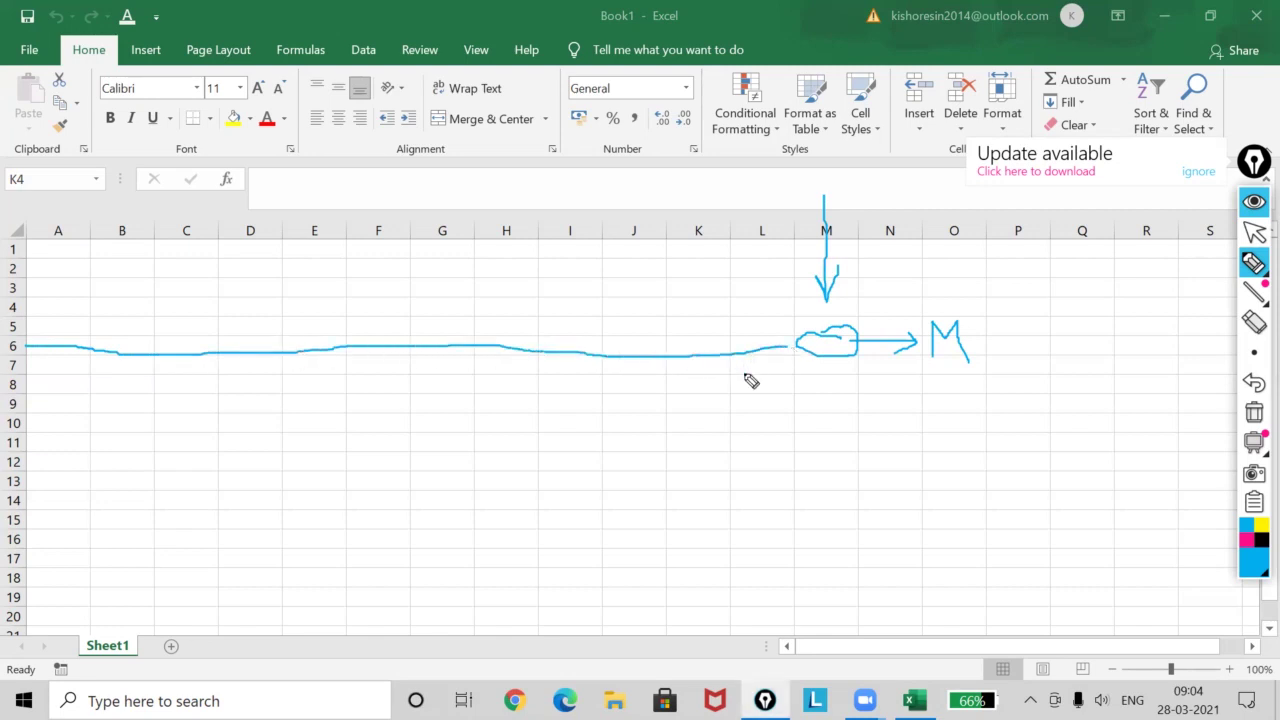
{"action": "mouse_move", "coordinate": [1010, 313]}
{"action": "left_mouse_down"}
{"action": "mouse_move", "coordinate": [986, 364]}
{"action": "mouse_move", "coordinate": [1008, 338]}
{"action": "mouse_move", "coordinate": [990, 343]}
{"action": "left_mouse_up"}
{"action": "mouse_move", "coordinate": [1035, 303]}
{"action": "left_mouse_down"}
{"action": "mouse_move", "coordinate": [971, 283]}
{"action": "mouse_move", "coordinate": [898, 320]}
{"action": "mouse_move", "coordinate": [1000, 403]}
{"action": "mouse_move", "coordinate": [1031, 360]}
{"action": "mouse_move", "coordinate": [1025, 313]}
{"action": "left_mouse_up"}
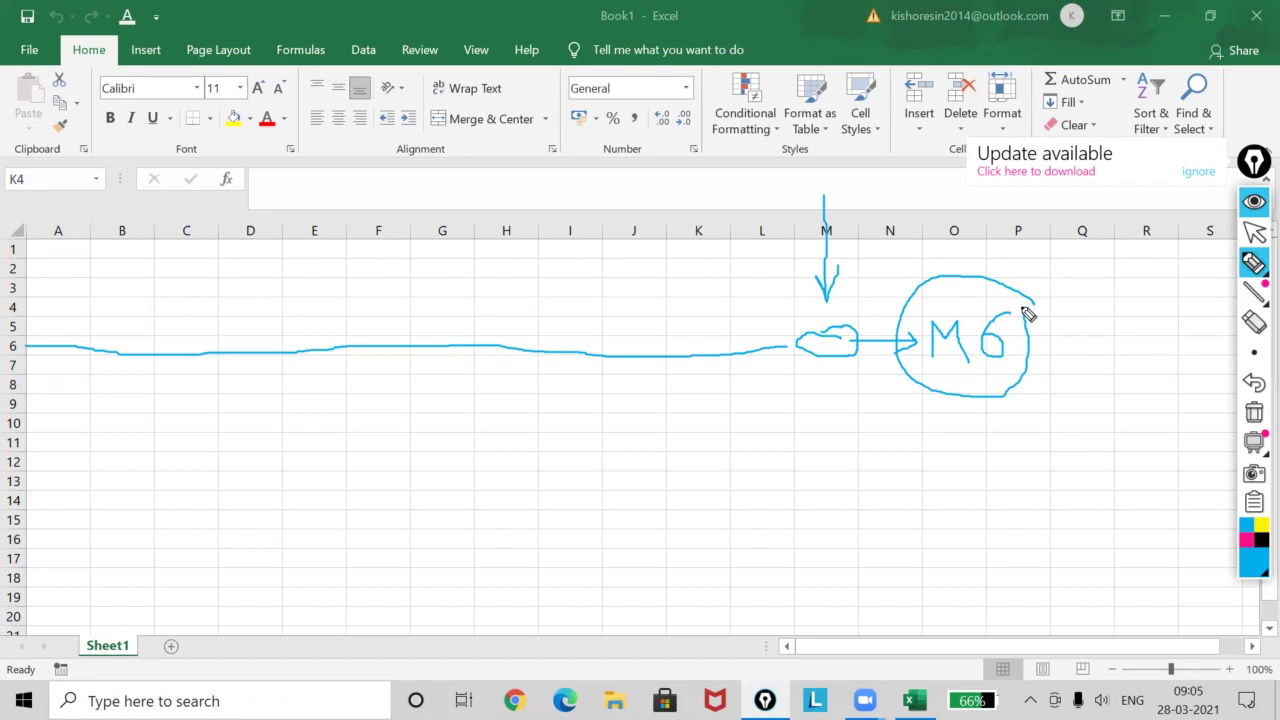
Leave ink mode, then reselect the Epic Pen pen tool and close its options
{"action": "left_click", "coordinate": [1254, 231]}
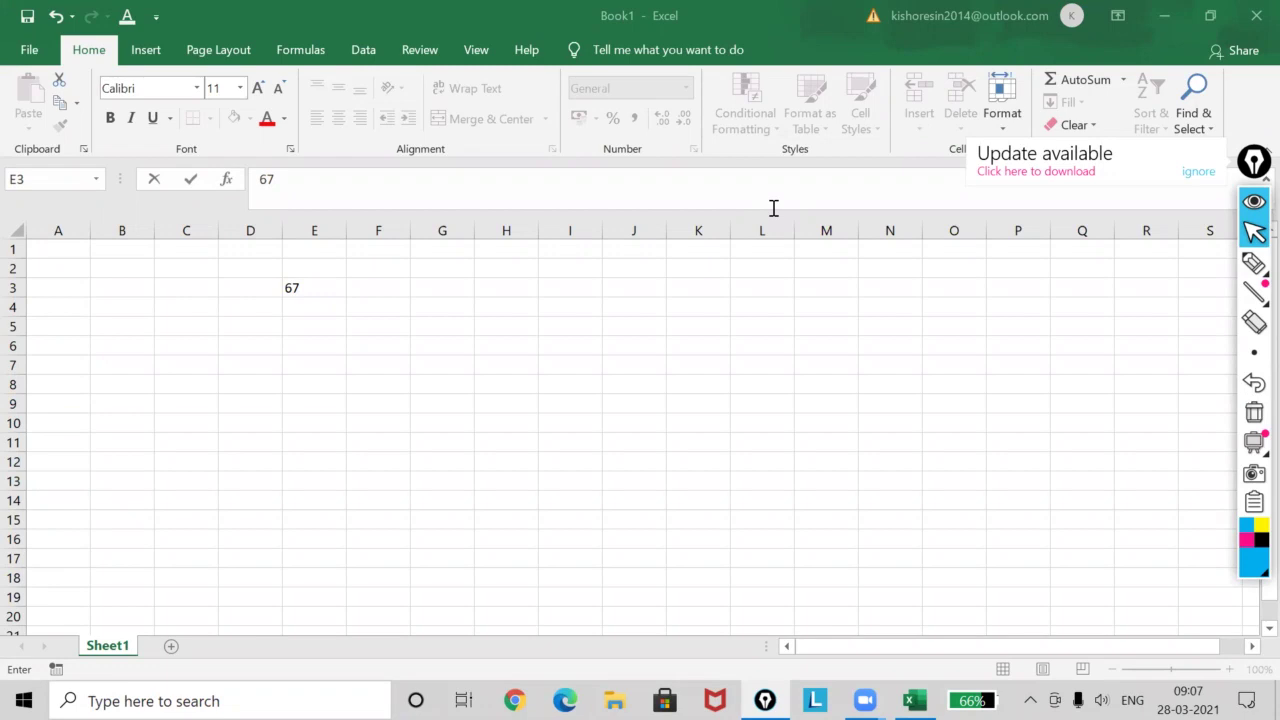
{"action": "left_click", "coordinate": [1254, 263]}
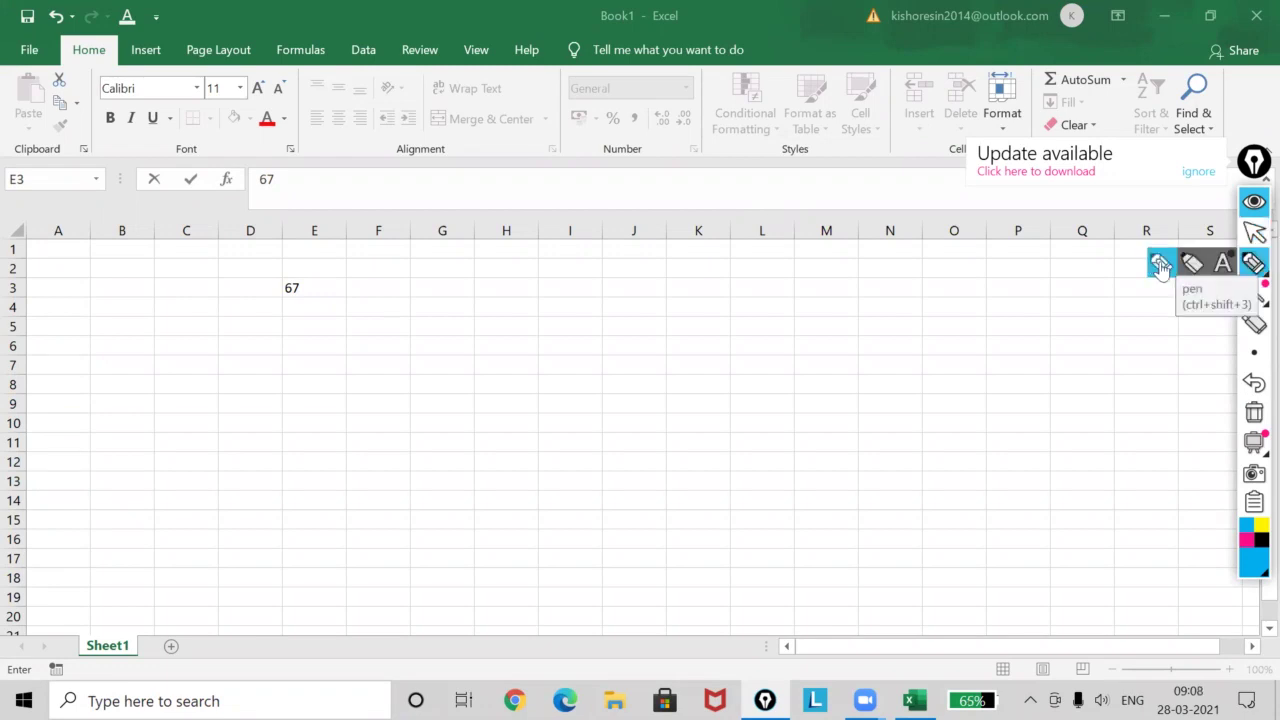
{"action": "left_click", "coordinate": [1160, 265]}
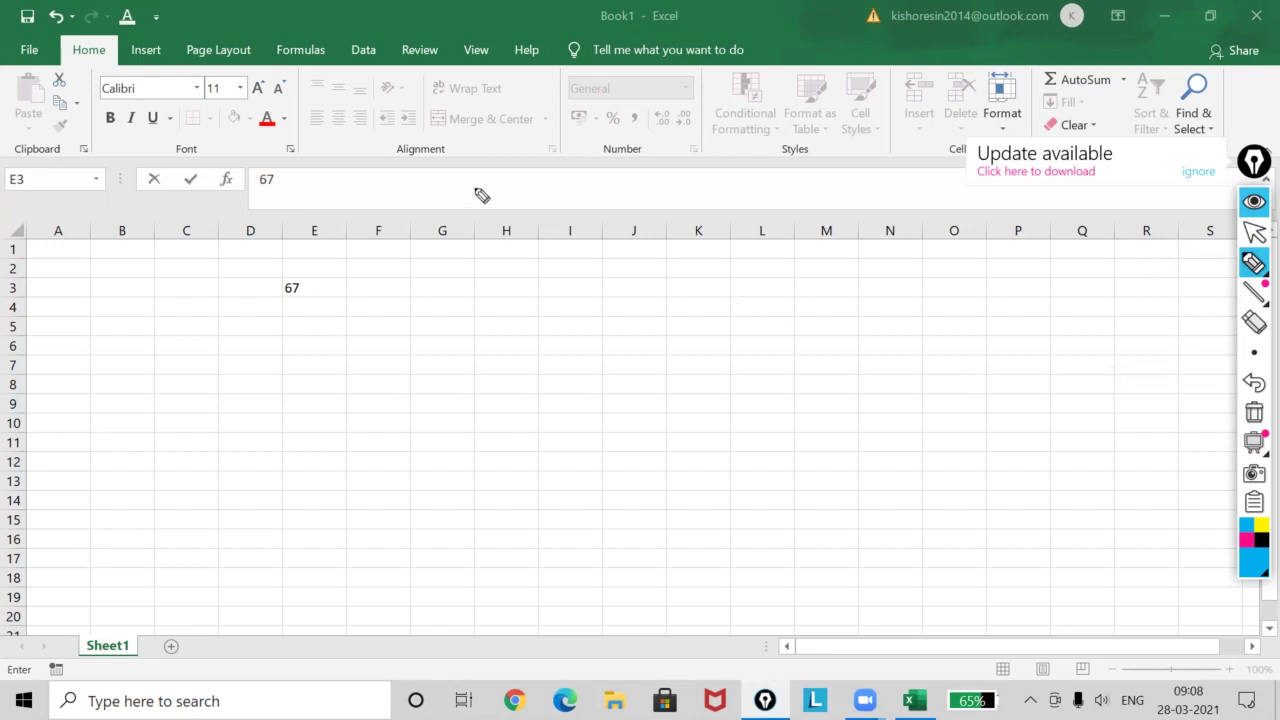
Ink an underline along the title bar, circle 'Book1 - Excel' and a window button, and add two downward arrows
{"action": "left_click_drag", "start_coordinate": [14, 34], "coordinate": [390, 28]}
{"action": "mouse_move", "coordinate": [549, 47]}
{"action": "left_mouse_down"}
{"action": "mouse_move", "coordinate": [1027, 8]}
{"action": "mouse_move", "coordinate": [27, 8]}
{"action": "left_mouse_up"}
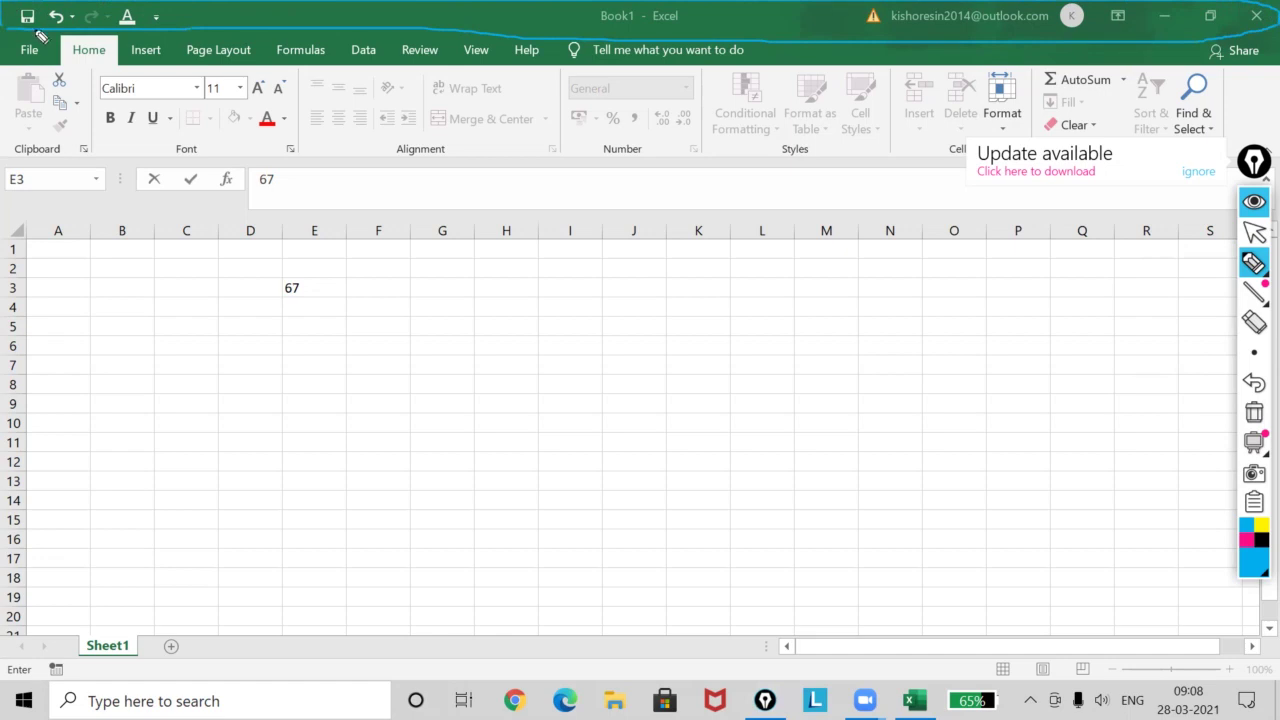
{"action": "mouse_move", "coordinate": [546, 30]}
{"action": "left_mouse_down"}
{"action": "mouse_move", "coordinate": [547, 288]}
{"action": "mouse_move", "coordinate": [580, 271]}
{"action": "left_mouse_up"}
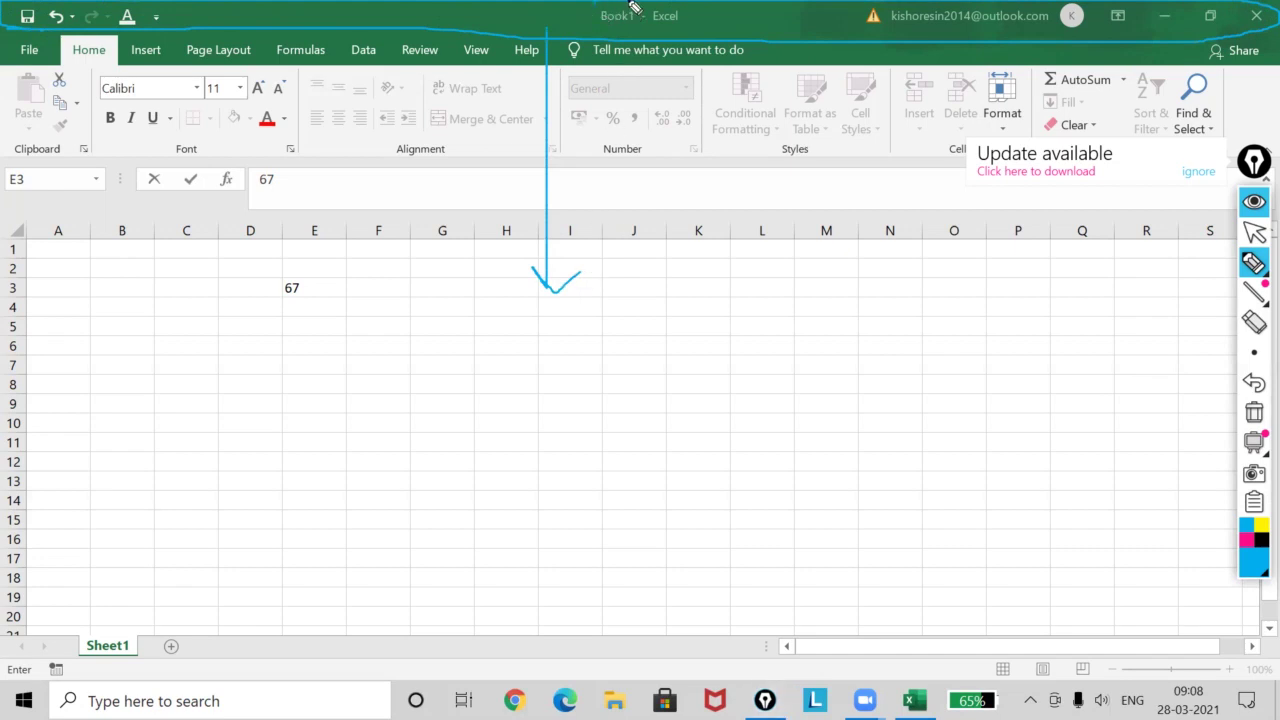
{"action": "left_click_drag", "start_coordinate": [566, 32], "coordinate": [655, 22]}
{"action": "left_click_drag", "start_coordinate": [618, 60], "coordinate": [662, 344]}
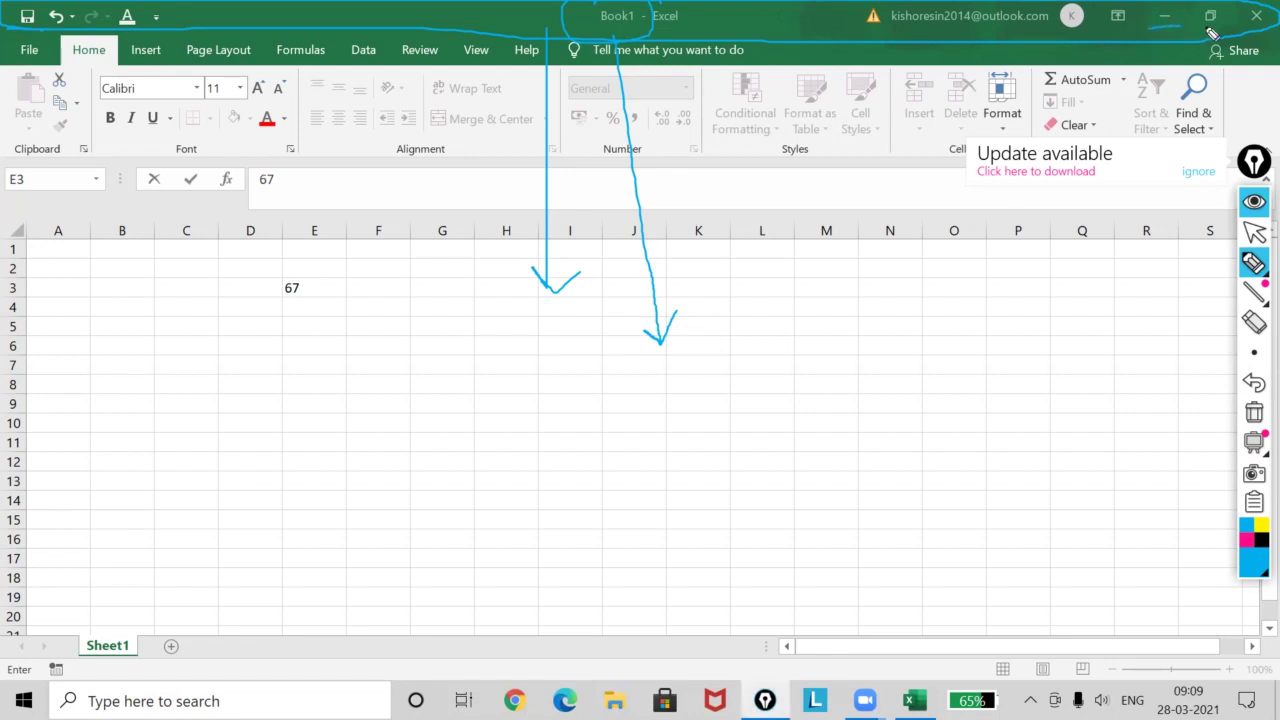
{"action": "mouse_move", "coordinate": [1232, 15]}
{"action": "left_mouse_down"}
{"action": "mouse_move", "coordinate": [1205, 6]}
{"action": "mouse_move", "coordinate": [1196, 30]}
{"action": "mouse_move", "coordinate": [1232, 27]}
{"action": "left_mouse_up"}
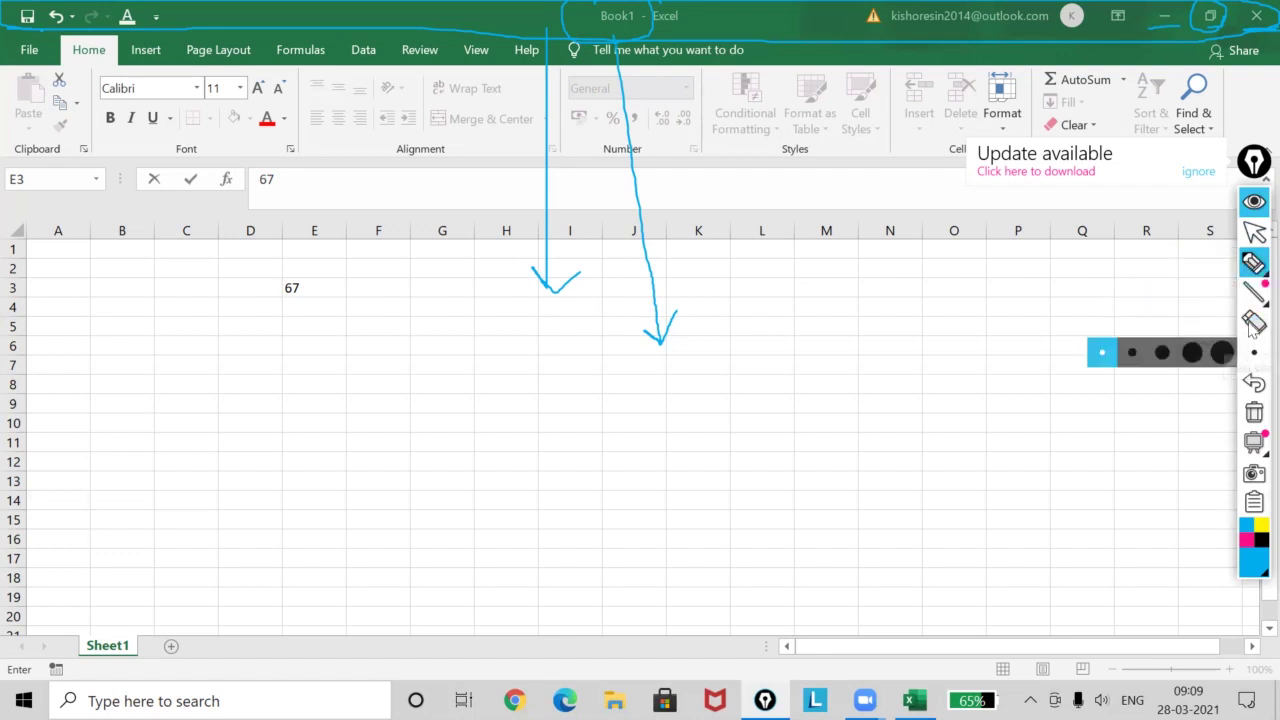
Wipe all blue ink marks from the screen with Epic Pen's trash tool
{"action": "left_click", "coordinate": [1254, 416]}
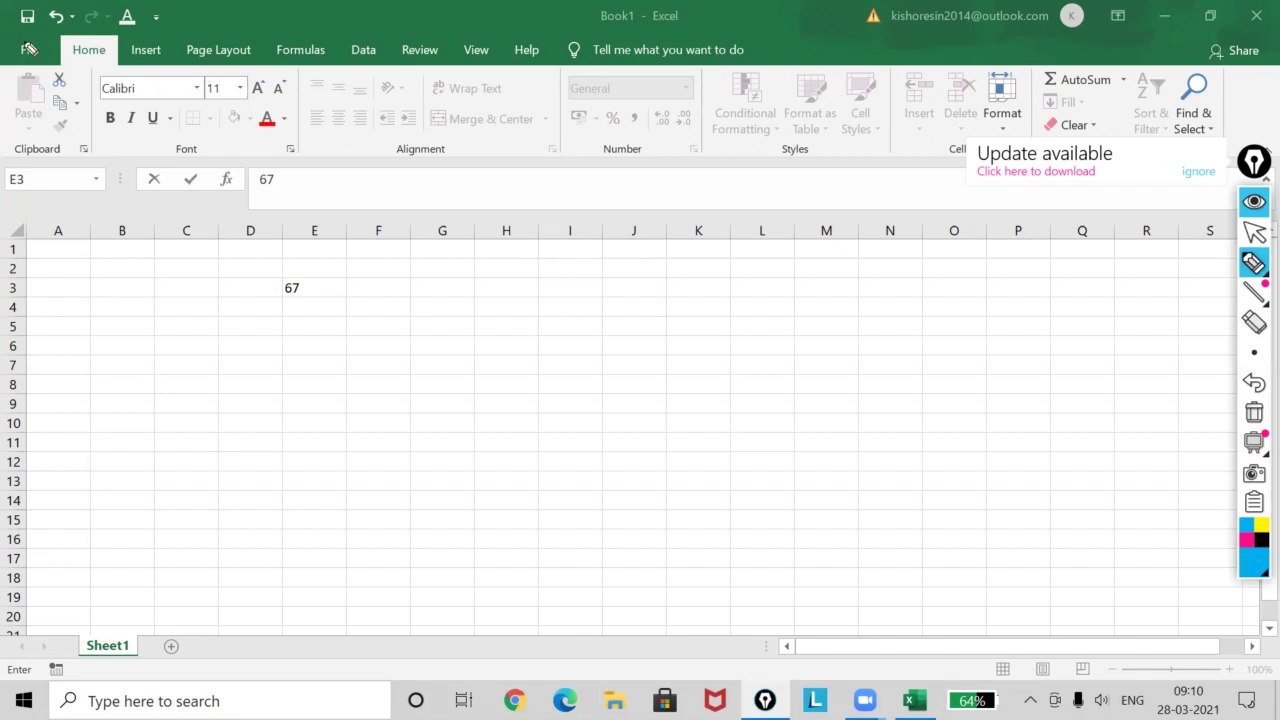
Tick the Home through Help ribbon tab names in blue ink, then leave pen mode
{"action": "left_click_drag", "start_coordinate": [90, 38], "coordinate": [538, 21]}
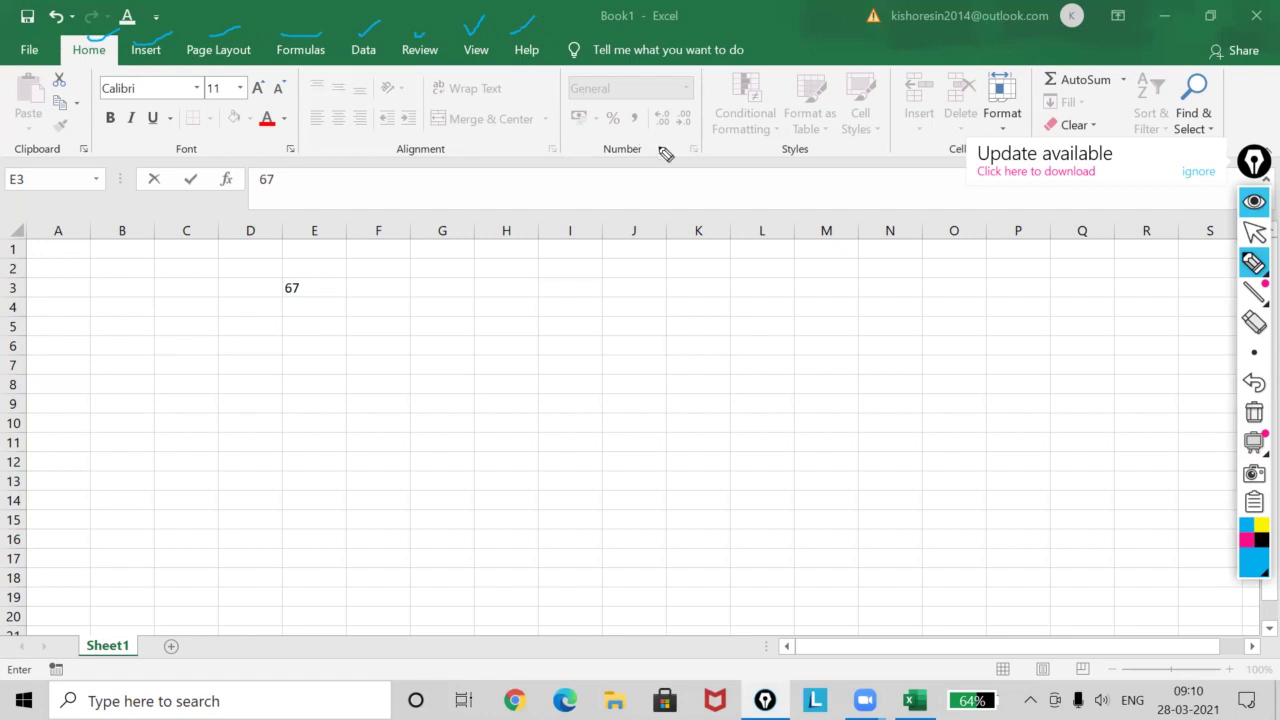
{"action": "left_click", "coordinate": [1255, 236]}
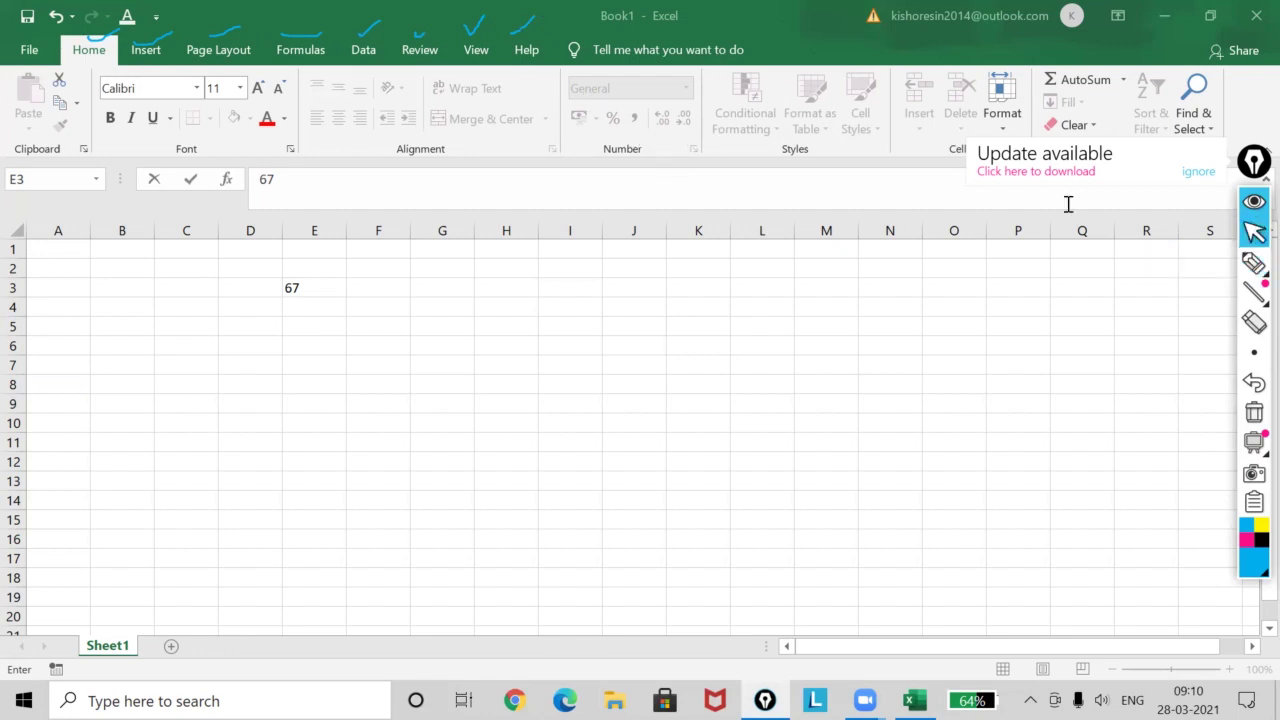
Collapse the ribbon from its right-click menu, then pin it back to always show commands
{"action": "right_click", "coordinate": [493, 59]}
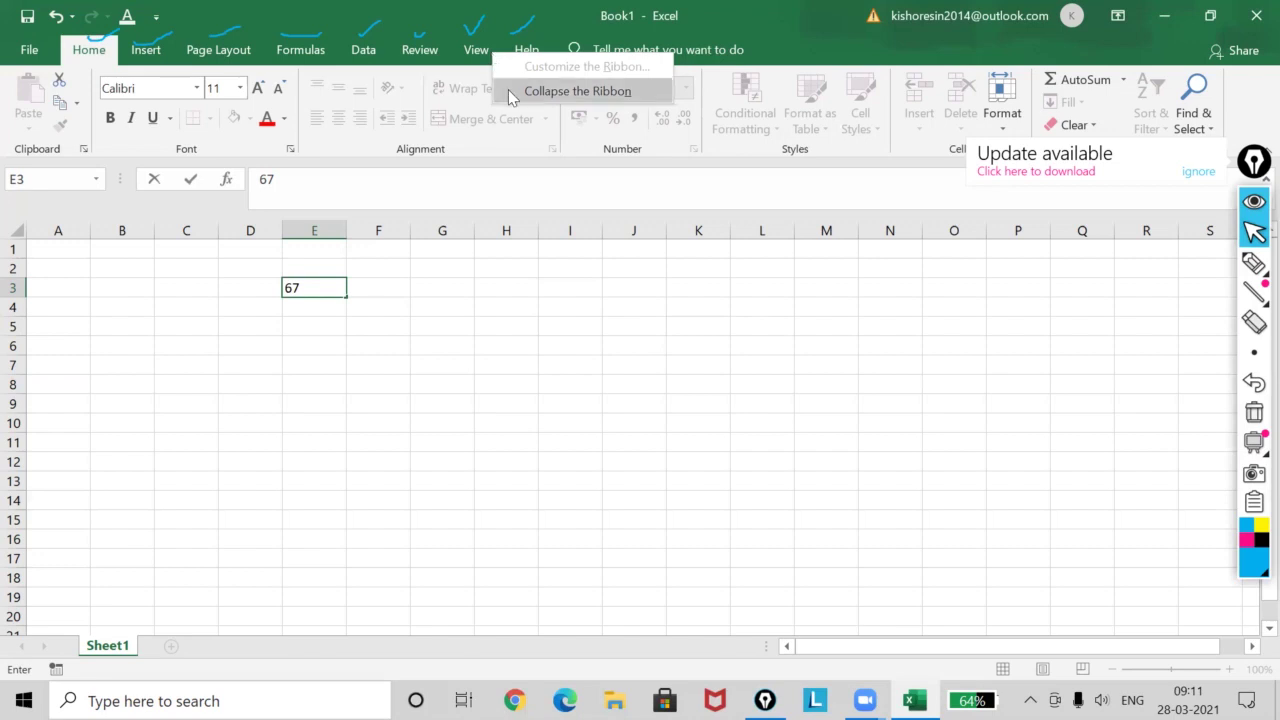
{"action": "left_click", "coordinate": [508, 91]}
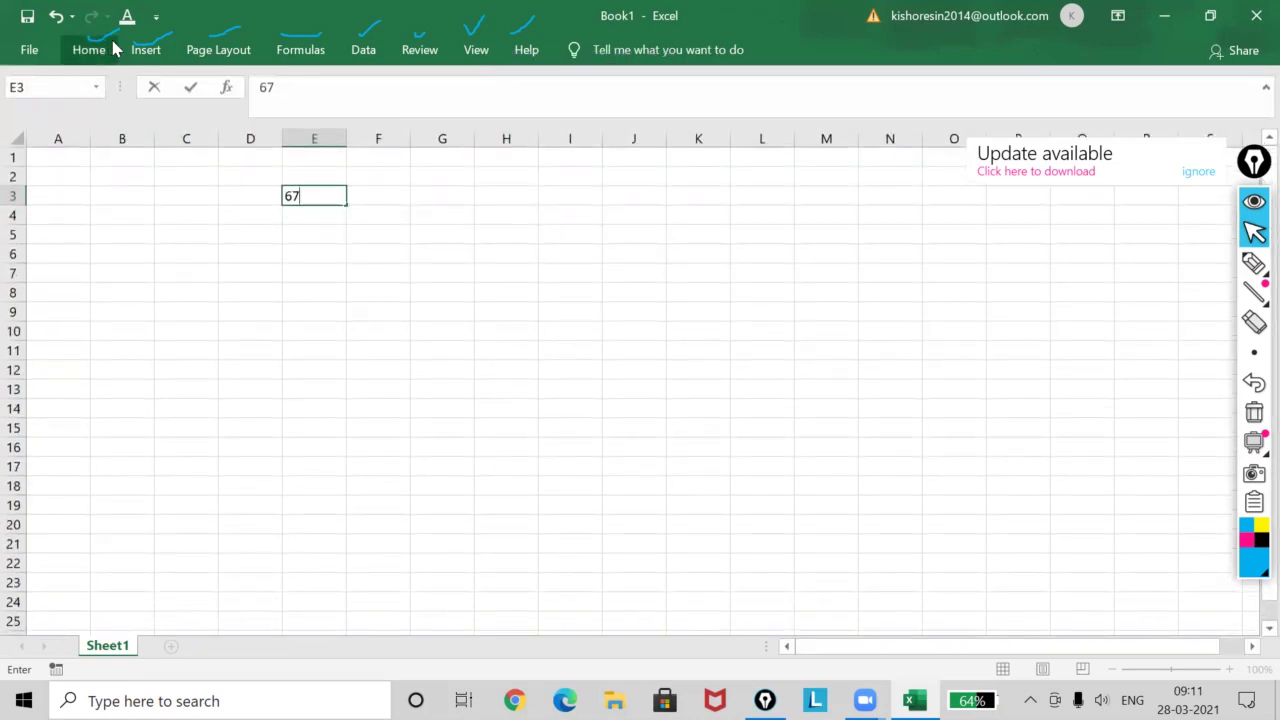
{"action": "right_click", "coordinate": [527, 52]}
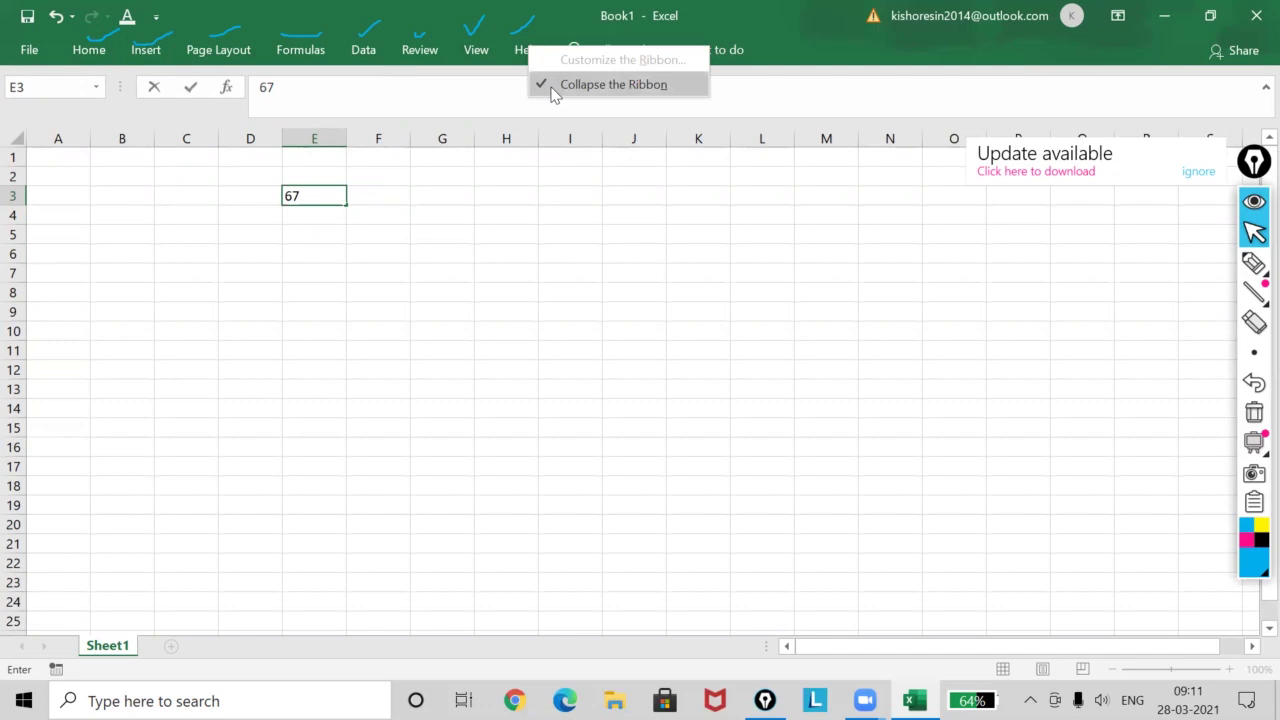
{"action": "left_click", "coordinate": [555, 86]}
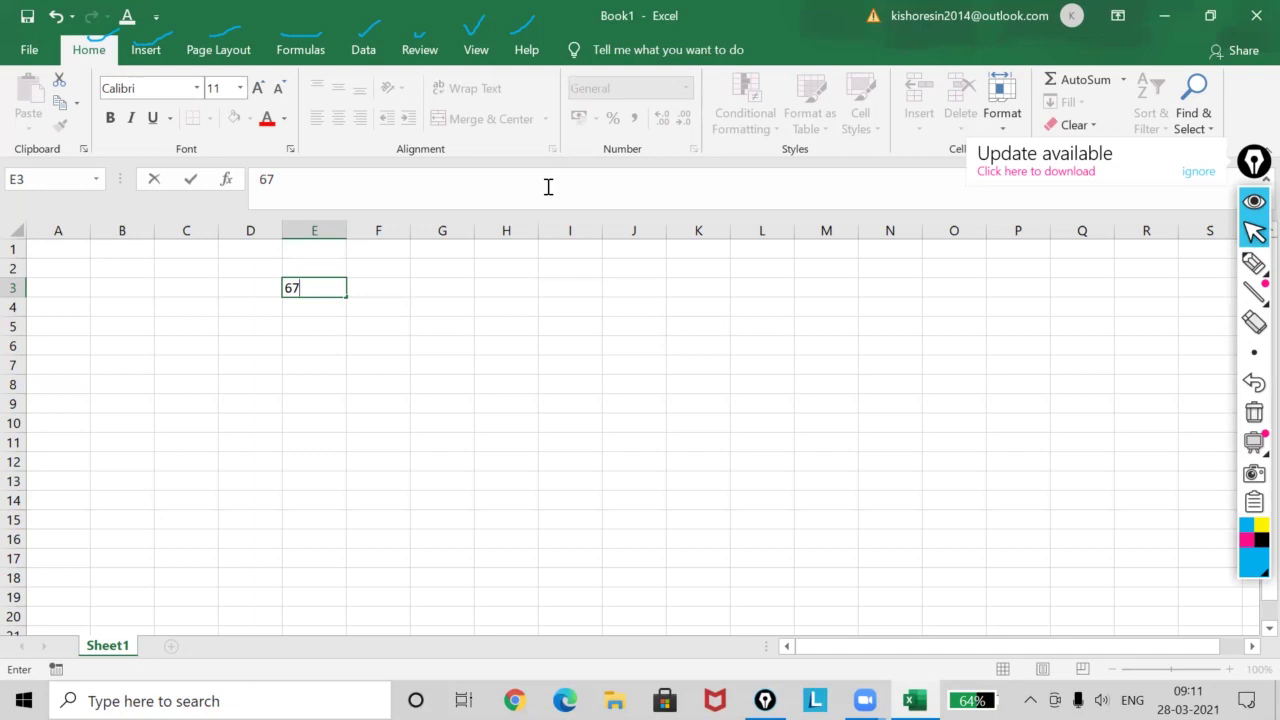
{"action": "key", "text": "ctrl+F1"}
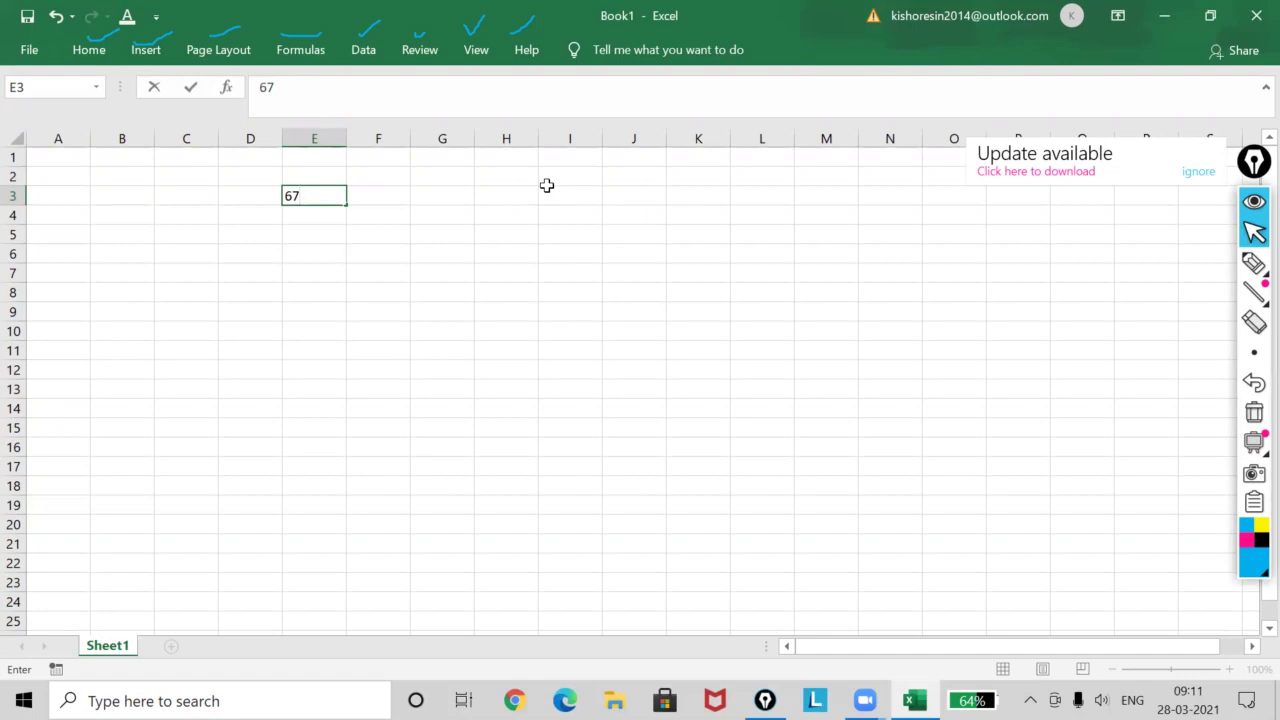
{"action": "key", "text": "ctrl+F1"}
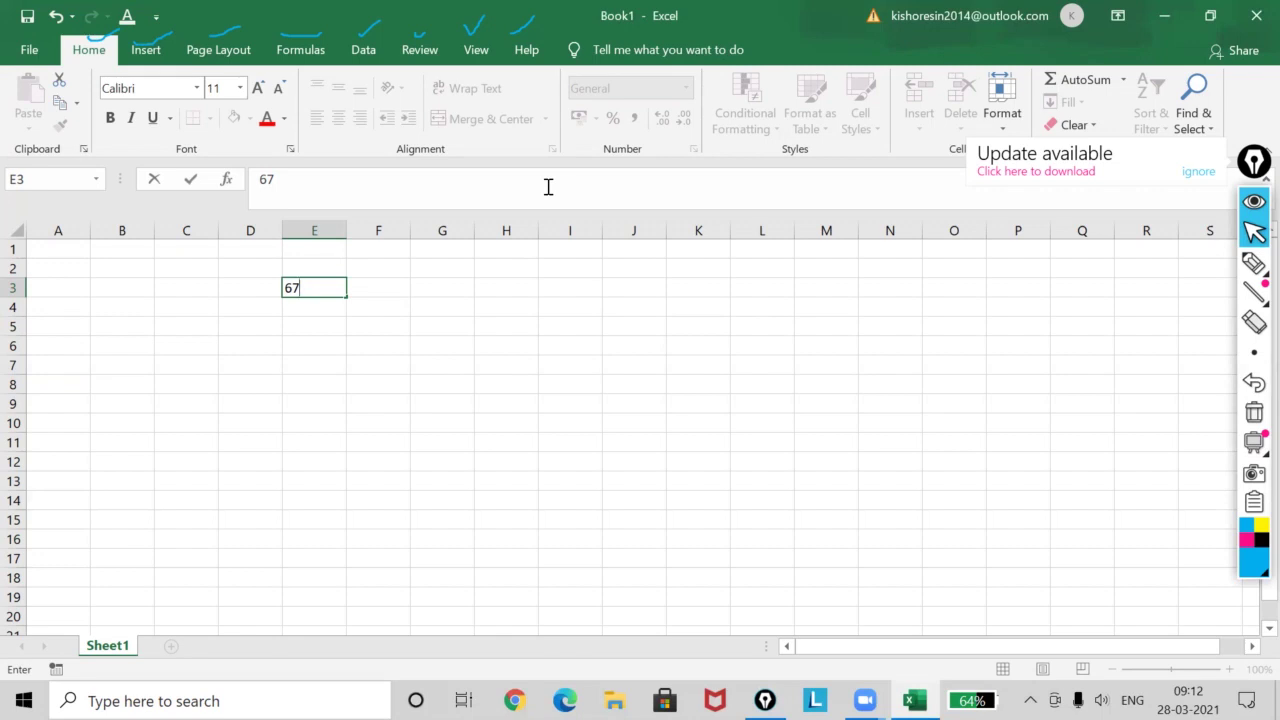
{"action": "key", "text": "ctrl+F1"}
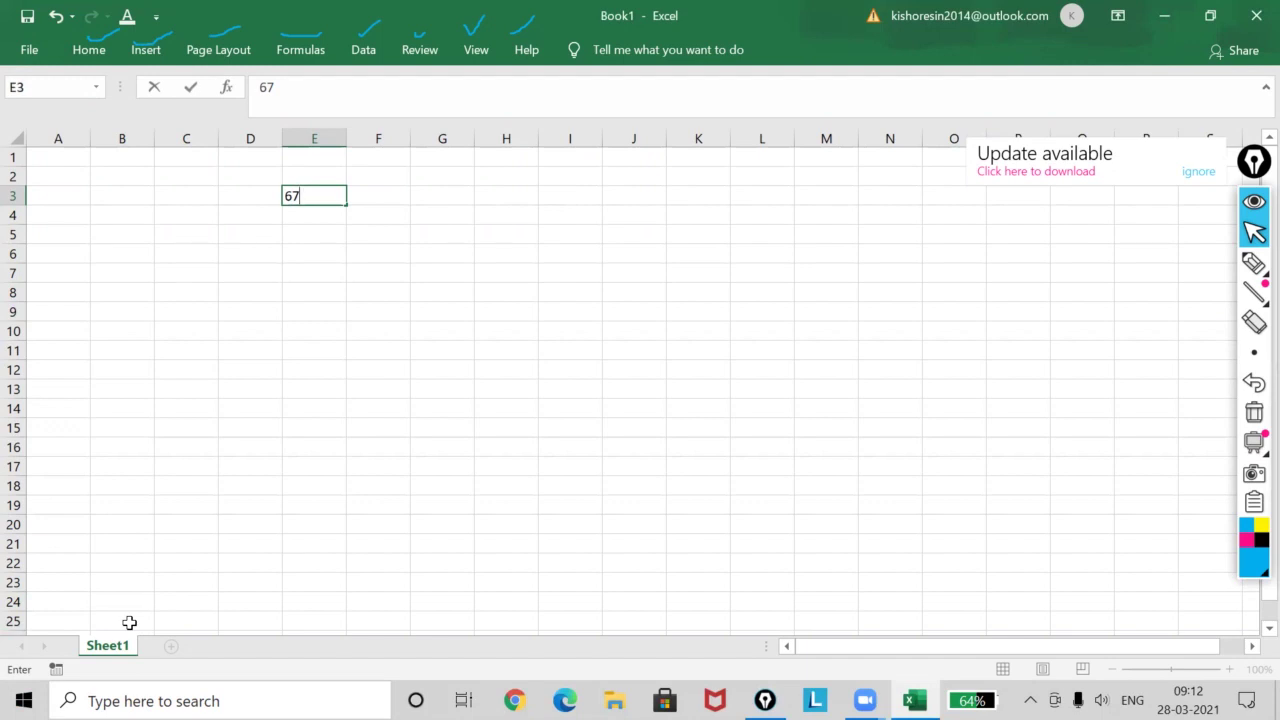
{"action": "key", "text": "ctrl+F1"}
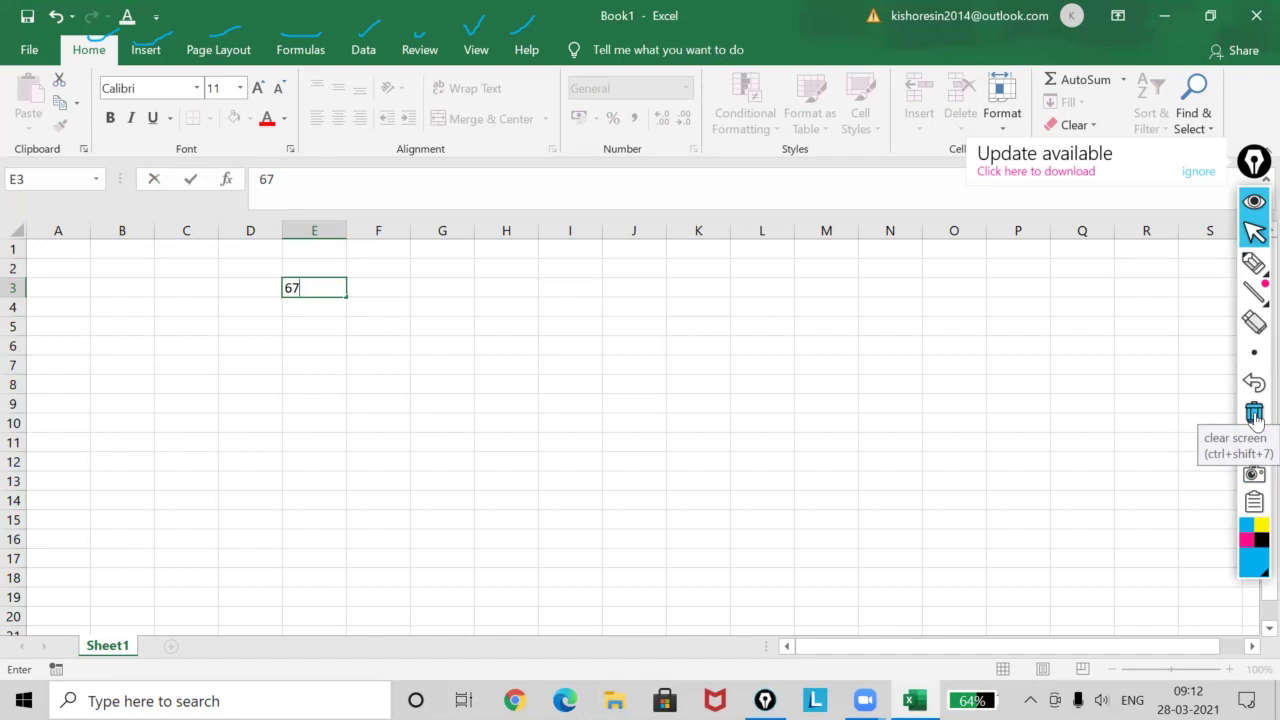
{"action": "left_click", "coordinate": [1254, 413]}
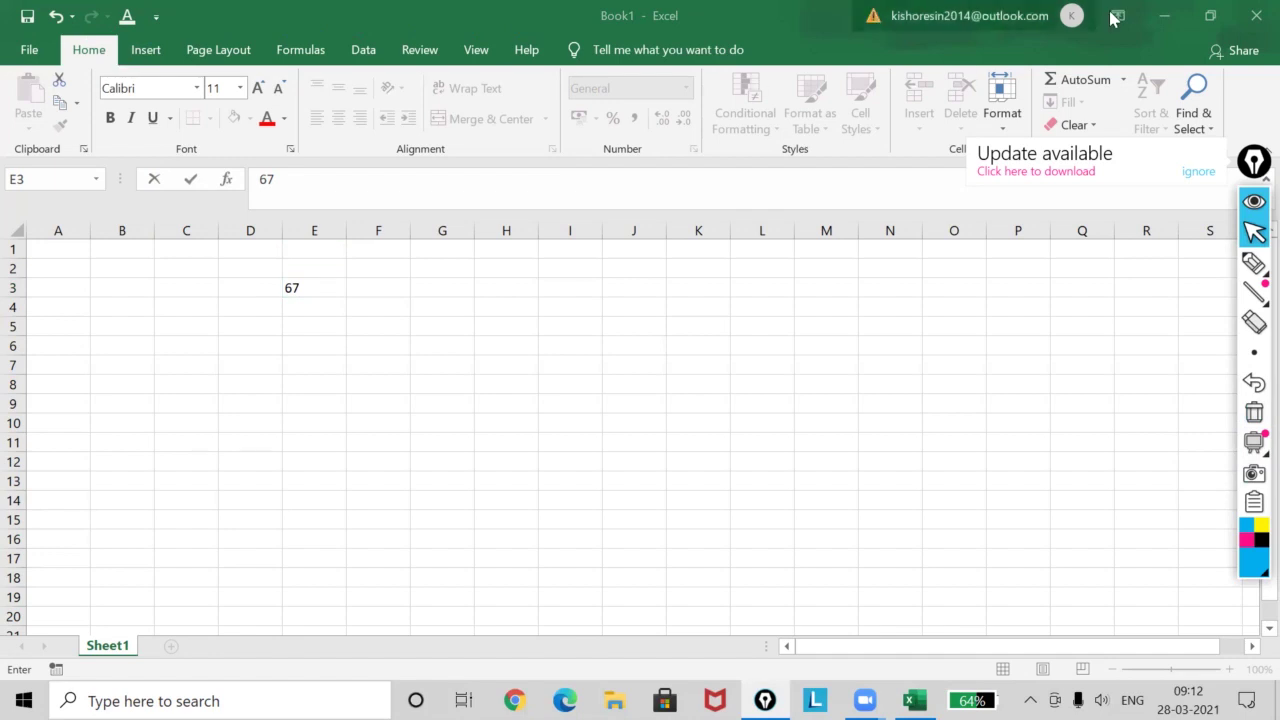
{"action": "left_click", "coordinate": [1252, 266]}
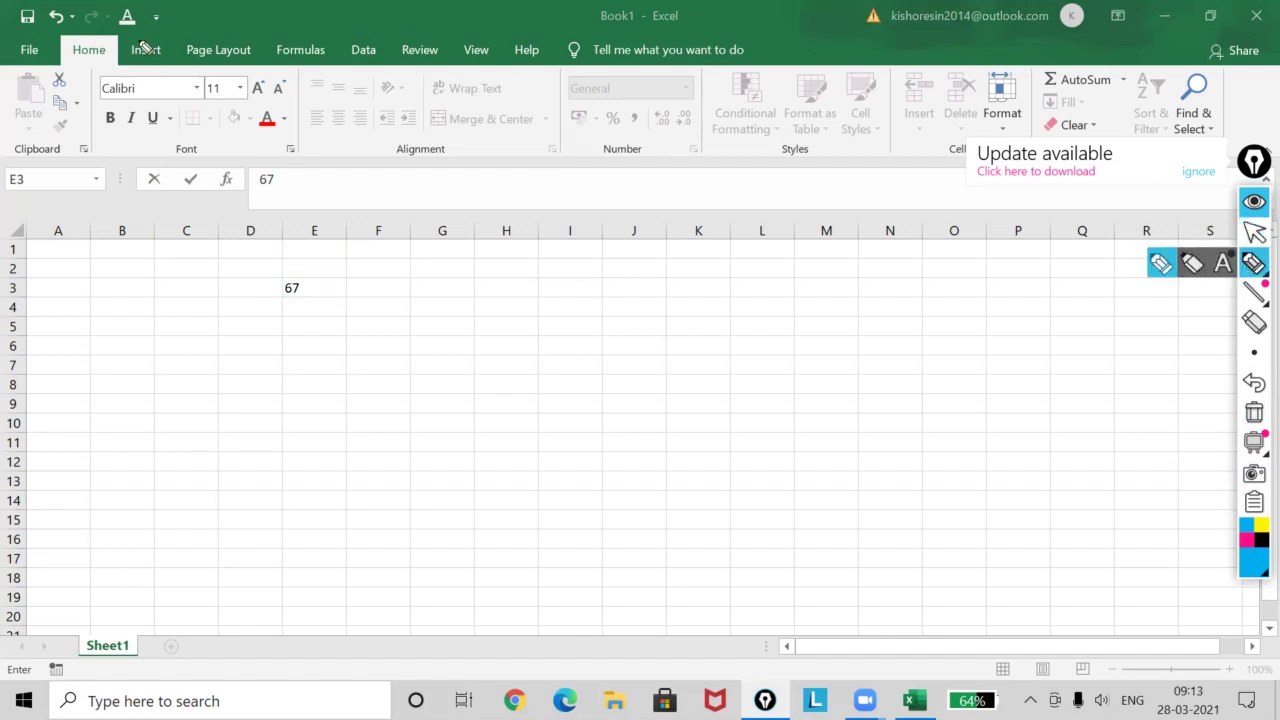
{"action": "left_click_drag", "start_coordinate": [76, 37], "coordinate": [122, 26]}
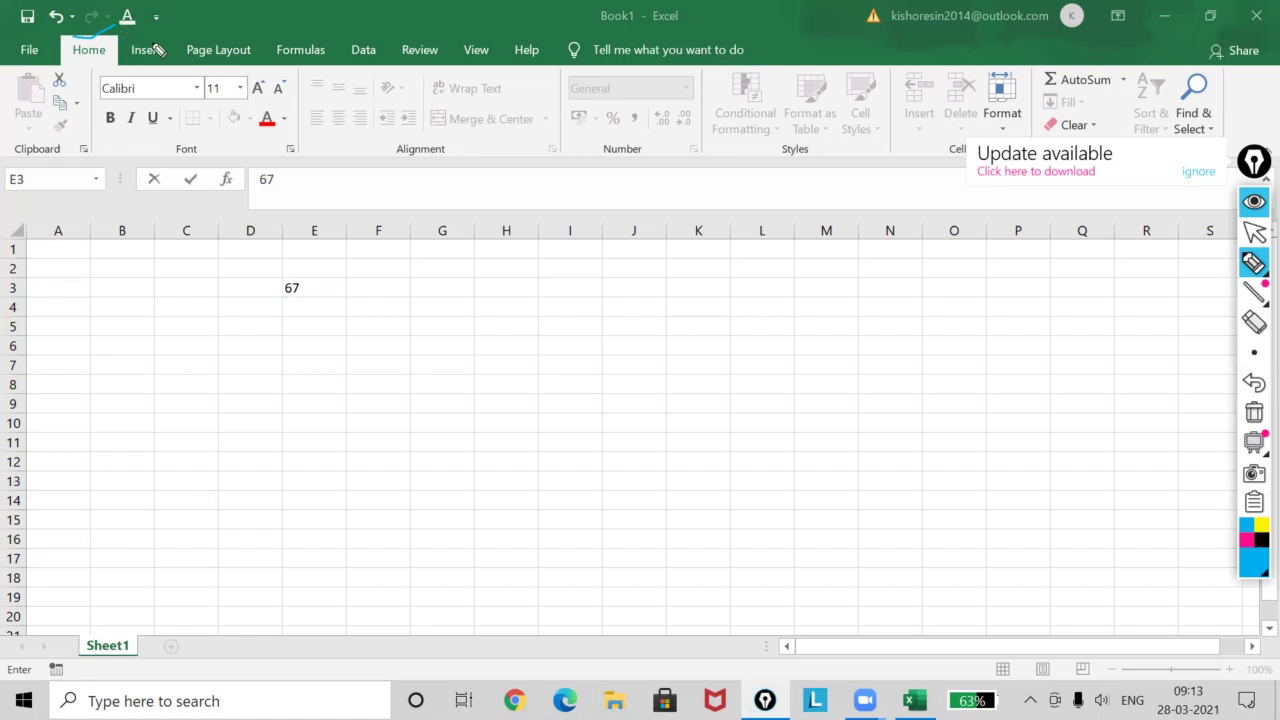
{"action": "left_click", "coordinate": [1254, 233]}
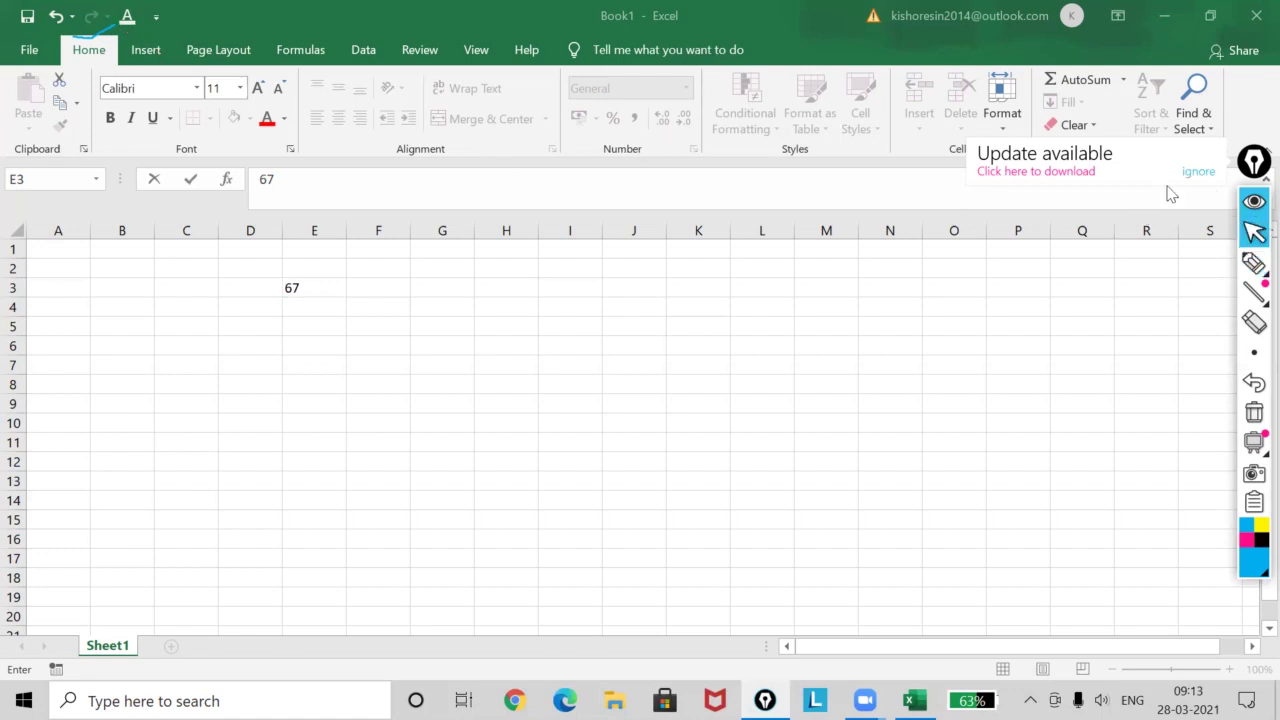
{"action": "left_click", "coordinate": [1198, 171]}
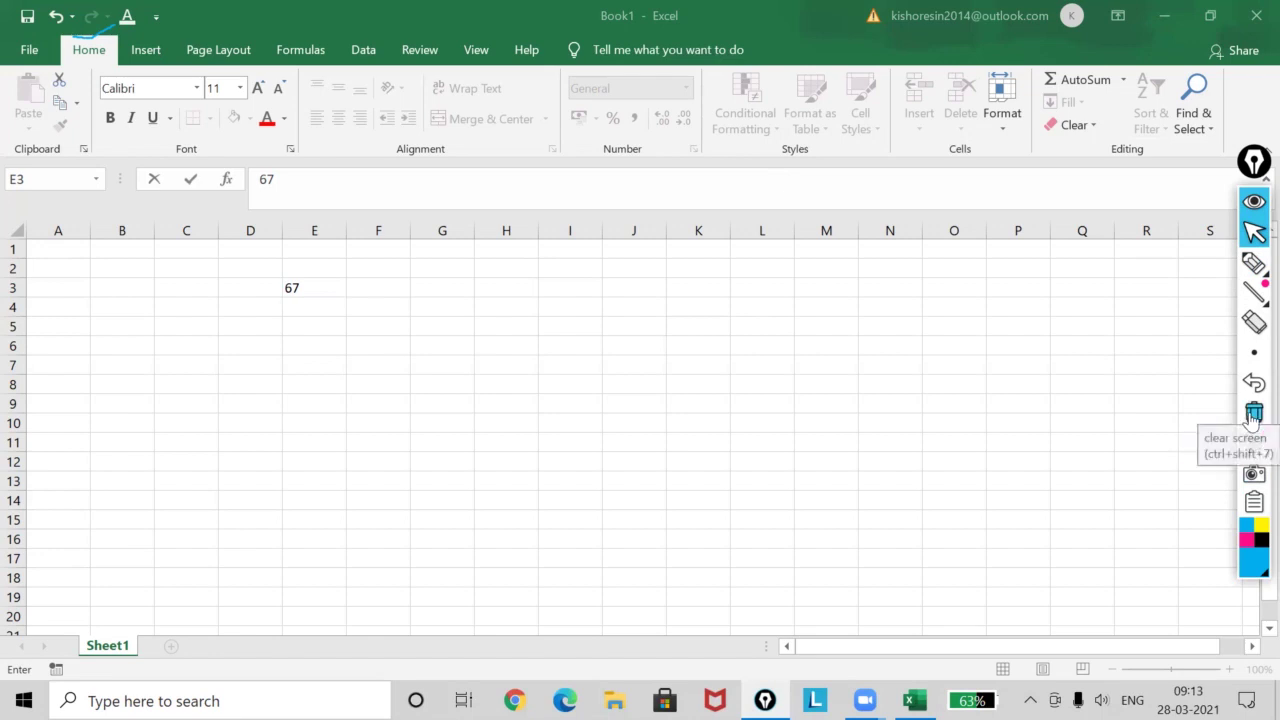
{"action": "left_click", "coordinate": [1254, 262]}
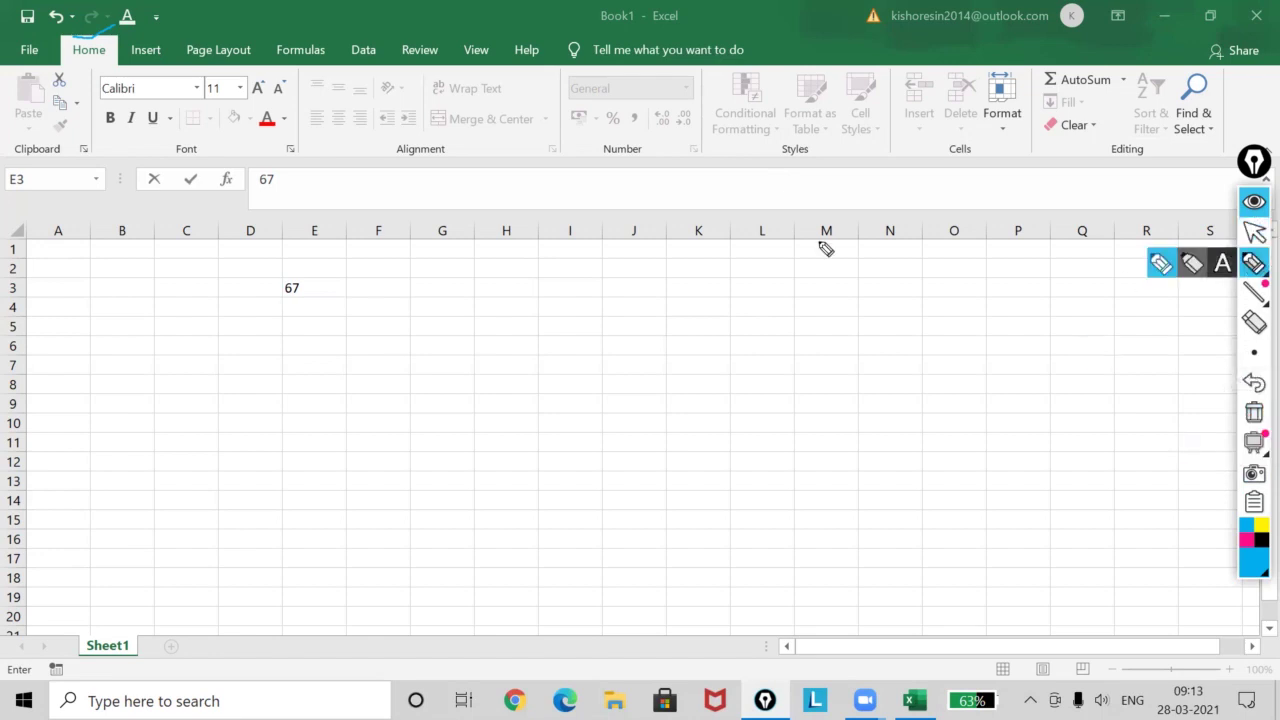
{"action": "left_click_drag", "start_coordinate": [18, 153], "coordinate": [66, 138]}
{"action": "left_click_drag", "start_coordinate": [176, 150], "coordinate": [220, 134]}
{"action": "left_click_drag", "start_coordinate": [402, 158], "coordinate": [452, 145]}
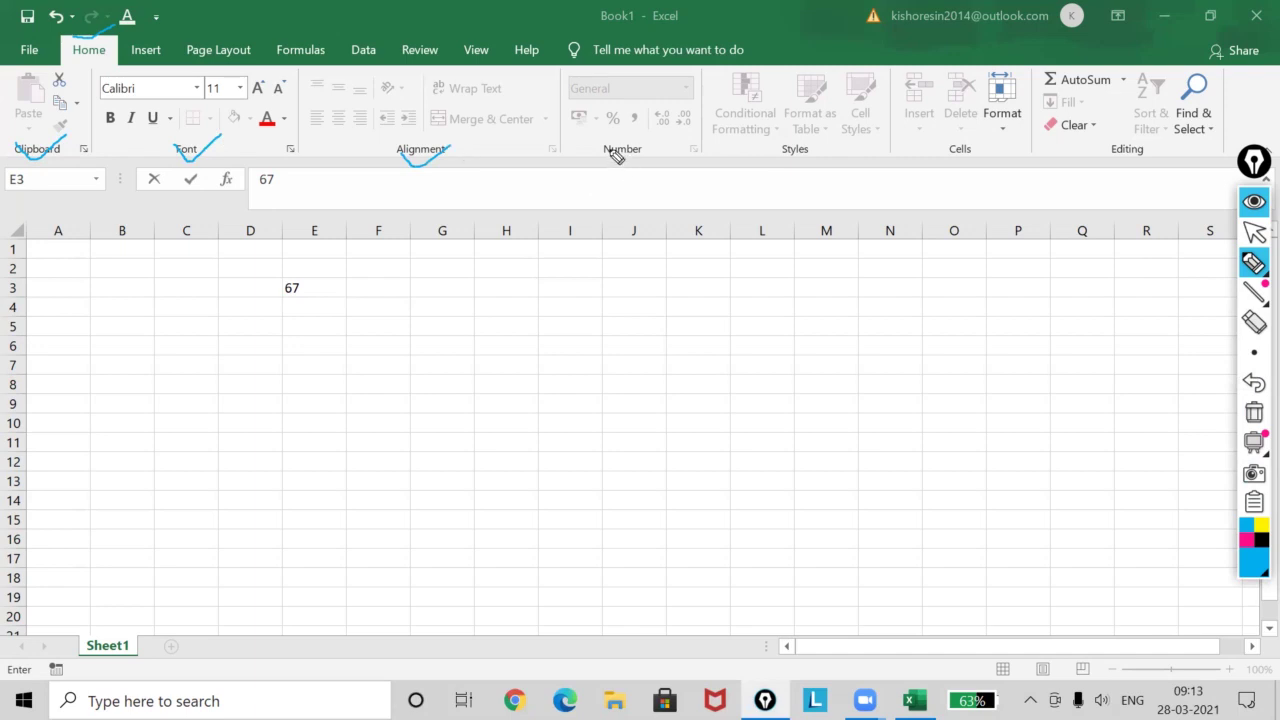
{"action": "left_click_drag", "start_coordinate": [598, 150], "coordinate": [664, 118]}
{"action": "left_click_drag", "start_coordinate": [768, 149], "coordinate": [792, 146]}
{"action": "left_click_drag", "start_coordinate": [940, 157], "coordinate": [975, 143]}
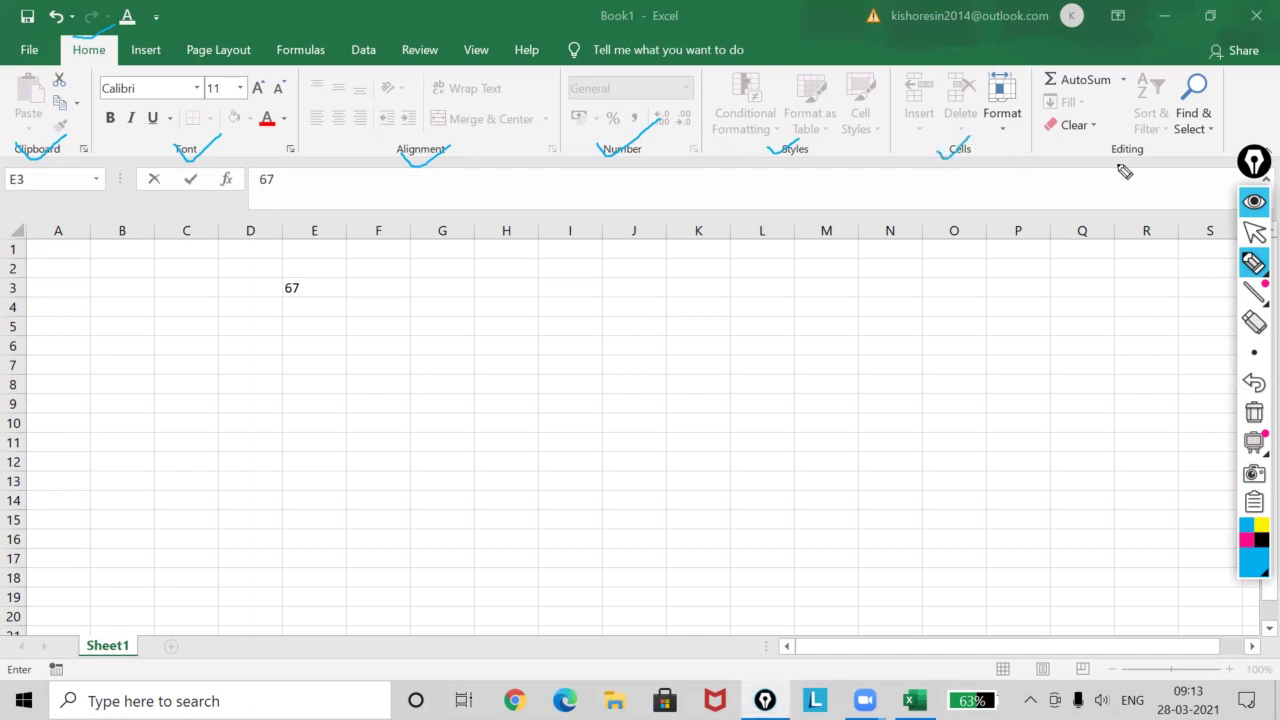
{"action": "left_click_drag", "start_coordinate": [1094, 148], "coordinate": [1150, 150]}
{"action": "left_click", "coordinate": [1252, 236]}
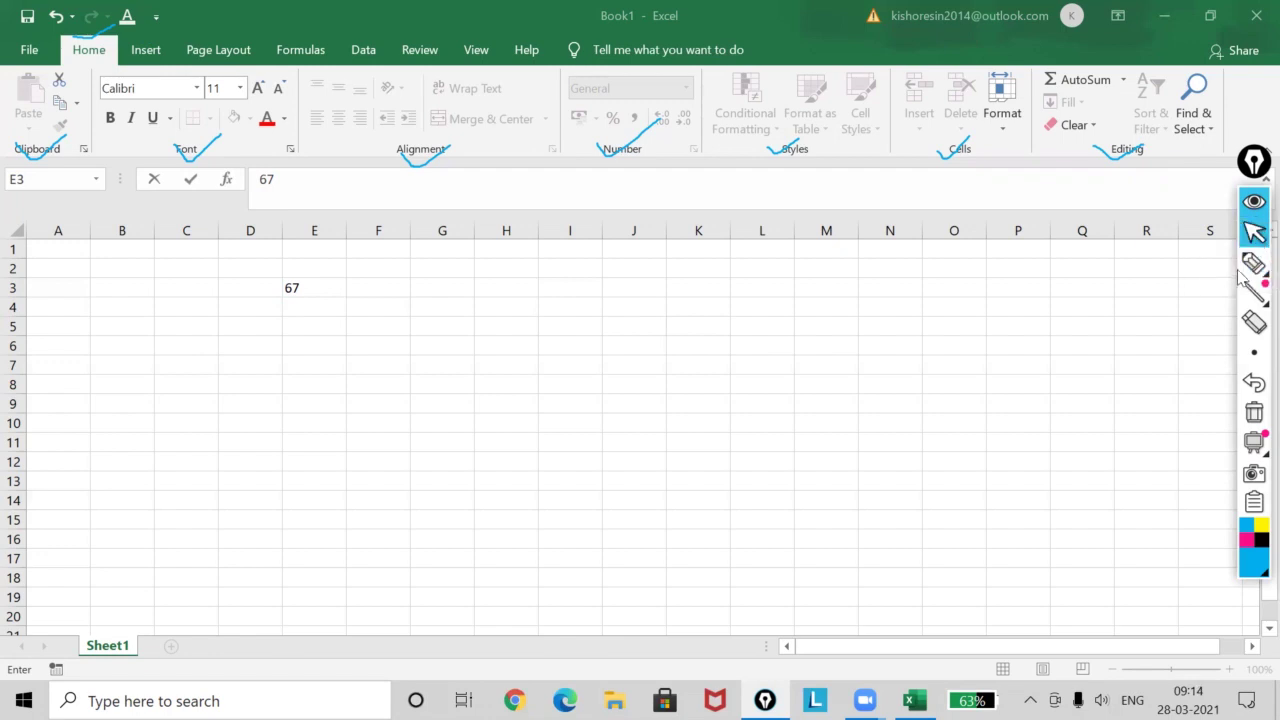
{"action": "left_click", "coordinate": [1254, 266]}
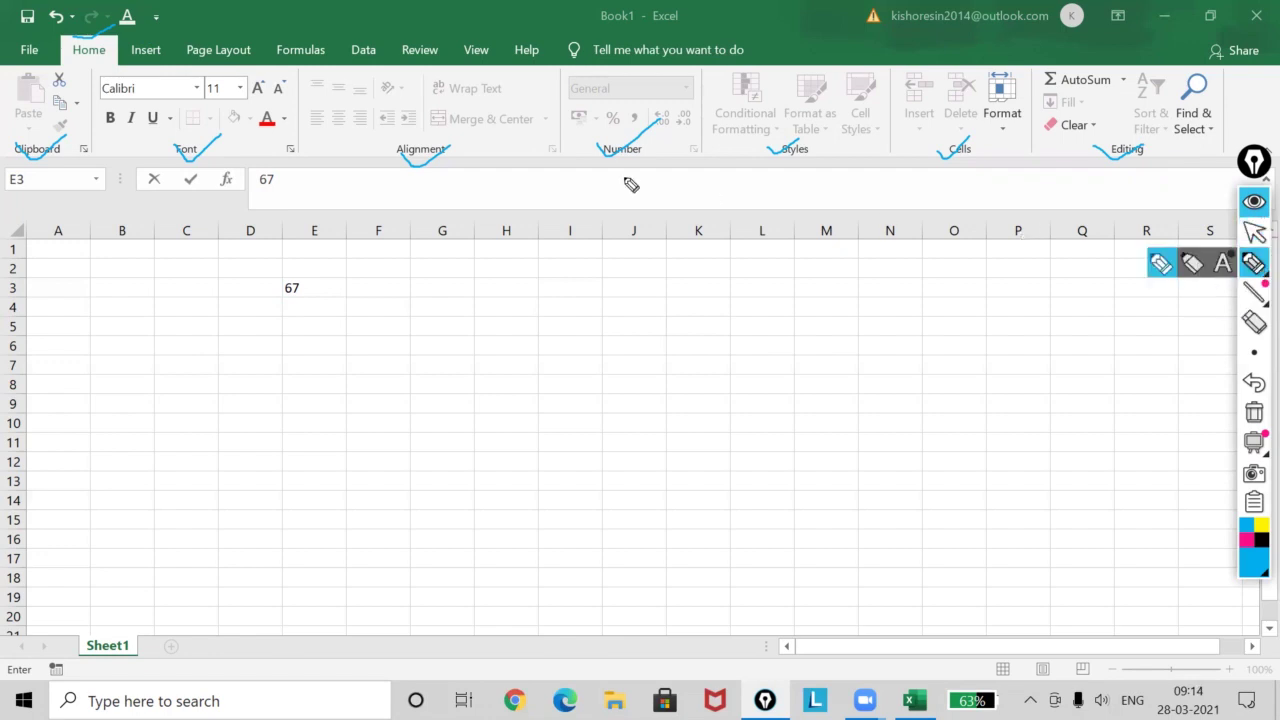
{"action": "mouse_move", "coordinate": [272, 132]}
{"action": "left_mouse_down"}
{"action": "mouse_move", "coordinate": [300, 130]}
{"action": "mouse_move", "coordinate": [285, 130]}
{"action": "left_mouse_up"}
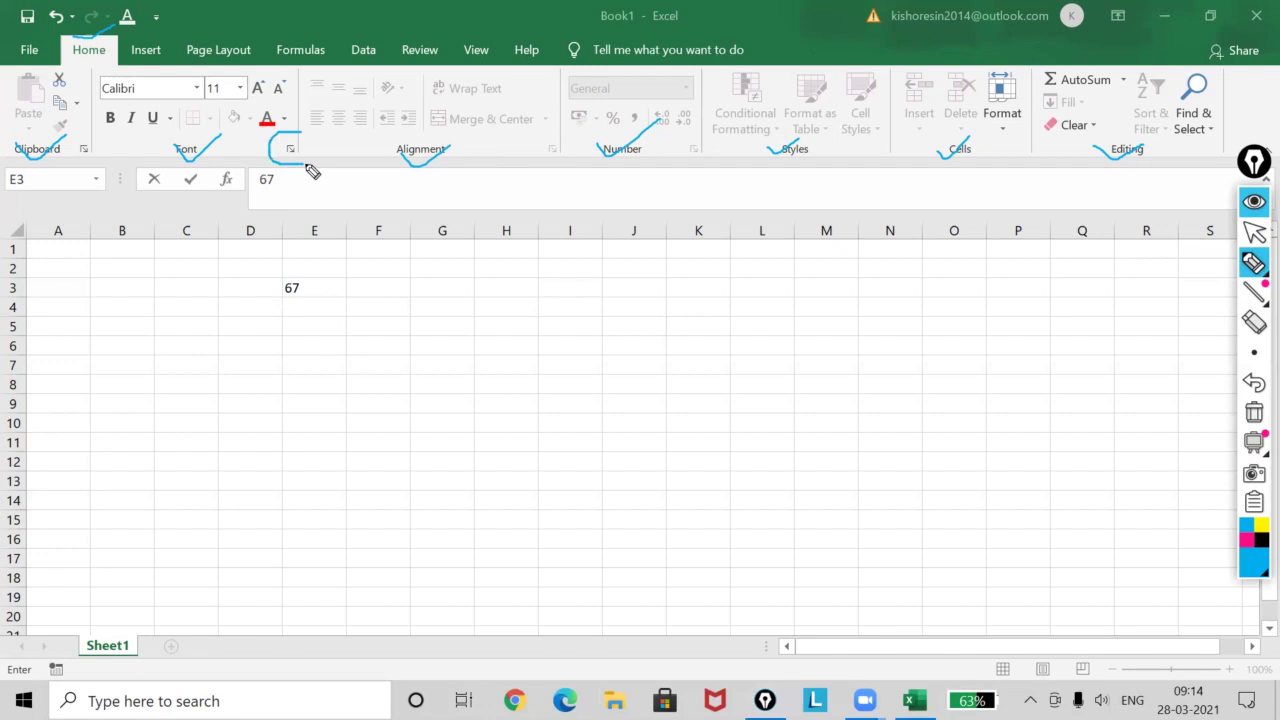
{"action": "left_click_drag", "start_coordinate": [94, 138], "coordinate": [100, 146]}
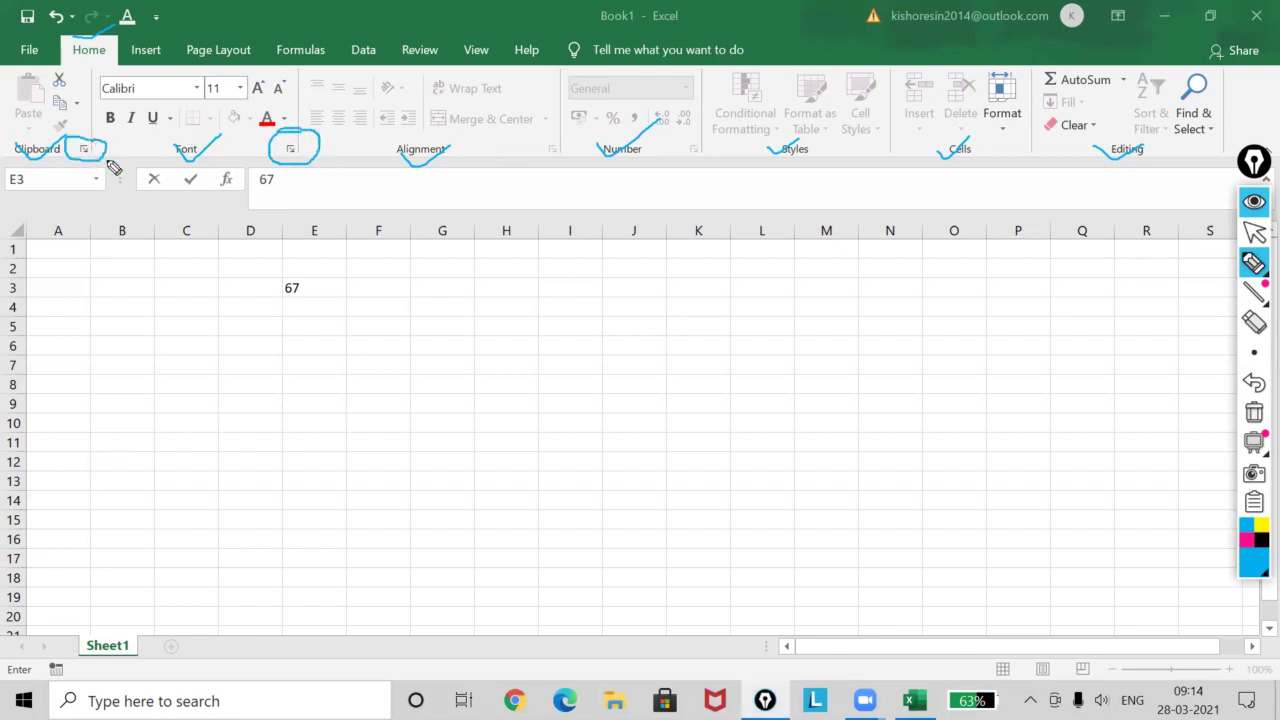
{"action": "left_click", "coordinate": [1254, 232]}
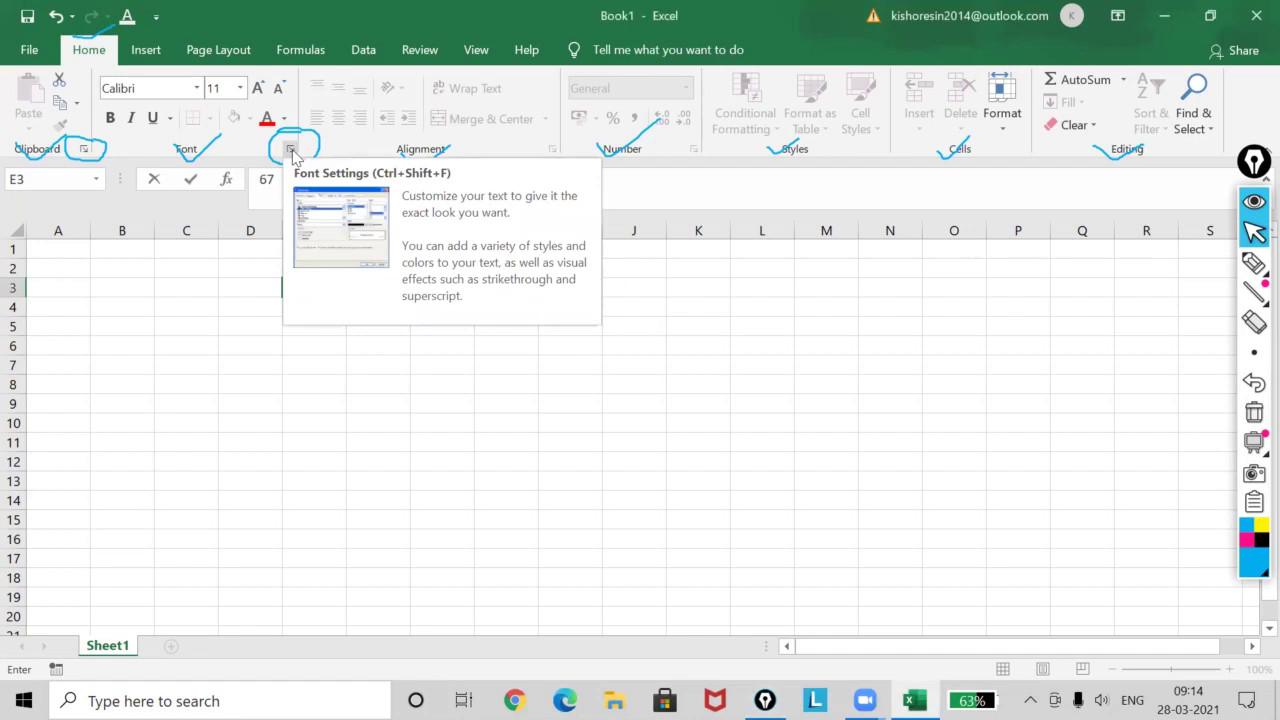
{"action": "left_click", "coordinate": [290, 149]}
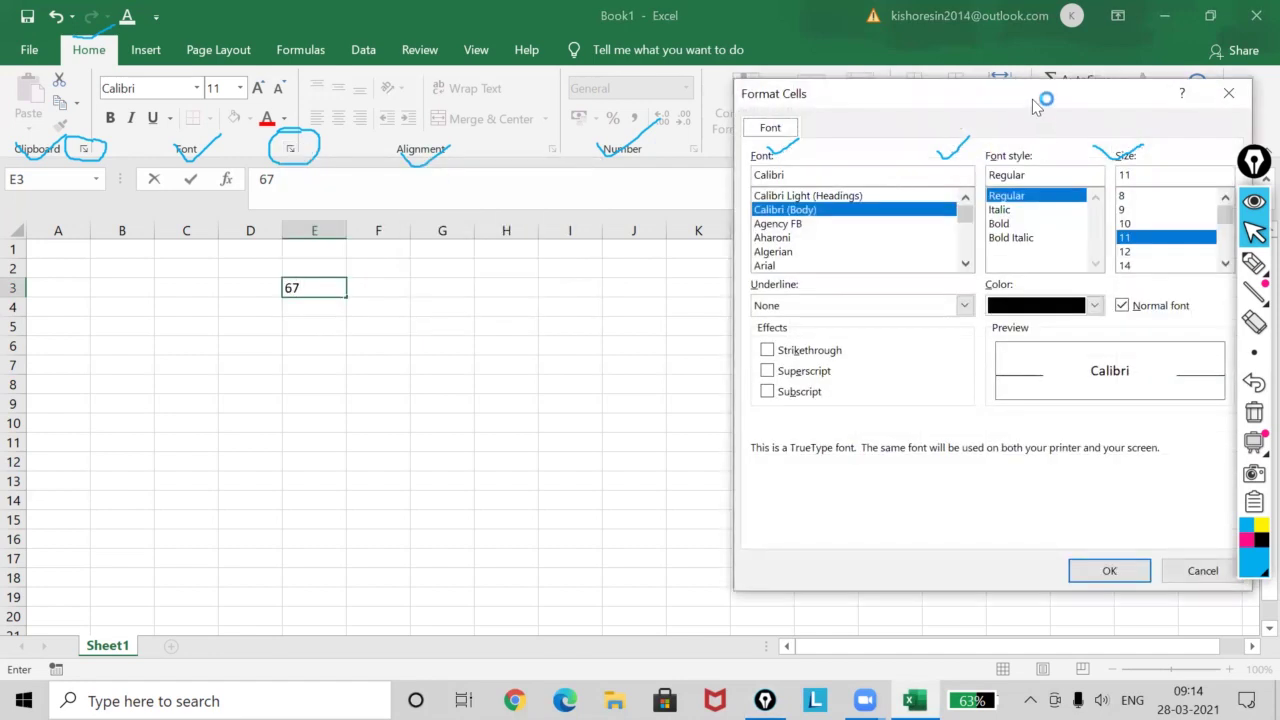
{"action": "left_click", "coordinate": [946, 136]}
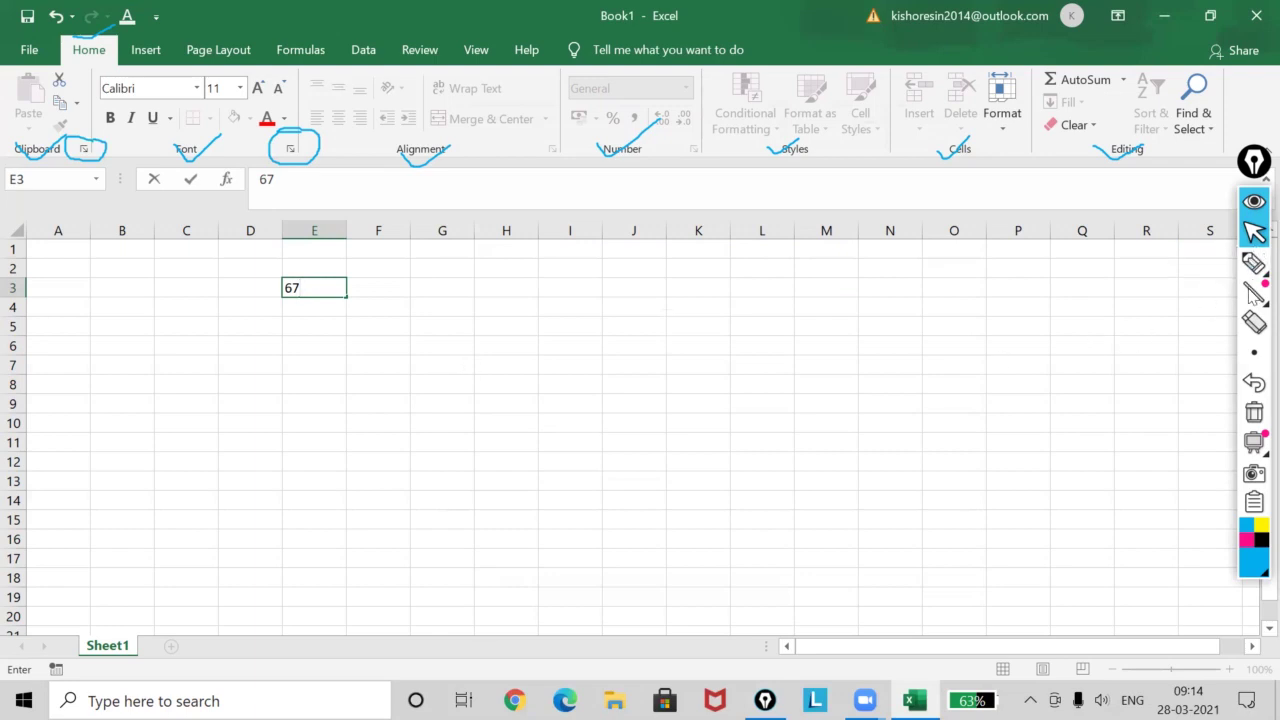
{"action": "left_click", "coordinate": [1256, 414]}
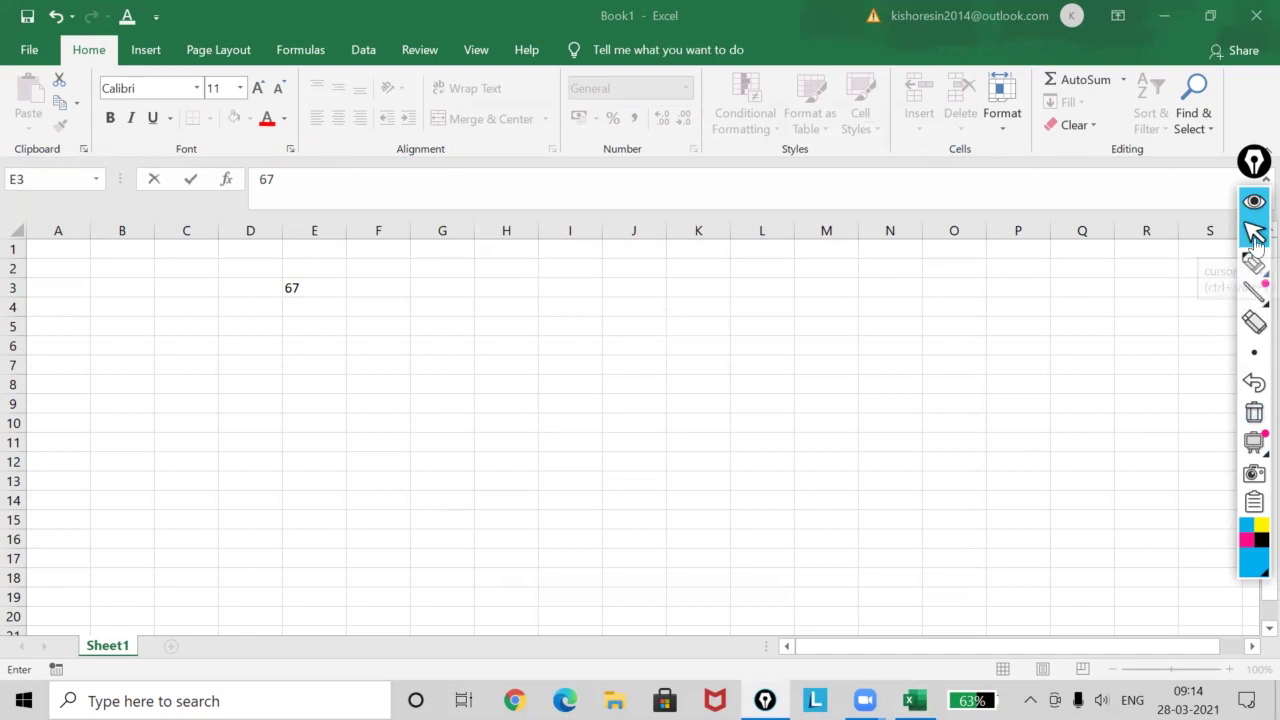
{"action": "mouse_move", "coordinate": [1253, 262]}
{"action": "left_click", "coordinate": [1160, 264]}
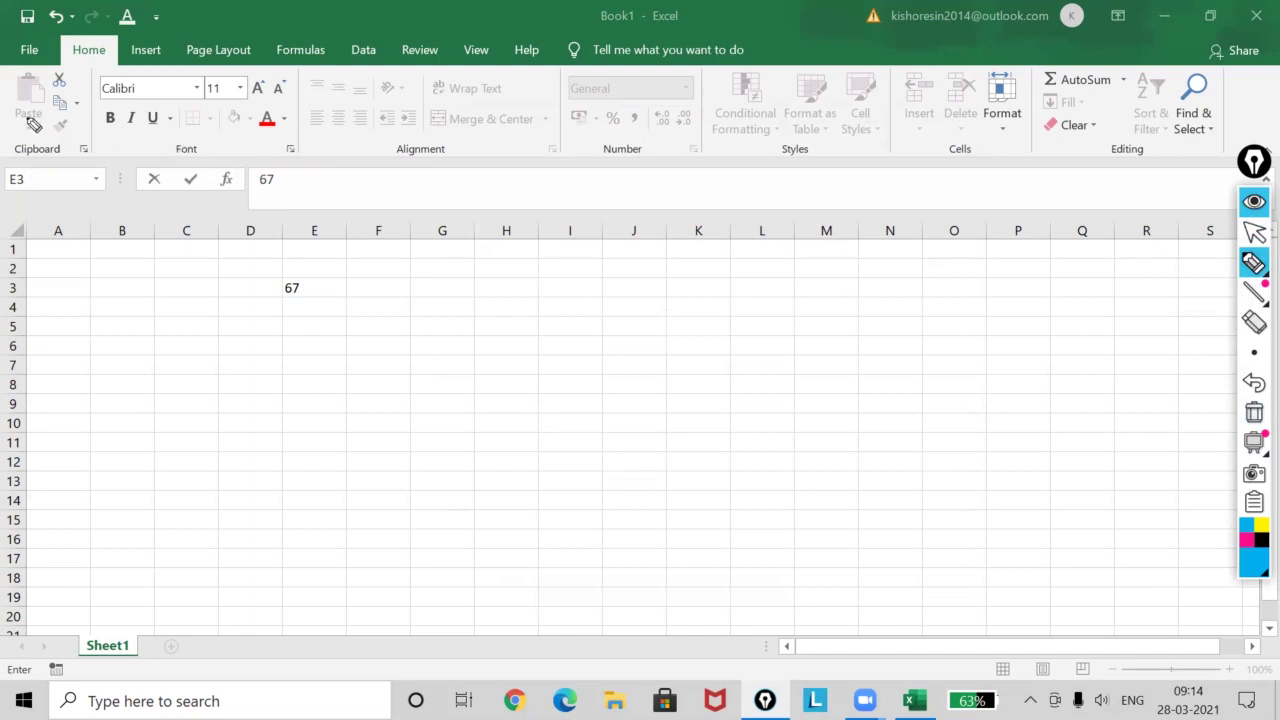
{"action": "mouse_move", "coordinate": [38, 96]}
{"action": "left_mouse_down"}
{"action": "mouse_move", "coordinate": [12, 94]}
{"action": "mouse_move", "coordinate": [86, 70]}
{"action": "mouse_move", "coordinate": [80, 121]}
{"action": "left_mouse_up"}
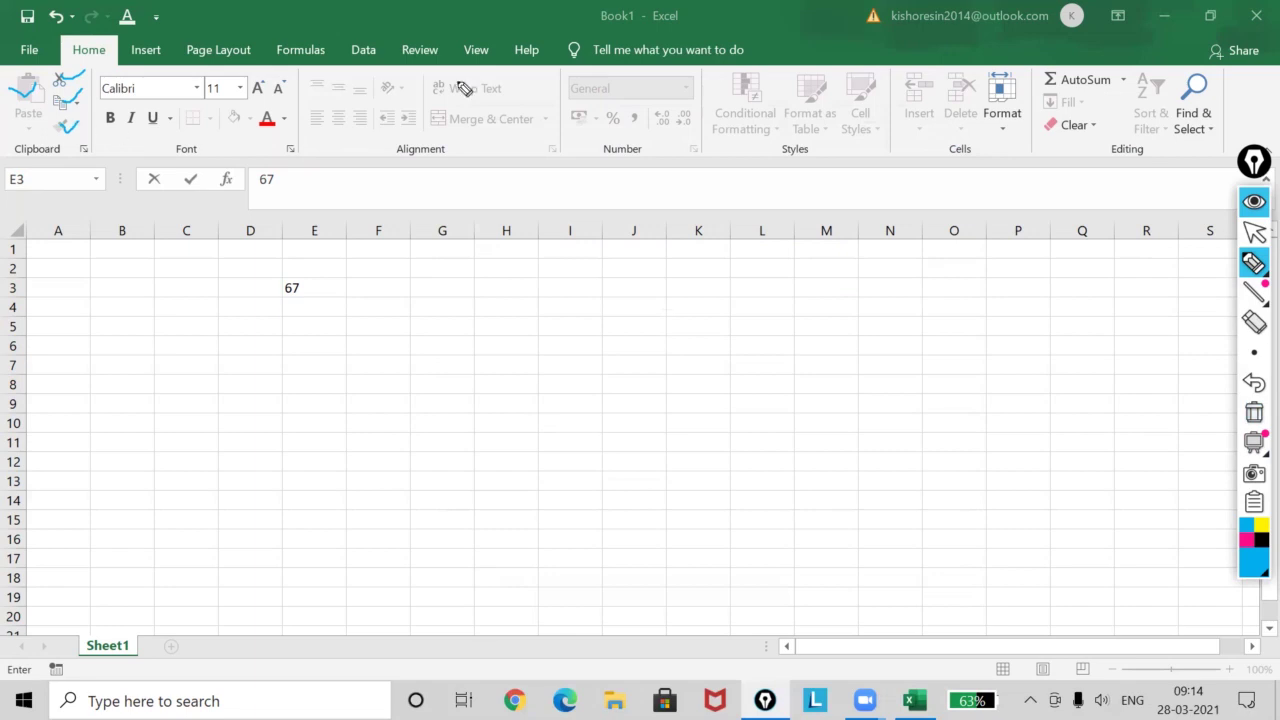
{"action": "left_click", "coordinate": [1255, 232]}
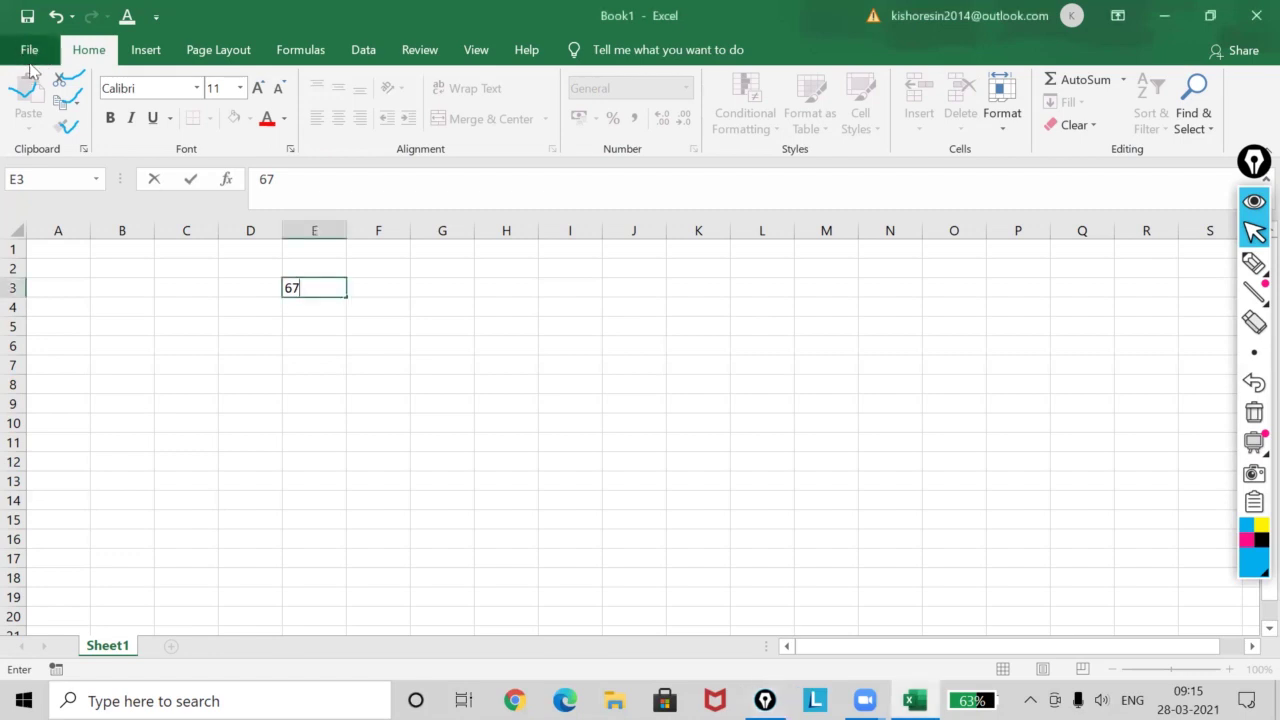
{"action": "left_click", "coordinate": [29, 50]}
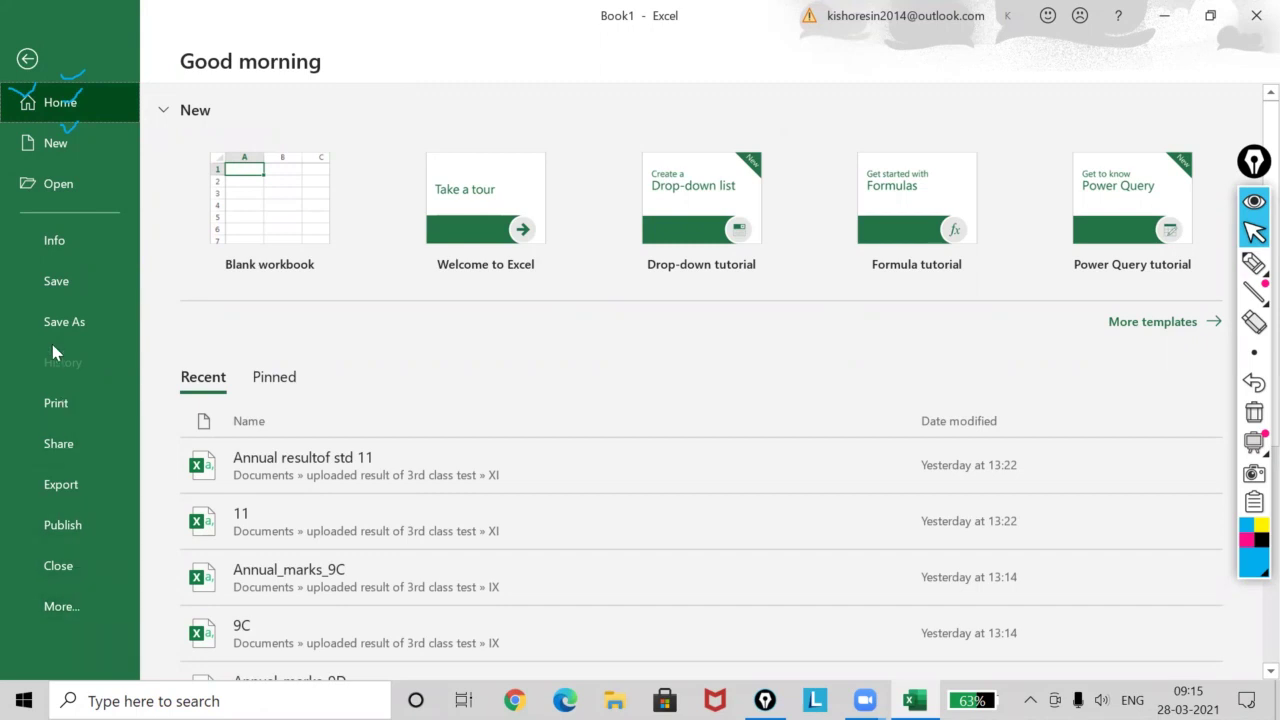
{"action": "left_click", "coordinate": [27, 60]}
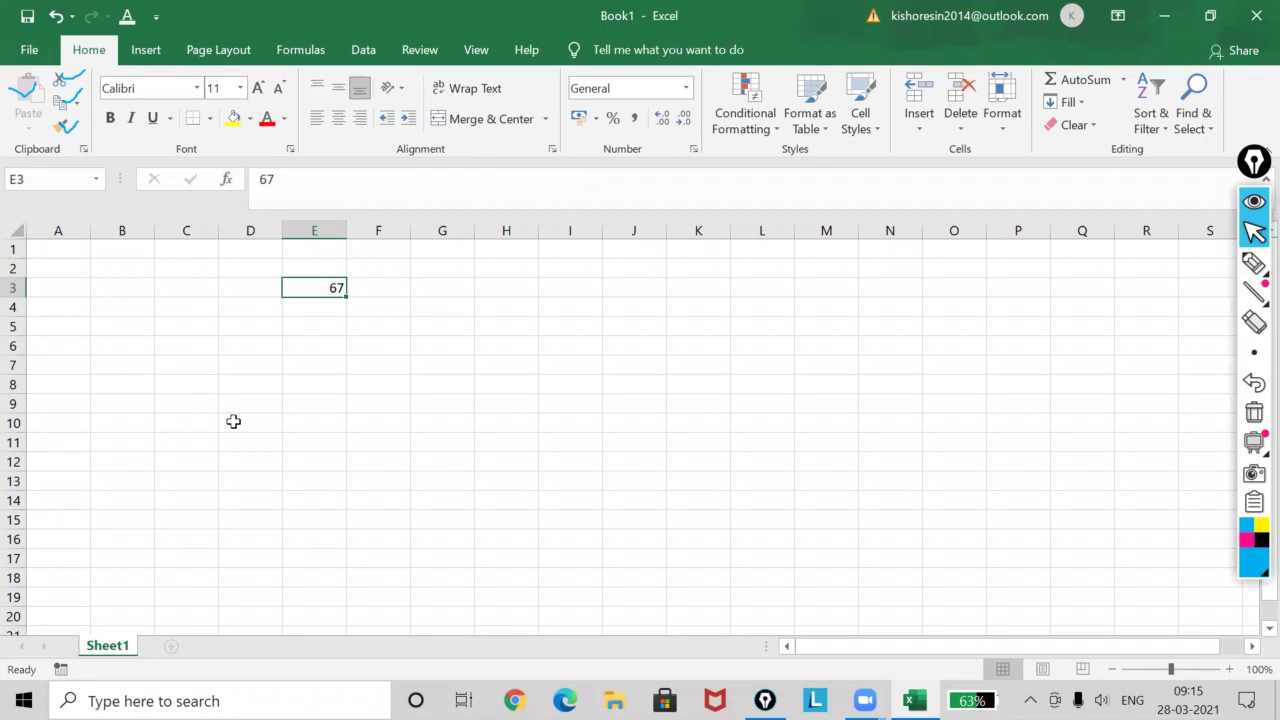
{"action": "left_click", "coordinate": [1254, 264]}
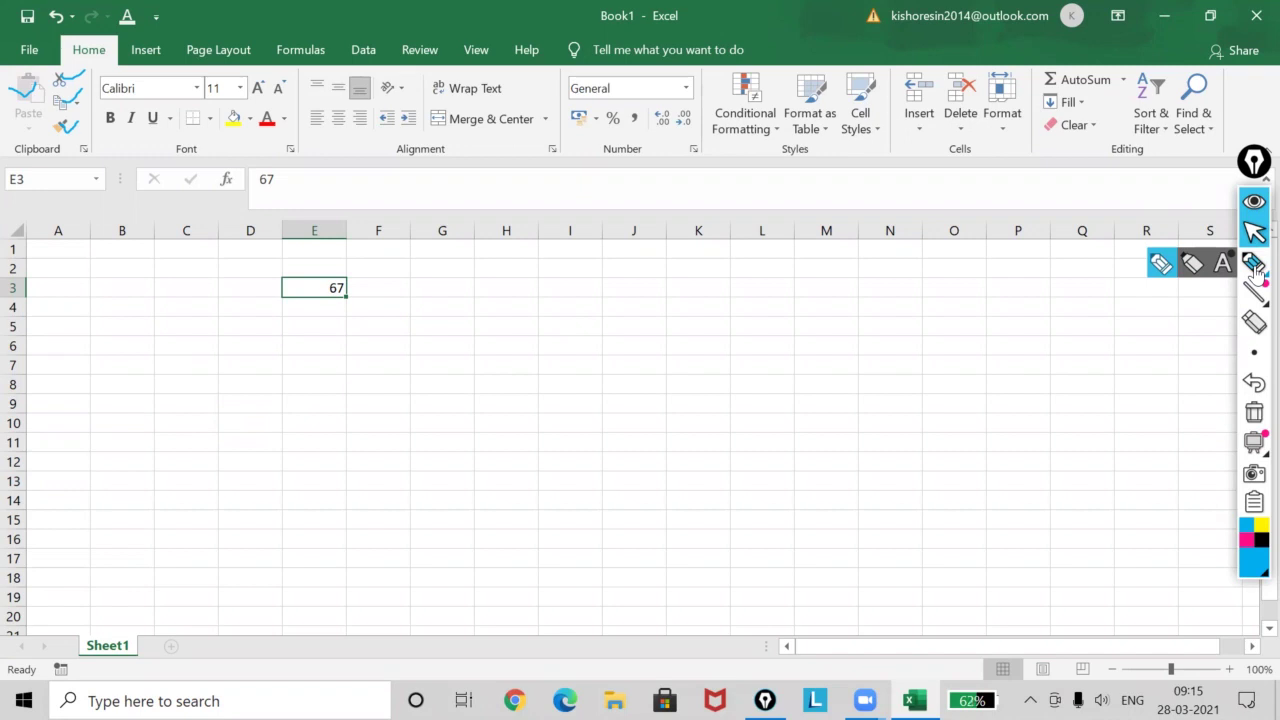
{"action": "left_click", "coordinate": [1190, 263]}
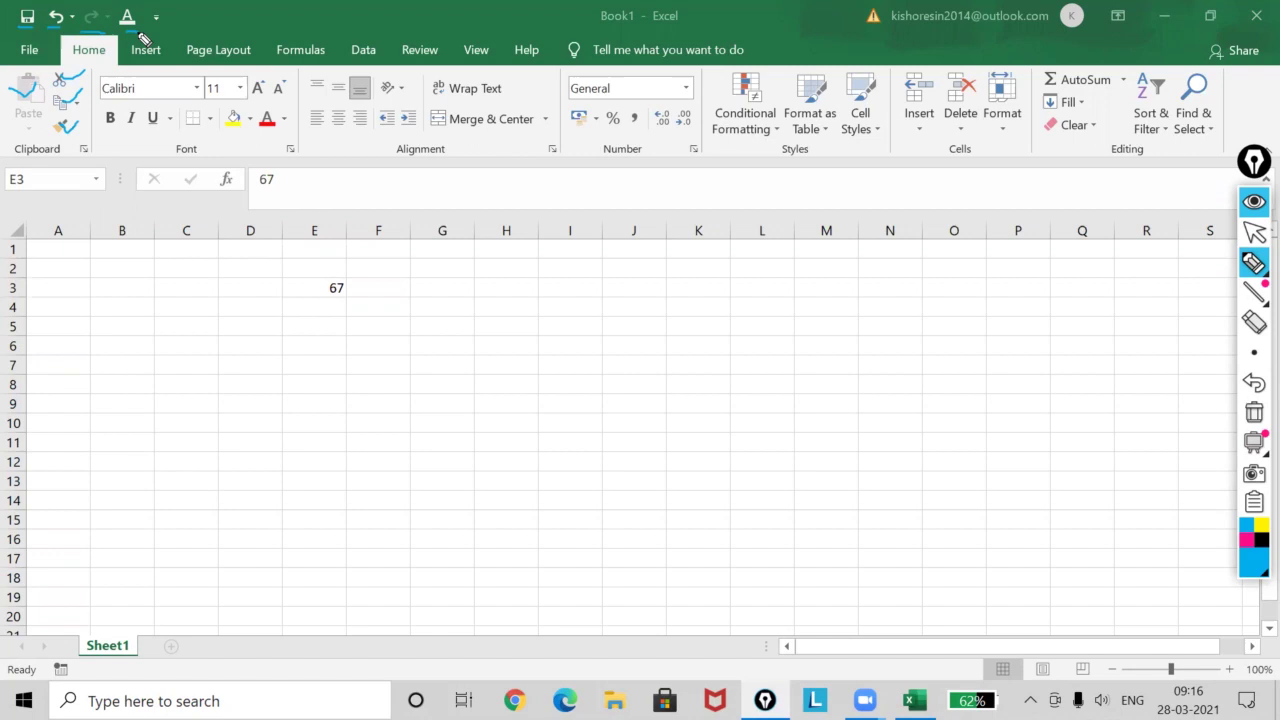
Remove Save from the Quick Access Toolbar and add Sort Ascending to it
{"action": "left_click", "coordinate": [1254, 231]}
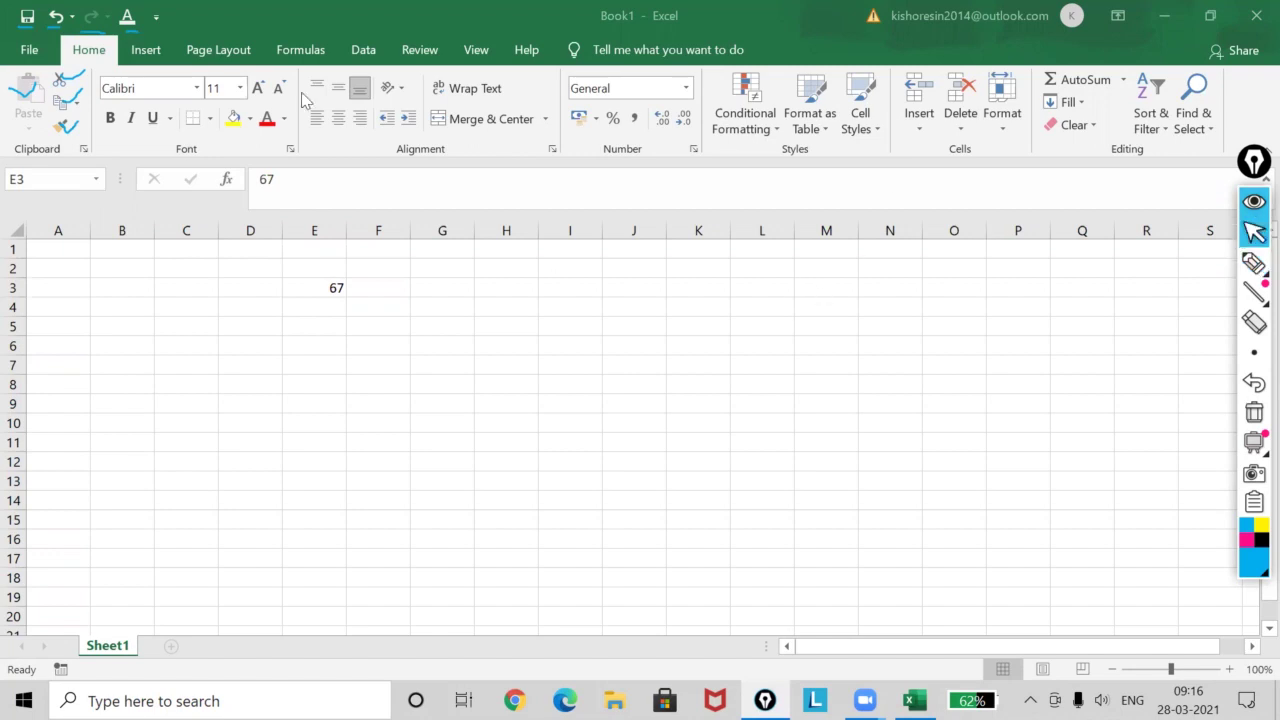
{"action": "left_click", "coordinate": [157, 20]}
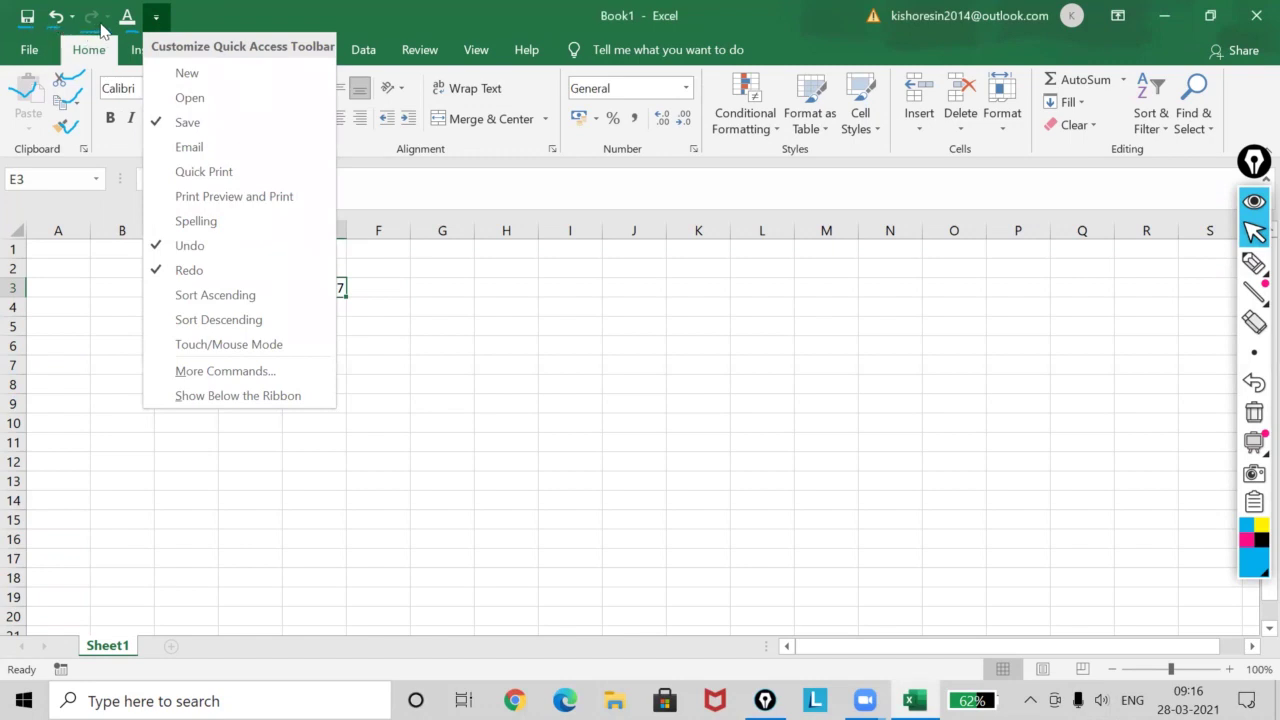
{"action": "left_click", "coordinate": [204, 125]}
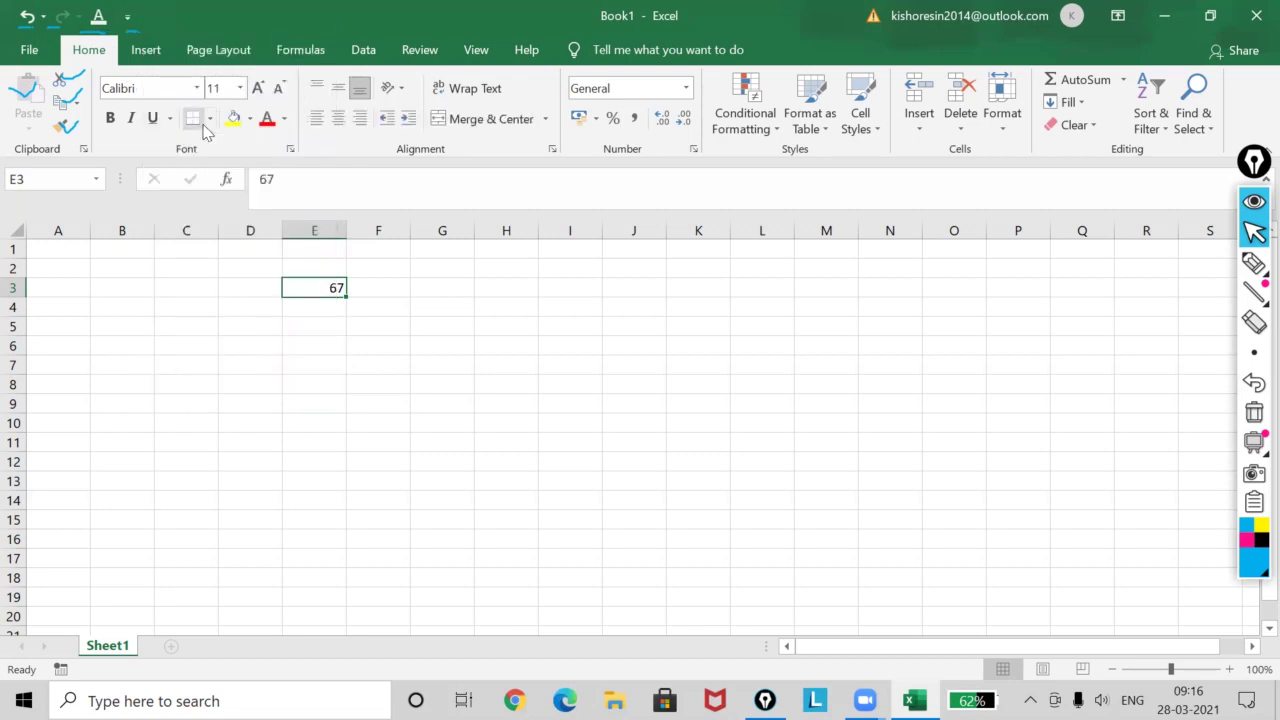
{"action": "left_click", "coordinate": [127, 18]}
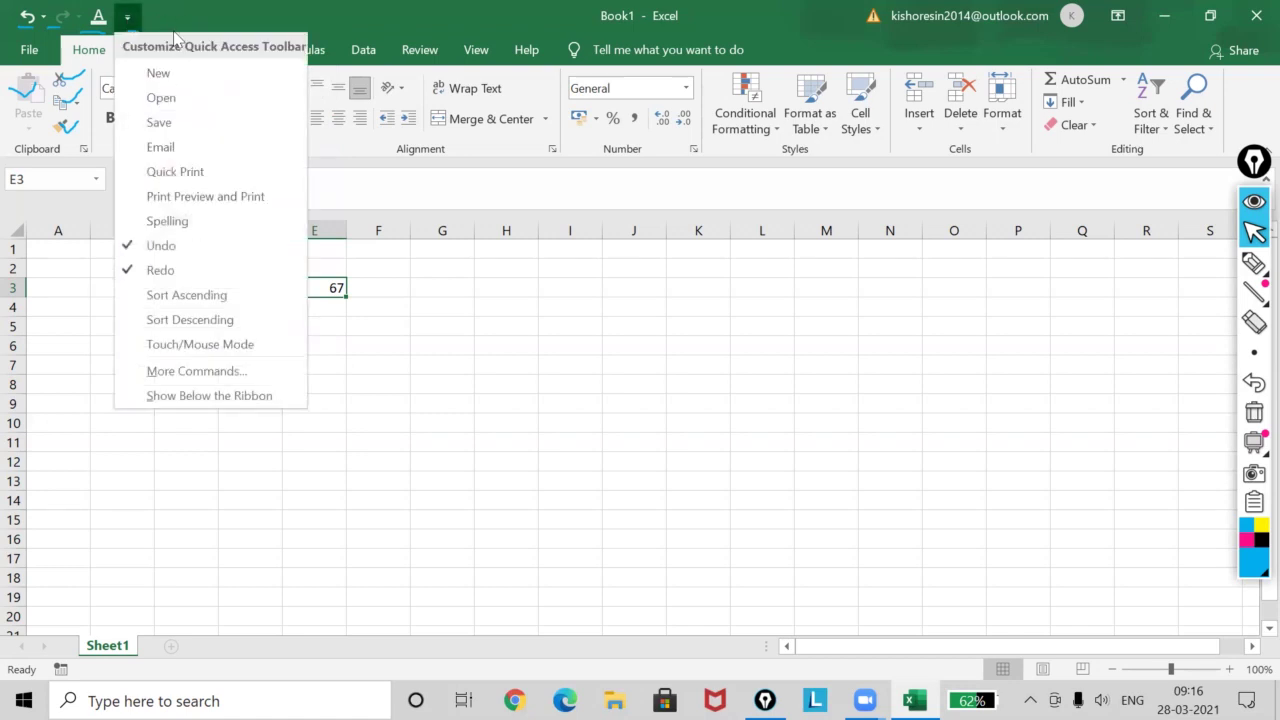
{"action": "left_click", "coordinate": [180, 297]}
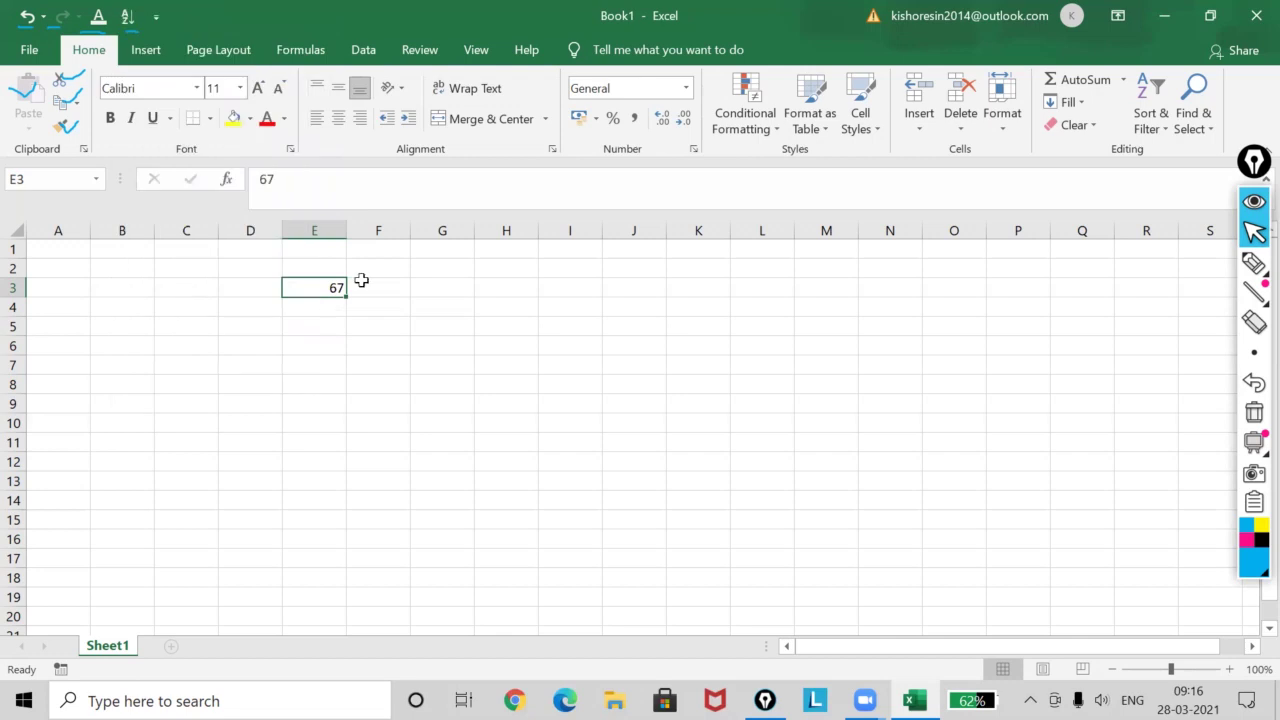
{"action": "left_click", "coordinate": [1254, 264]}
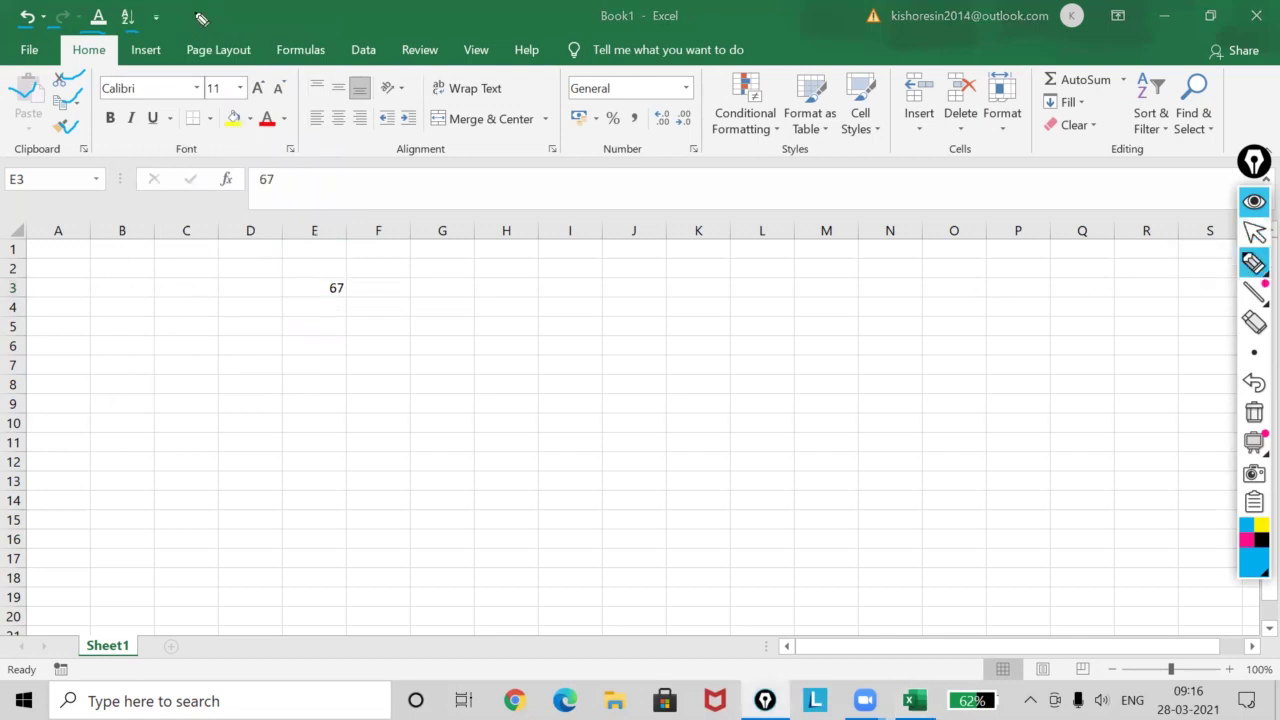
{"action": "left_click_drag", "start_coordinate": [129, 14], "coordinate": [107, 20]}
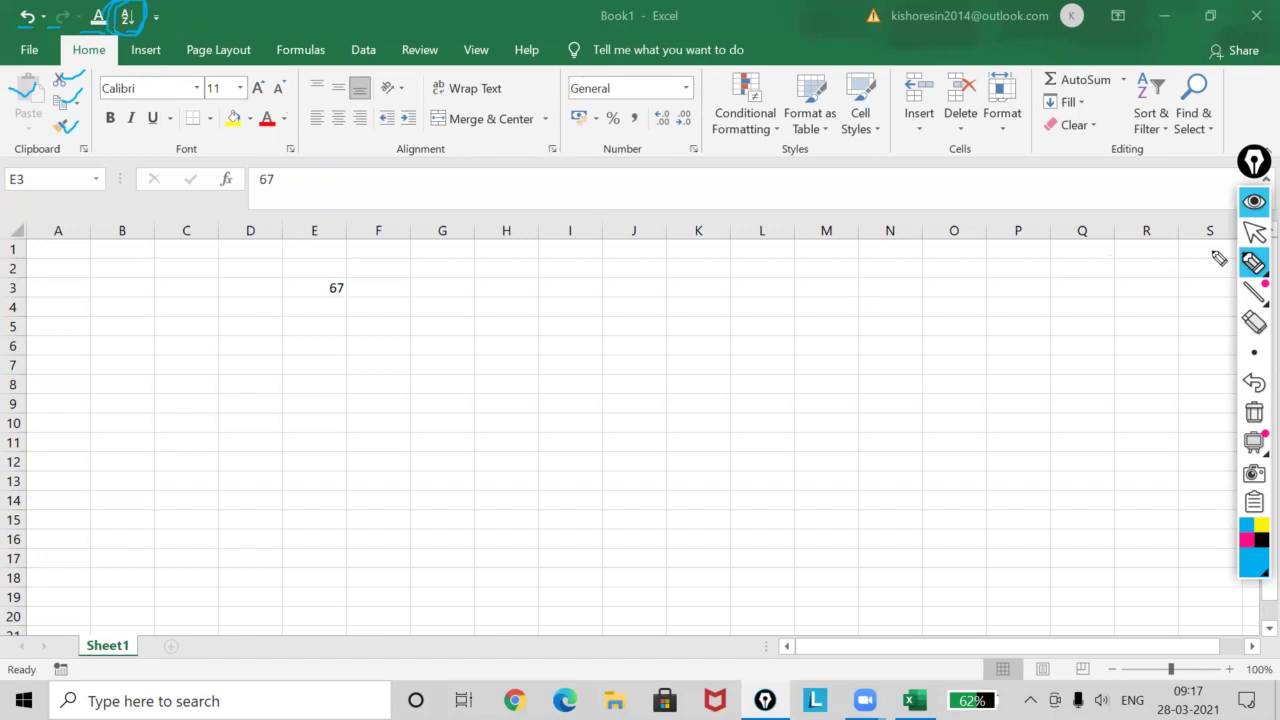
{"action": "left_click", "coordinate": [1255, 232]}
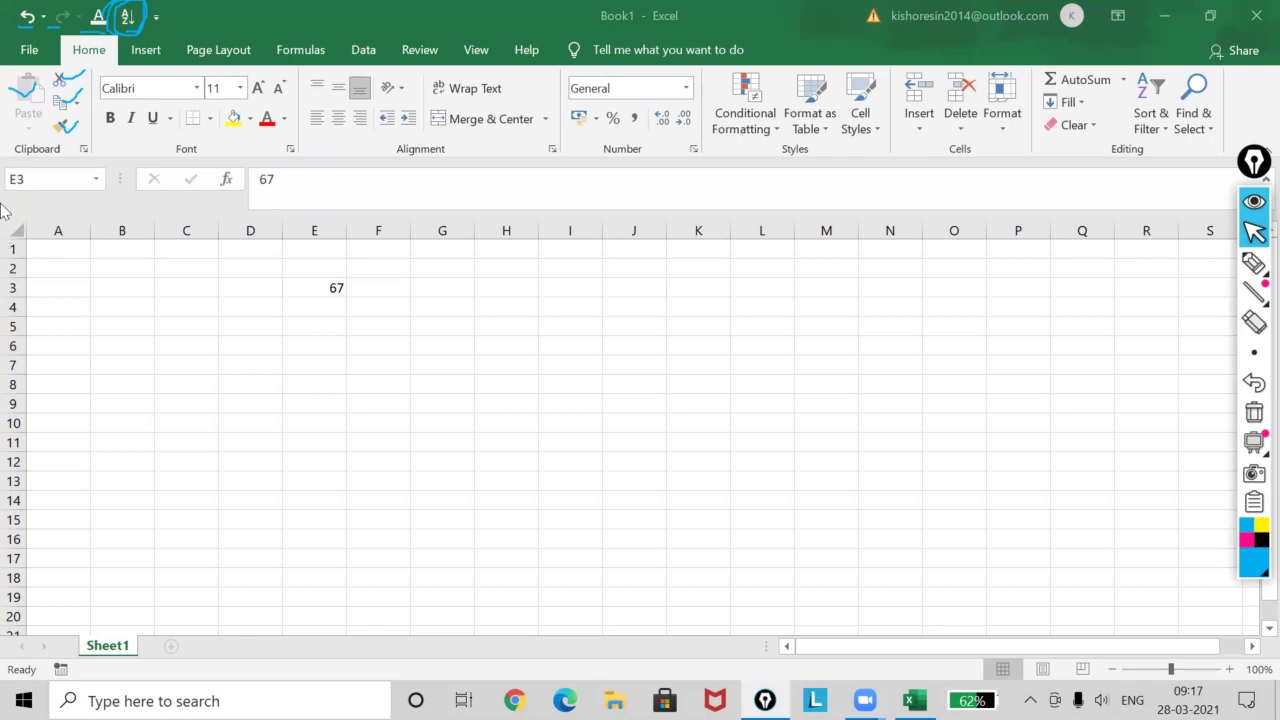
{"action": "left_click", "coordinate": [183, 289]}
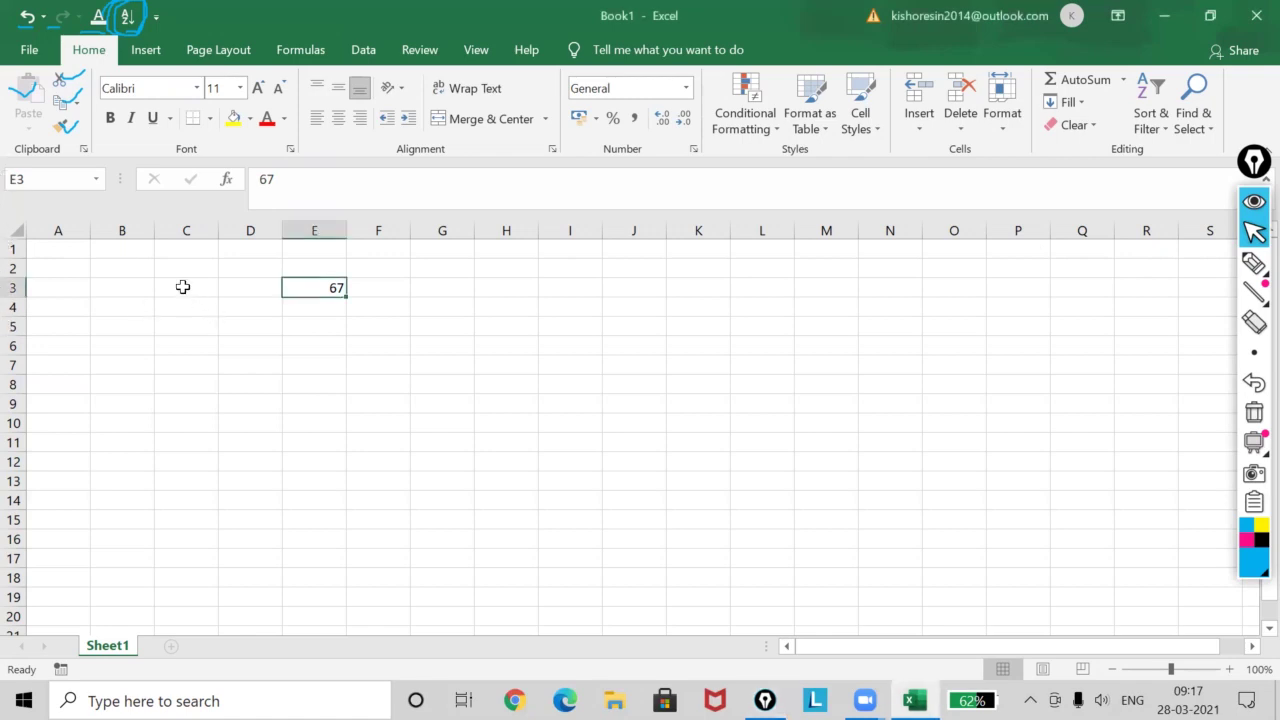
{"action": "left_click", "coordinate": [183, 287]}
{"action": "left_click", "coordinate": [245, 288]}
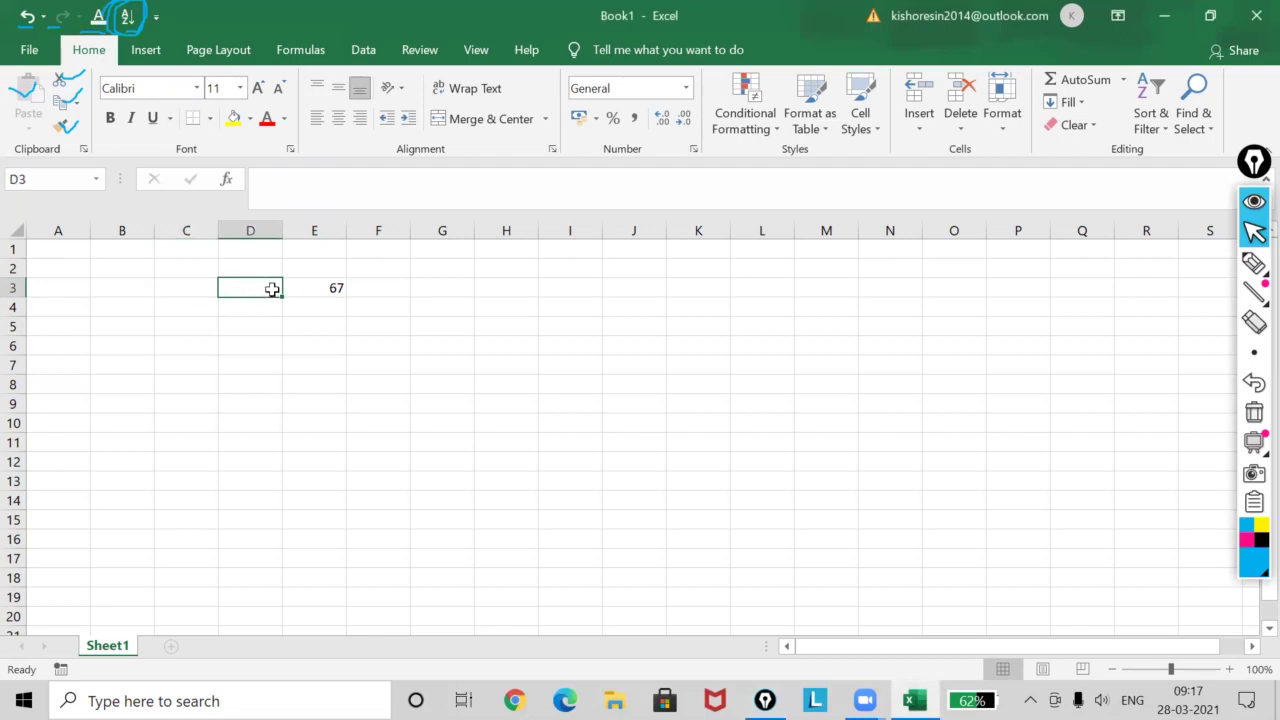
{"action": "left_click", "coordinate": [186, 288]}
{"action": "left_click", "coordinate": [123, 288]}
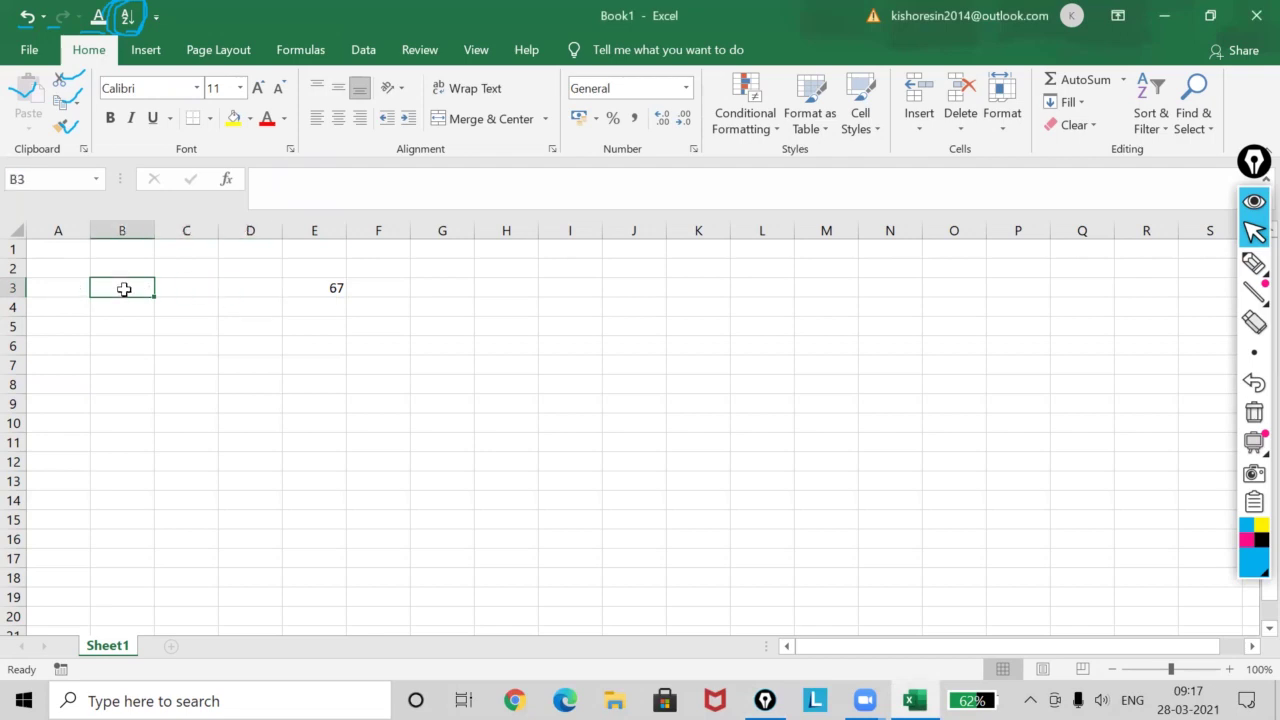
{"action": "left_click", "coordinate": [1160, 262]}
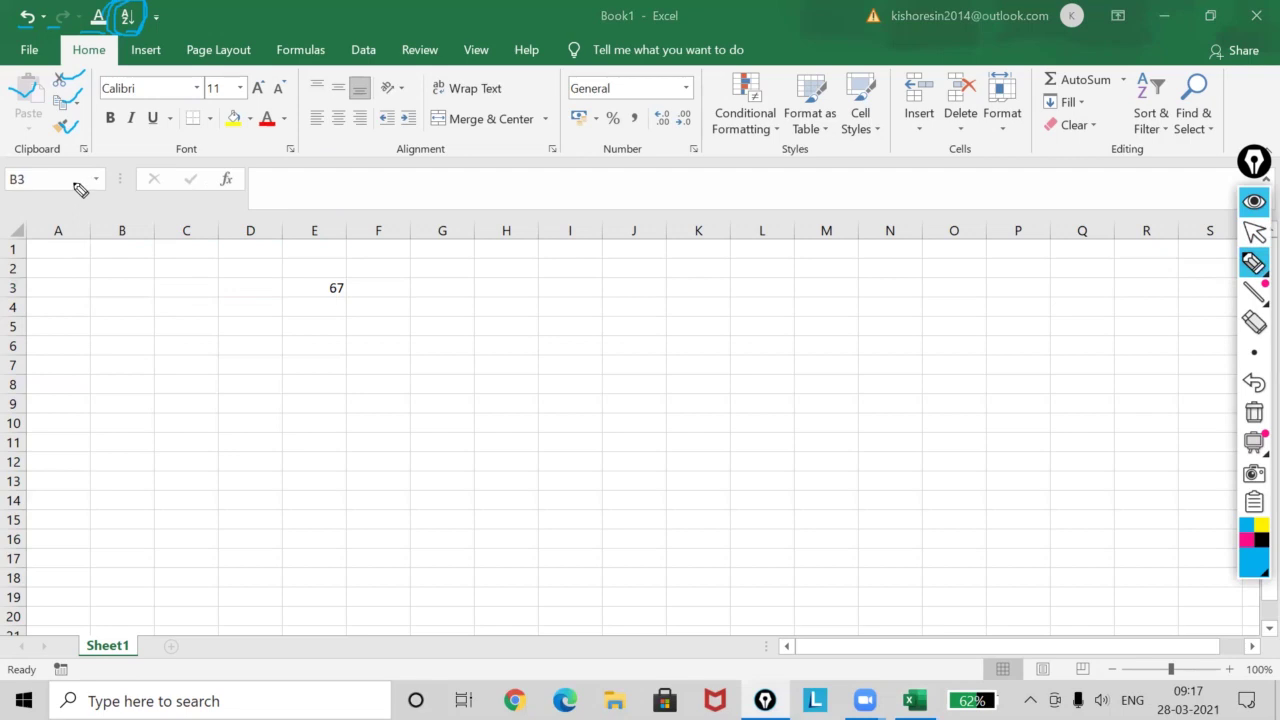
{"action": "left_click_drag", "start_coordinate": [87, 166], "coordinate": [110, 175]}
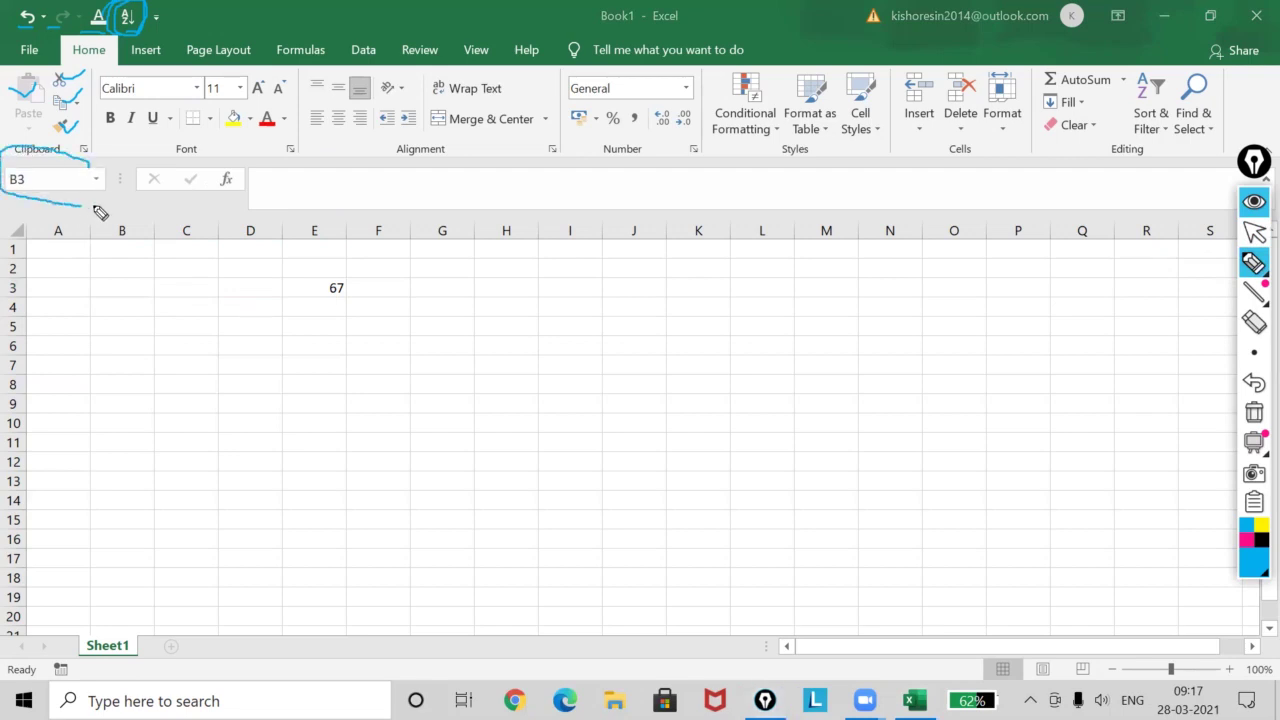
{"action": "left_click", "coordinate": [1255, 232]}
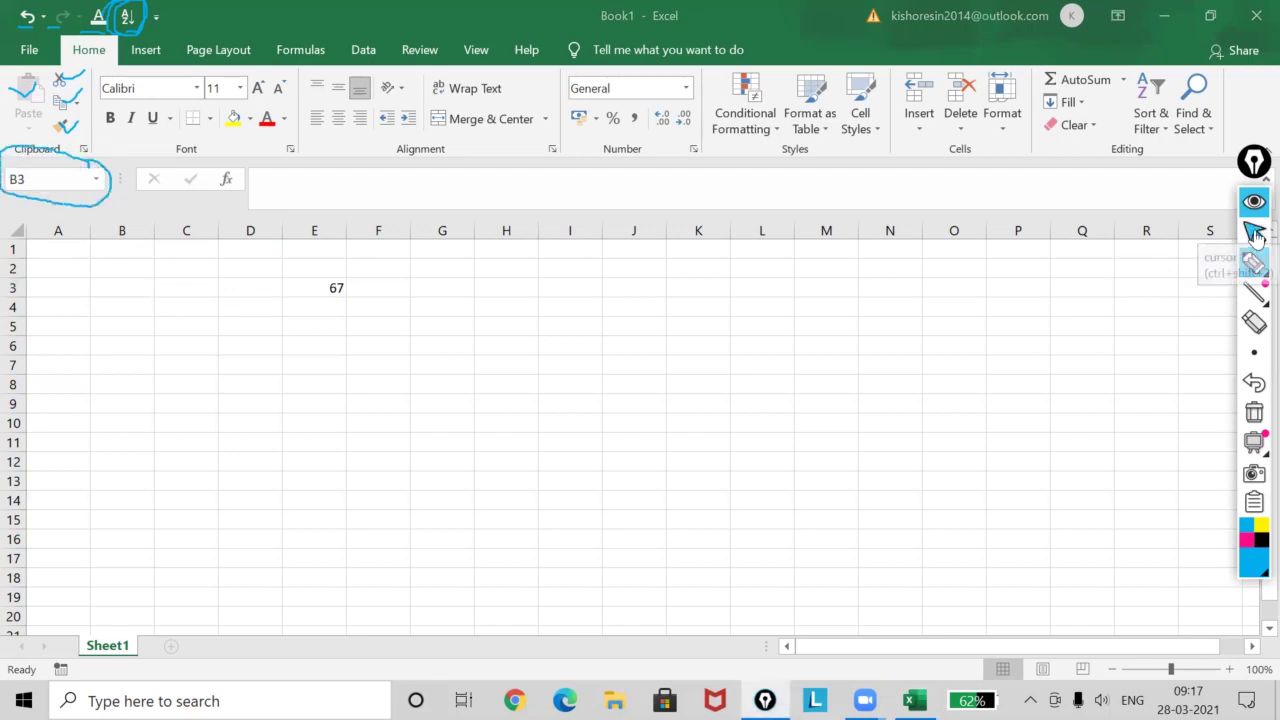
{"action": "left_click", "coordinate": [247, 287]}
{"action": "left_click", "coordinate": [247, 287]}
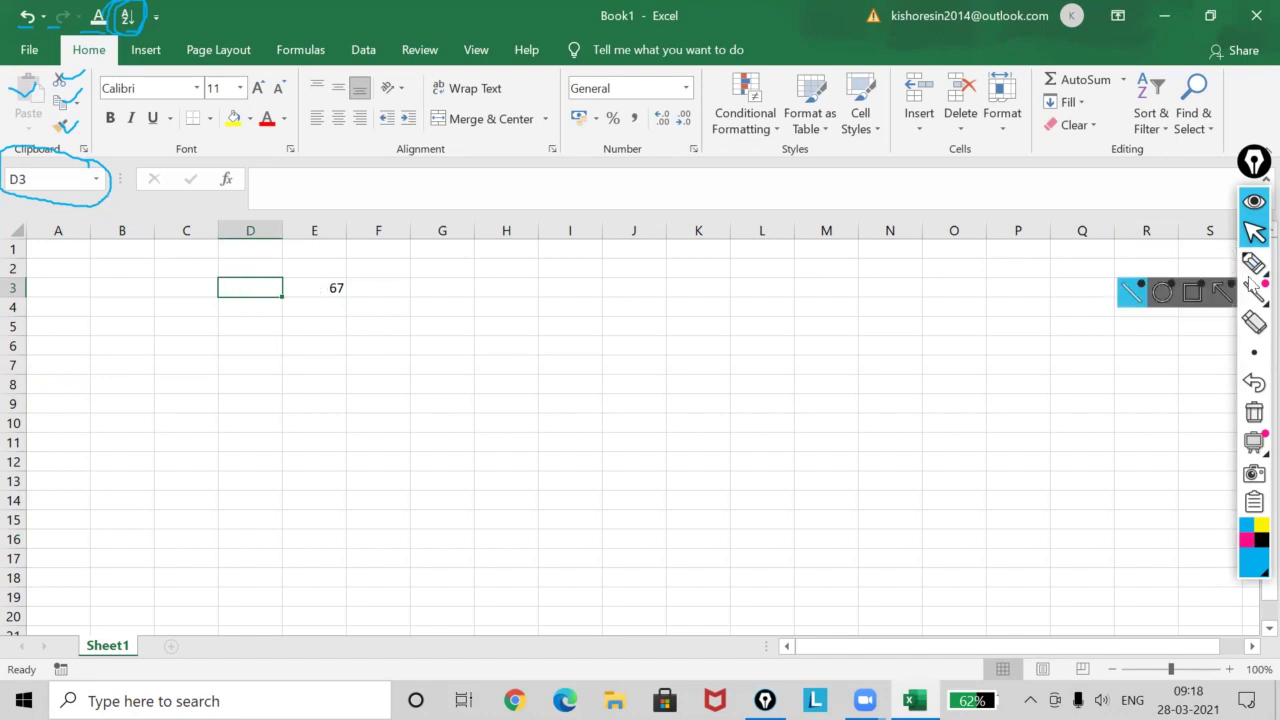
Circle the formula bar area in blue ink, then exit pen mode
{"action": "left_click", "coordinate": [1157, 262]}
{"action": "left_click_drag", "start_coordinate": [420, 165], "coordinate": [310, 222]}
{"action": "mouse_move", "coordinate": [427, 246]}
{"action": "left_mouse_down"}
{"action": "mouse_move", "coordinate": [424, 134]}
{"action": "mouse_move", "coordinate": [368, 140]}
{"action": "left_mouse_up"}
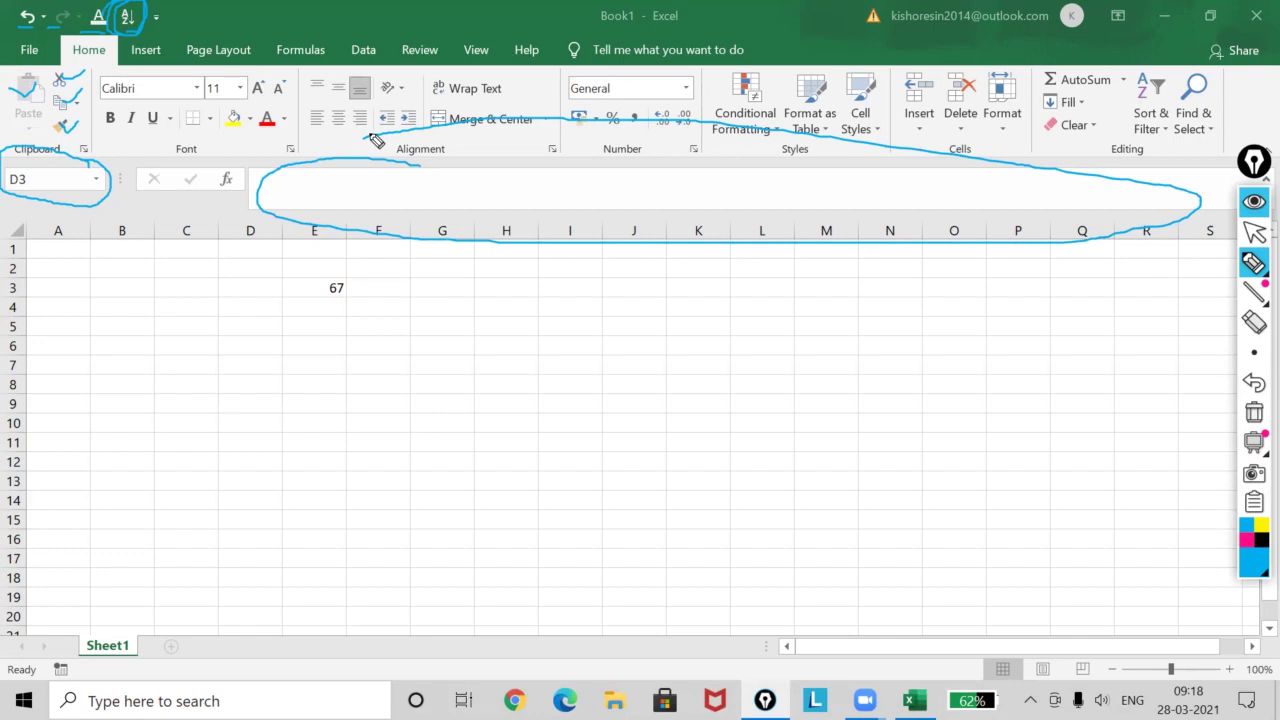
{"action": "left_click", "coordinate": [1254, 232]}
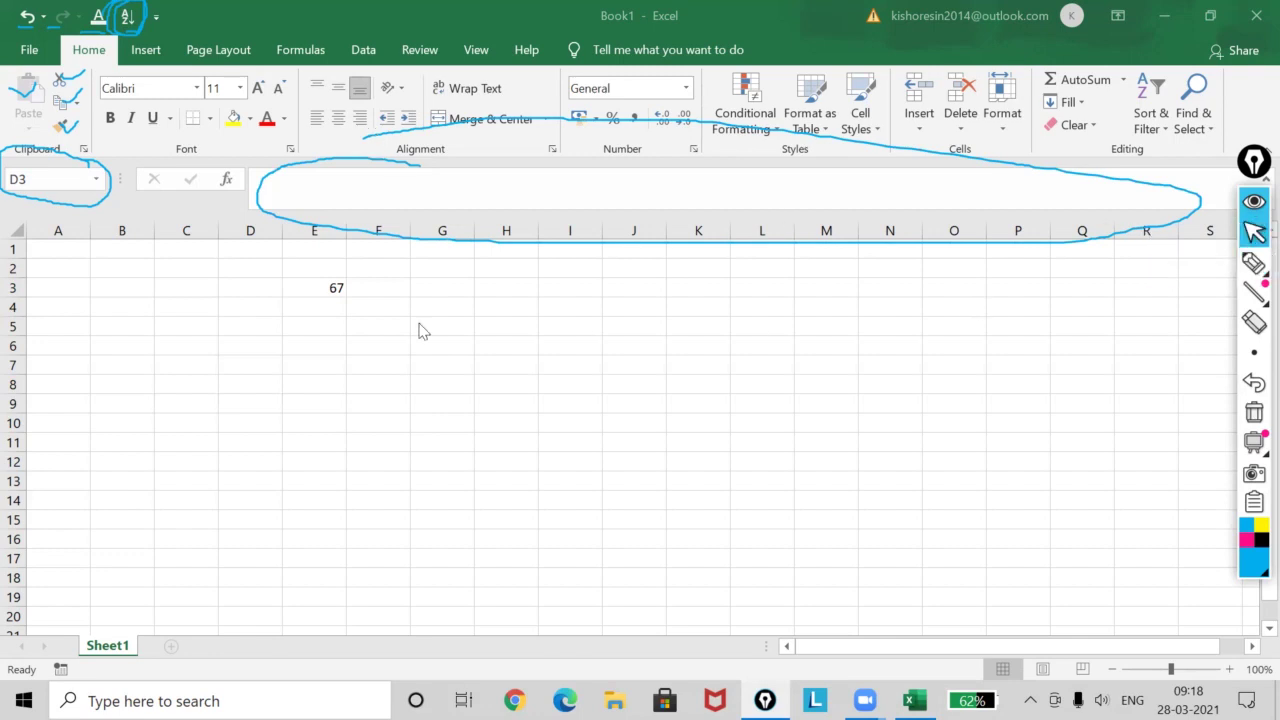
Enter the formula =sum(a1:d1) in cell D3
{"action": "left_click", "coordinate": [252, 292]}
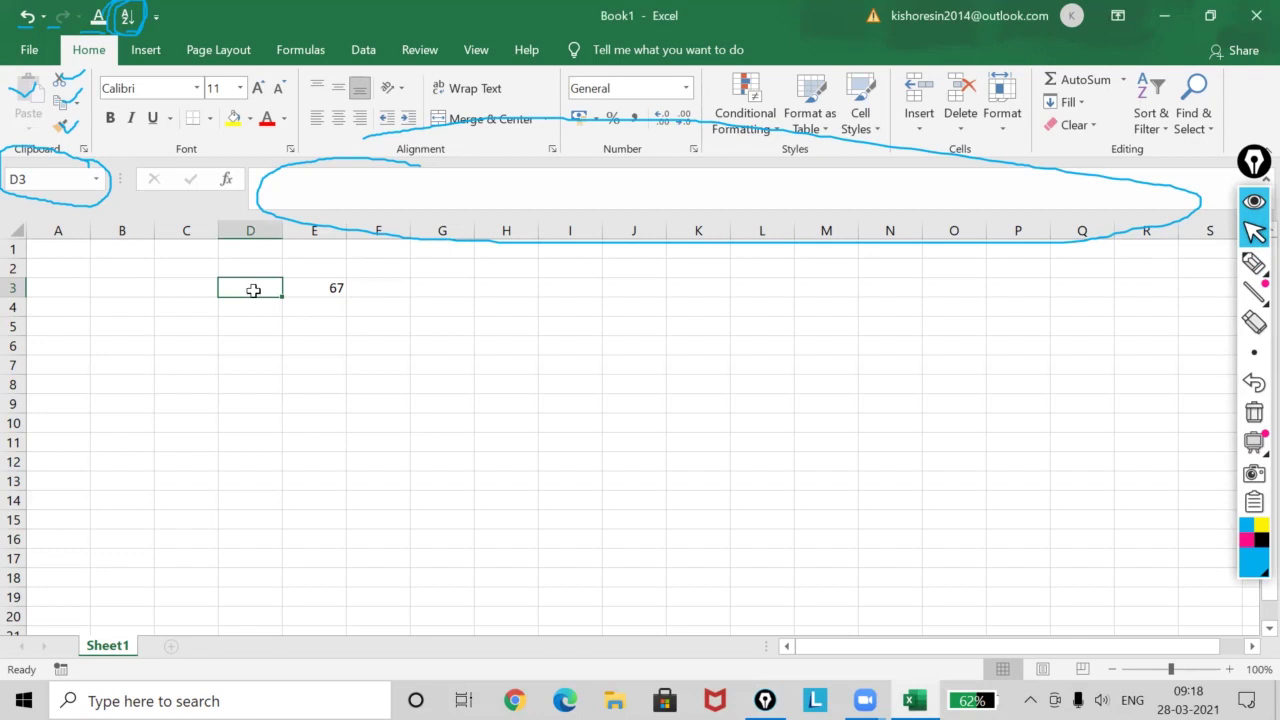
{"action": "type", "text": "=sum"}
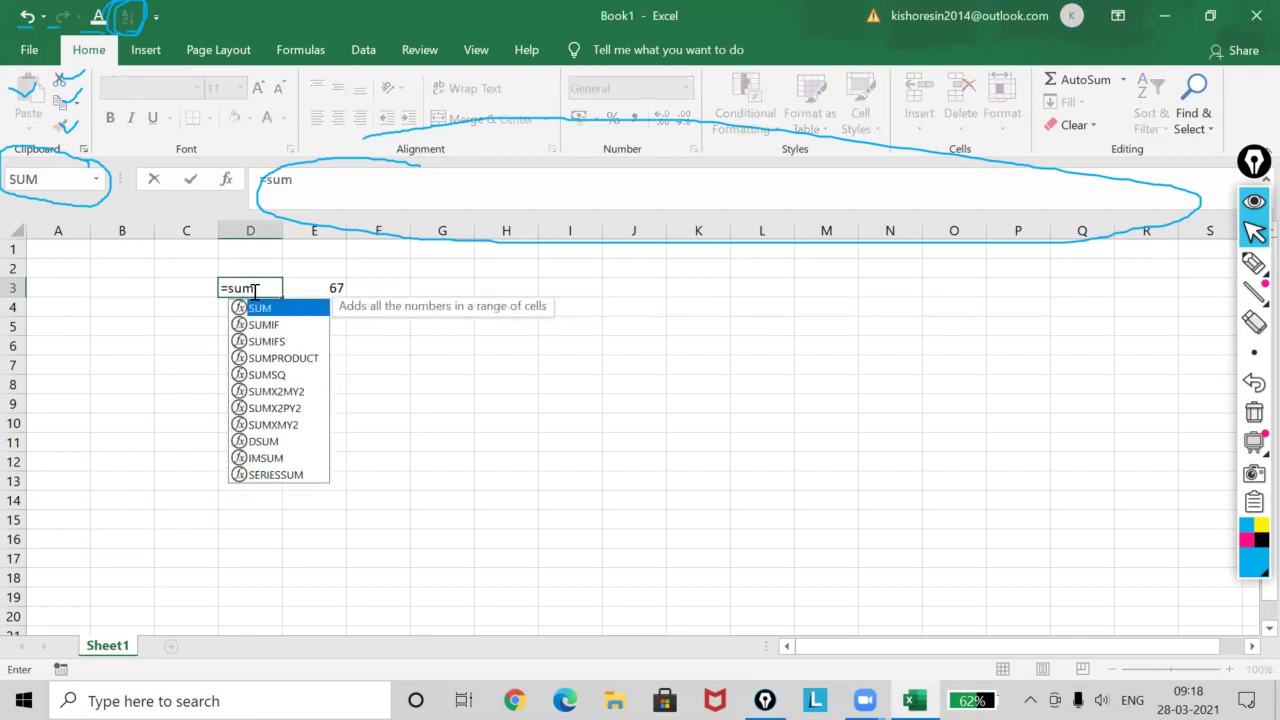
{"action": "type", "text": "(a1"}
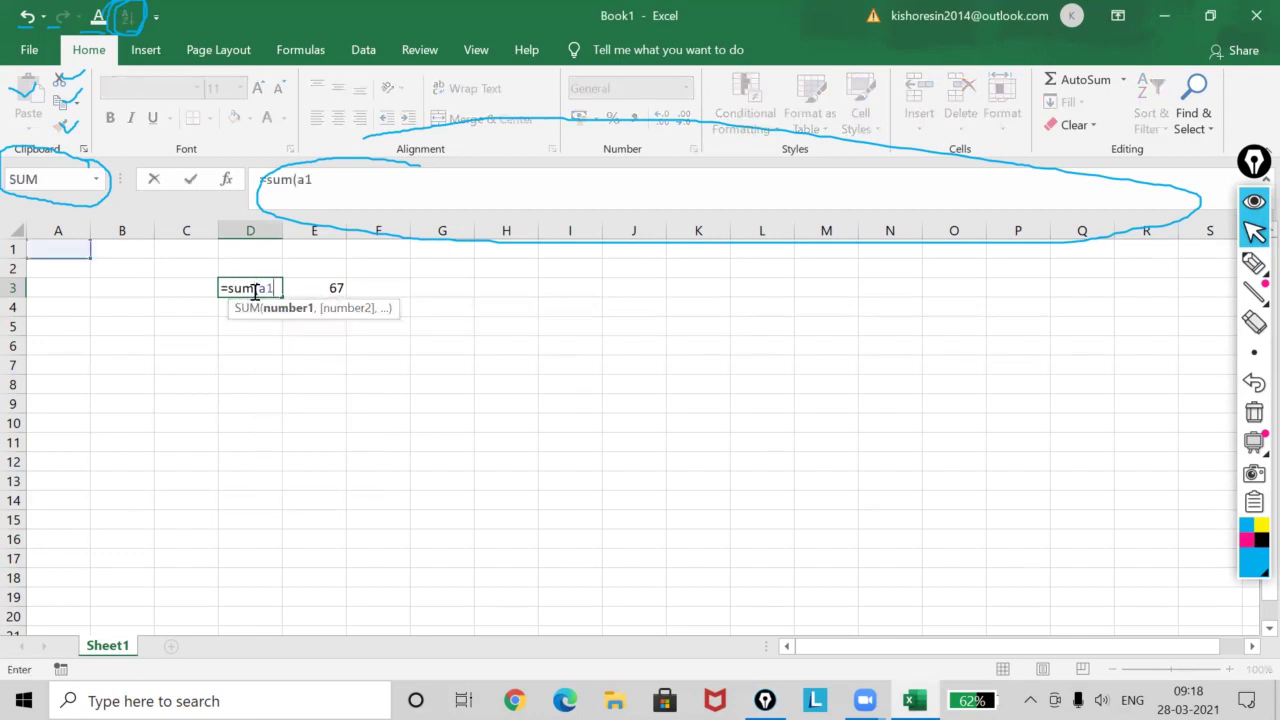
{"action": "type", "text": ":d1)"}
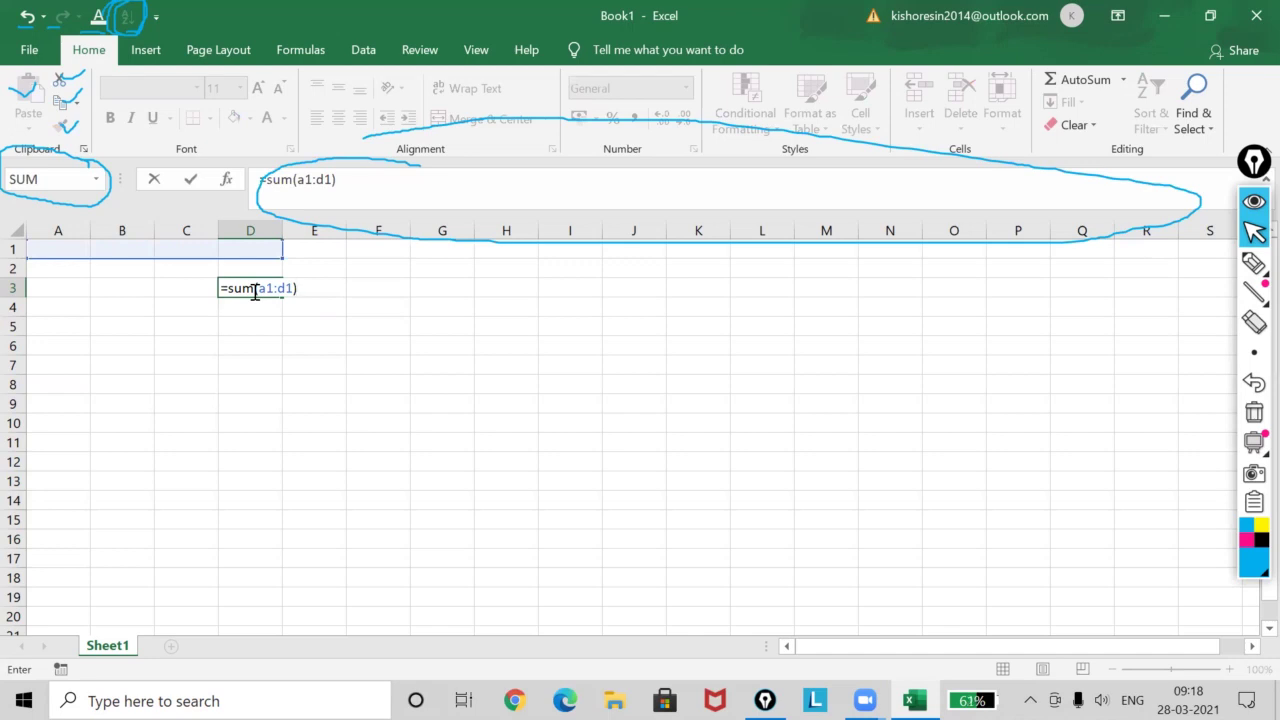
{"action": "key", "text": "Return"}
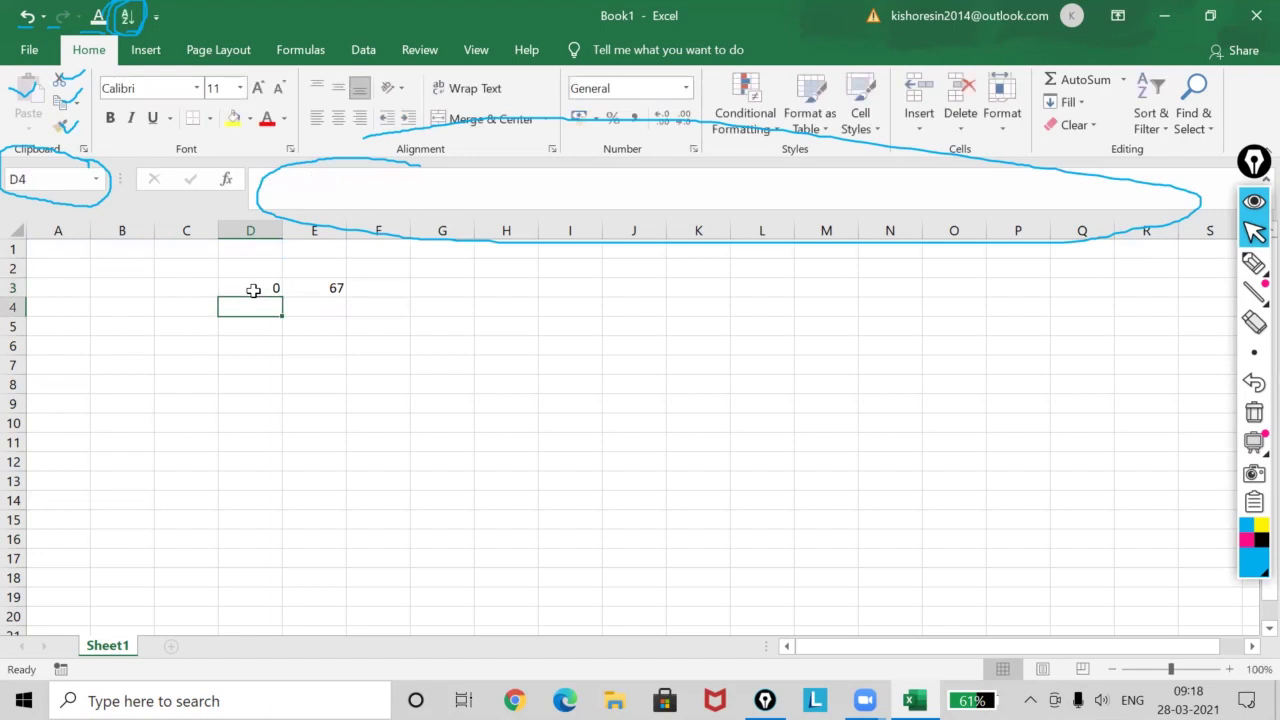
{"action": "left_click", "coordinate": [253, 290]}
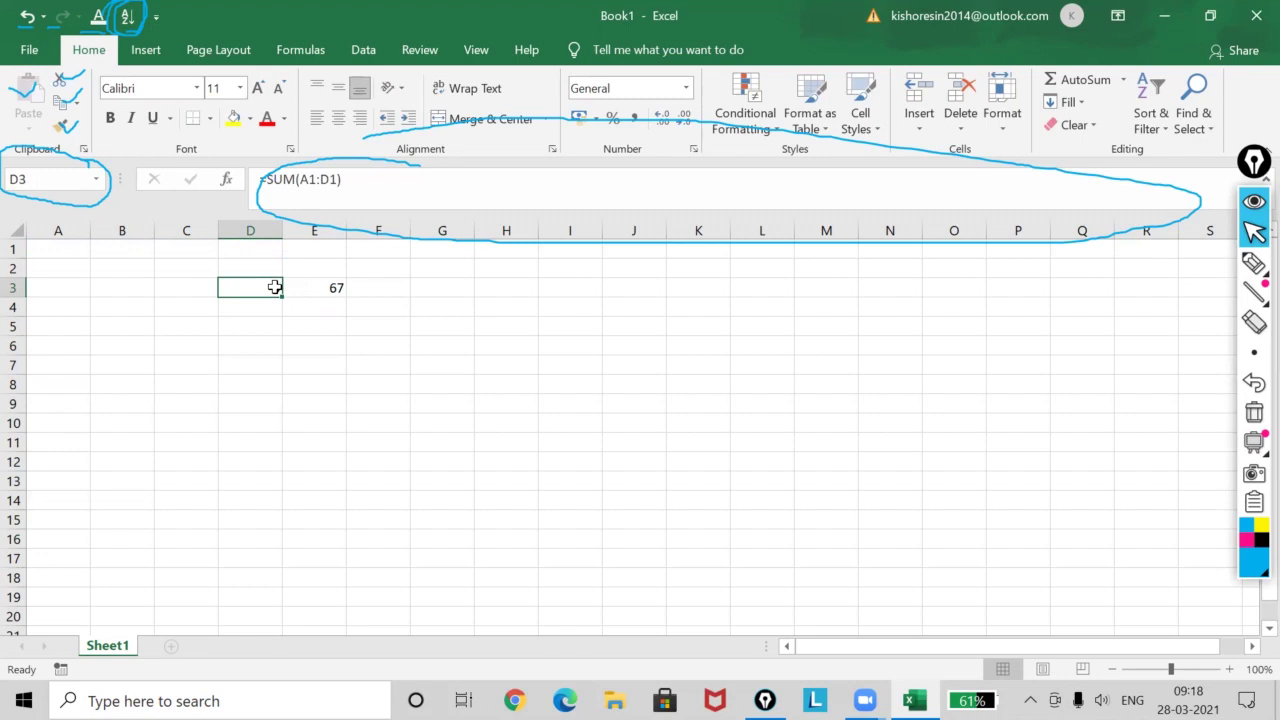
{"action": "left_click", "coordinate": [62, 240]}
{"action": "left_click_drag", "start_coordinate": [62, 240], "coordinate": [249, 243]}
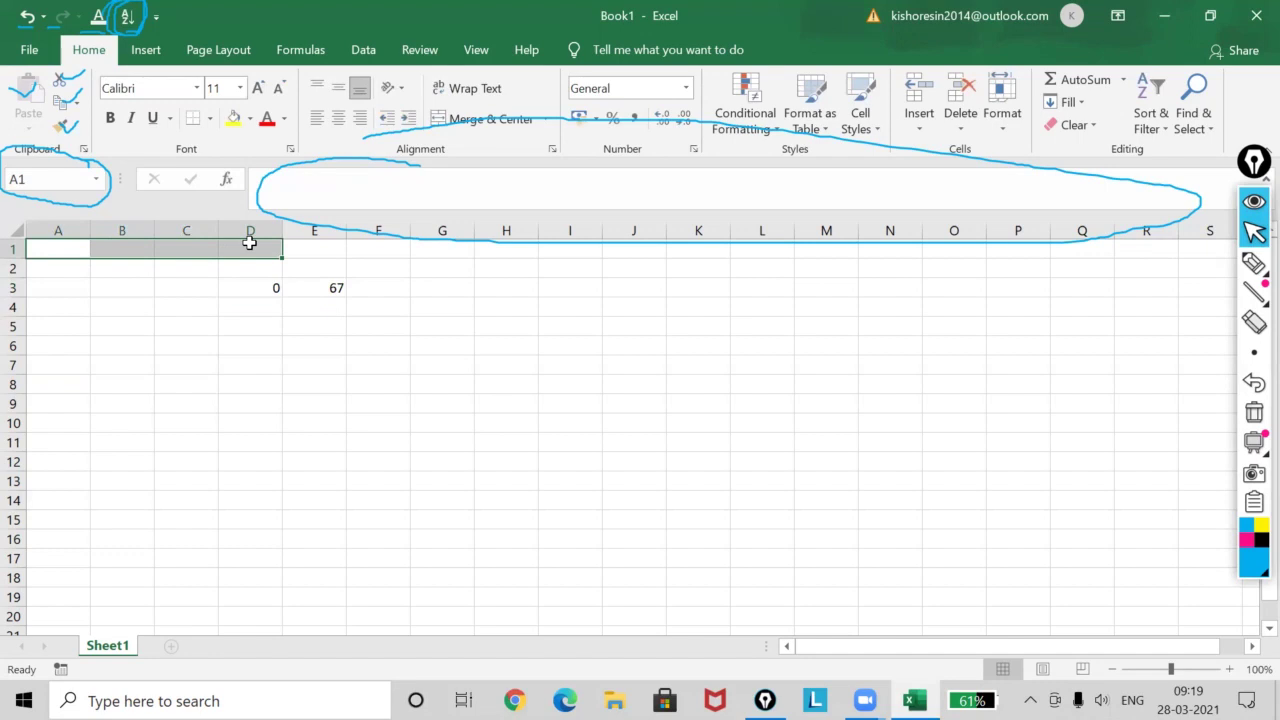
{"action": "left_click", "coordinate": [276, 290]}
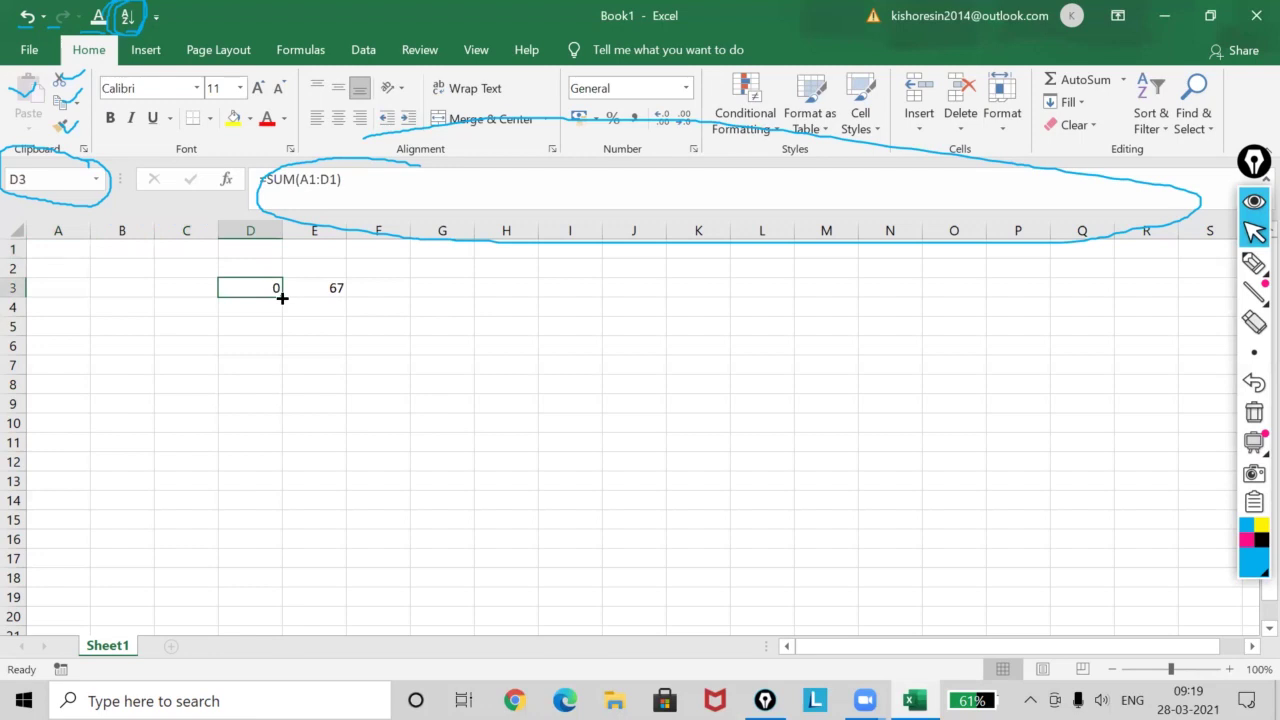
{"action": "mouse_move", "coordinate": [1254, 263]}
{"action": "left_click", "coordinate": [1163, 265]}
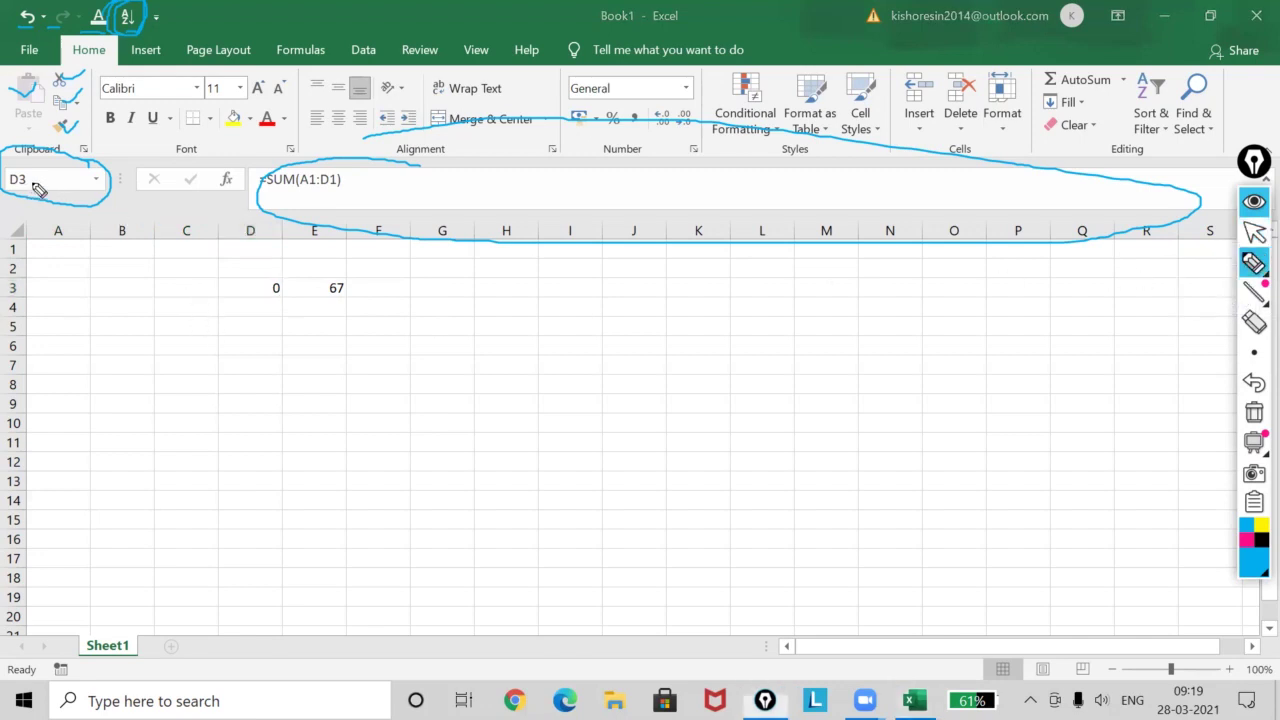
{"action": "left_click_drag", "start_coordinate": [40, 192], "coordinate": [92, 152]}
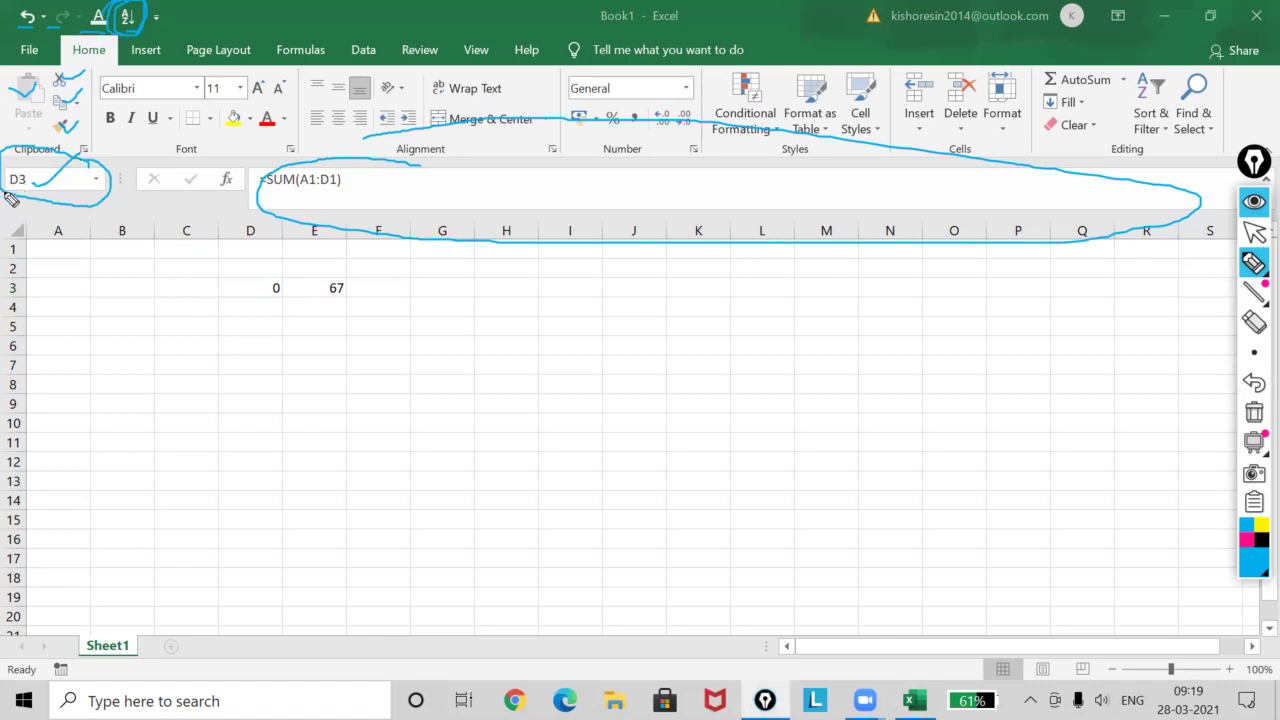
{"action": "mouse_move", "coordinate": [262, 194]}
{"action": "left_mouse_down"}
{"action": "mouse_move", "coordinate": [296, 200]}
{"action": "mouse_move", "coordinate": [245, 195]}
{"action": "mouse_move", "coordinate": [320, 208]}
{"action": "left_mouse_up"}
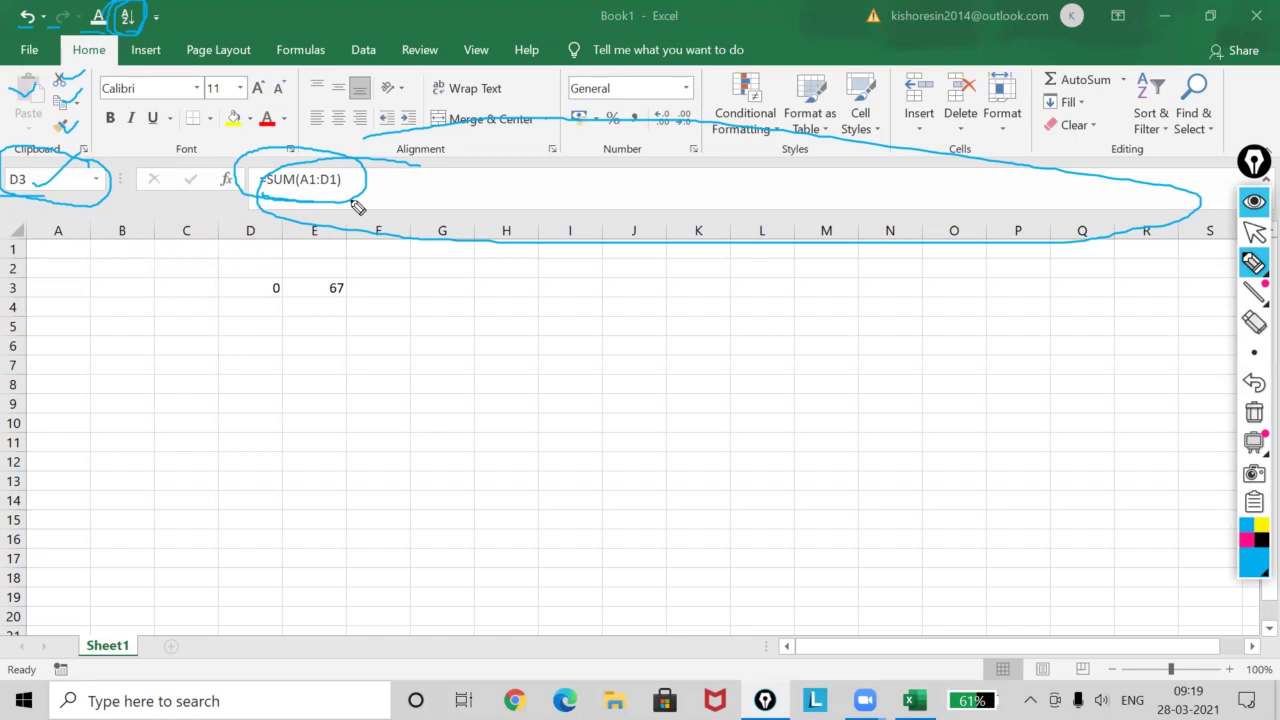
{"action": "left_click_drag", "start_coordinate": [245, 288], "coordinate": [282, 272]}
{"action": "left_click", "coordinate": [1254, 232]}
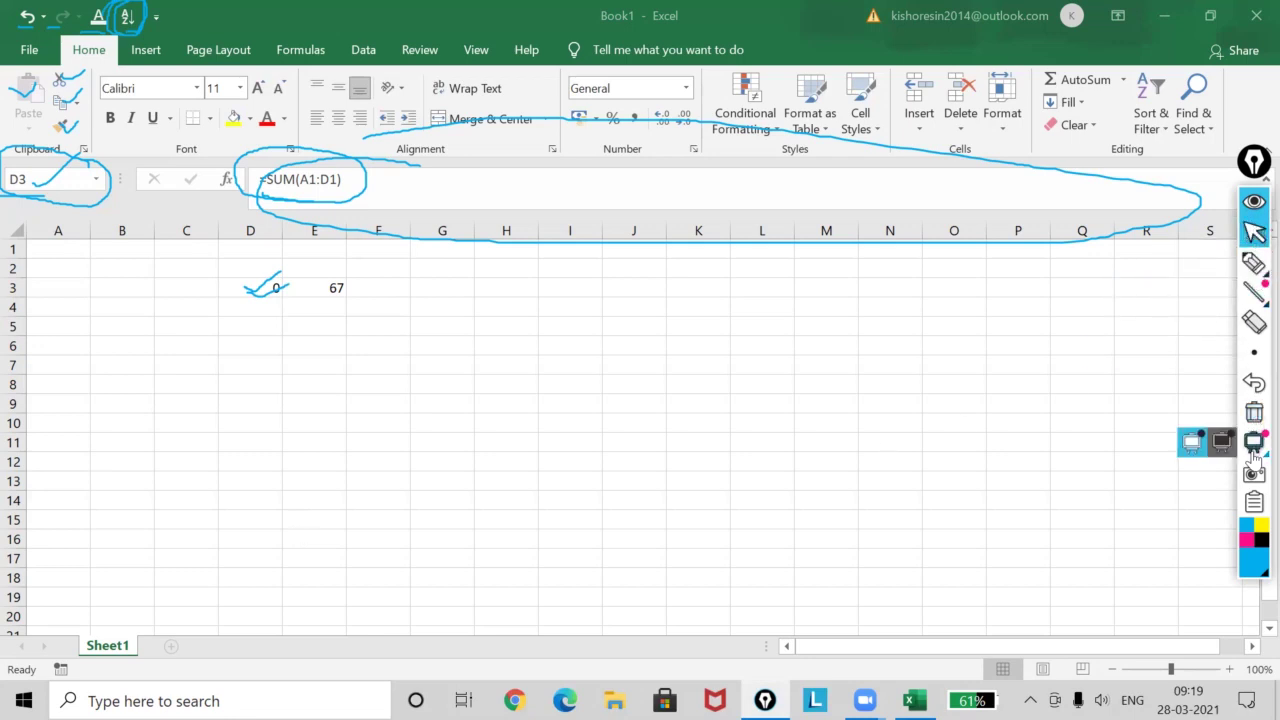
Clear the earlier ink and ring the zoom setting with the pen
{"action": "left_click", "coordinate": [1254, 413]}
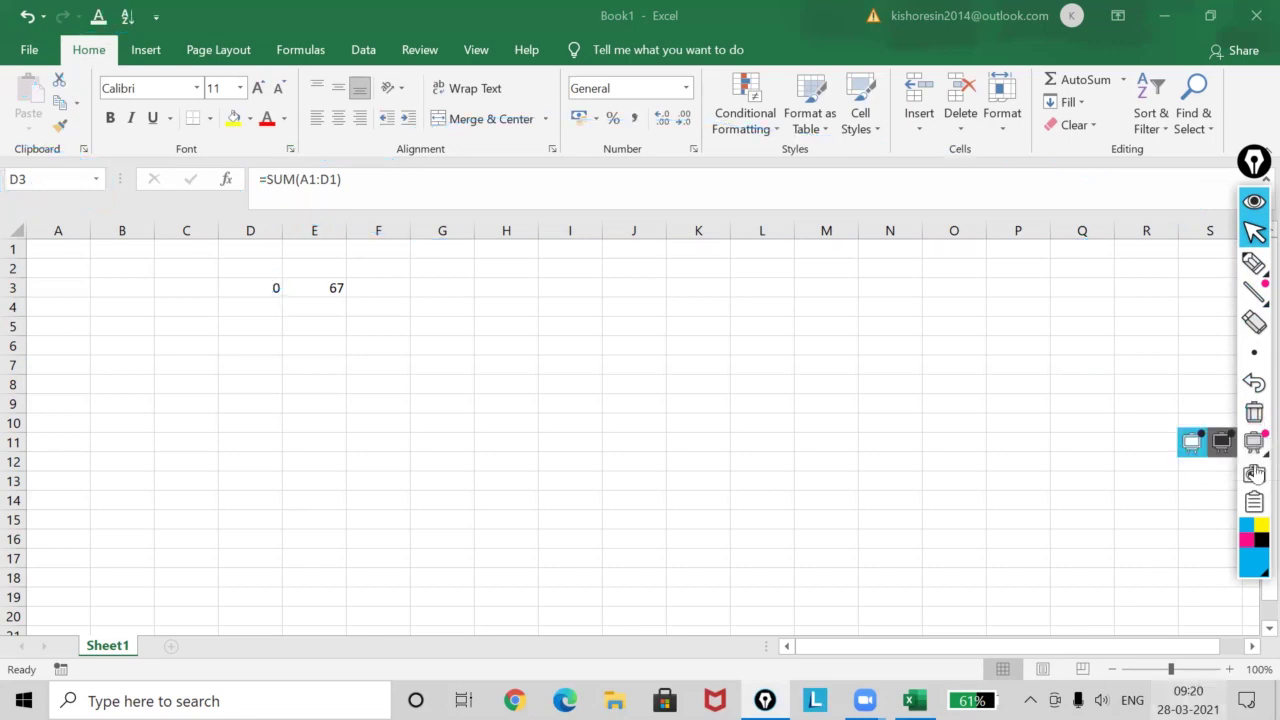
{"action": "mouse_move", "coordinate": [1253, 263]}
{"action": "left_click", "coordinate": [1165, 263]}
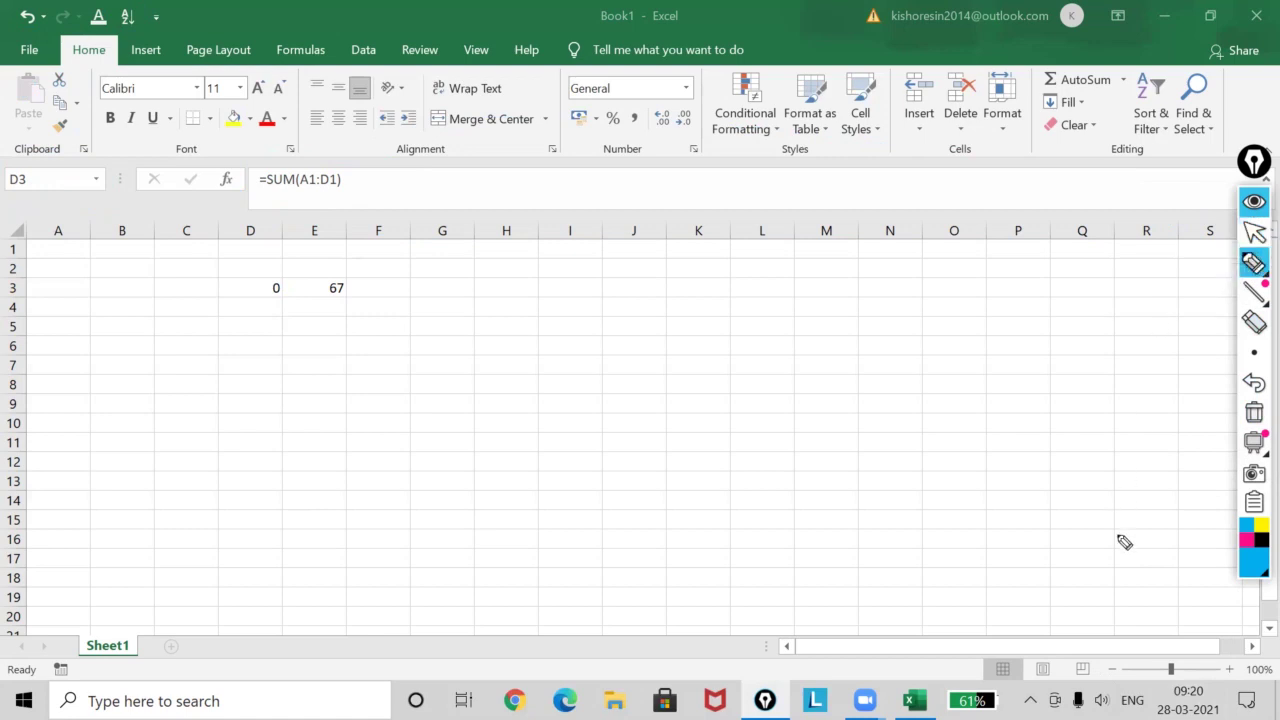
{"action": "mouse_move", "coordinate": [1218, 640]}
{"action": "left_mouse_down"}
{"action": "mouse_move", "coordinate": [1241, 666]}
{"action": "mouse_move", "coordinate": [1207, 648]}
{"action": "left_mouse_up"}
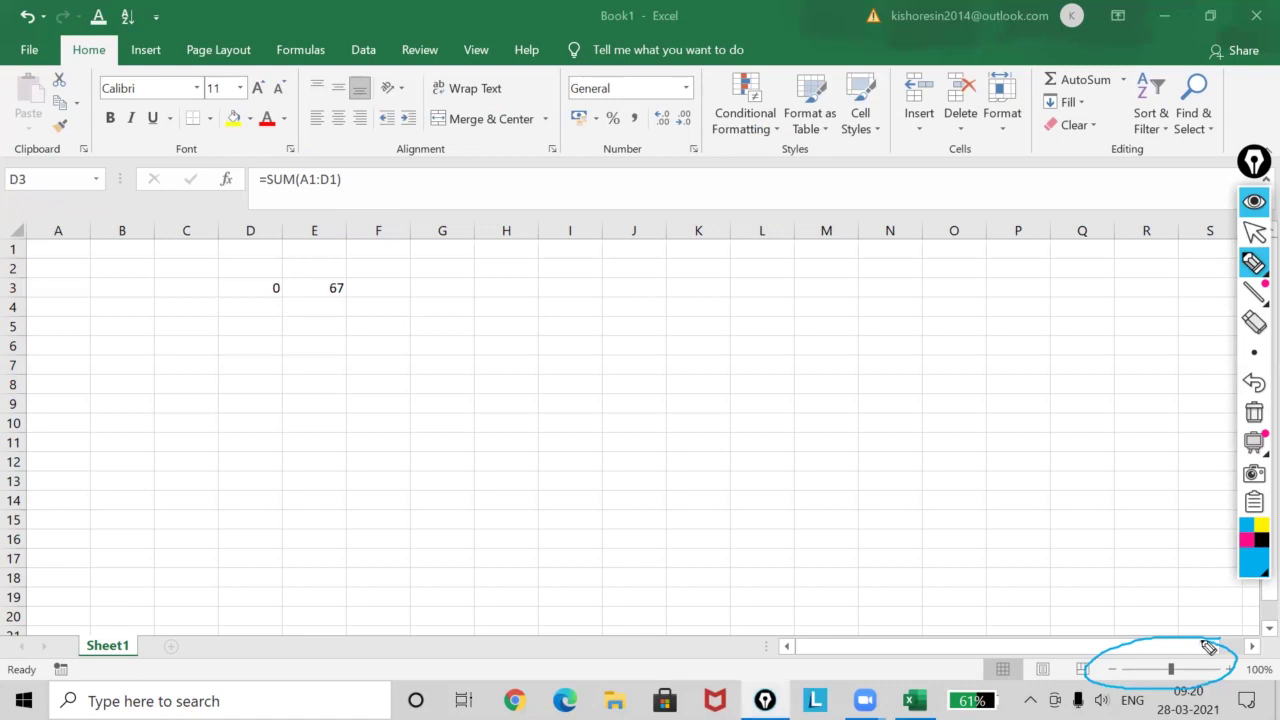
{"action": "left_click", "coordinate": [1255, 234]}
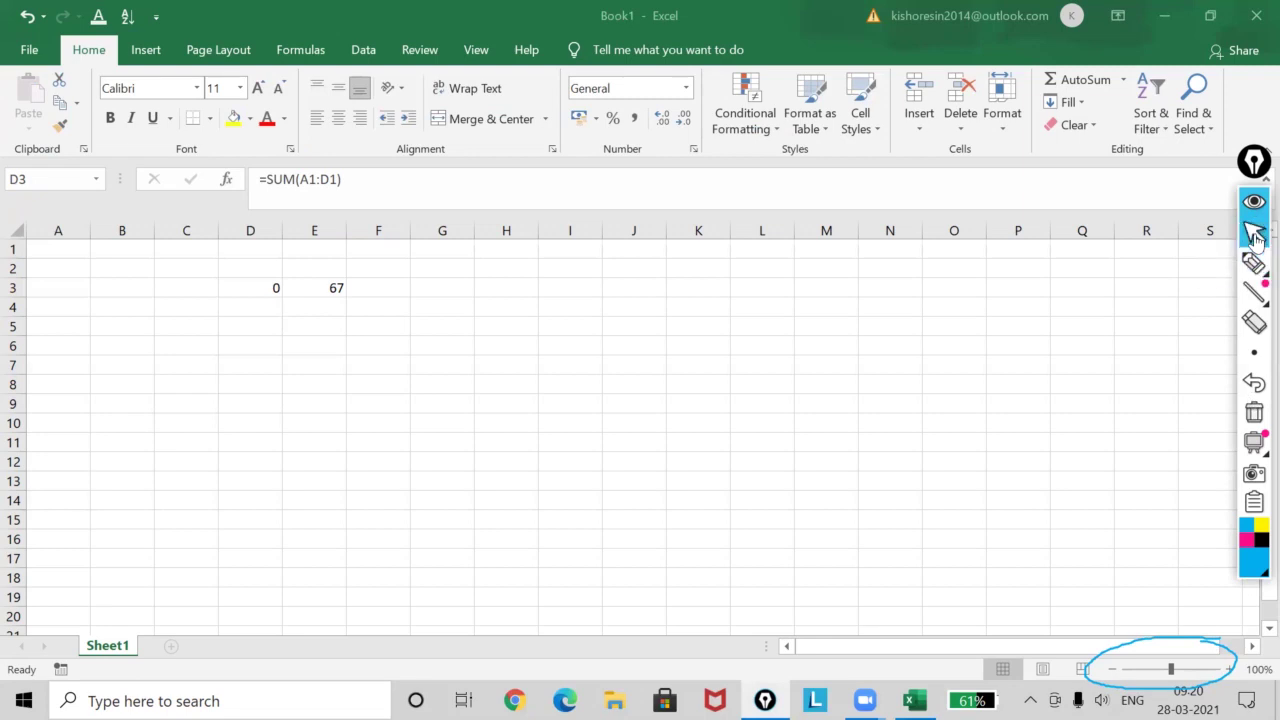
Zoom the sheet in step by step up to 170%
{"action": "left_click", "coordinate": [1231, 670]}
{"action": "left_click", "coordinate": [1231, 670]}
{"action": "left_click", "coordinate": [1231, 670]}
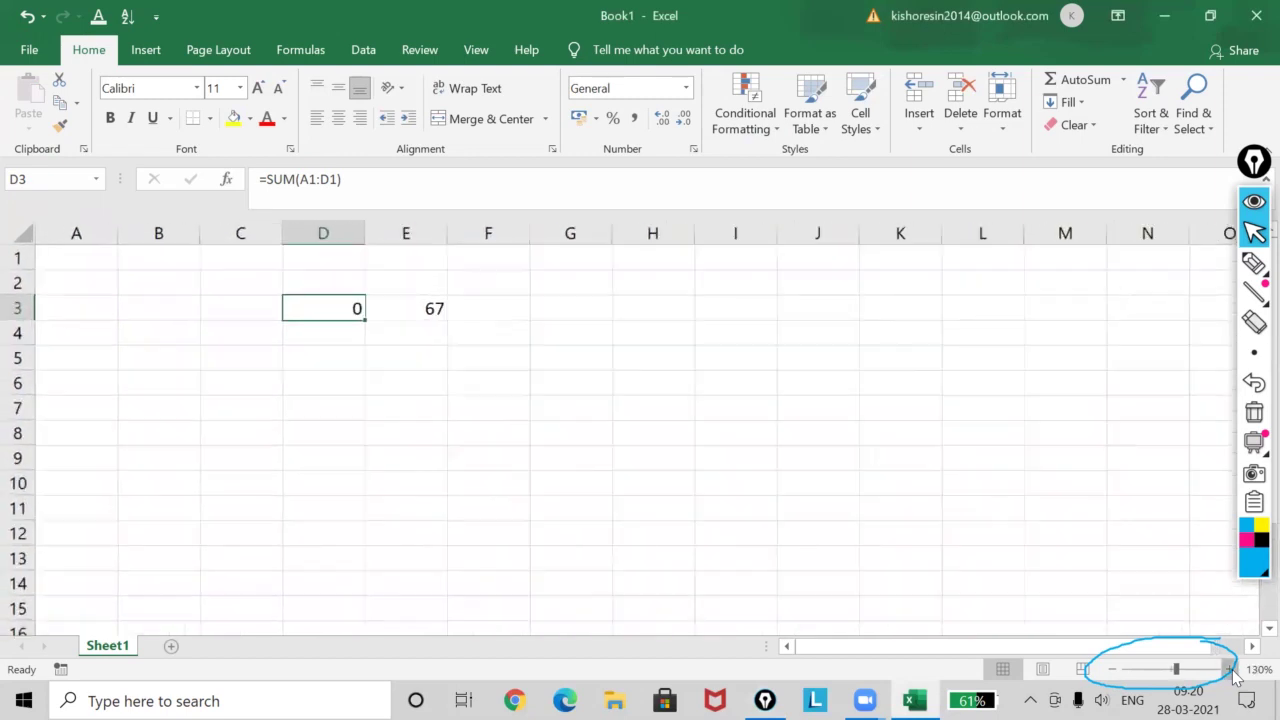
{"action": "left_click", "coordinate": [1231, 670]}
{"action": "left_click", "coordinate": [1231, 670]}
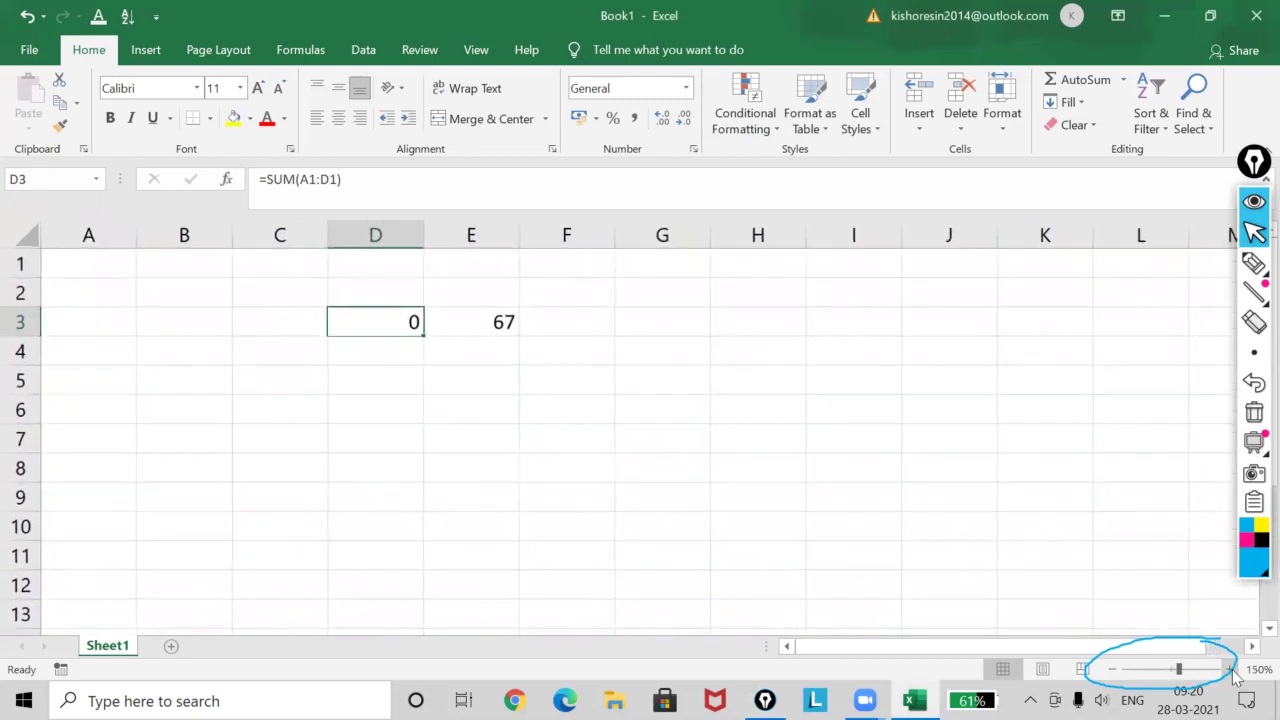
{"action": "left_click", "coordinate": [1231, 670]}
{"action": "left_click", "coordinate": [1231, 670]}
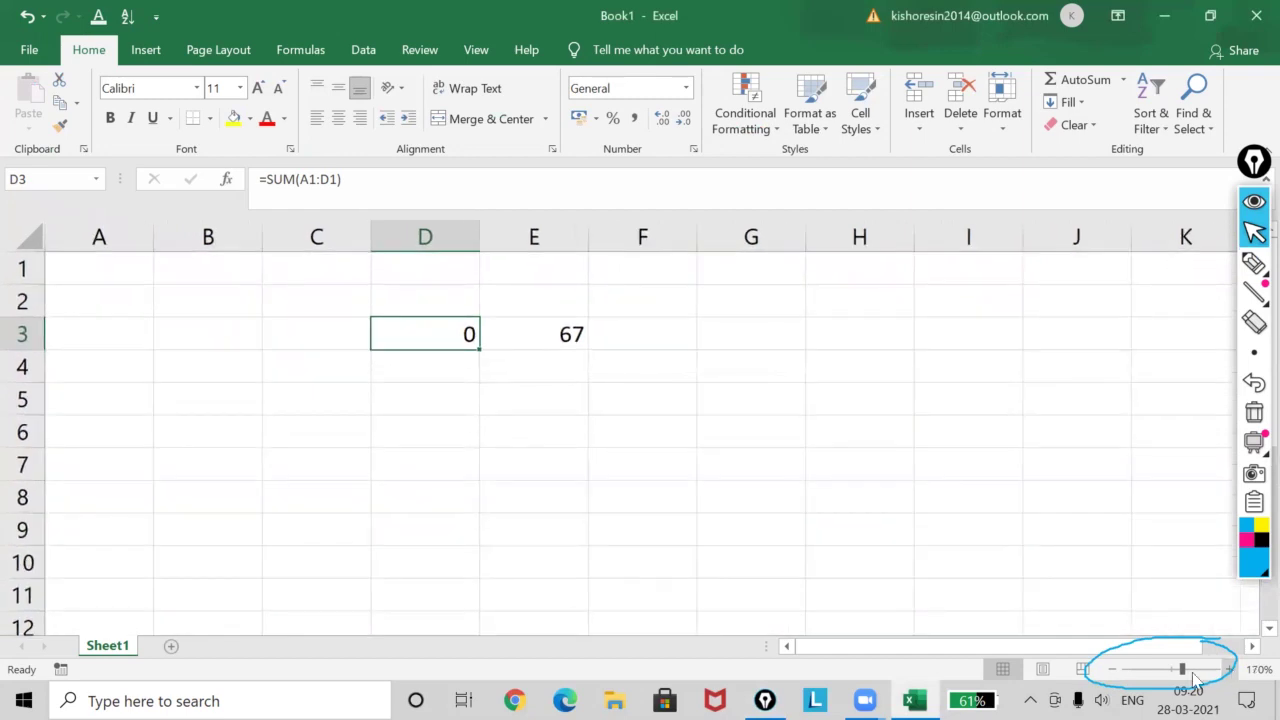
Zoom back out to 70% and circle the Sheet1 tab in ink
{"action": "left_click", "coordinate": [1112, 670]}
{"action": "left_click", "coordinate": [1112, 670]}
{"action": "left_click", "coordinate": [1112, 670]}
{"action": "left_click", "coordinate": [1112, 670]}
{"action": "left_click", "coordinate": [1112, 670]}
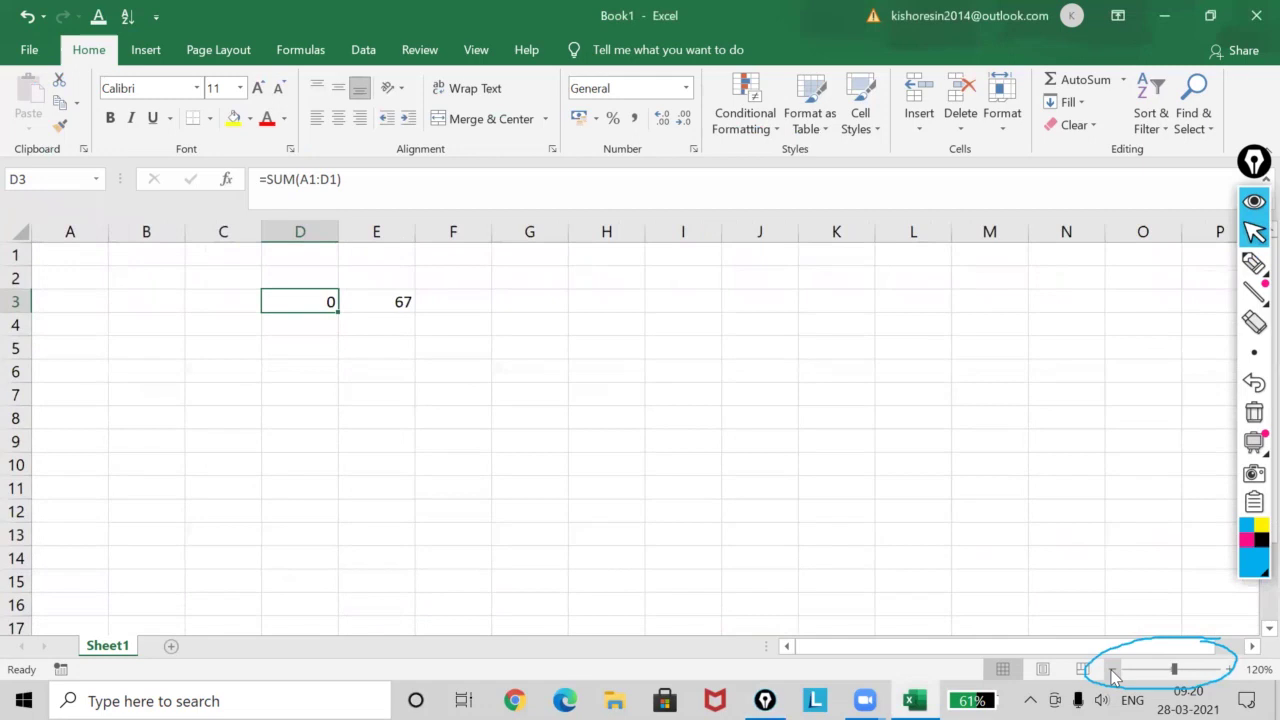
{"action": "left_click", "coordinate": [1112, 670]}
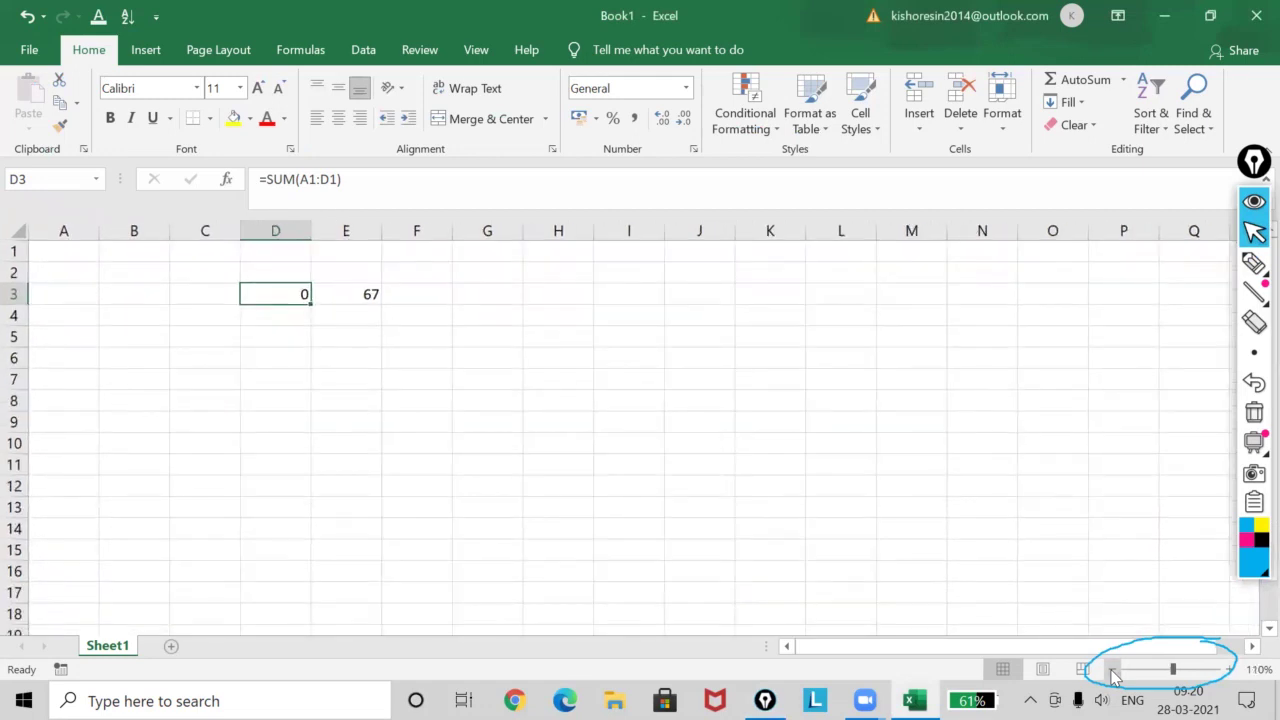
{"action": "left_click", "coordinate": [1112, 670]}
{"action": "left_click", "coordinate": [1112, 670]}
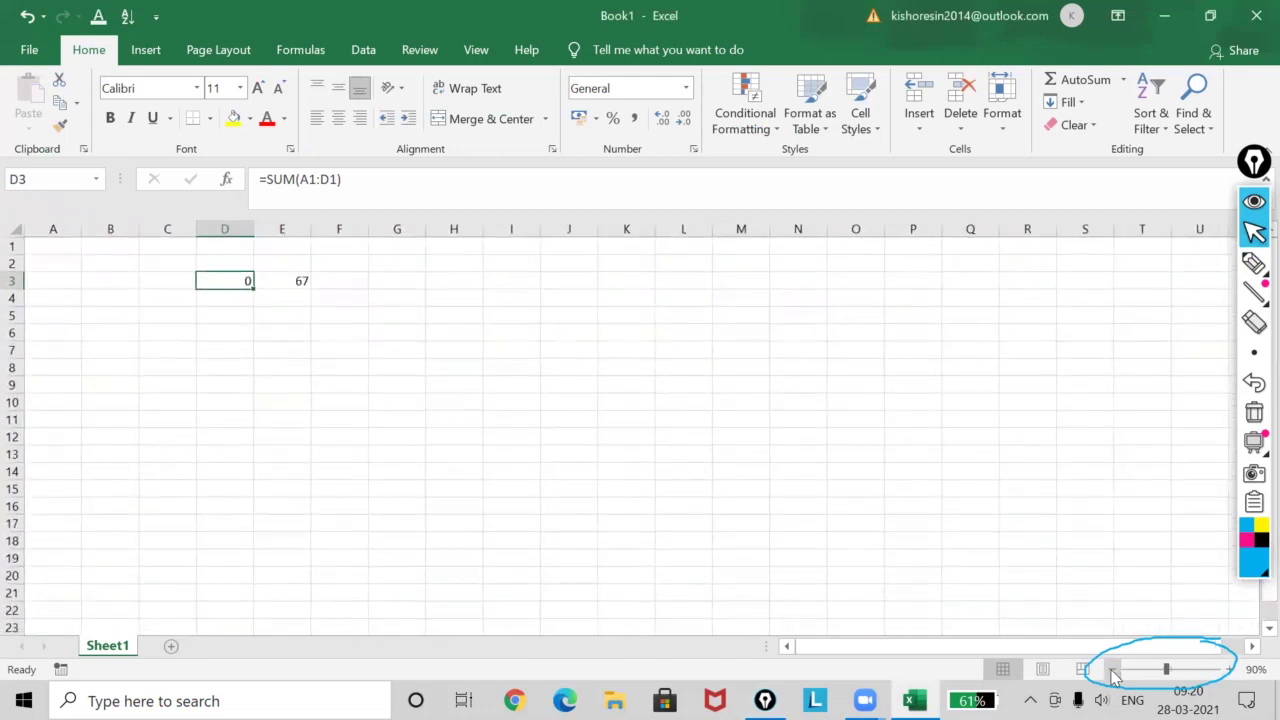
{"action": "left_click", "coordinate": [1112, 670]}
{"action": "left_click", "coordinate": [1112, 670]}
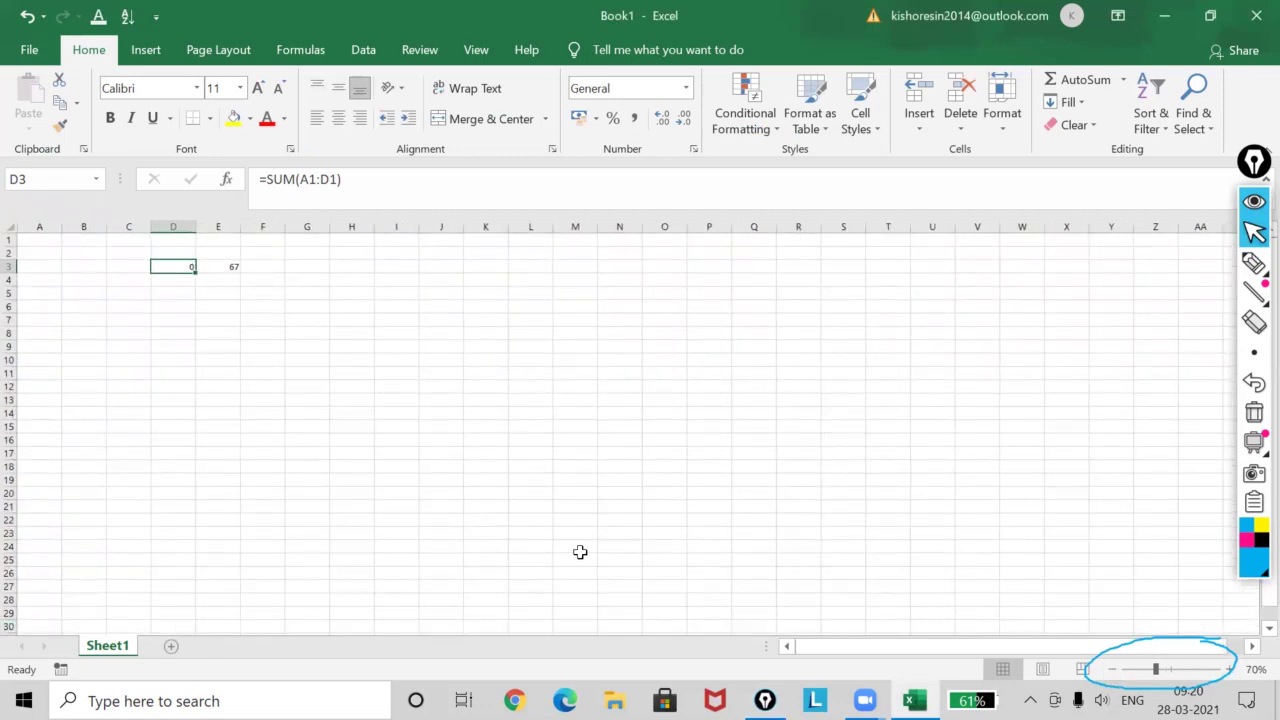
{"action": "mouse_move", "coordinate": [1254, 263]}
{"action": "left_click", "coordinate": [1160, 264]}
{"action": "mouse_move", "coordinate": [130, 608]}
{"action": "left_mouse_down"}
{"action": "mouse_move", "coordinate": [72, 638]}
{"action": "mouse_move", "coordinate": [137, 674]}
{"action": "mouse_move", "coordinate": [143, 609]}
{"action": "mouse_move", "coordinate": [100, 598]}
{"action": "mouse_move", "coordinate": [128, 597]}
{"action": "left_mouse_up"}
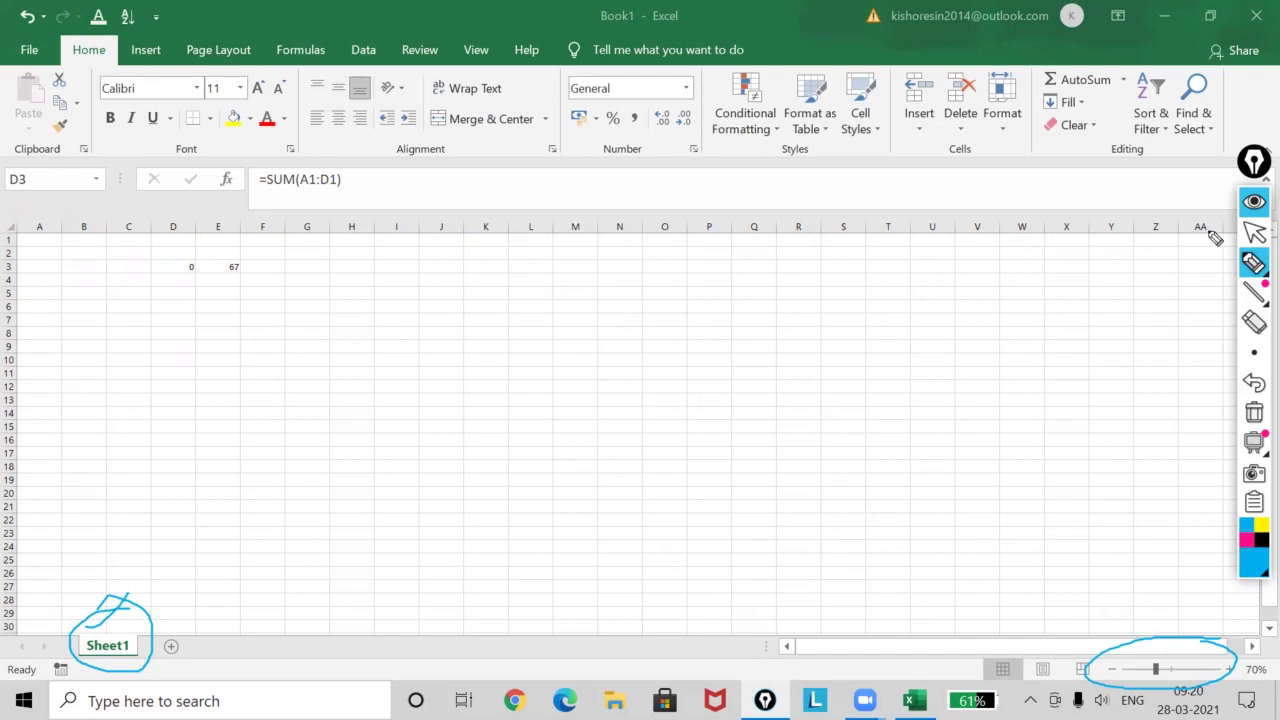
{"action": "left_click", "coordinate": [1254, 232]}
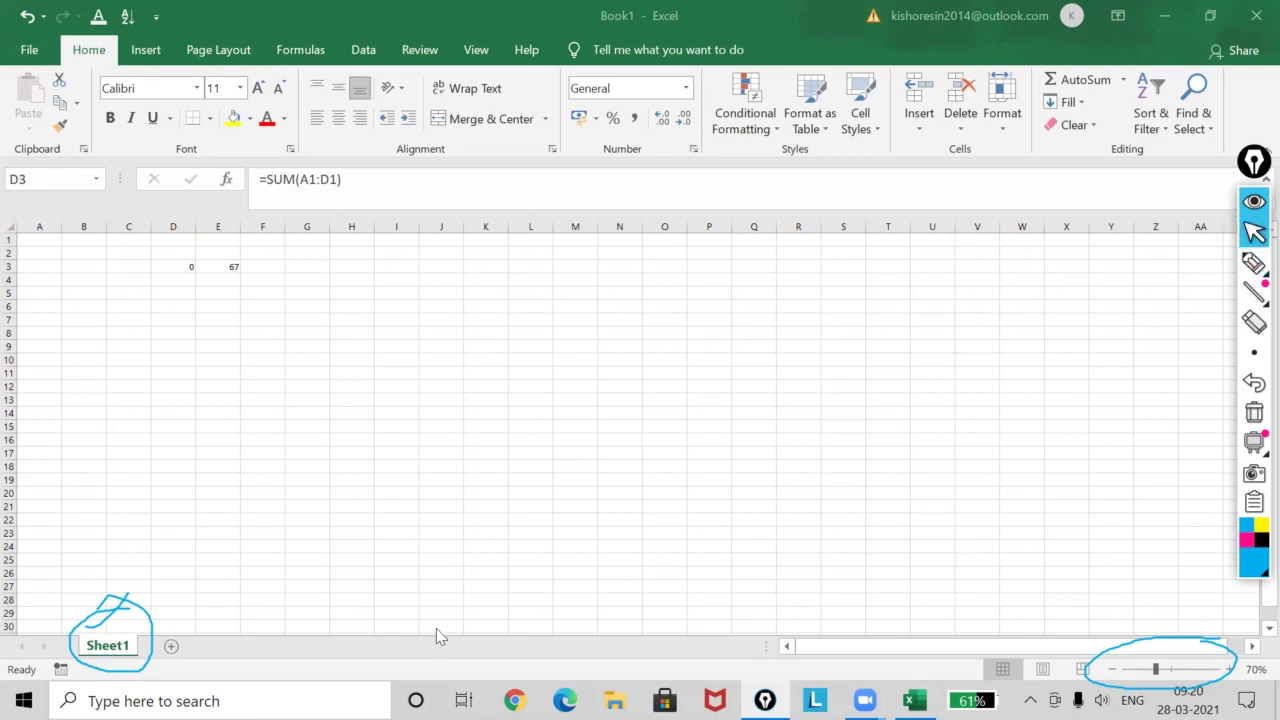
{"action": "right_click", "coordinate": [93, 648]}
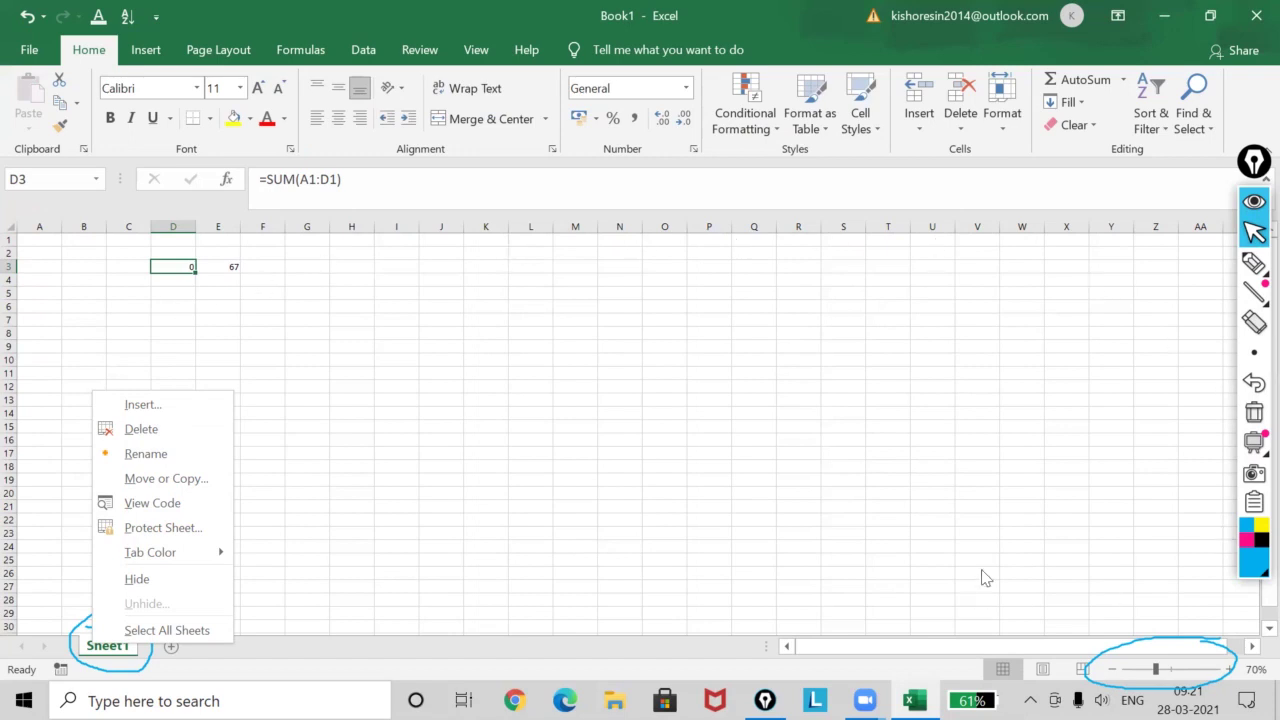
{"action": "left_click", "coordinate": [1000, 503]}
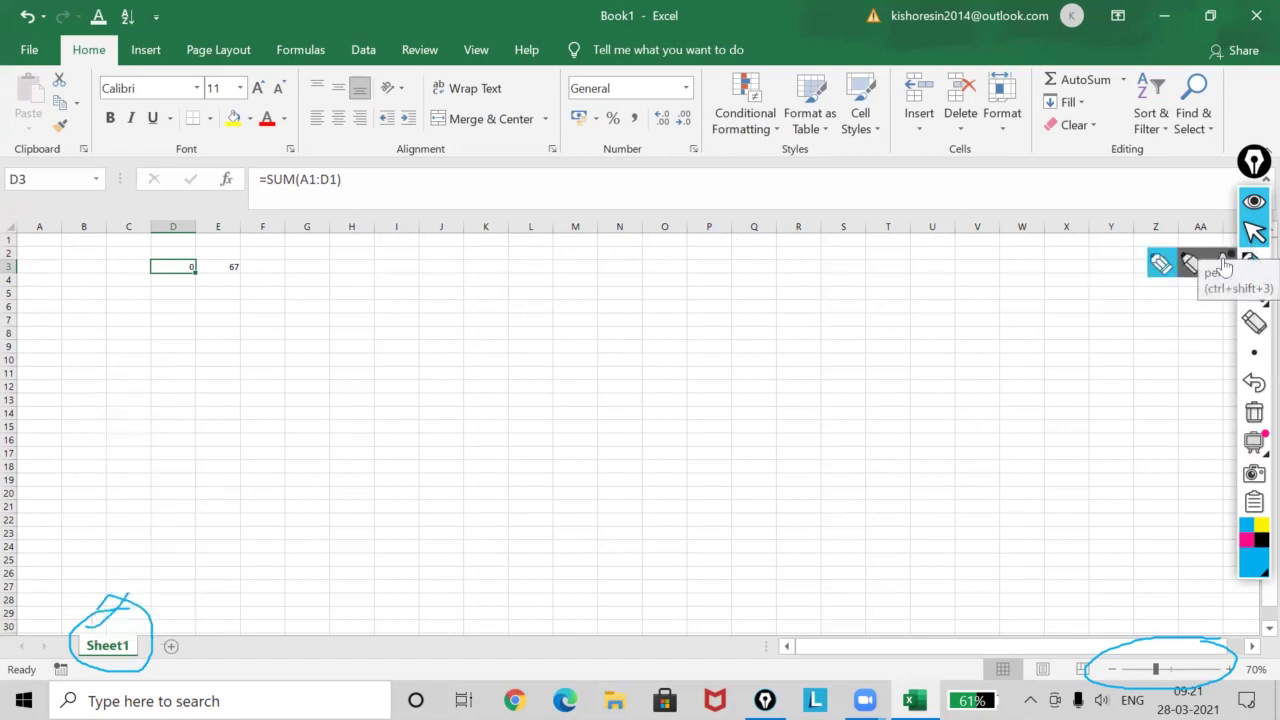
{"action": "left_click", "coordinate": [1142, 252]}
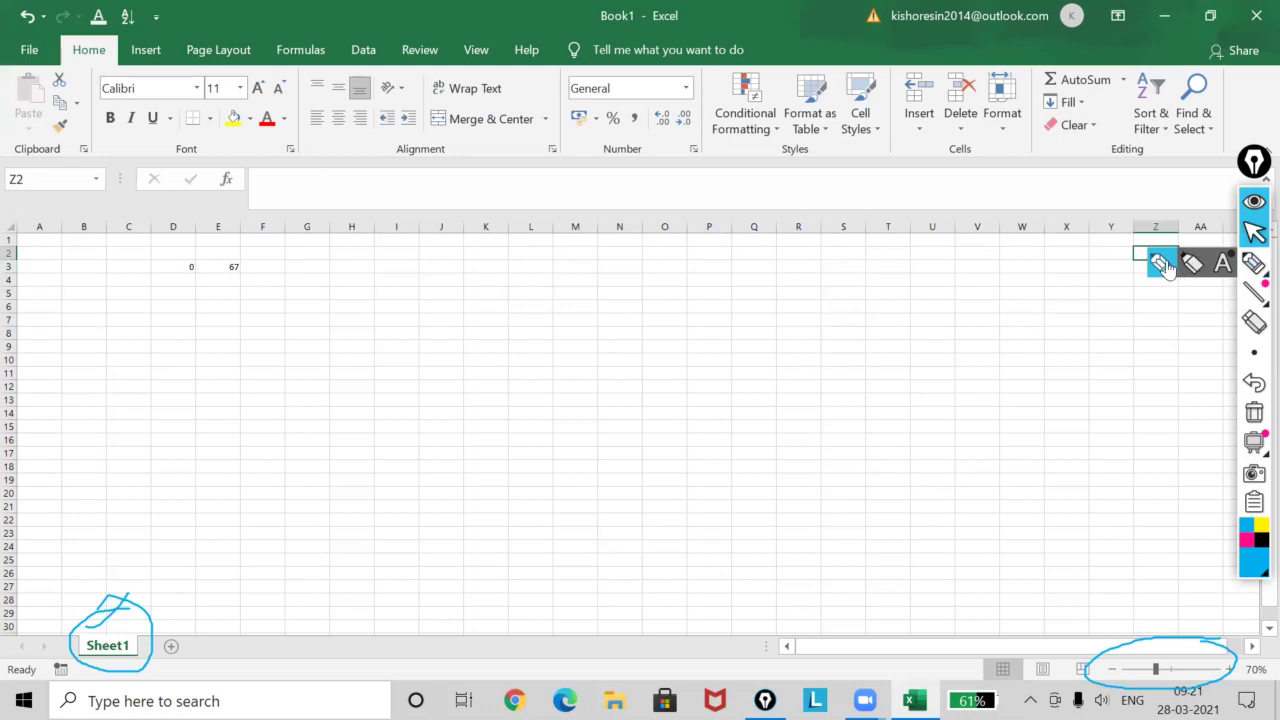
{"action": "left_click", "coordinate": [1160, 263]}
{"action": "mouse_move", "coordinate": [1087, 259]}
{"action": "left_mouse_down"}
{"action": "mouse_move", "coordinate": [360, 266]}
{"action": "mouse_move", "coordinate": [90, 372]}
{"action": "left_mouse_up"}
{"action": "mouse_move", "coordinate": [84, 422]}
{"action": "left_mouse_down"}
{"action": "mouse_move", "coordinate": [320, 611]}
{"action": "mouse_move", "coordinate": [983, 640]}
{"action": "mouse_move", "coordinate": [1194, 431]}
{"action": "mouse_move", "coordinate": [1114, 268]}
{"action": "mouse_move", "coordinate": [920, 236]}
{"action": "left_mouse_up"}
{"action": "left_click_drag", "start_coordinate": [640, 298], "coordinate": [778, 300]}
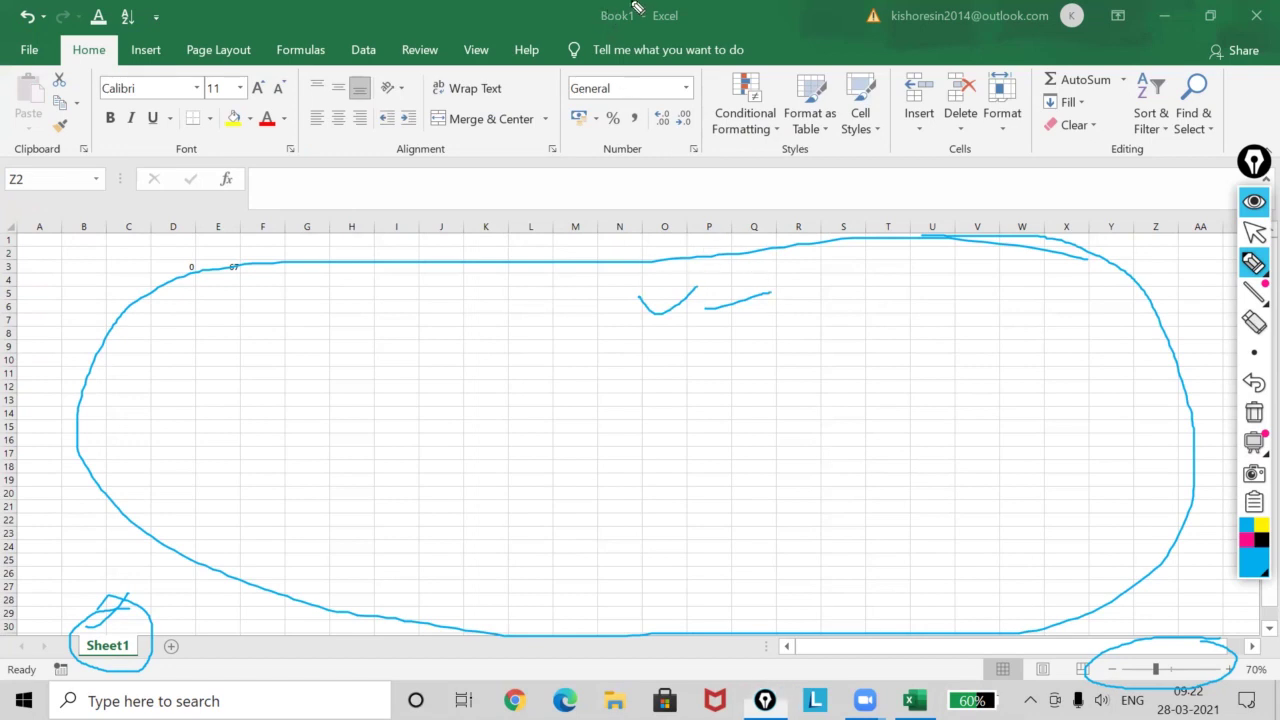
{"action": "left_click_drag", "start_coordinate": [578, 26], "coordinate": [652, 12]}
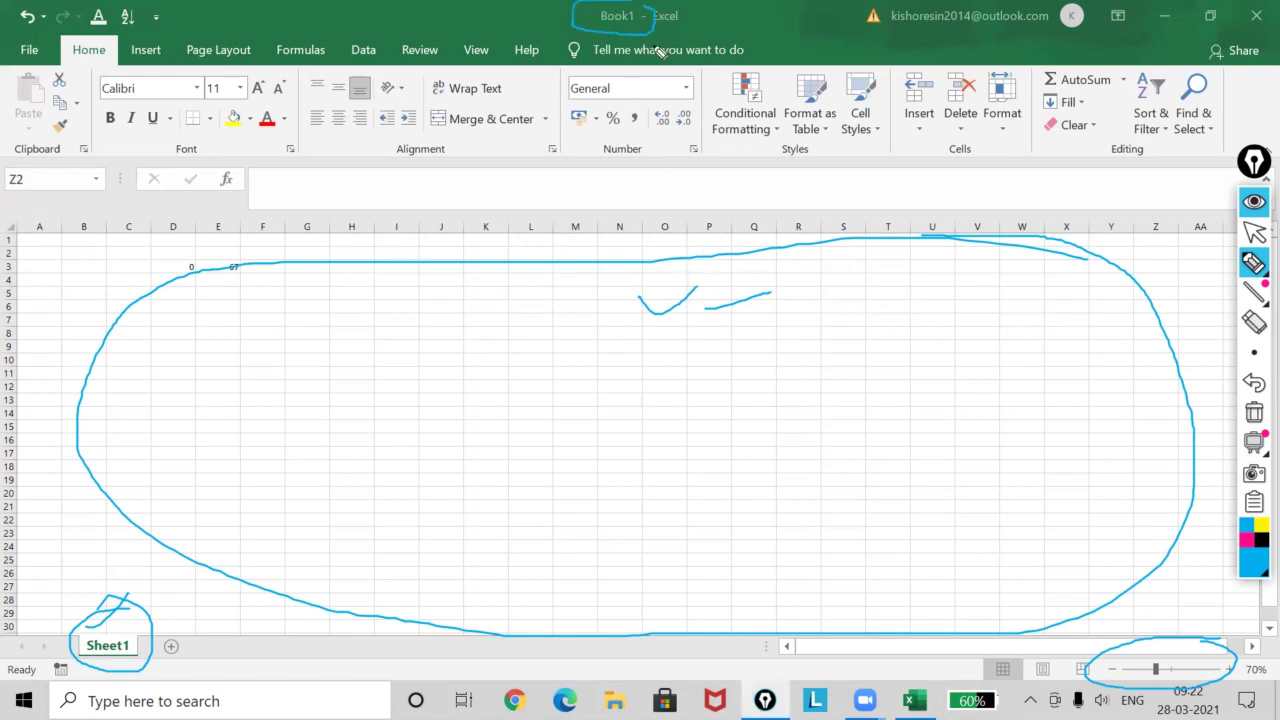
{"action": "left_click", "coordinate": [1254, 232]}
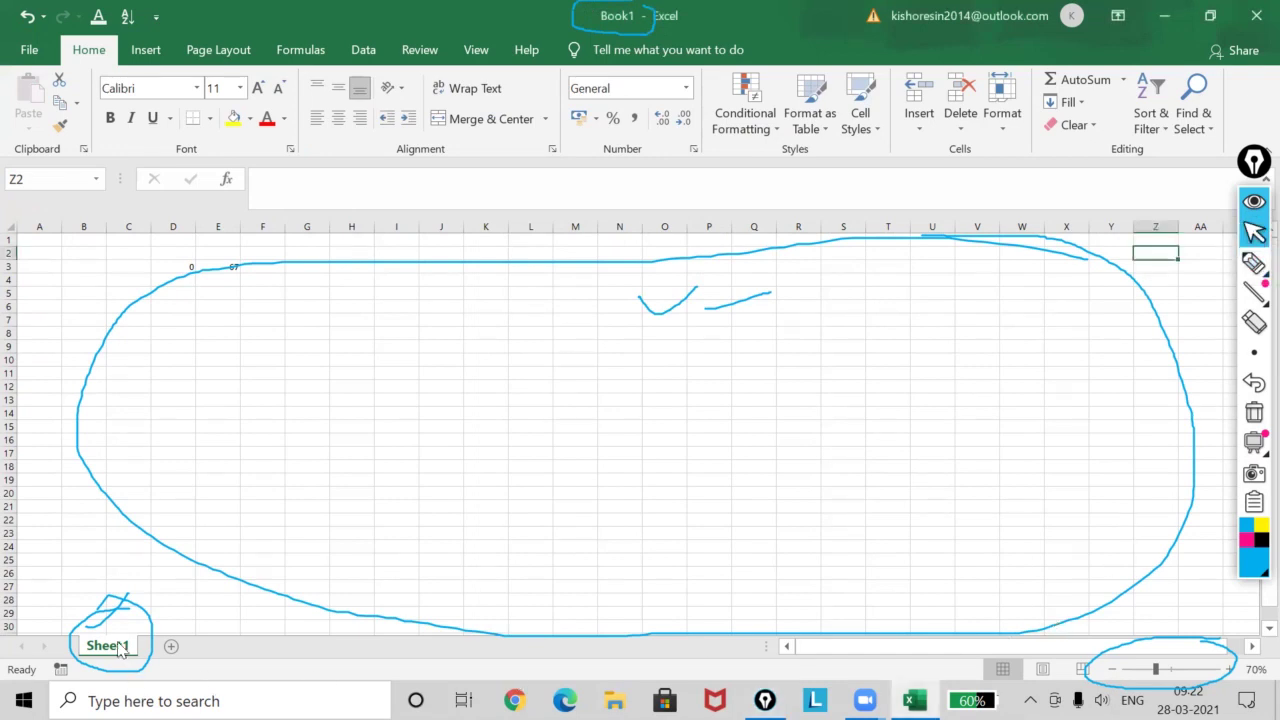
Add a new Sheet2, then delete it so only Sheet1 remains
{"action": "right_click", "coordinate": [119, 648]}
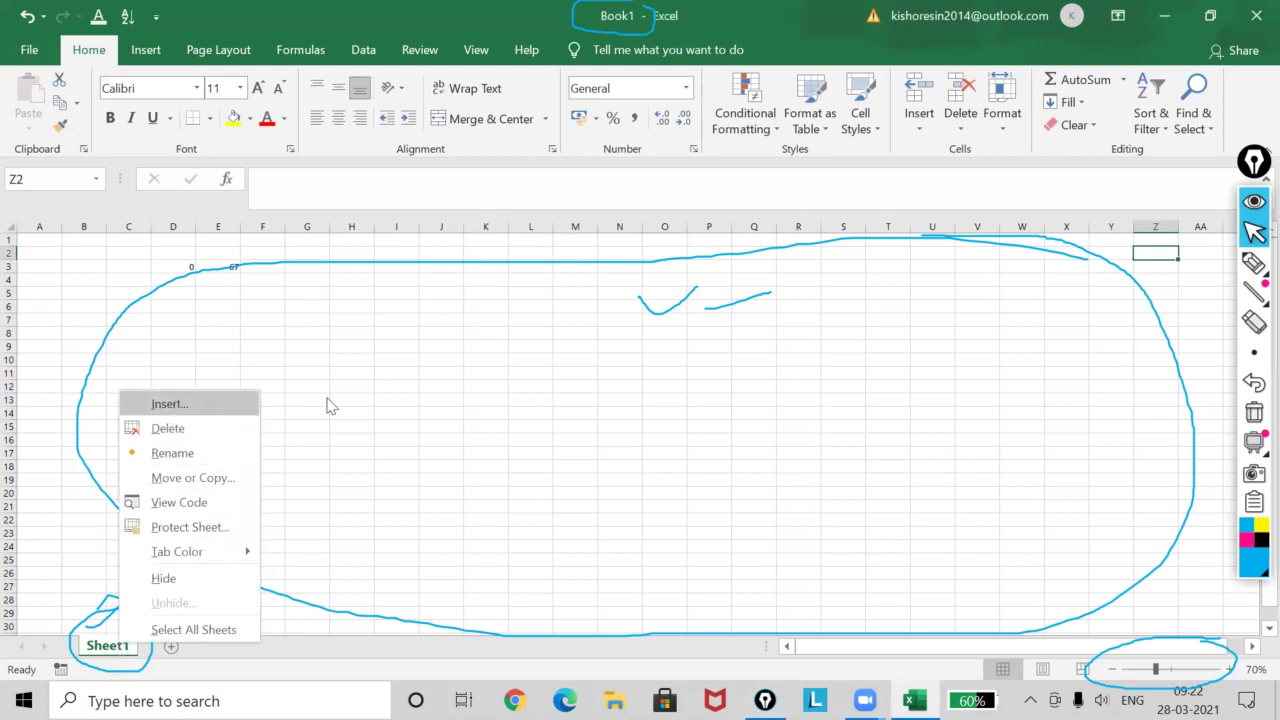
{"action": "left_click", "coordinate": [394, 400]}
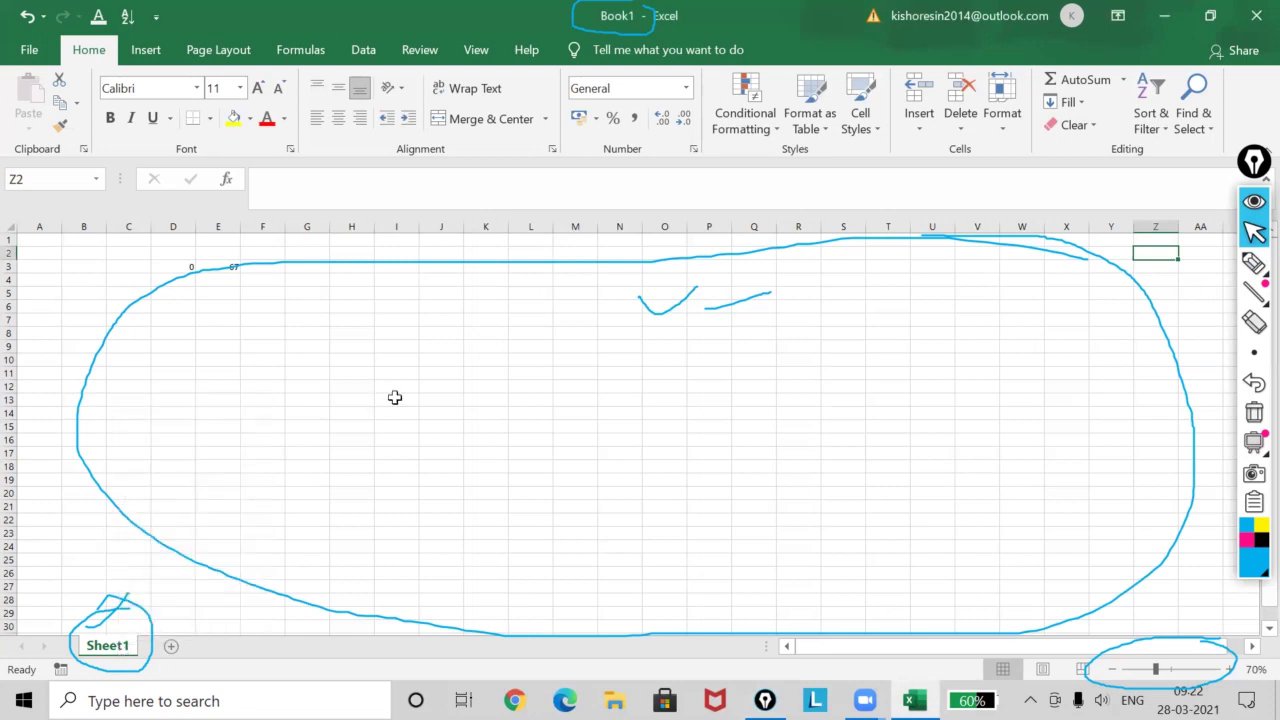
{"action": "left_click", "coordinate": [172, 647]}
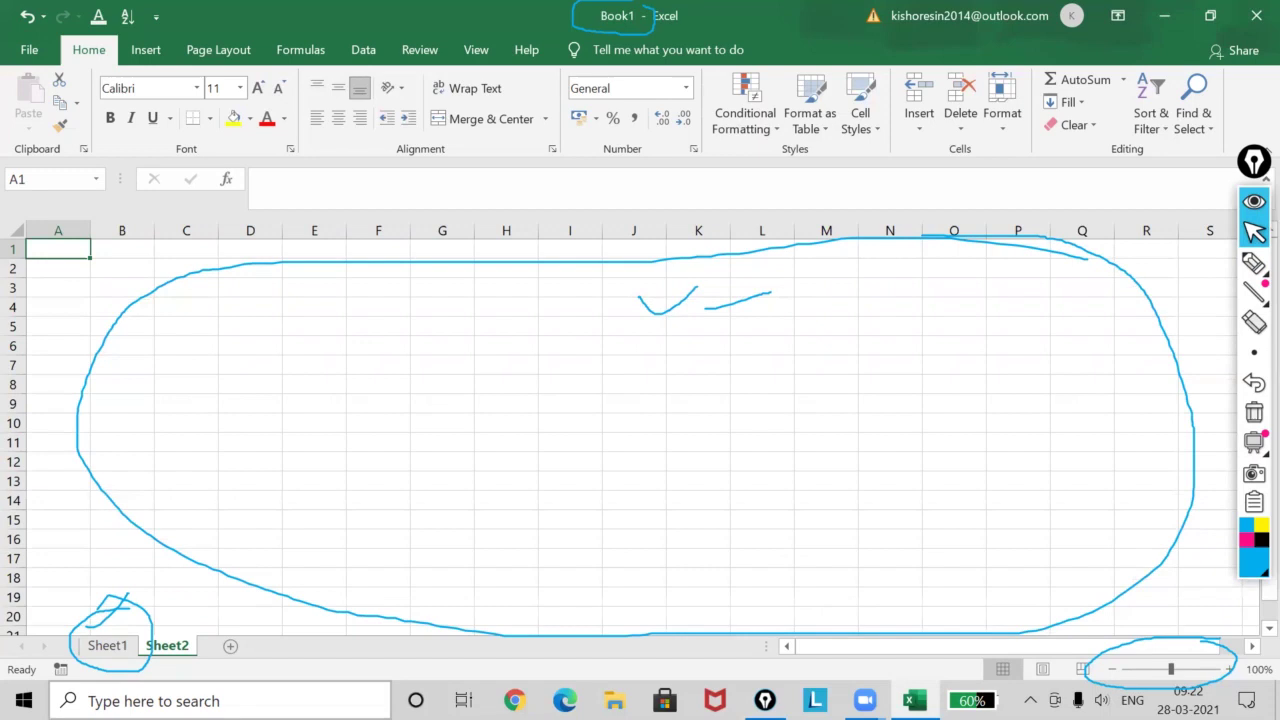
{"action": "right_click", "coordinate": [172, 649]}
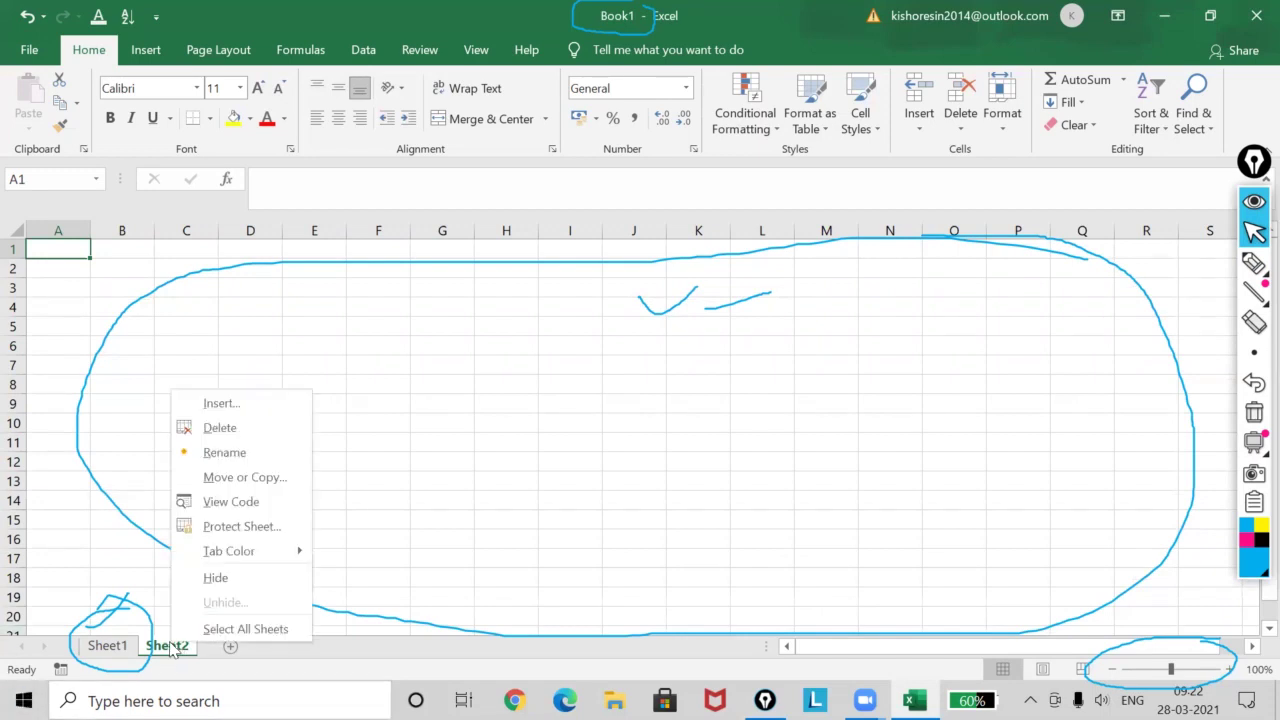
{"action": "left_click", "coordinate": [215, 427]}
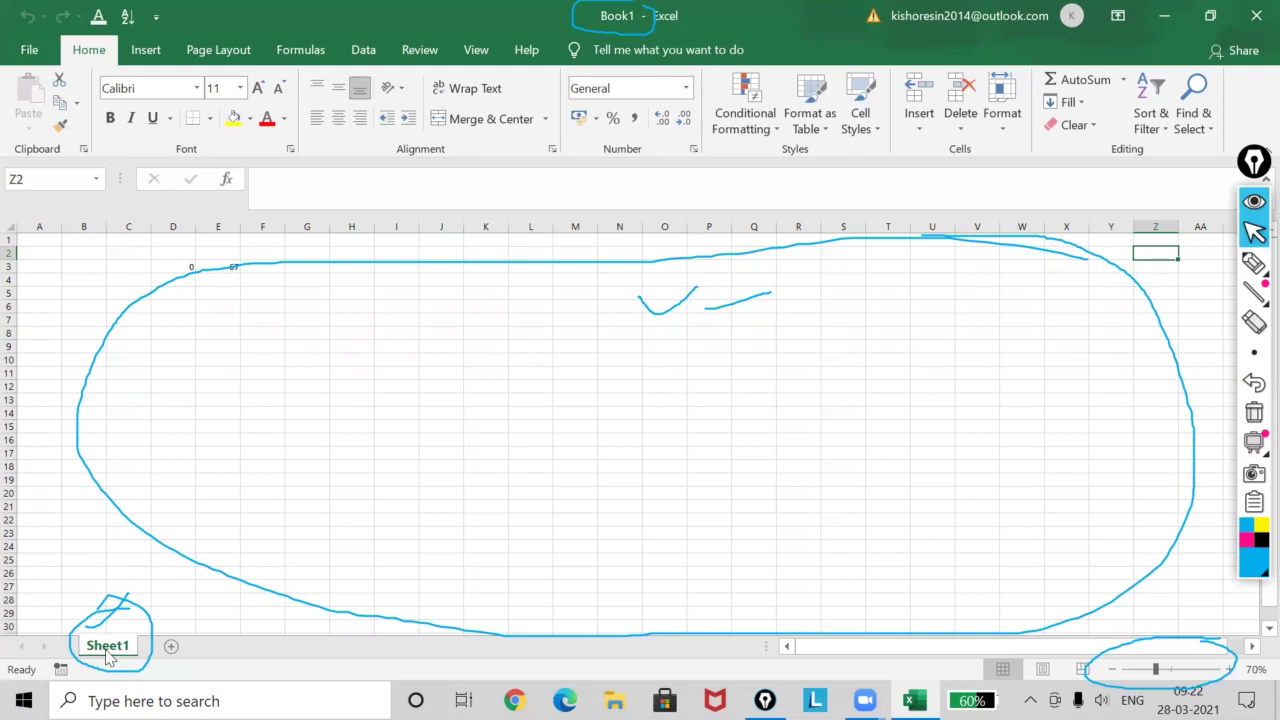
Rename the Sheet1 tab to Student_info
{"action": "right_click", "coordinate": [108, 655]}
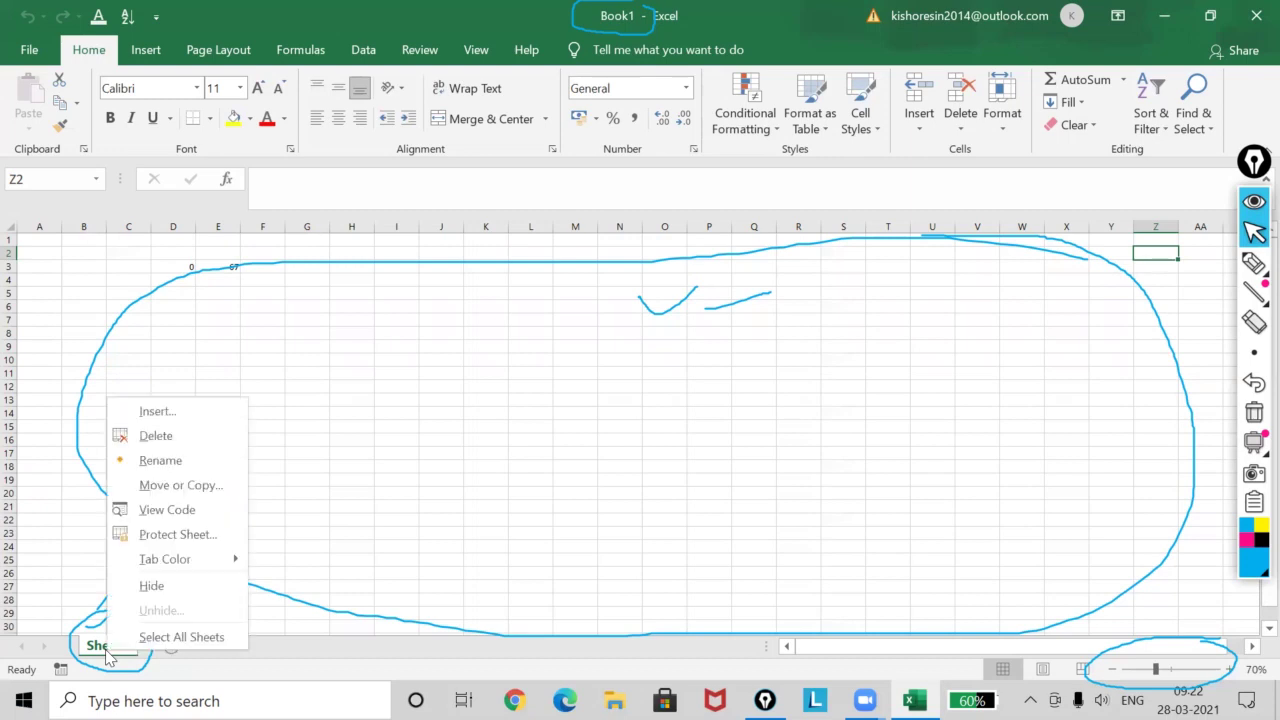
{"action": "left_click", "coordinate": [186, 462]}
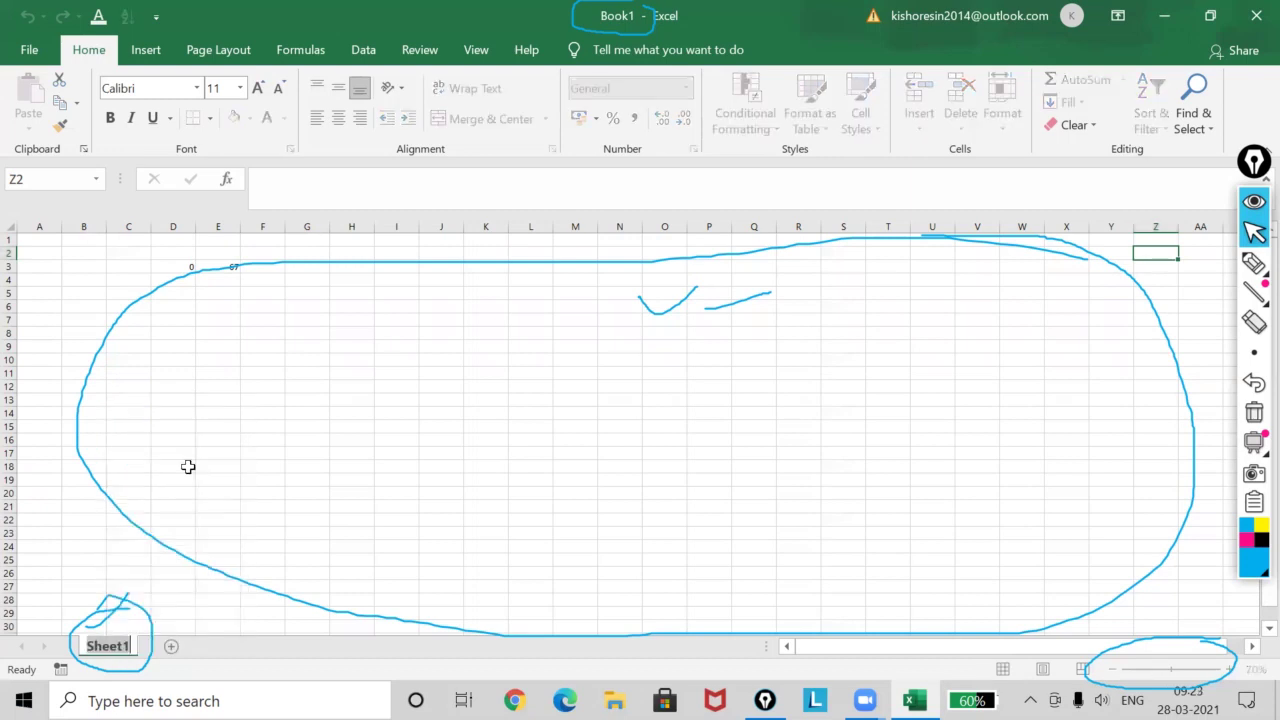
{"action": "type", "text": "Student_info"}
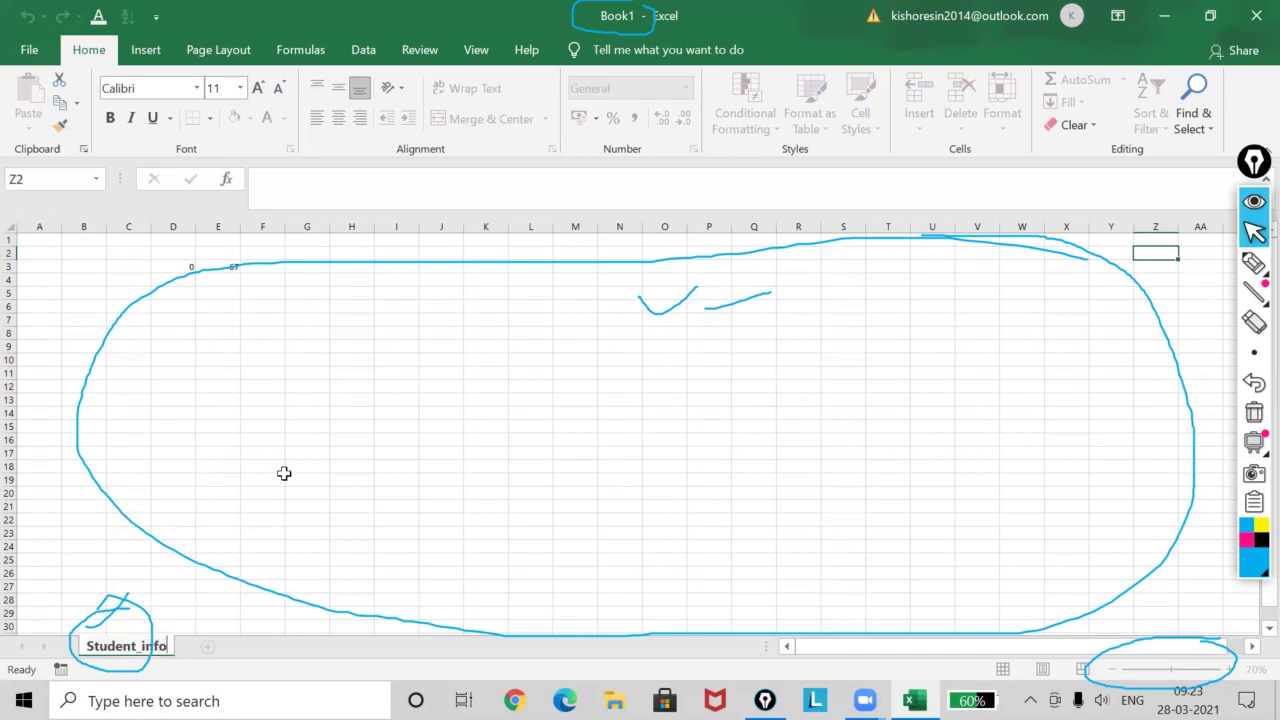
{"action": "left_click_drag", "start_coordinate": [288, 478], "coordinate": [328, 468]}
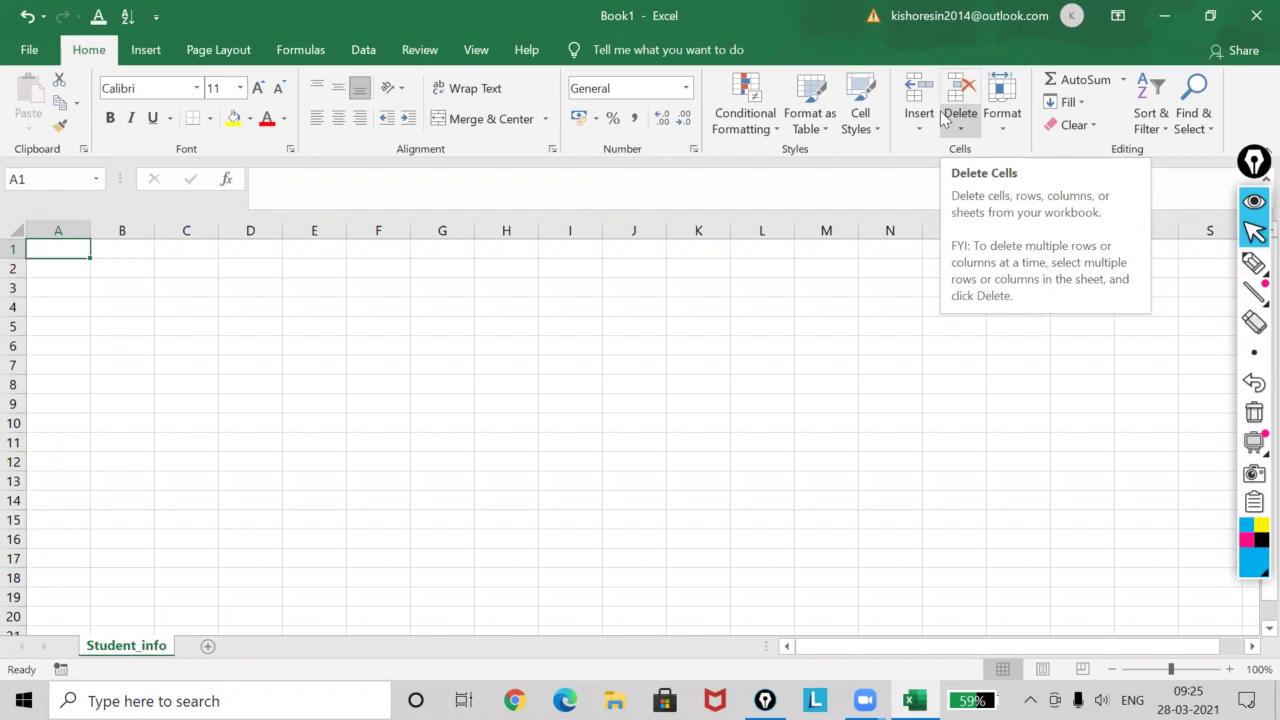
{"action": "mouse_move", "coordinate": [1254, 263]}
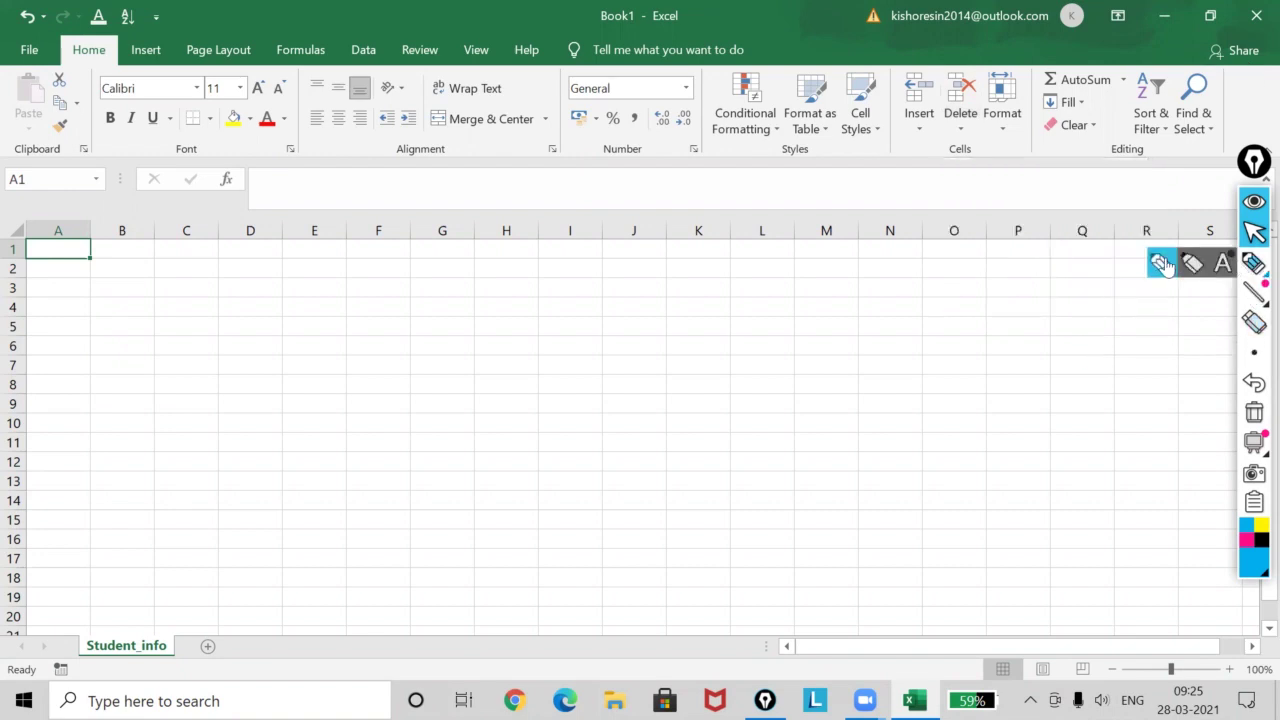
{"action": "left_click", "coordinate": [1163, 265]}
{"action": "left_click_drag", "start_coordinate": [78, 40], "coordinate": [118, 38]}
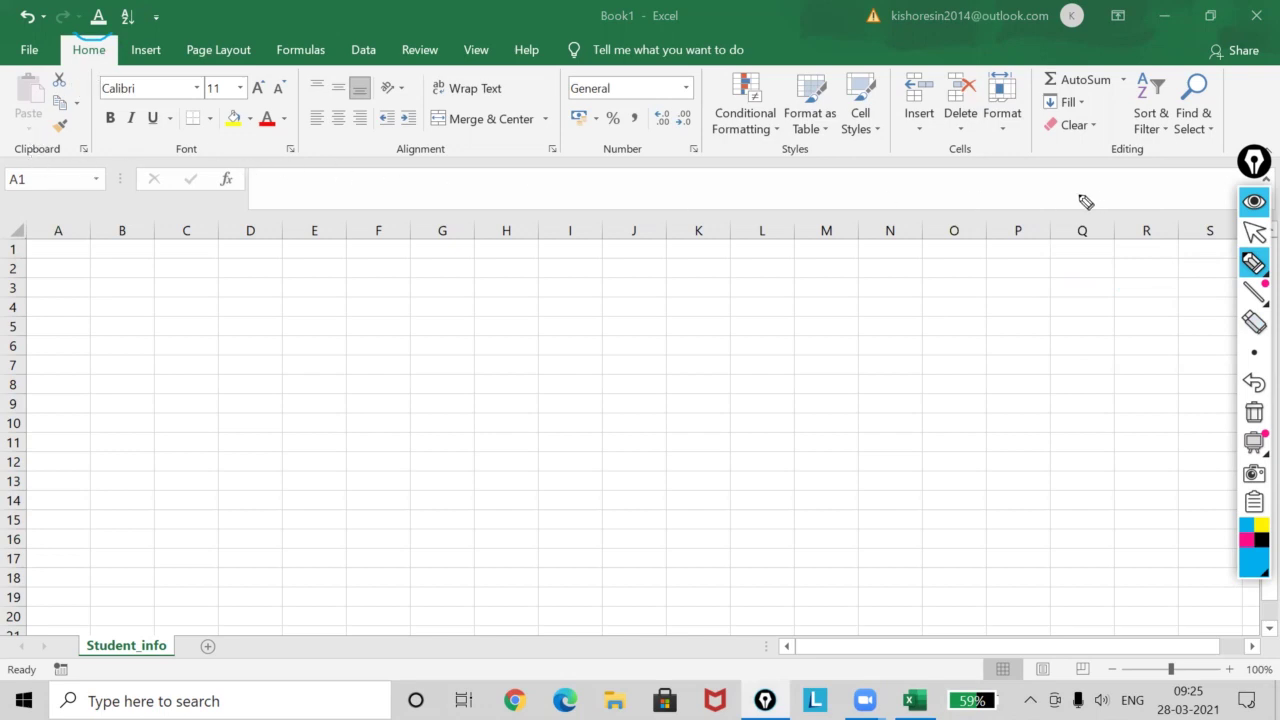
{"action": "mouse_move", "coordinate": [60, 139]}
{"action": "left_mouse_down"}
{"action": "mouse_move", "coordinate": [9, 166]}
{"action": "mouse_move", "coordinate": [79, 177]}
{"action": "mouse_move", "coordinate": [78, 150]}
{"action": "left_mouse_up"}
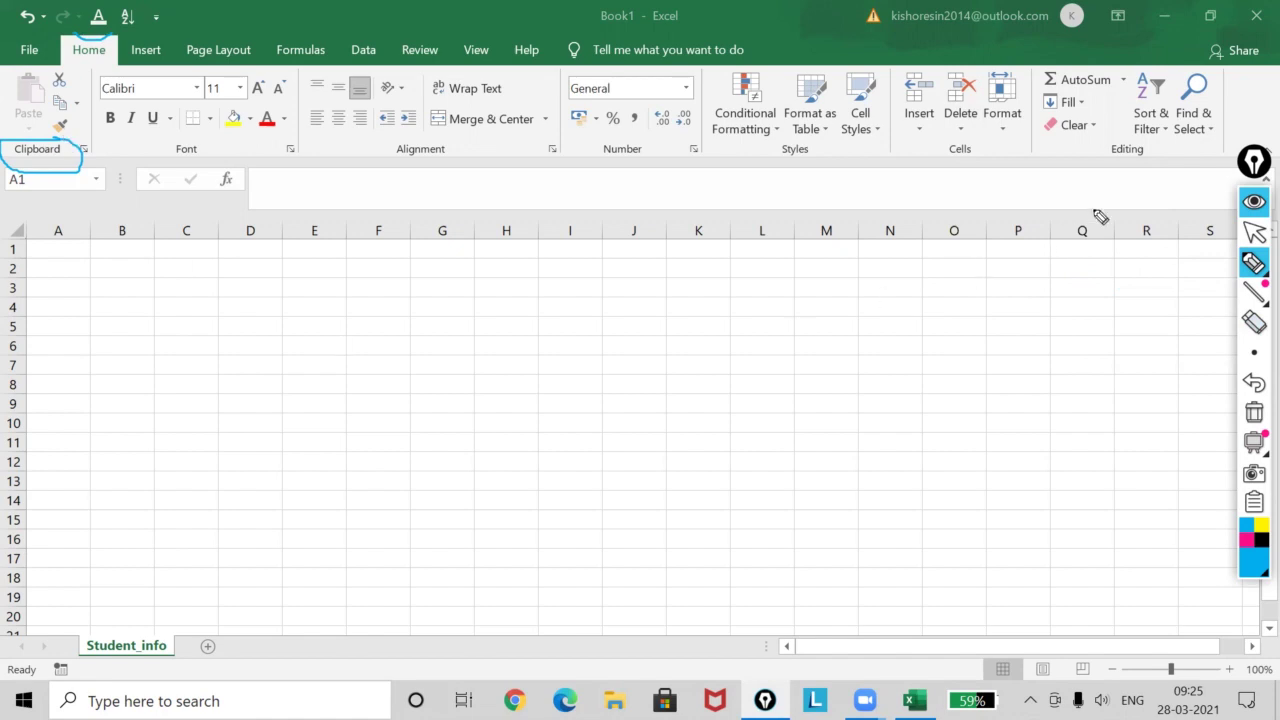
{"action": "left_click", "coordinate": [1254, 232]}
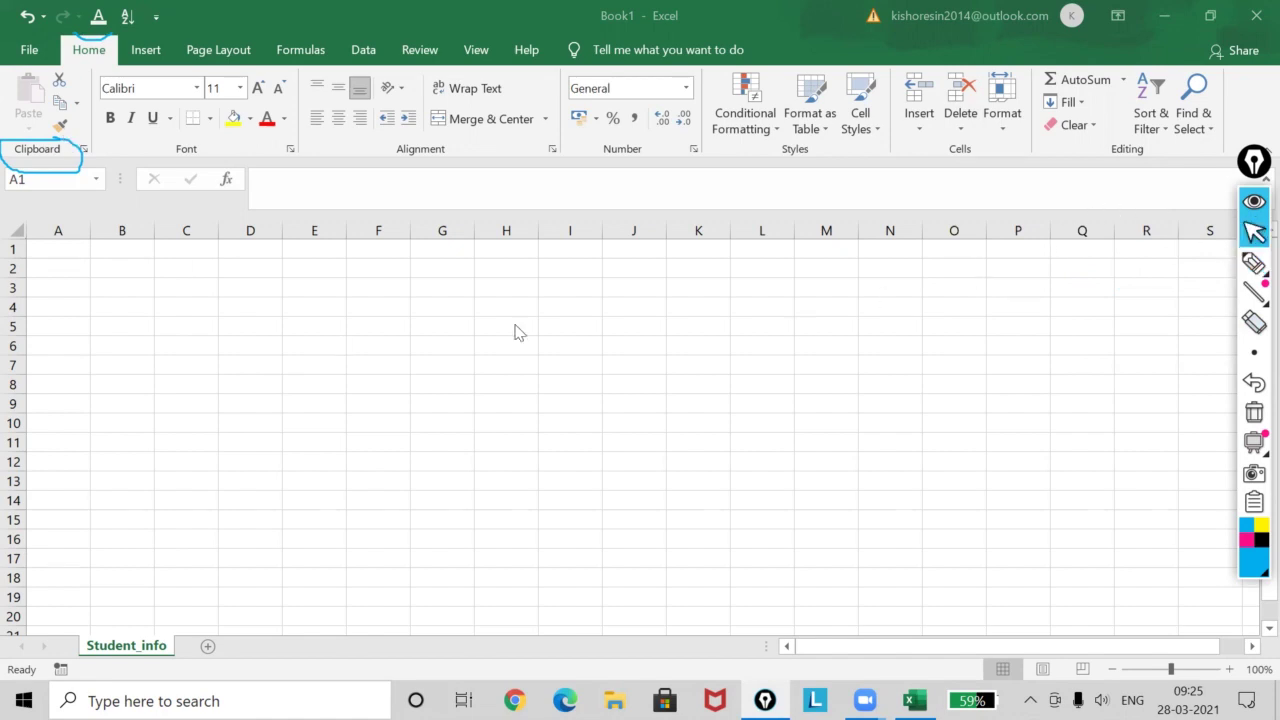
{"action": "left_click", "coordinate": [50, 252]}
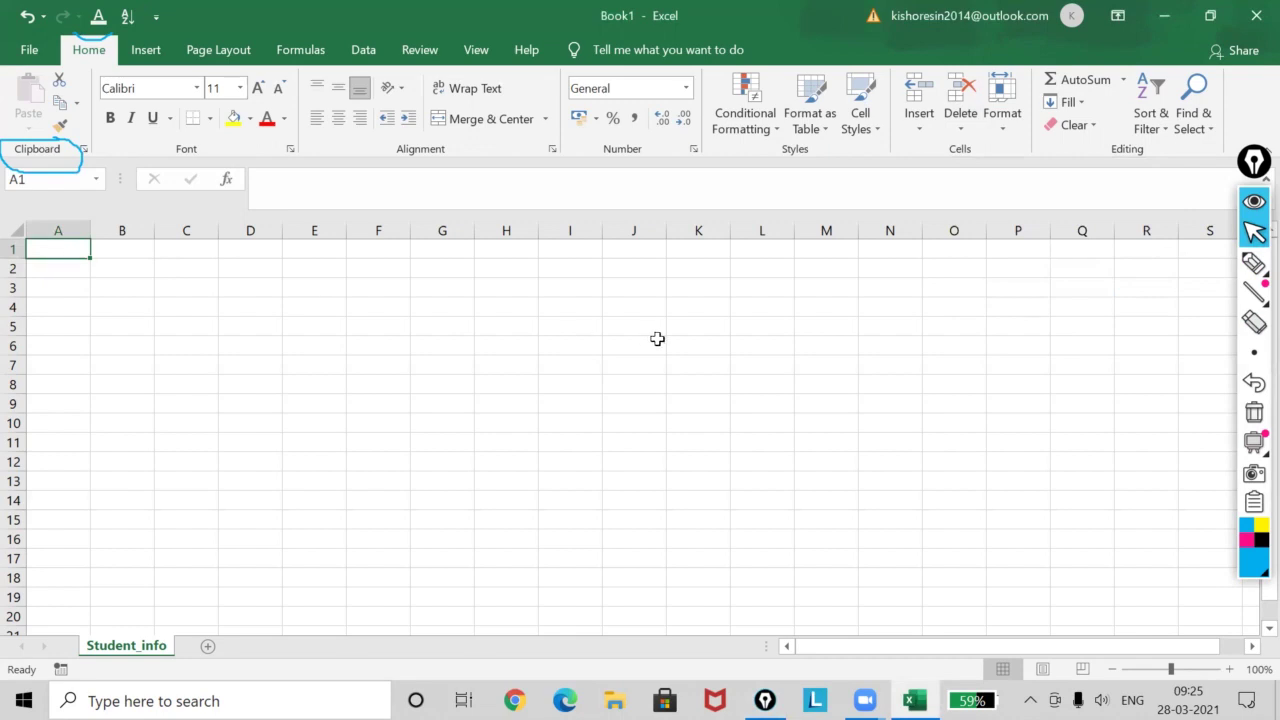
Type the headers Name, Age and Salary across A1:C1, fixing the Salary typo
{"action": "type", "text": "Name"}
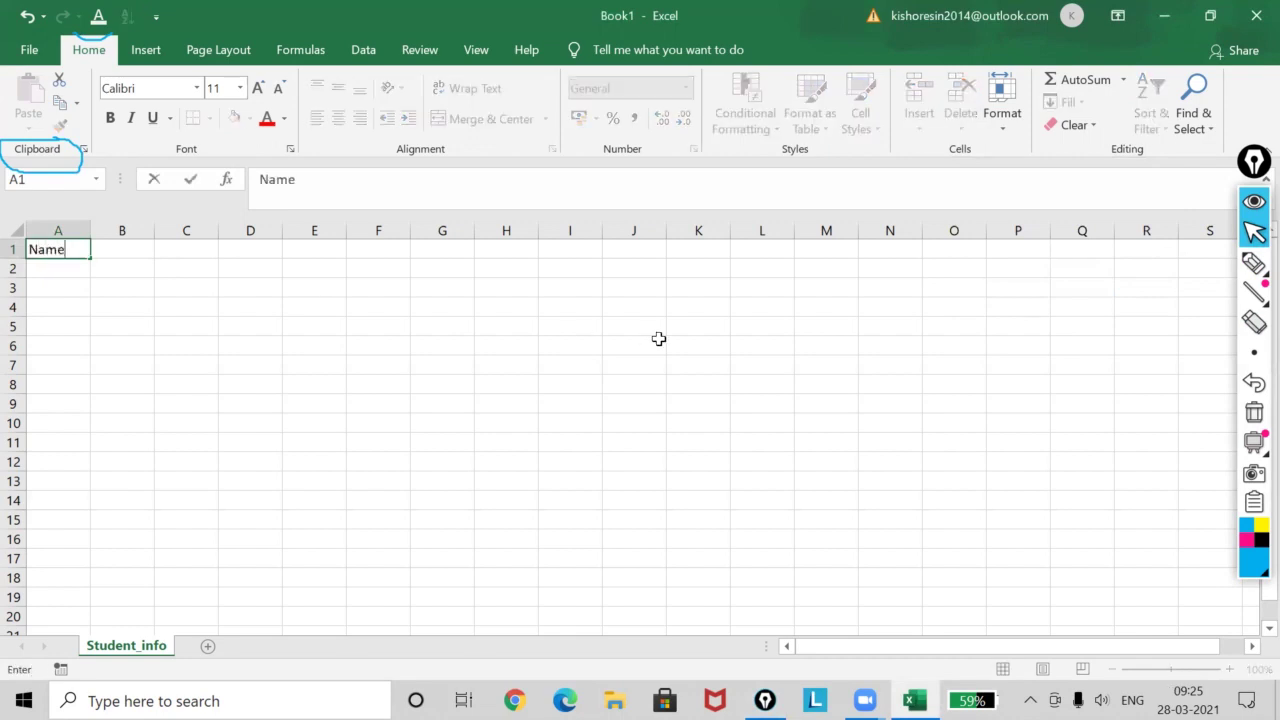
{"action": "key", "text": "Tab"}
{"action": "type", "text": "Age"}
{"action": "key", "text": "Tab"}
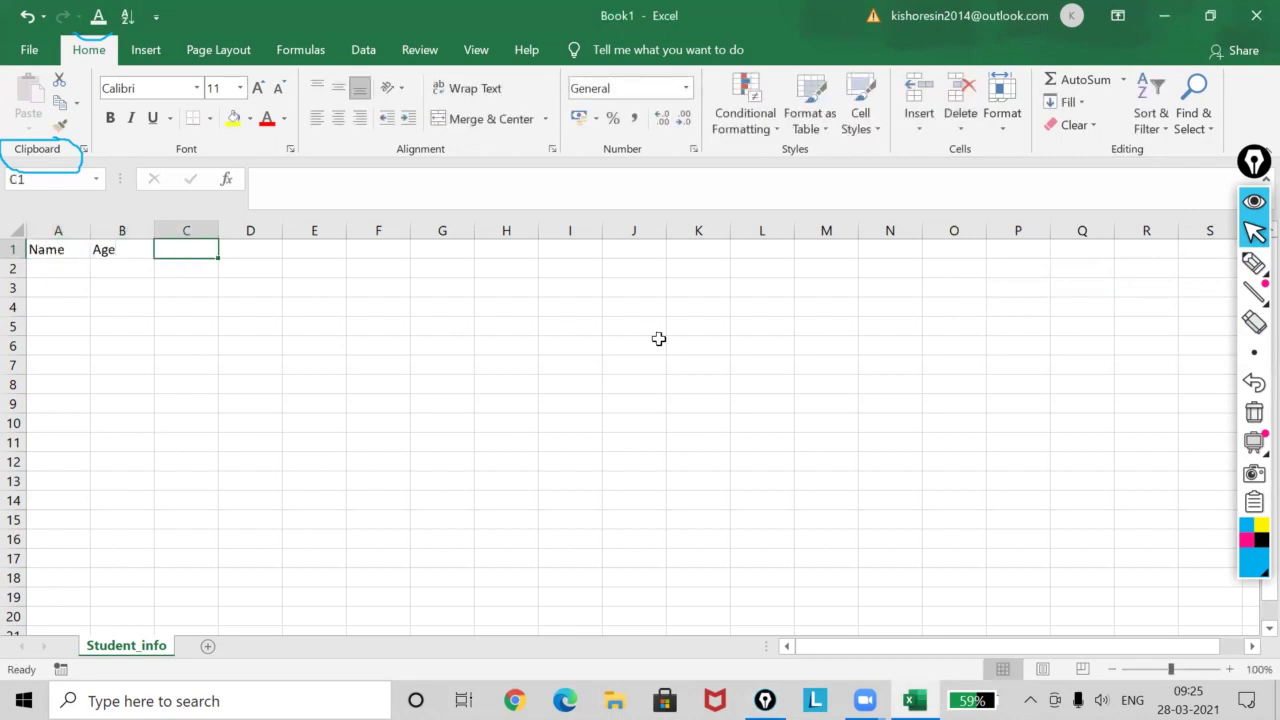
{"action": "type", "text": "Salaray"}
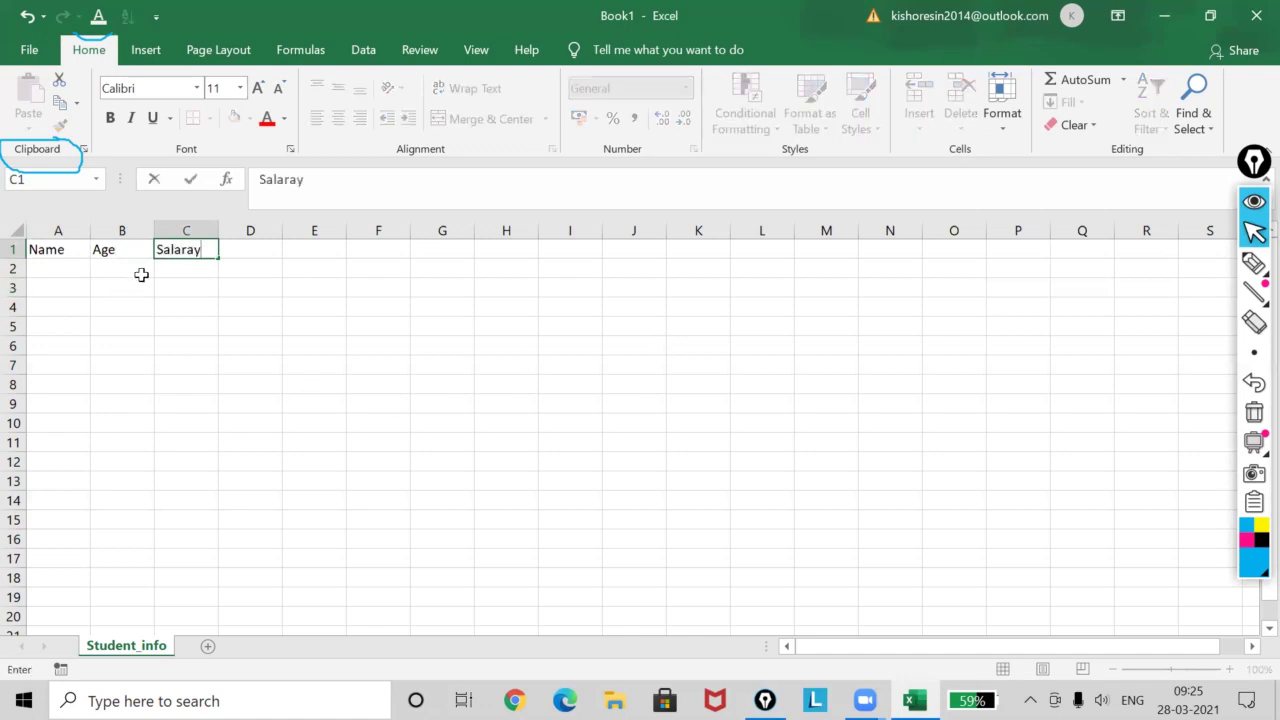
{"action": "key", "text": "BackSpace"}
{"action": "key", "text": "BackSpace"}
{"action": "type", "text": "y"}
{"action": "left_click", "coordinate": [40, 267]}
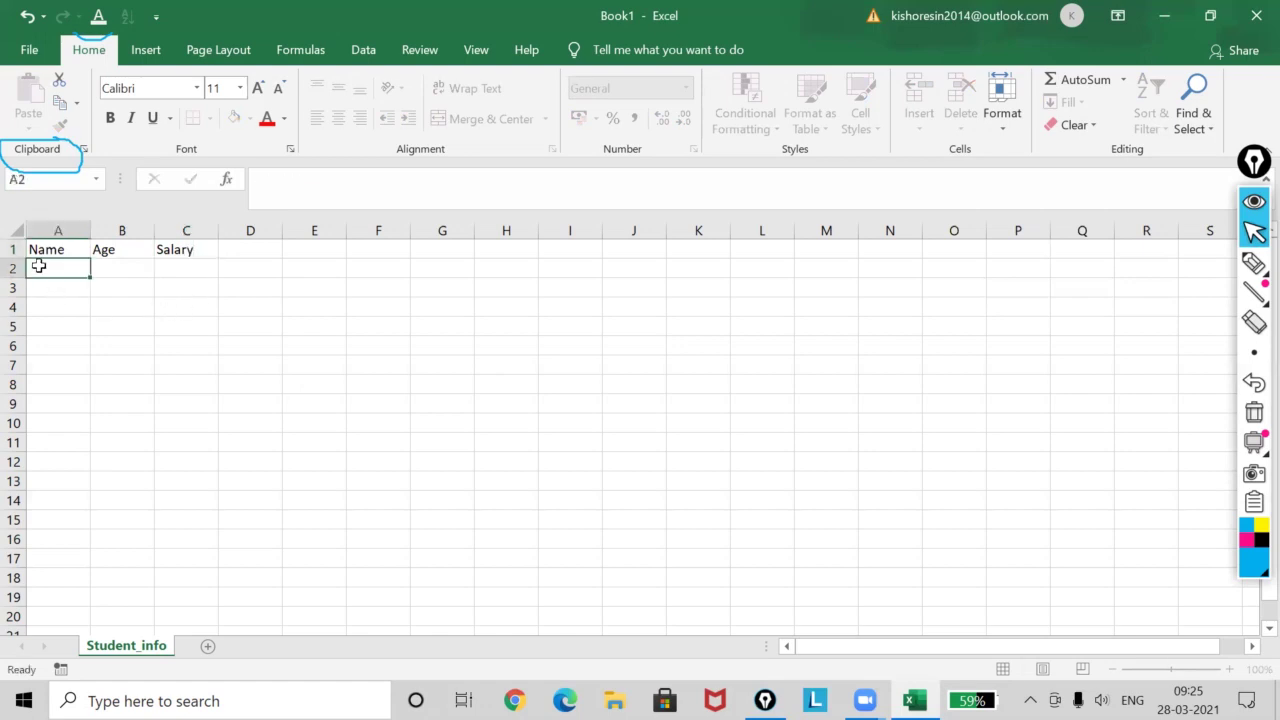
Enter Rajeev with salary 15000 and Sonu with salary 29000, both aged 16
{"action": "type", "text": "Rajeev"}
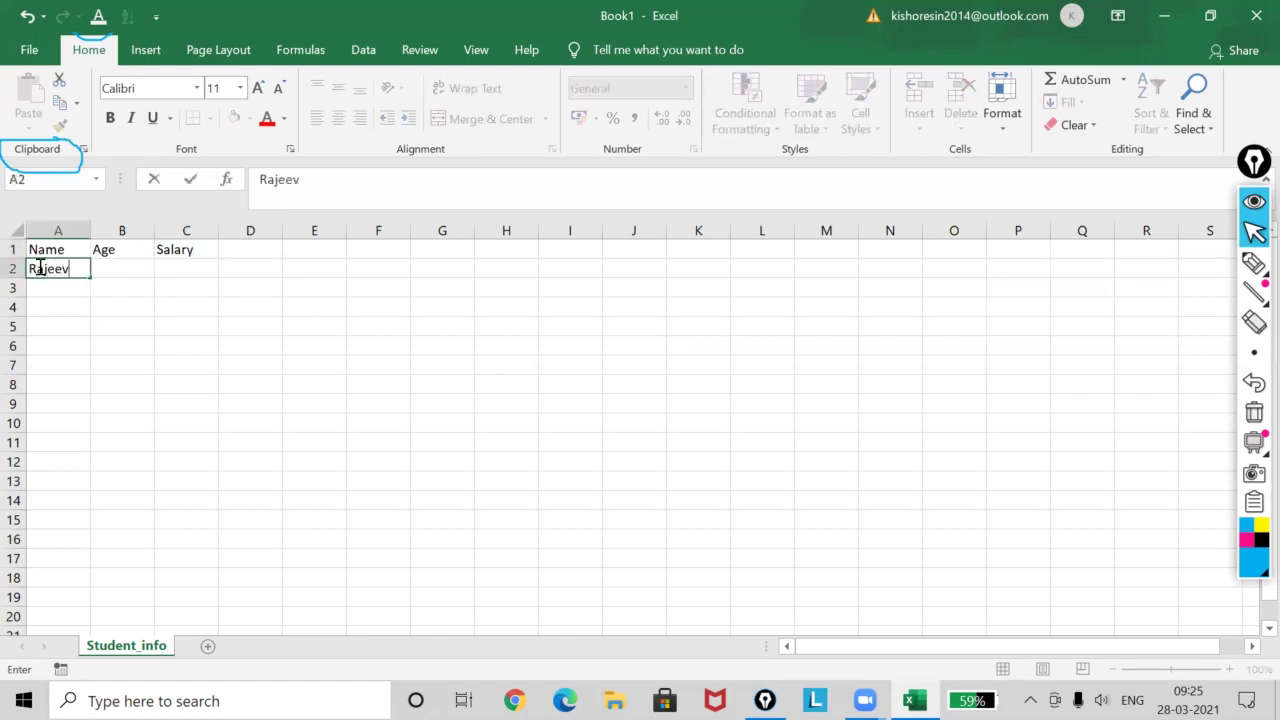
{"action": "left_click", "coordinate": [140, 265]}
{"action": "type", "text": "16"}
{"action": "left_click", "coordinate": [166, 270]}
{"action": "type", "text": "1"}
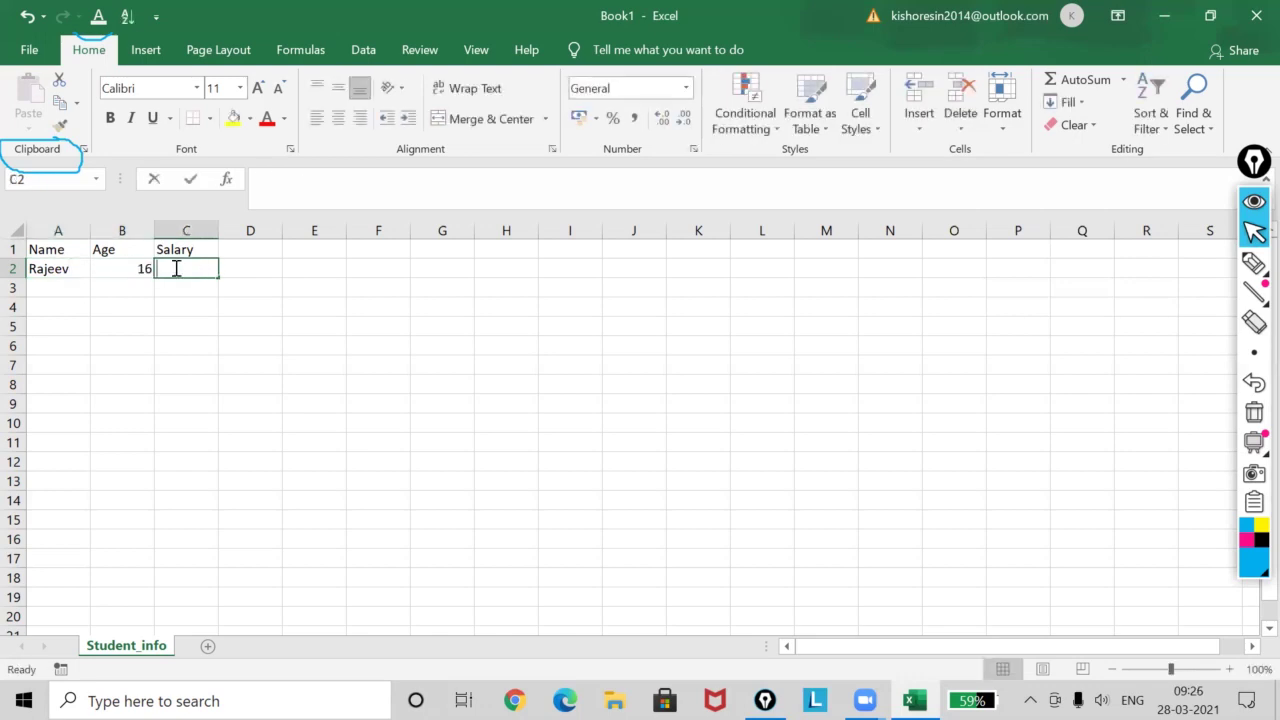
{"action": "type", "text": "5000"}
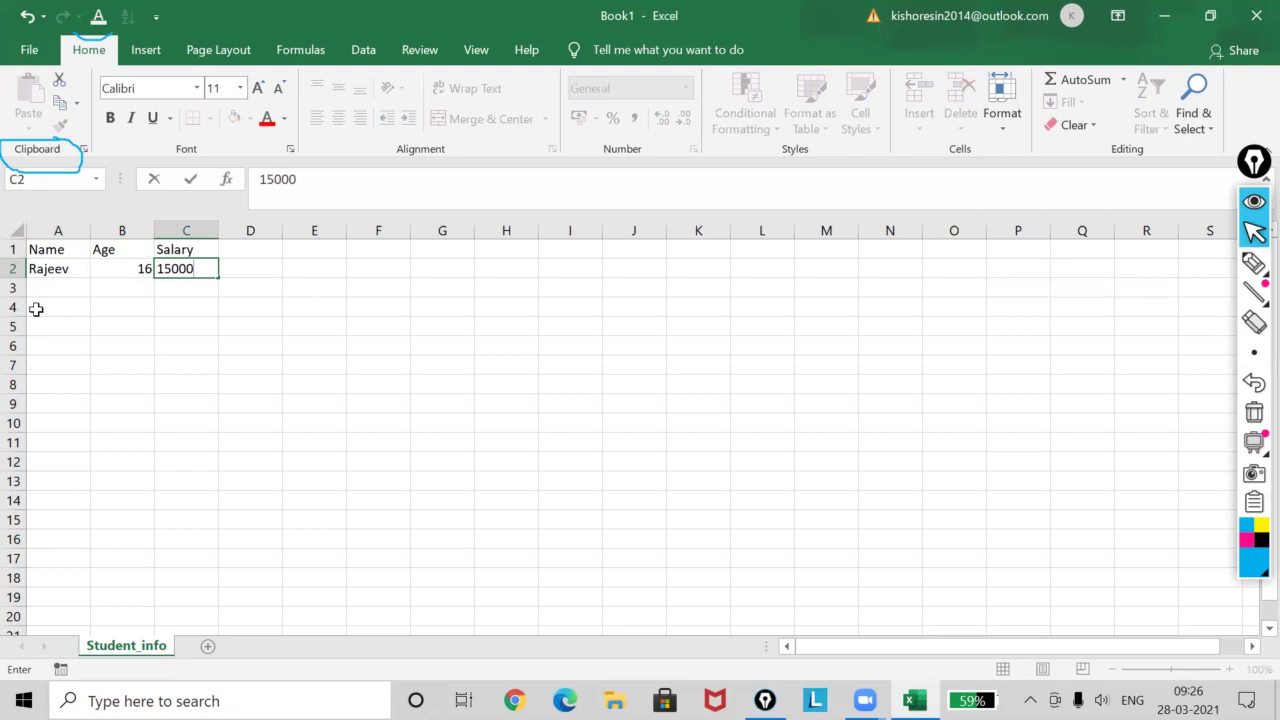
{"action": "left_click", "coordinate": [45, 287]}
{"action": "type", "text": "Sonu"}
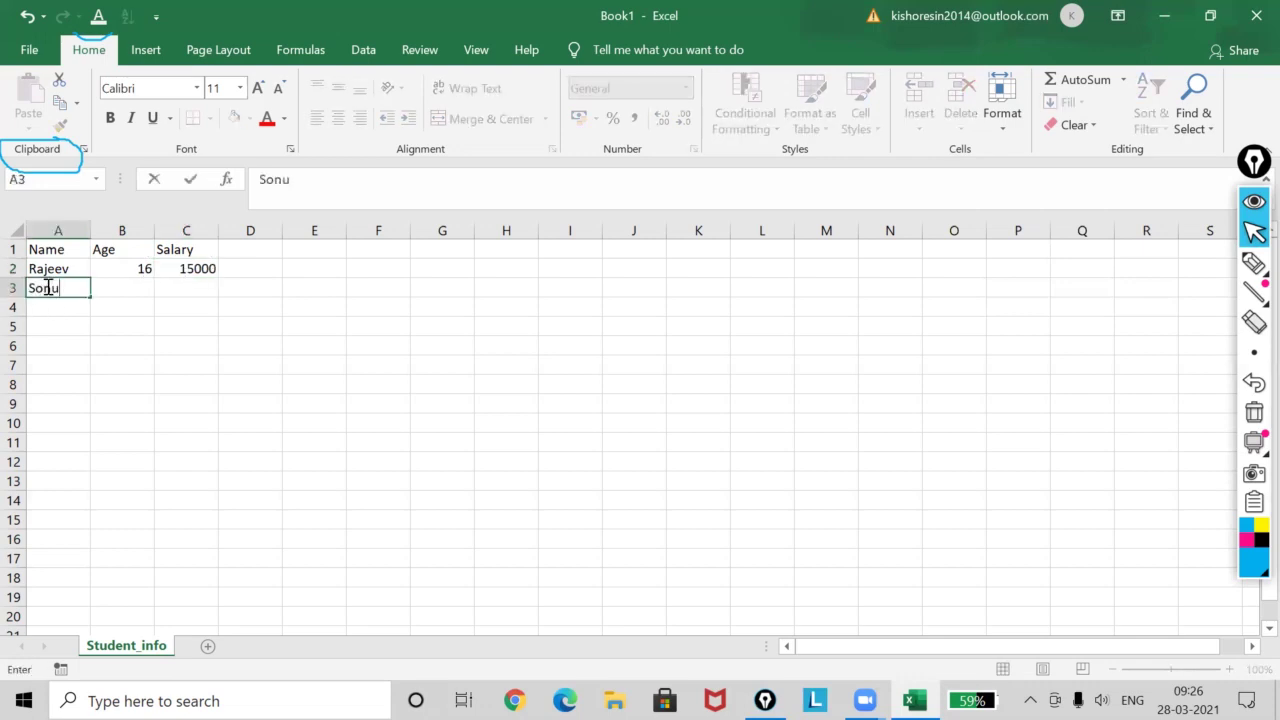
{"action": "key", "text": "Tab"}
{"action": "type", "text": "16"}
{"action": "key", "text": "Tab"}
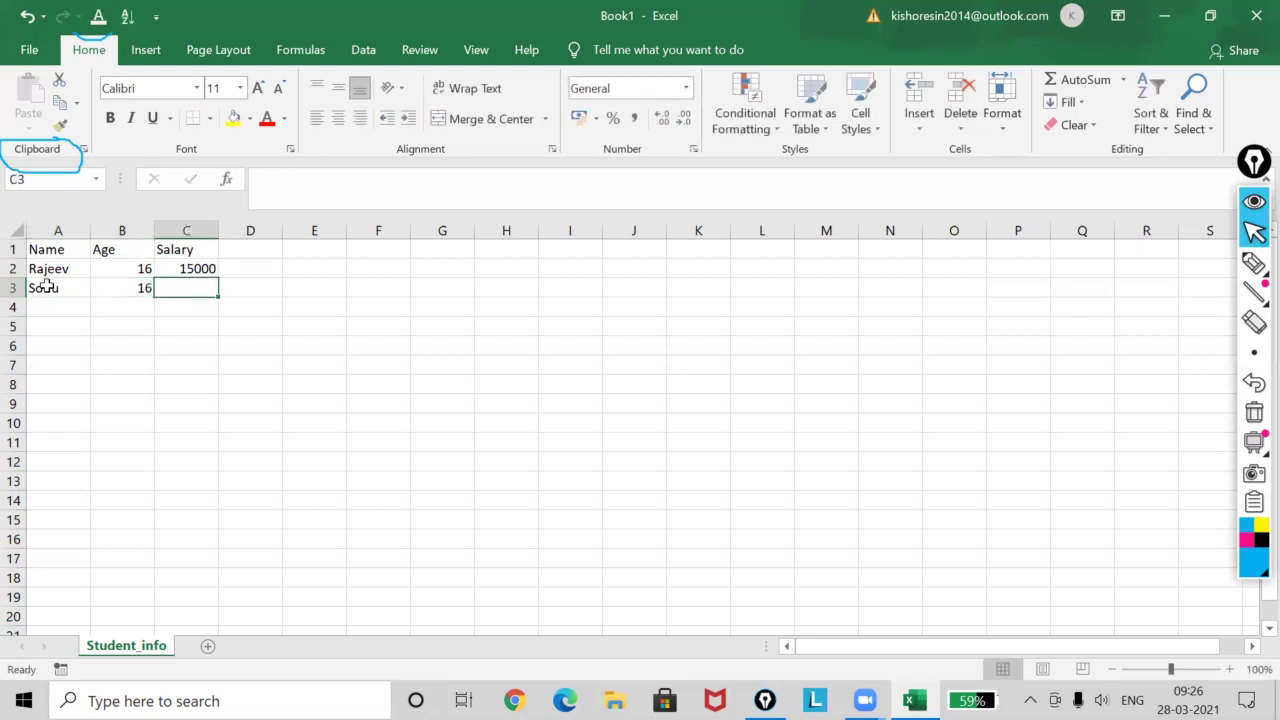
{"action": "type", "text": "29000"}
Correct the ages to 26 for Rajeev and 25 for Sonu, then select A1:C3
{"action": "left_click", "coordinate": [126, 266]}
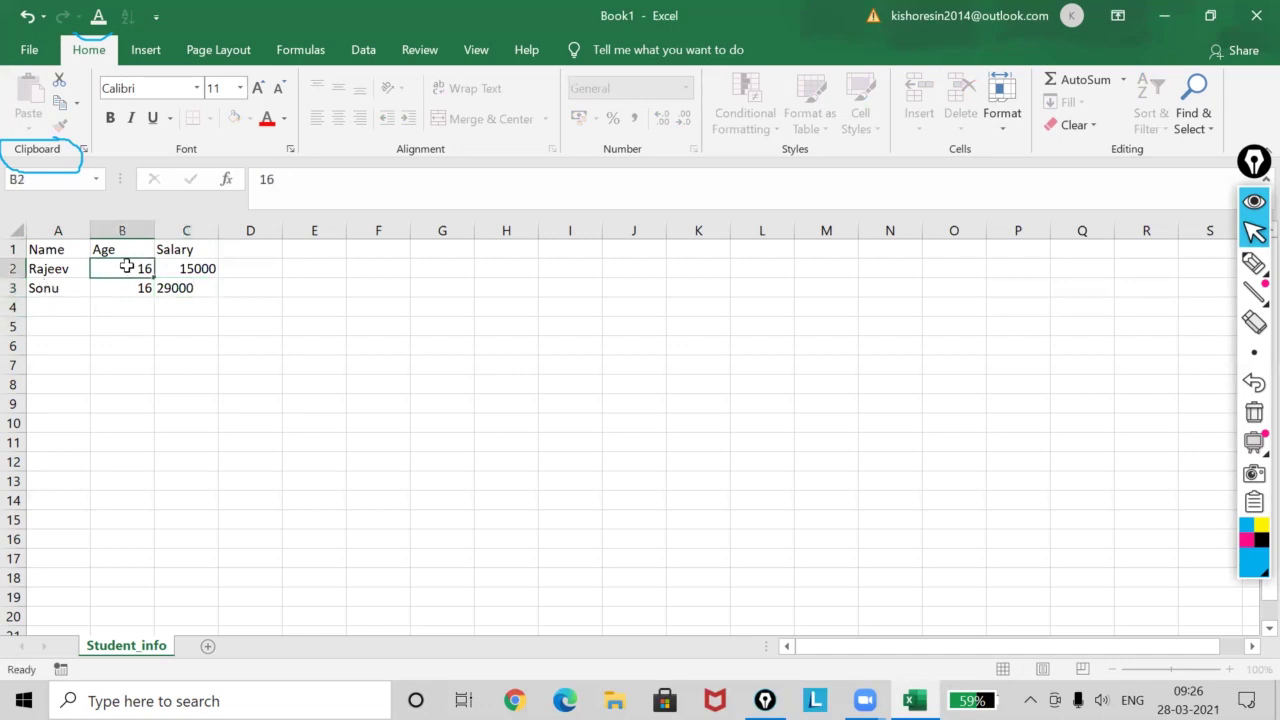
{"action": "type", "text": "26"}
{"action": "left_click", "coordinate": [125, 288]}
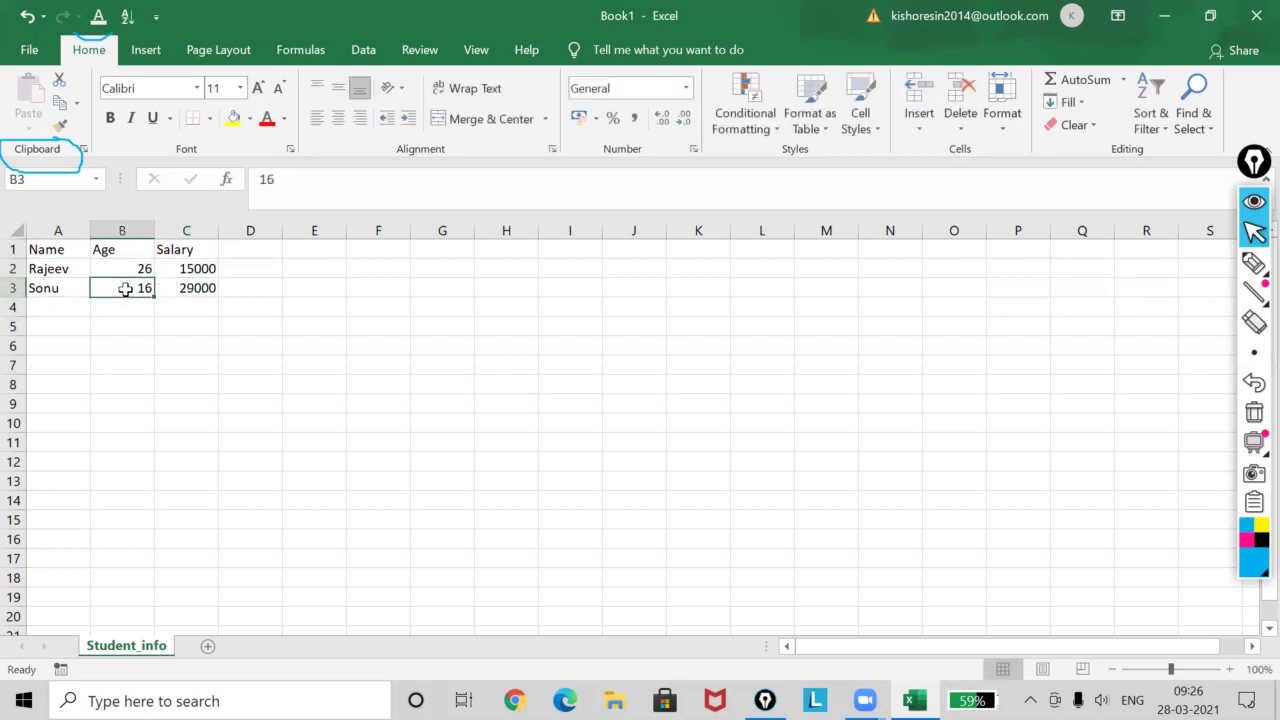
{"action": "type", "text": "25"}
{"action": "left_click", "coordinate": [141, 344]}
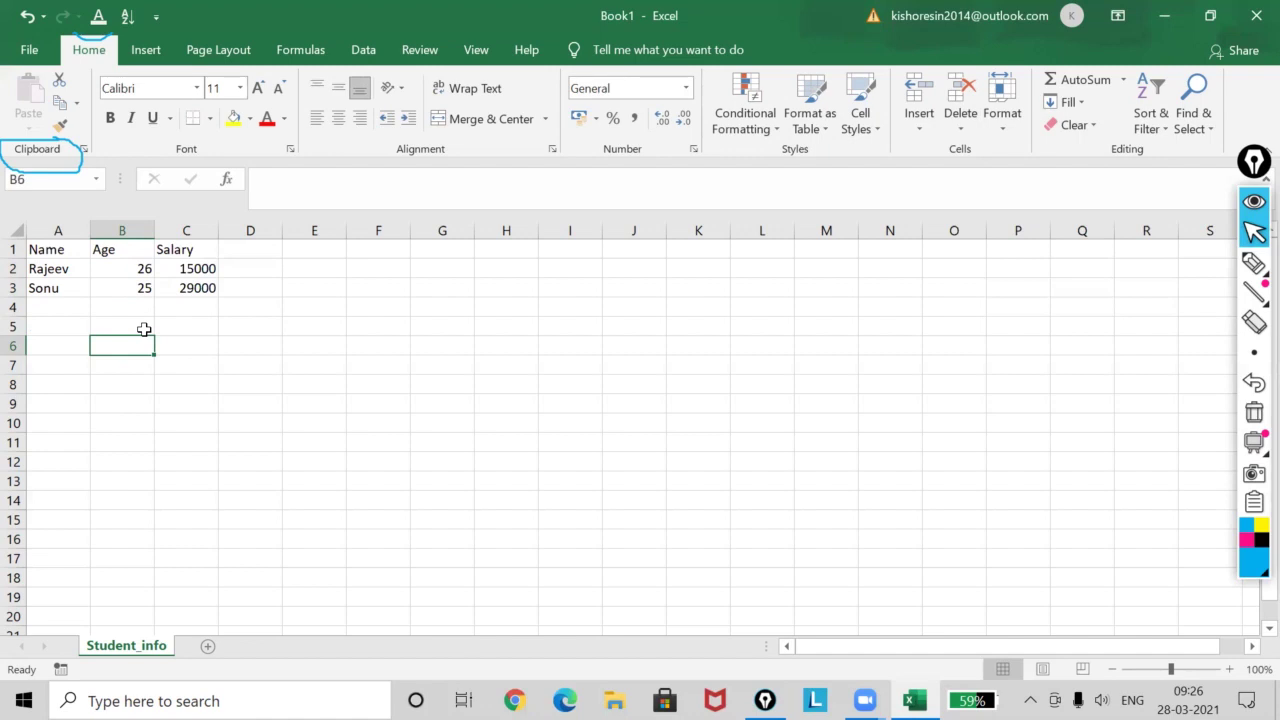
{"action": "left_click", "coordinate": [51, 248]}
{"action": "left_click_drag", "start_coordinate": [51, 248], "coordinate": [188, 288]}
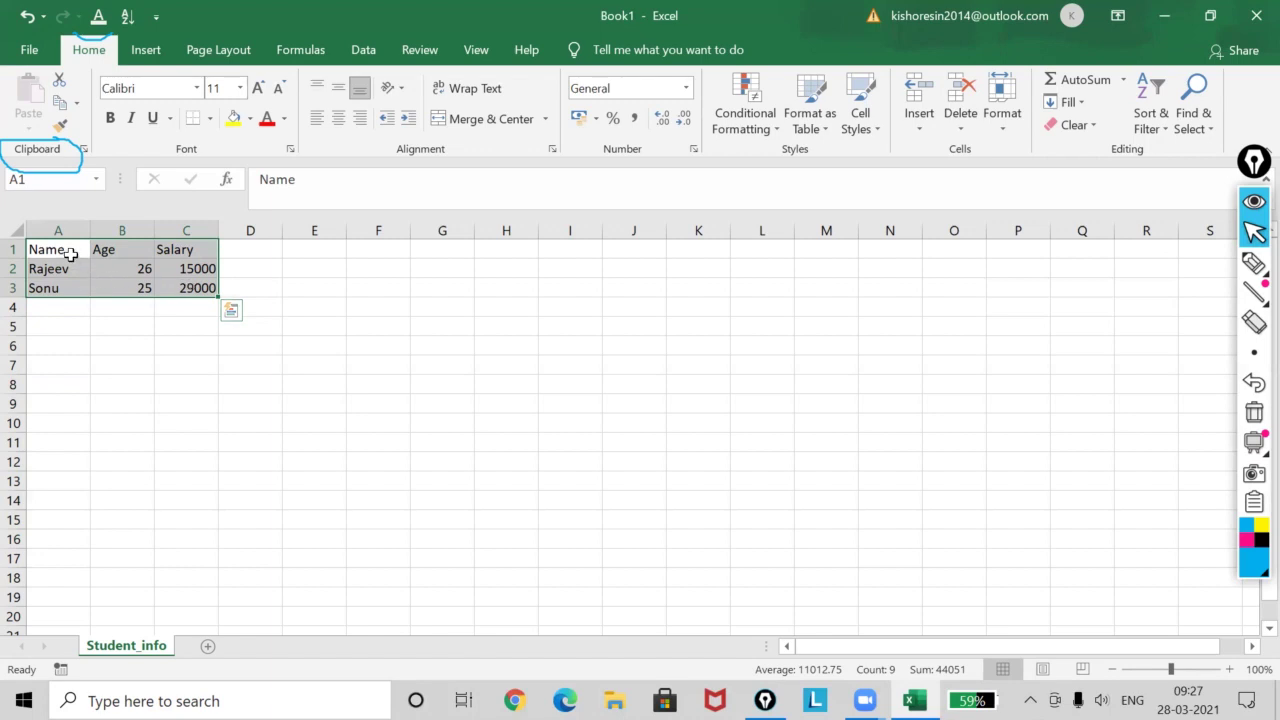
Select the Name, Age and Salary table A1:C3 by extending from A1 with Shift+arrow keys
{"action": "left_click", "coordinate": [84, 362]}
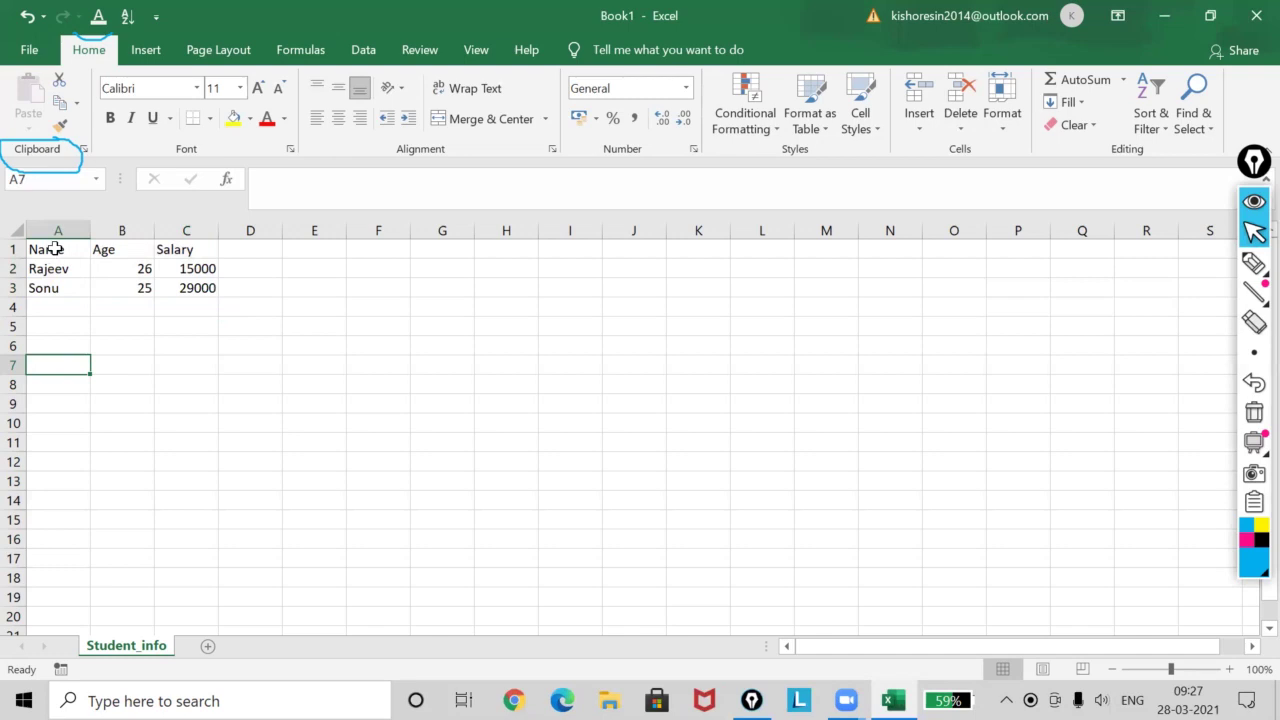
{"action": "left_click", "coordinate": [55, 249]}
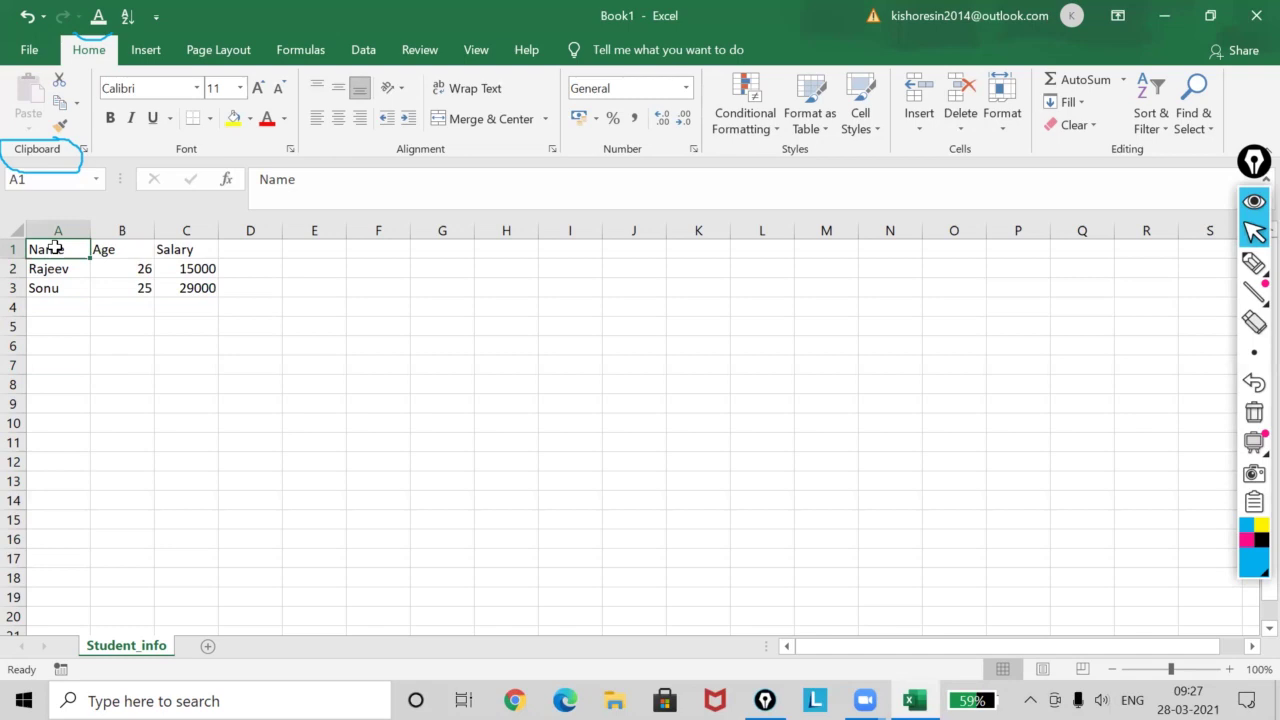
{"action": "left_click_drag", "start_coordinate": [55, 249], "coordinate": [195, 287]}
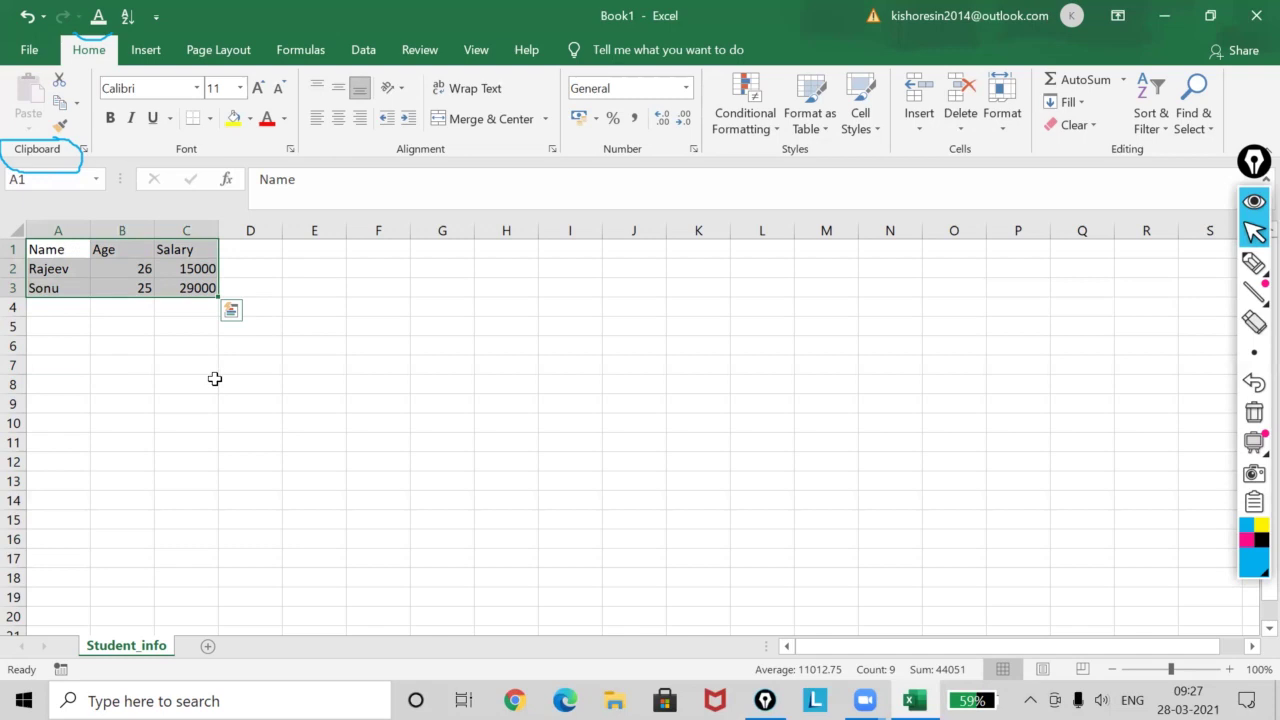
{"action": "left_click_drag", "start_coordinate": [214, 377], "coordinate": [48, 249]}
{"action": "left_click", "coordinate": [47, 250]}
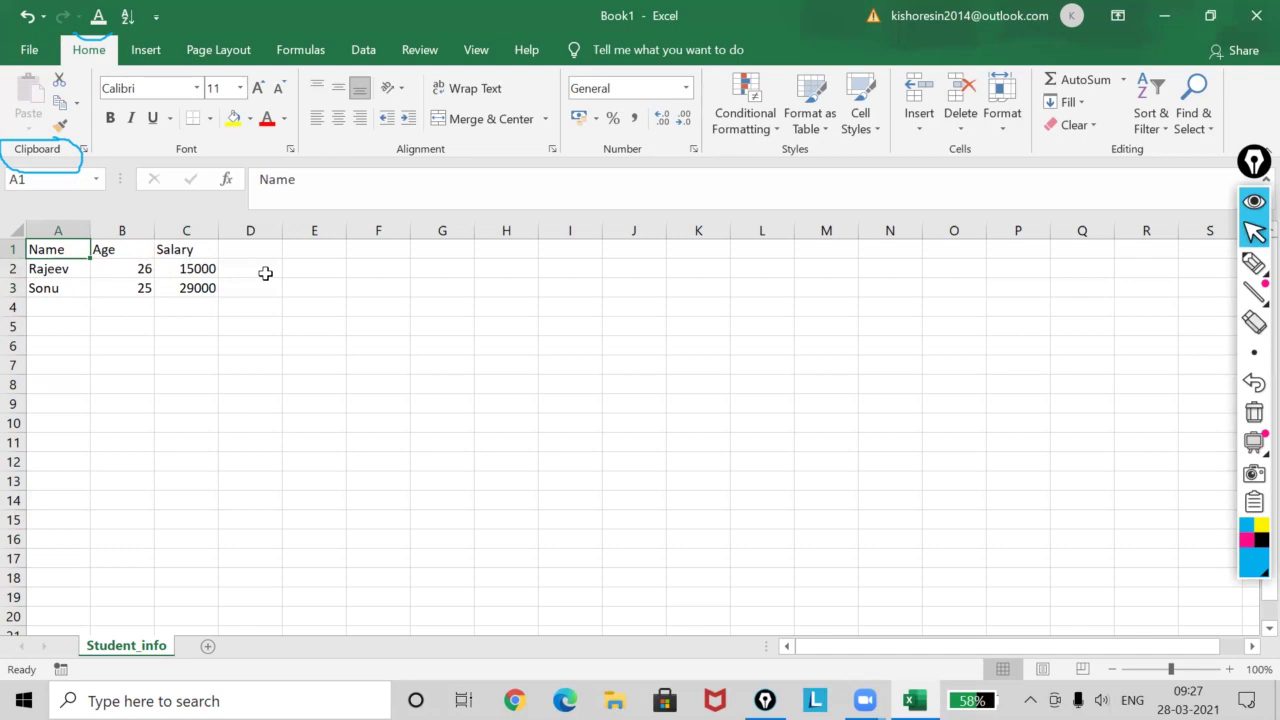
{"action": "key", "text": "shift+Down"}
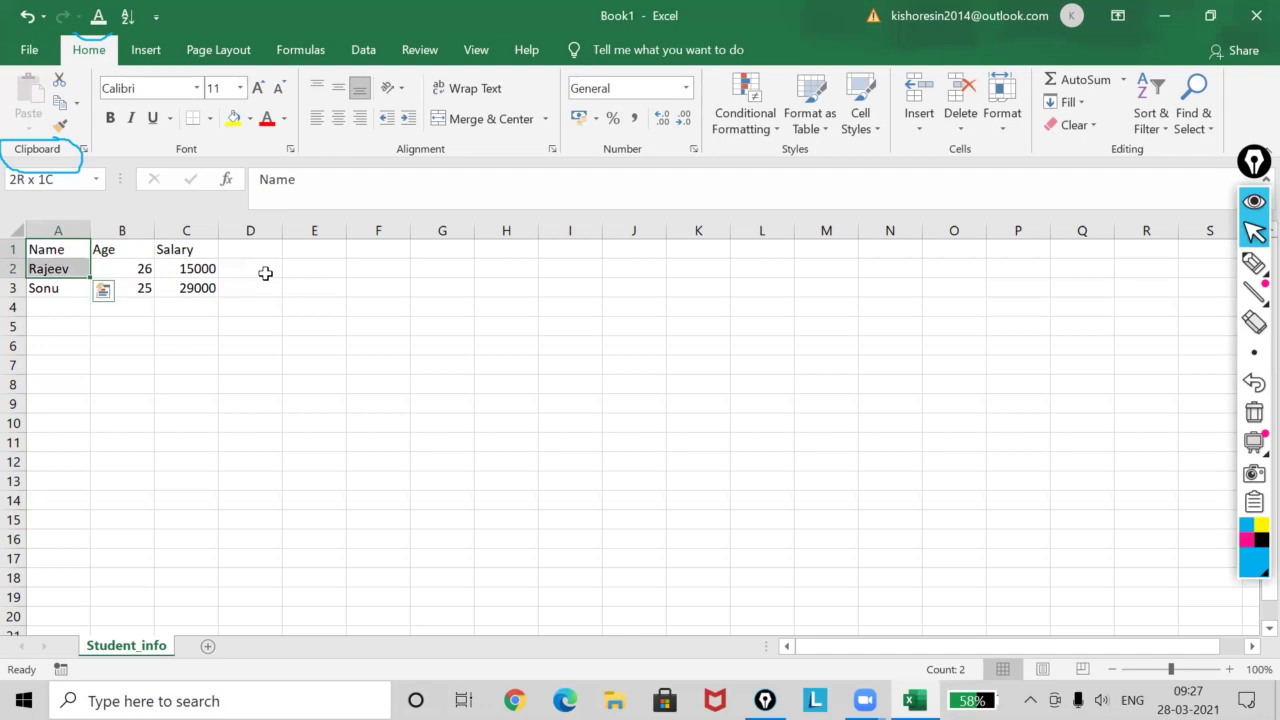
{"action": "key", "text": "shift+Down"}
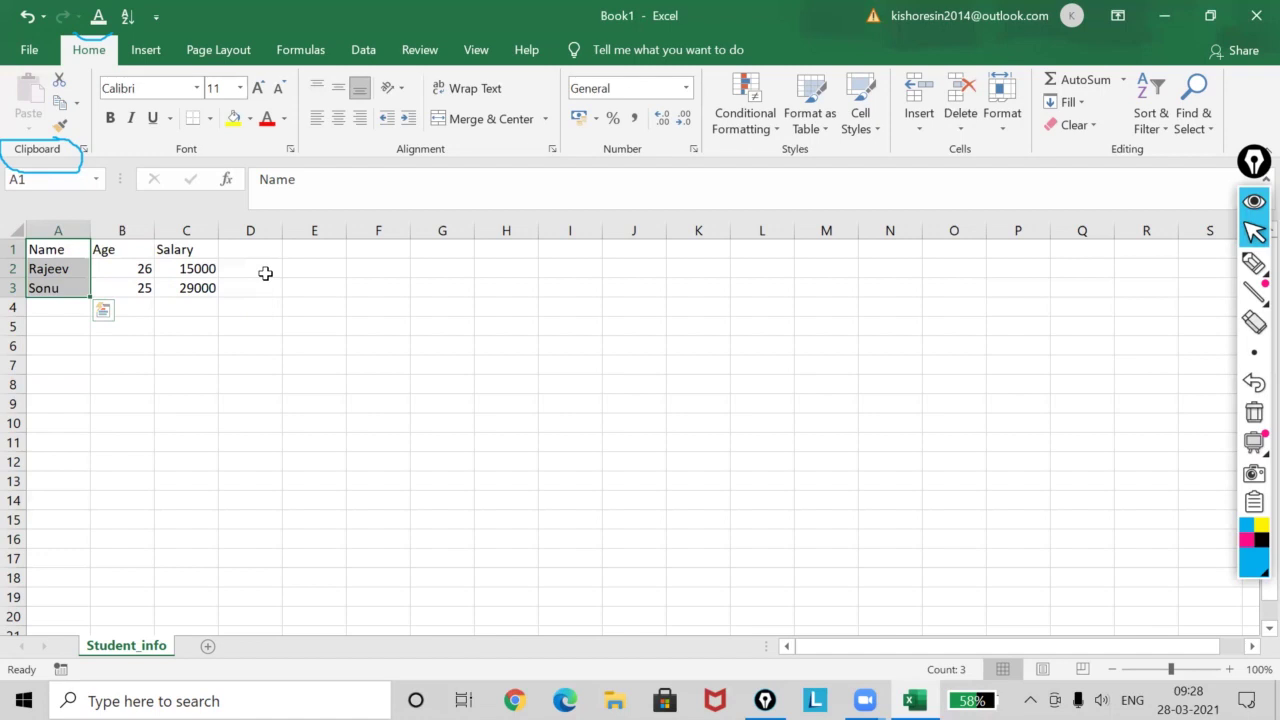
{"action": "key", "text": "shift+Right"}
{"action": "key", "text": "shift+Right"}
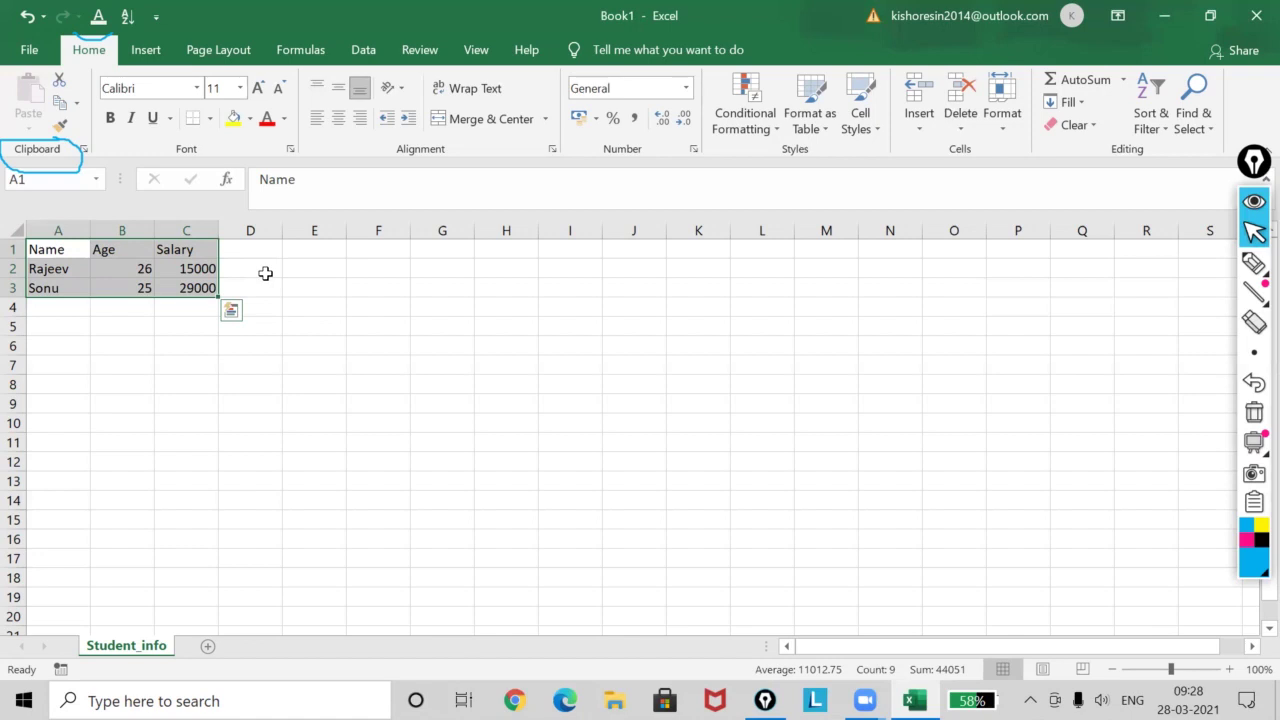
Copy the selected table with the Copy button on the Home ribbon
{"action": "right_click", "coordinate": [171, 275]}
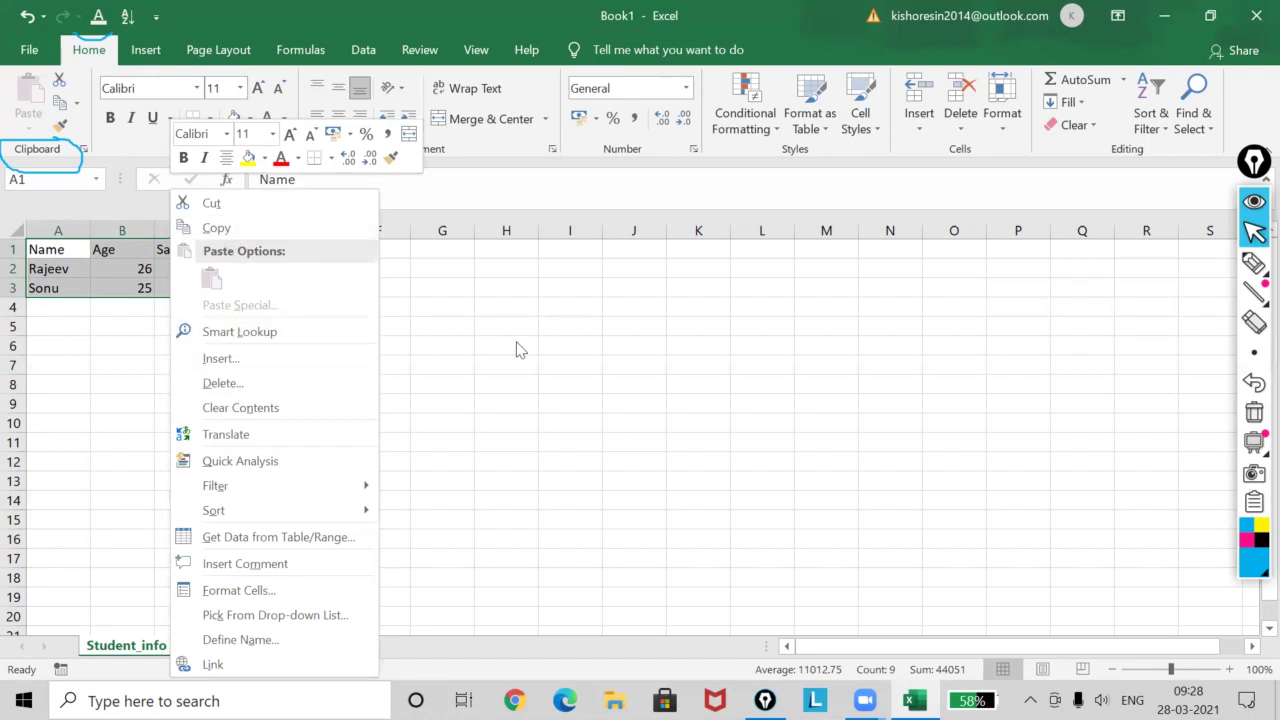
{"action": "key", "text": "Escape"}
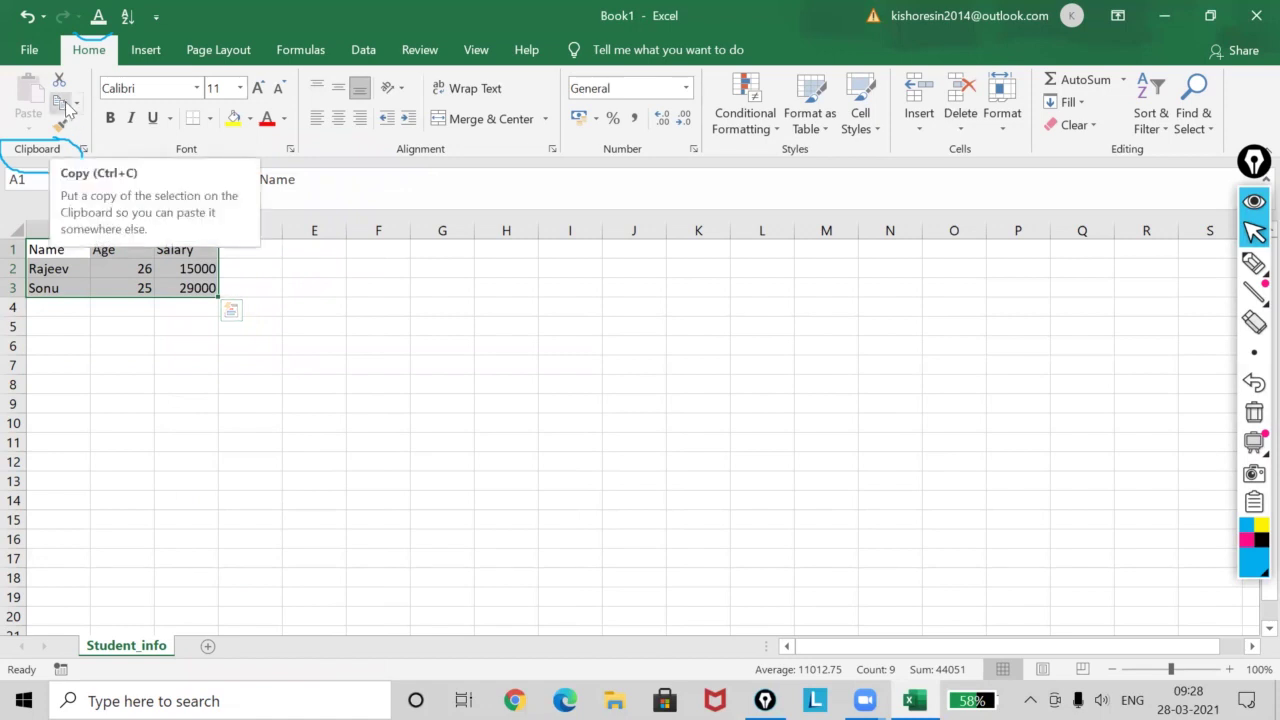
{"action": "mouse_move", "coordinate": [1254, 263]}
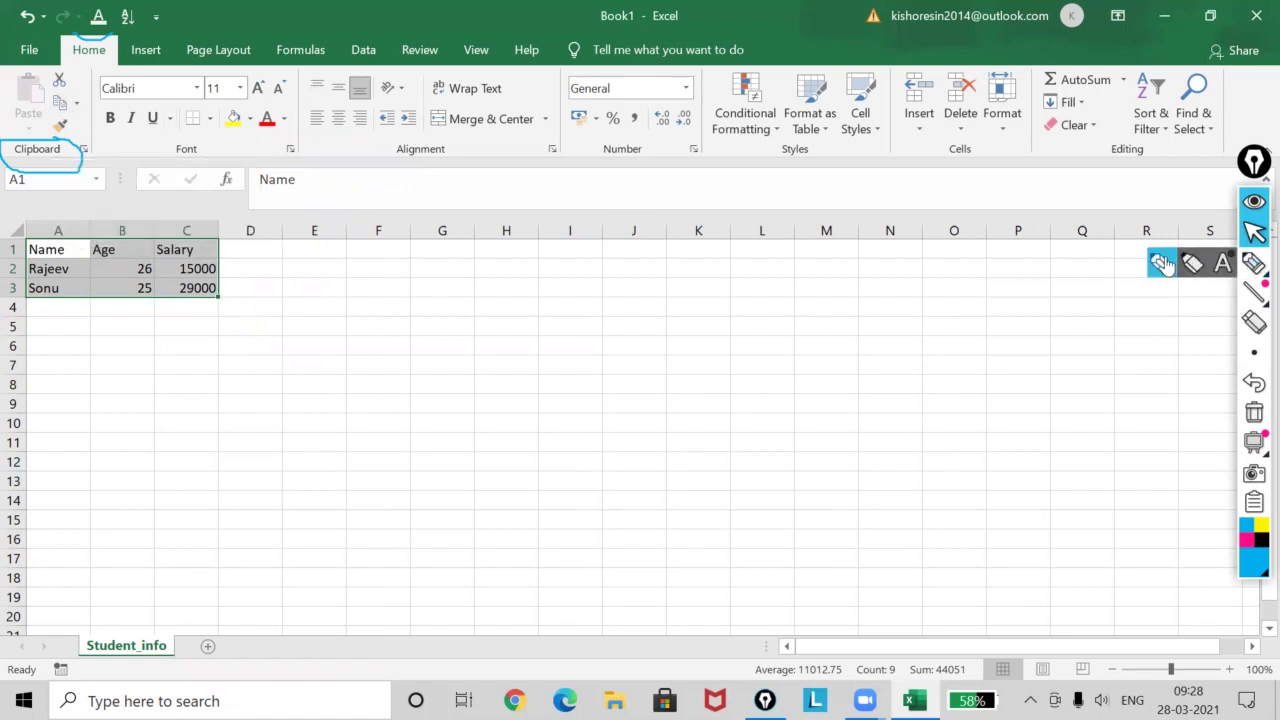
{"action": "left_click", "coordinate": [1162, 263]}
{"action": "mouse_move", "coordinate": [90, 100]}
{"action": "left_mouse_down"}
{"action": "mouse_move", "coordinate": [30, 104]}
{"action": "mouse_move", "coordinate": [60, 120]}
{"action": "left_mouse_up"}
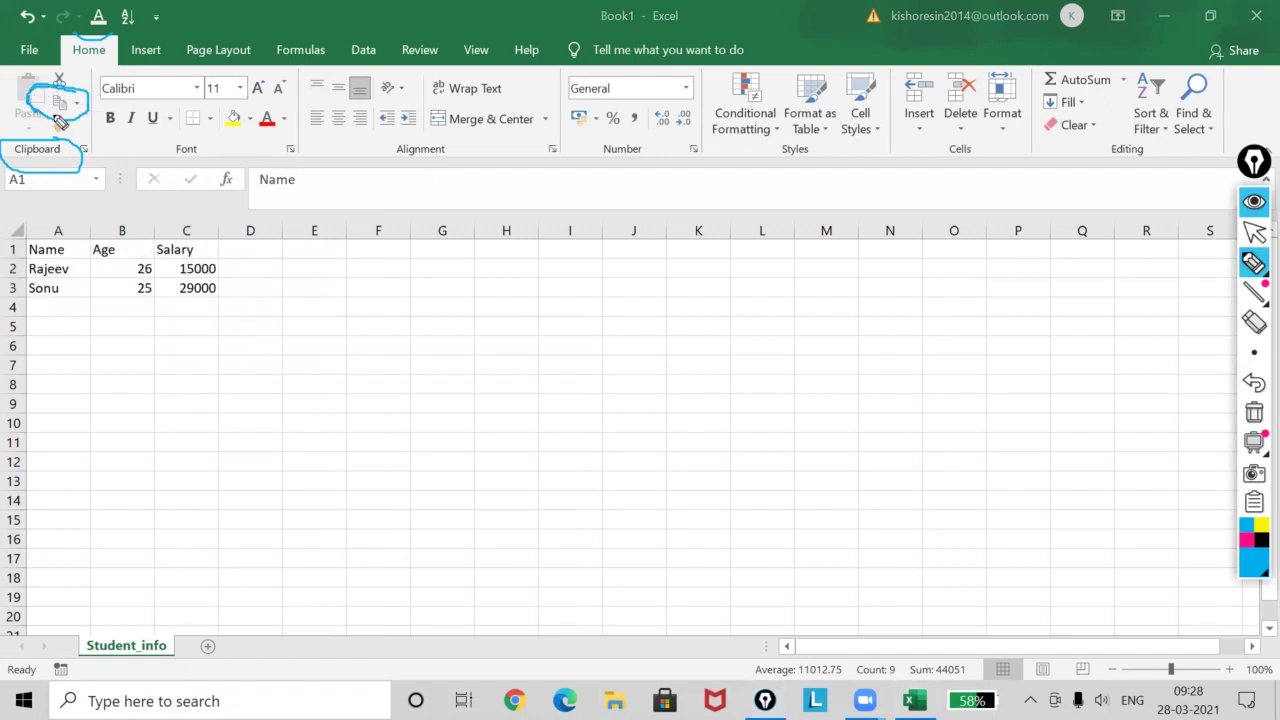
{"action": "left_click", "coordinate": [1254, 231]}
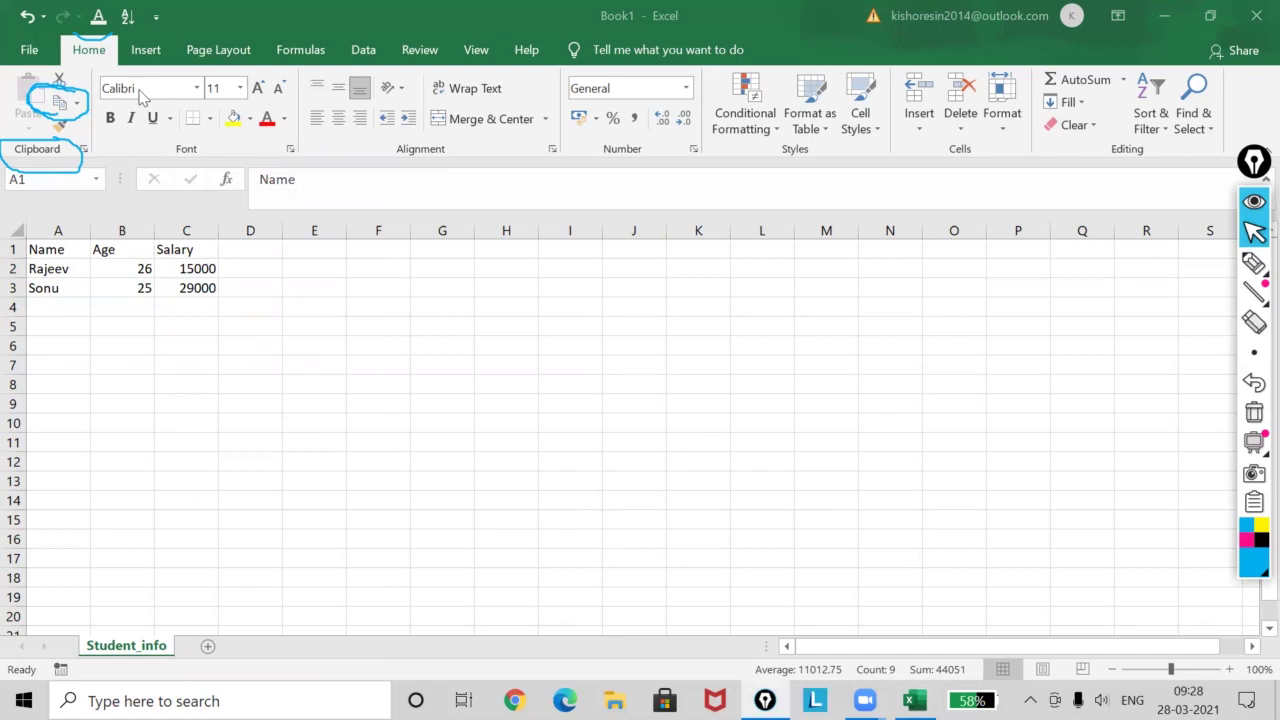
{"action": "left_click", "coordinate": [62, 107]}
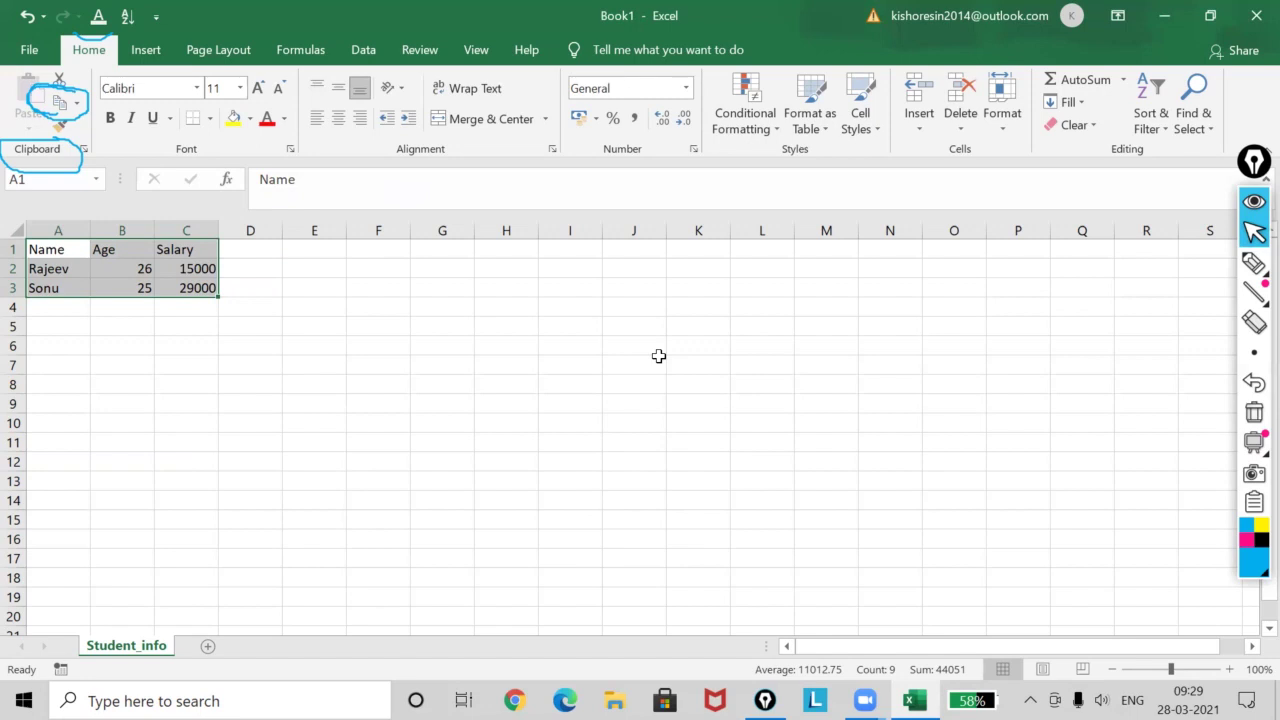
Bring up Quick Analysis for the table, then select empty cell N6
{"action": "key", "text": "ctrl+q"}
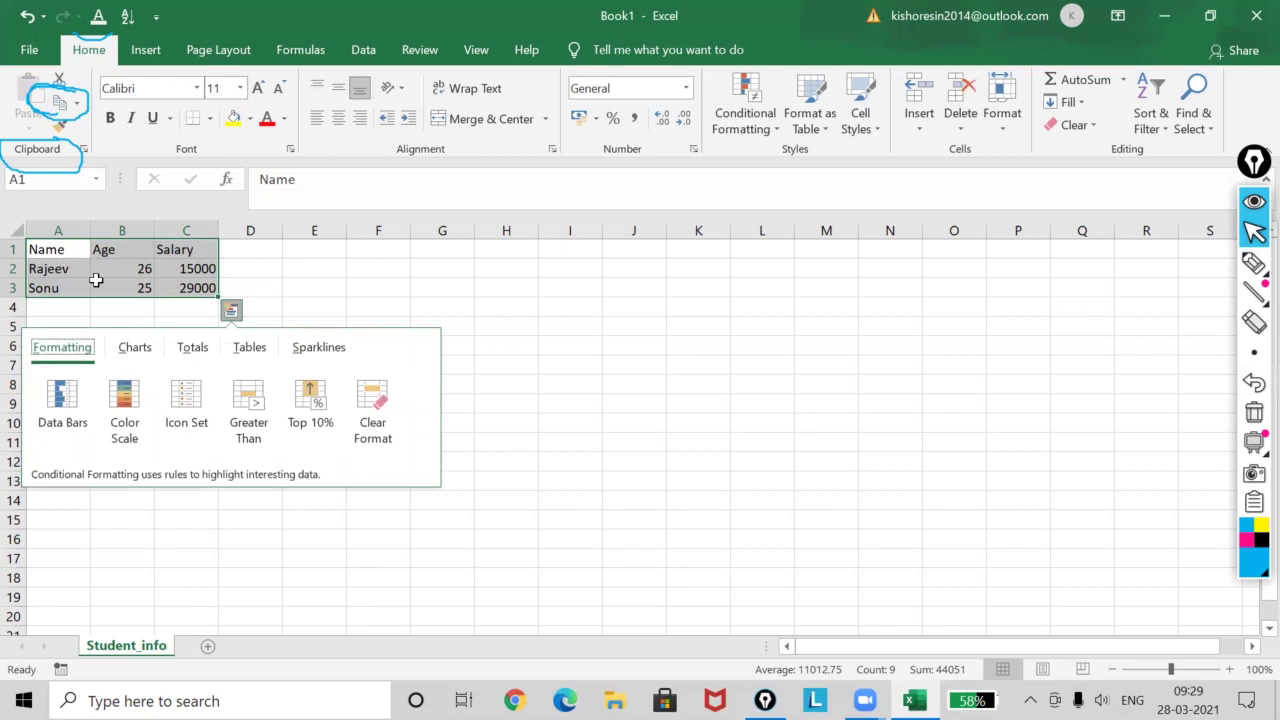
{"action": "left_click", "coordinate": [690, 342]}
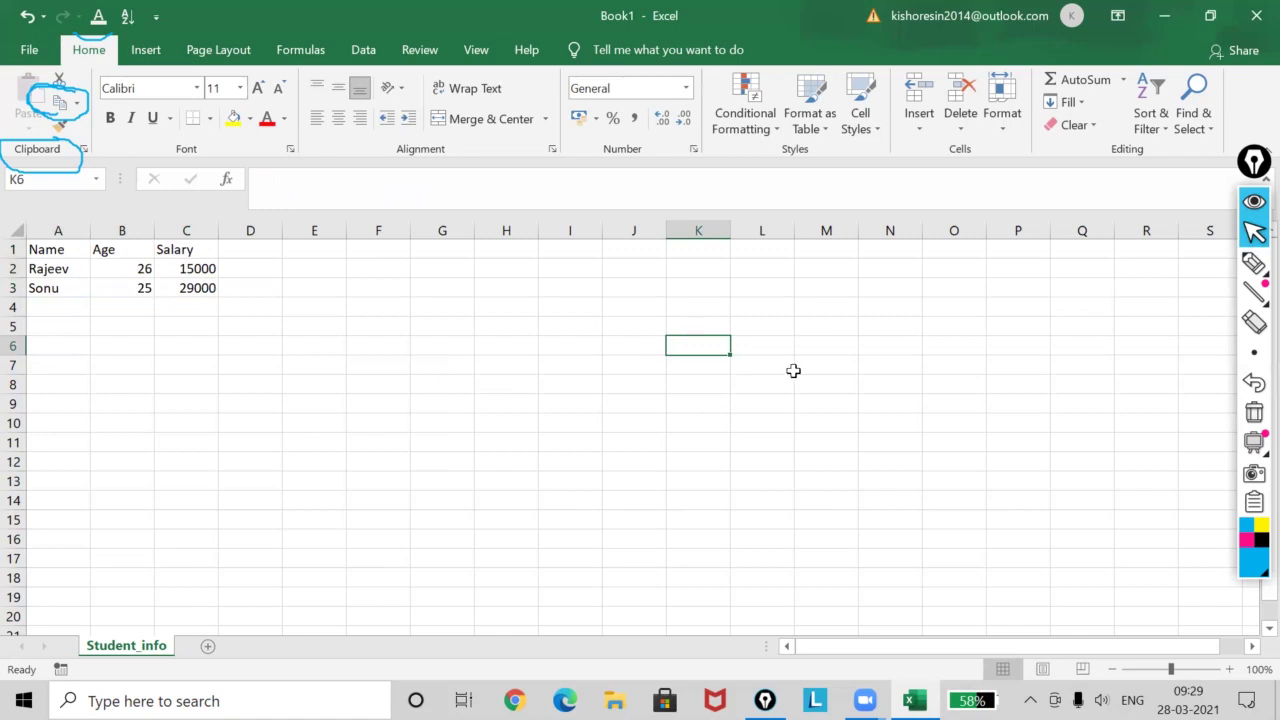
{"action": "left_click", "coordinate": [880, 346]}
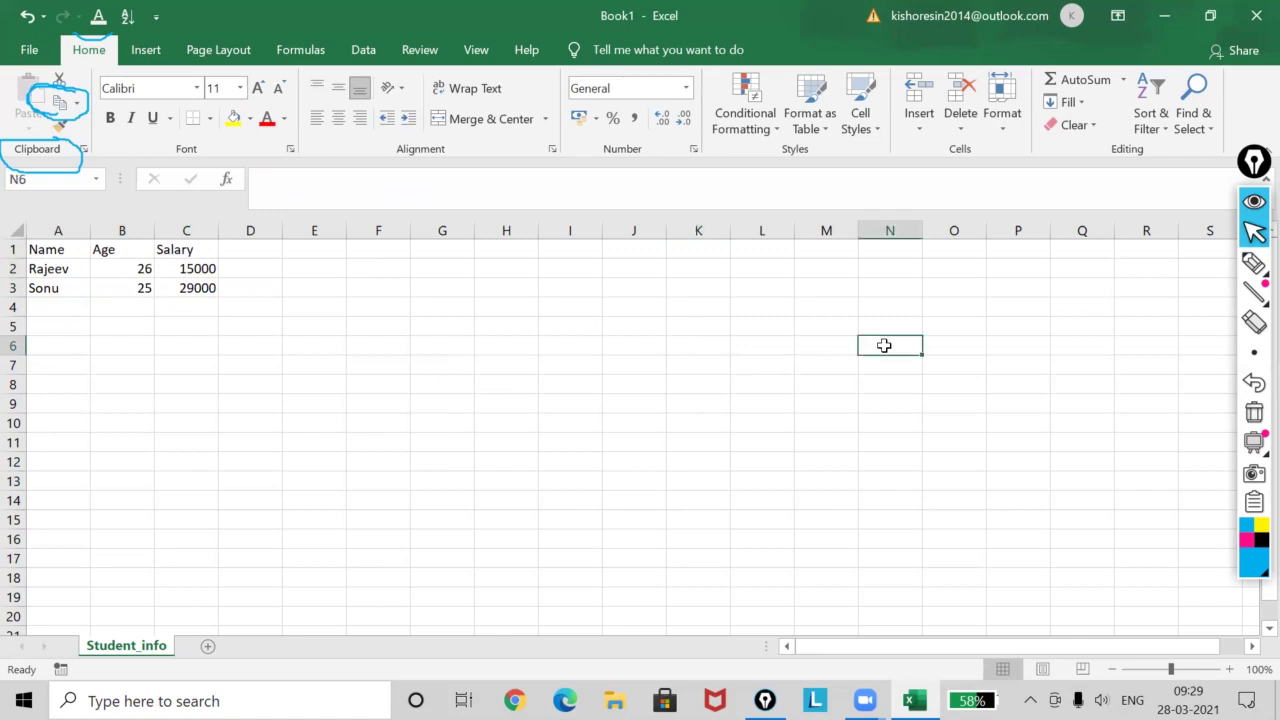
Annotate the table on screen, then reselect A1:C3 and copy it with Ctrl+C
{"action": "left_click", "coordinate": [1254, 263]}
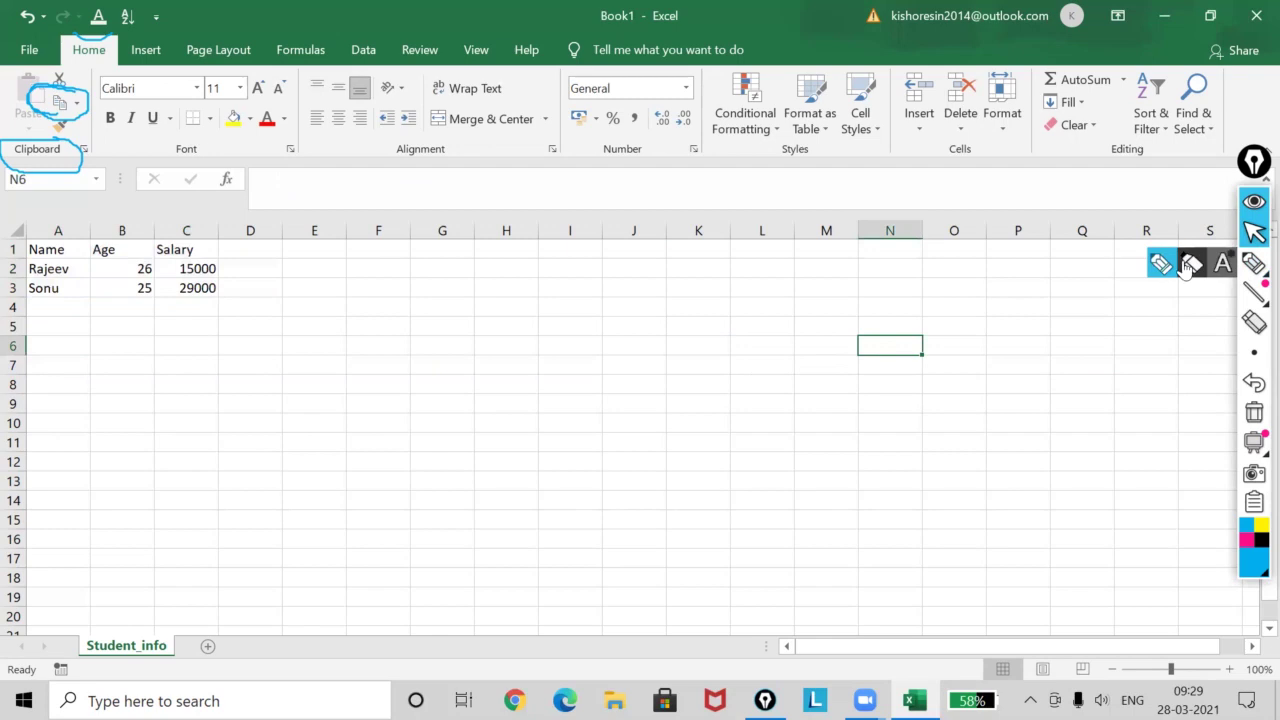
{"action": "left_click_drag", "start_coordinate": [876, 395], "coordinate": [897, 450]}
{"action": "mouse_move", "coordinate": [926, 383]}
{"action": "left_mouse_down"}
{"action": "mouse_move", "coordinate": [937, 457]}
{"action": "mouse_move", "coordinate": [947, 420]}
{"action": "mouse_move", "coordinate": [1005, 412]}
{"action": "mouse_move", "coordinate": [1036, 345]}
{"action": "mouse_move", "coordinate": [1050, 428]}
{"action": "mouse_move", "coordinate": [1100, 376]}
{"action": "mouse_move", "coordinate": [1106, 416]}
{"action": "left_mouse_up"}
{"action": "left_click_drag", "start_coordinate": [1136, 343], "coordinate": [1193, 350]}
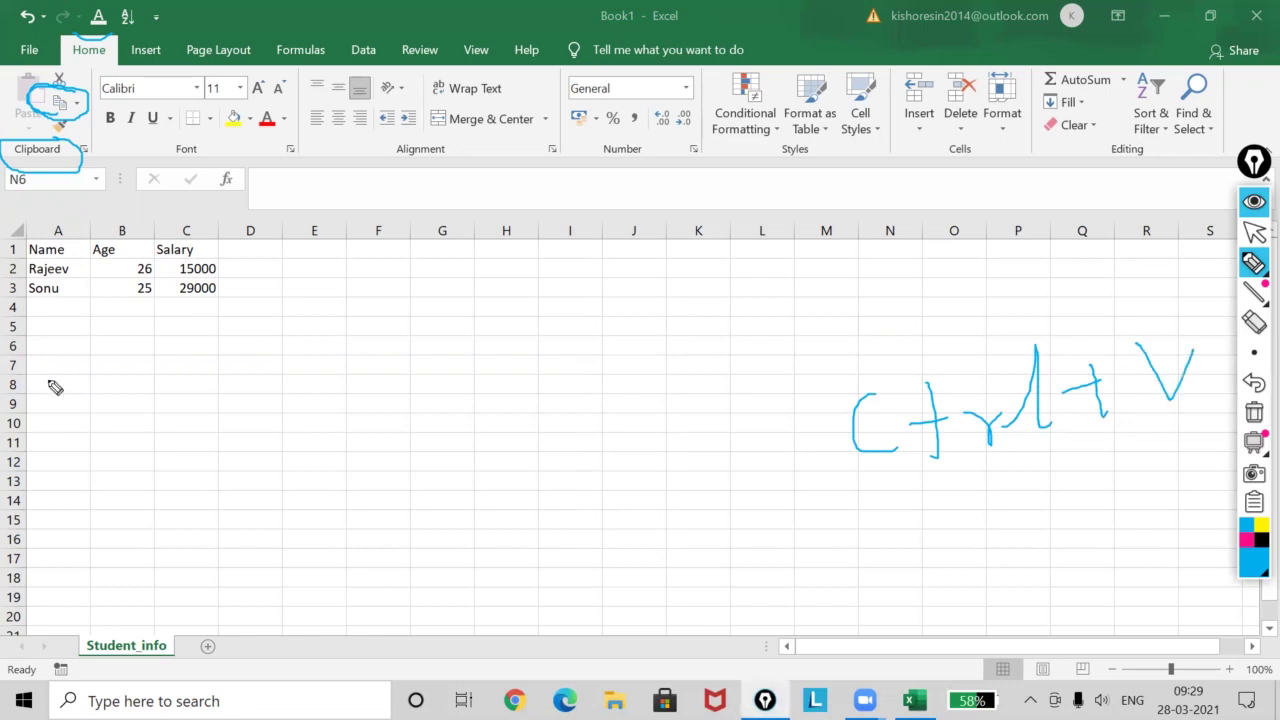
{"action": "left_click_drag", "start_coordinate": [58, 341], "coordinate": [62, 378]}
{"action": "mouse_move", "coordinate": [93, 316]}
{"action": "left_mouse_down"}
{"action": "mouse_move", "coordinate": [110, 377]}
{"action": "mouse_move", "coordinate": [116, 347]}
{"action": "mouse_move", "coordinate": [136, 346]}
{"action": "left_mouse_up"}
{"action": "mouse_move", "coordinate": [145, 293]}
{"action": "left_mouse_down"}
{"action": "mouse_move", "coordinate": [163, 350]}
{"action": "mouse_move", "coordinate": [220, 320]}
{"action": "mouse_move", "coordinate": [227, 358]}
{"action": "left_mouse_up"}
{"action": "mouse_move", "coordinate": [280, 299]}
{"action": "left_mouse_down"}
{"action": "mouse_move", "coordinate": [285, 368]}
{"action": "mouse_move", "coordinate": [312, 366]}
{"action": "left_mouse_up"}
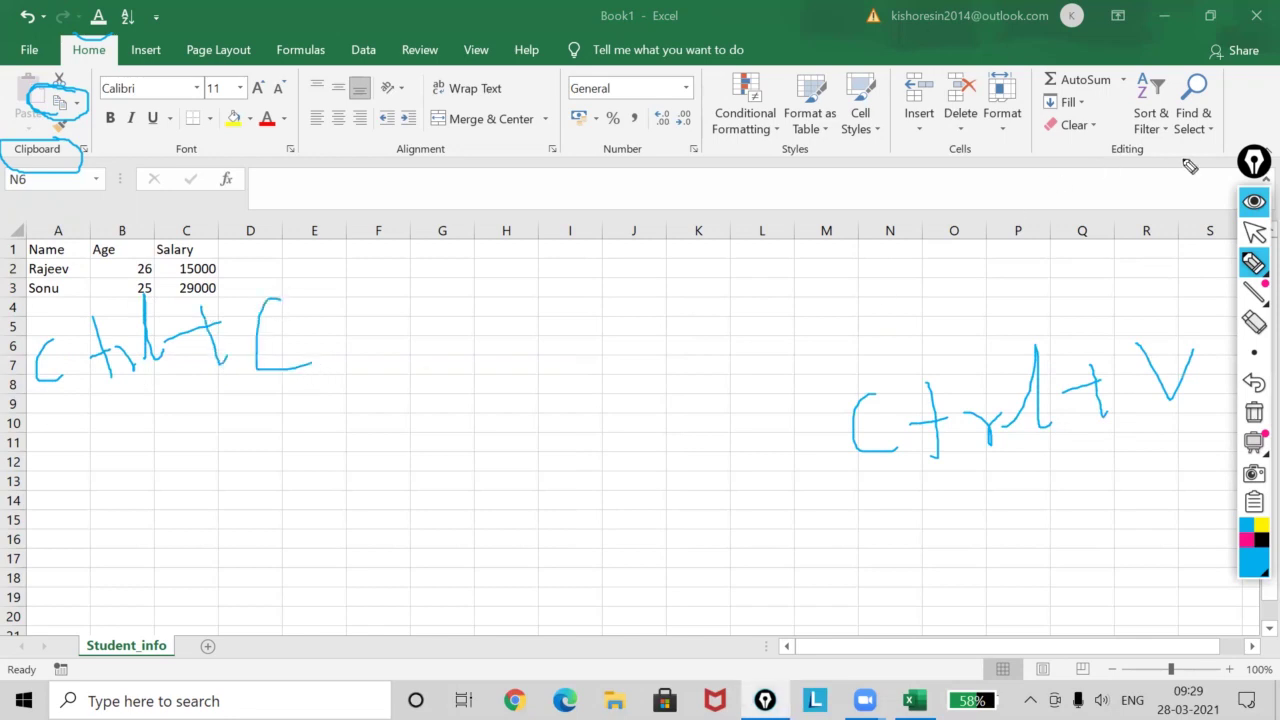
{"action": "left_click", "coordinate": [1255, 234]}
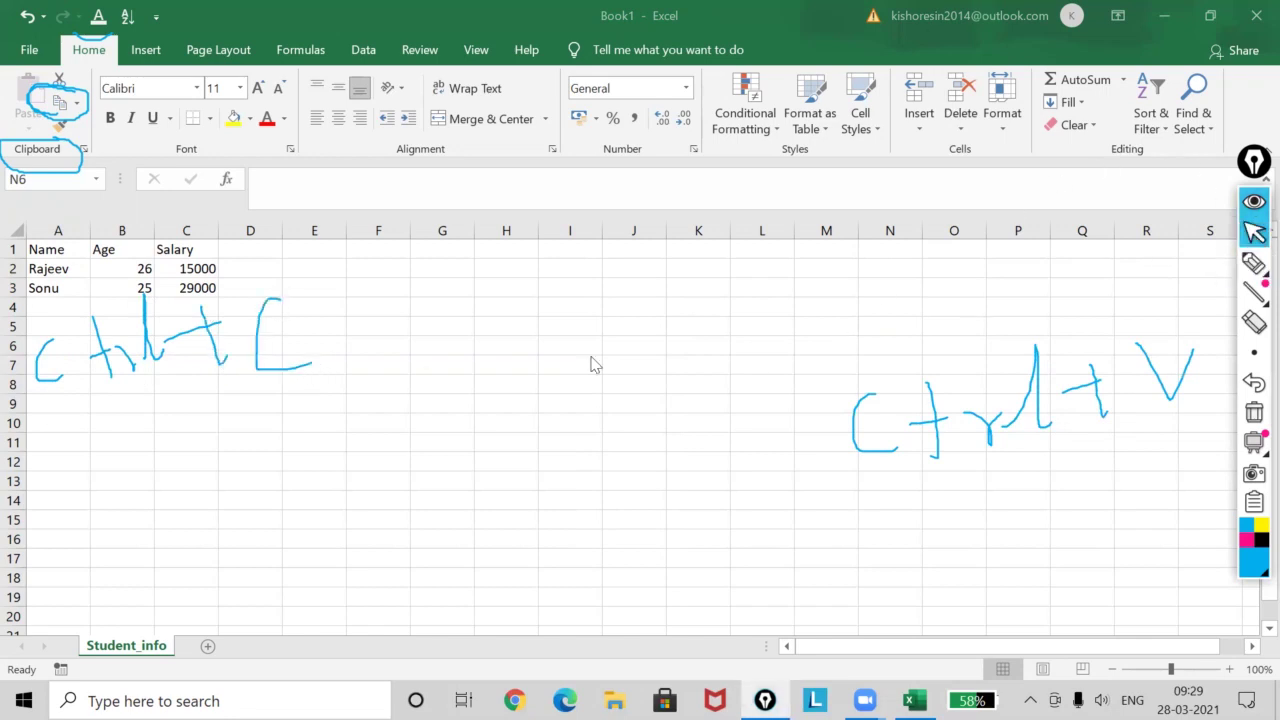
{"action": "left_click_drag", "start_coordinate": [47, 249], "coordinate": [182, 280]}
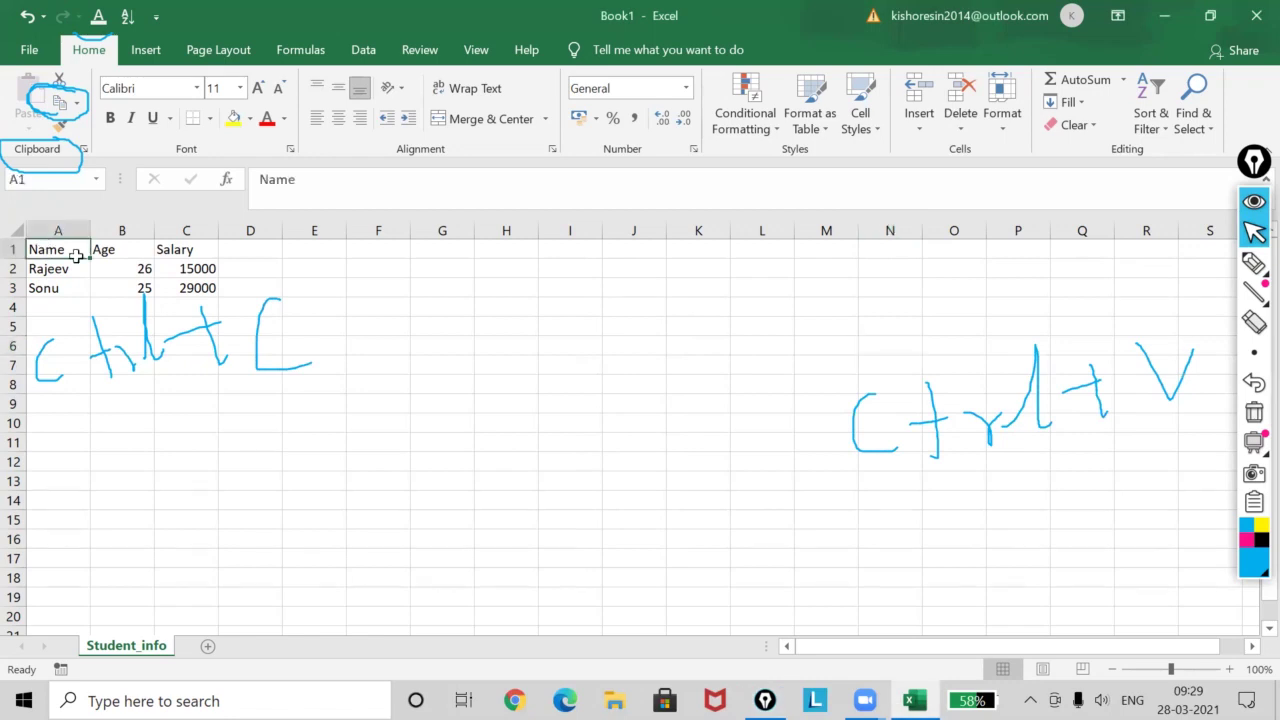
{"action": "key", "text": "ctrl+c"}
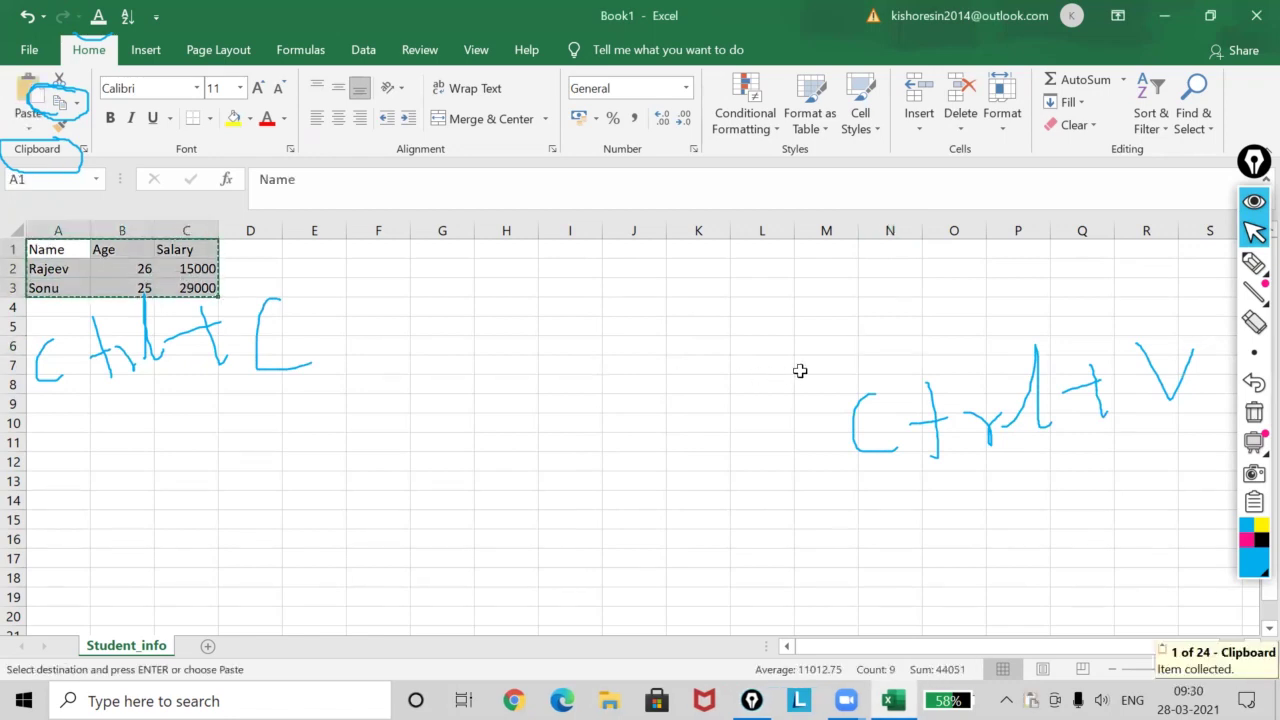
{"action": "left_click", "coordinate": [887, 265]}
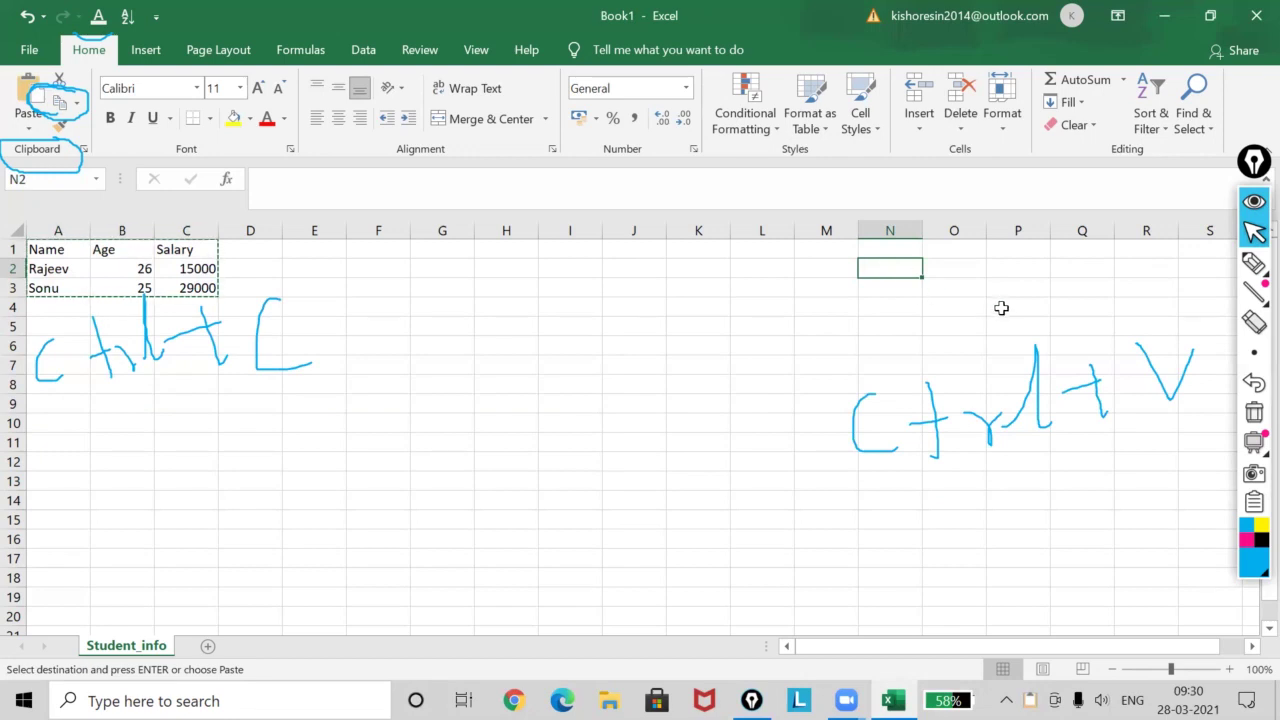
{"action": "key", "text": "ctrl+v"}
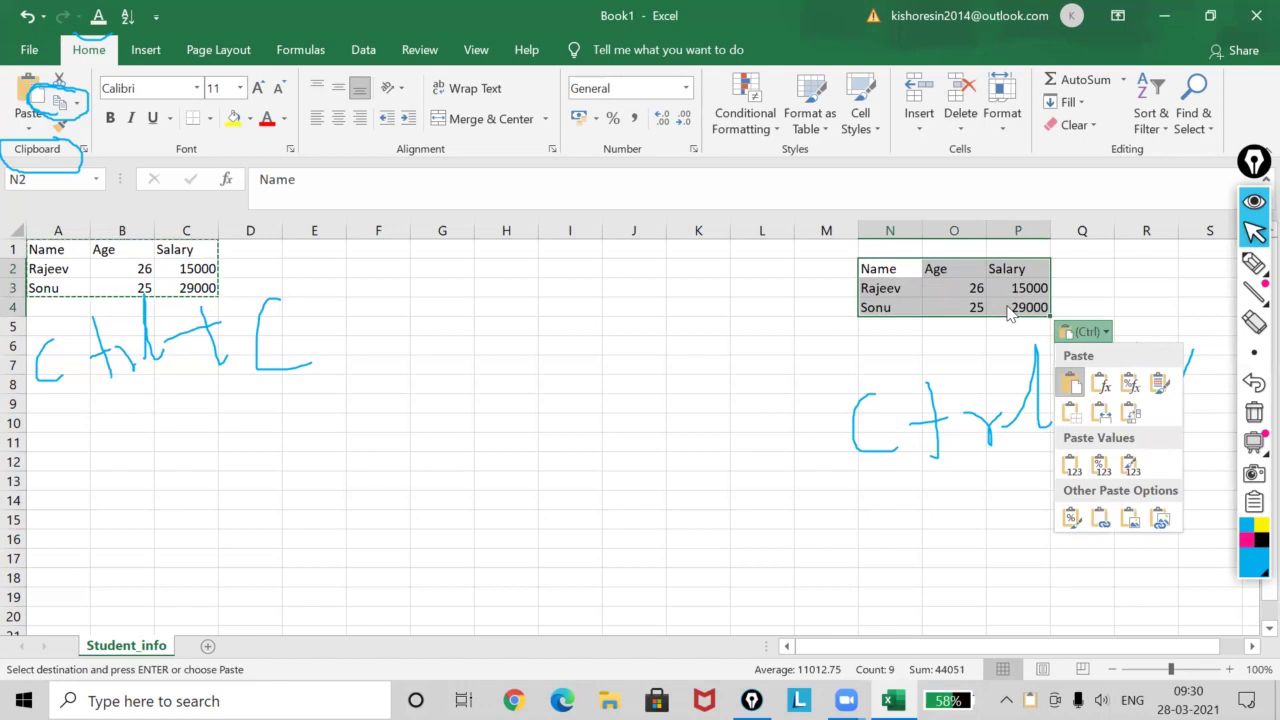
{"action": "key", "text": "Escape"}
{"action": "right_click", "coordinate": [890, 273]}
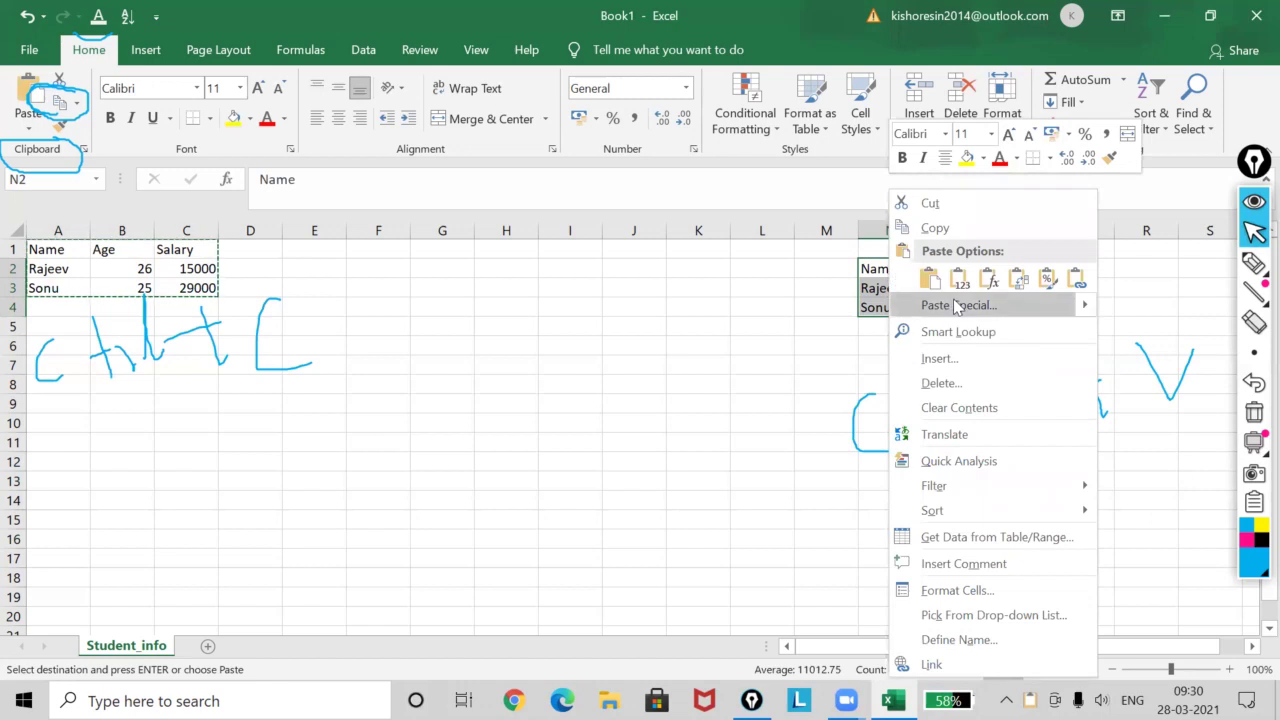
{"action": "key", "text": "ctrl+v"}
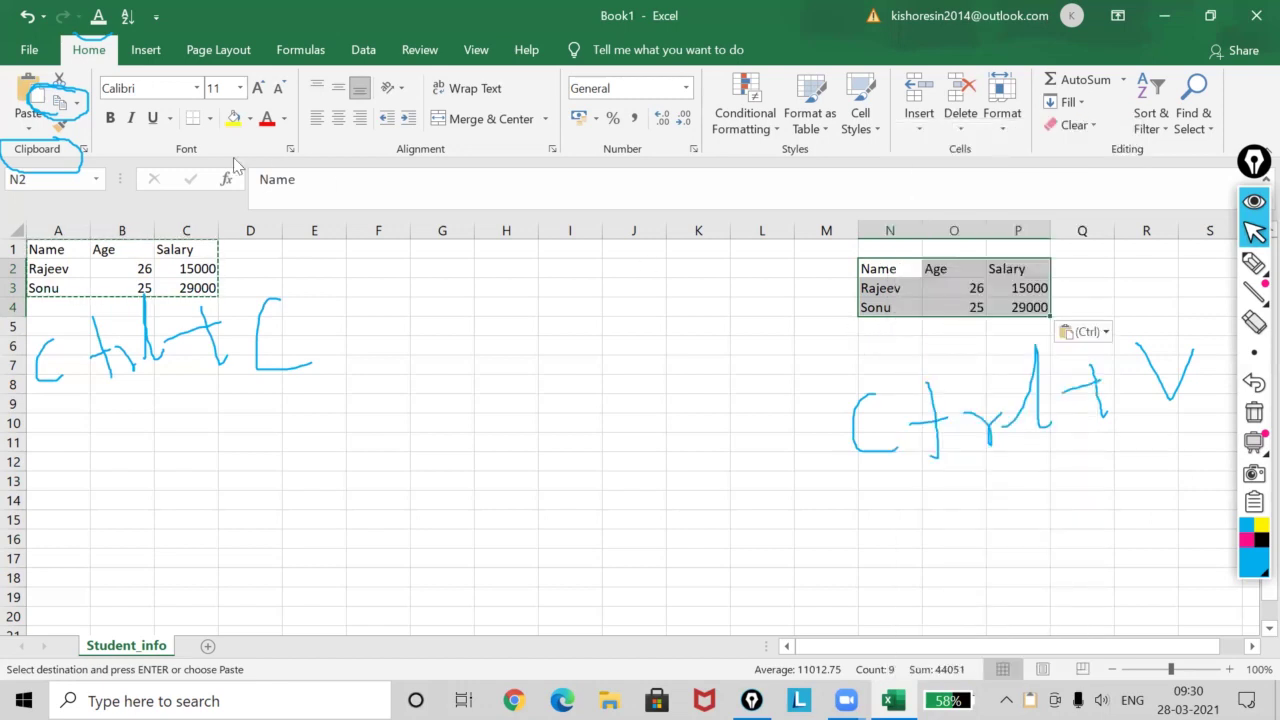
{"action": "left_click", "coordinate": [1254, 412]}
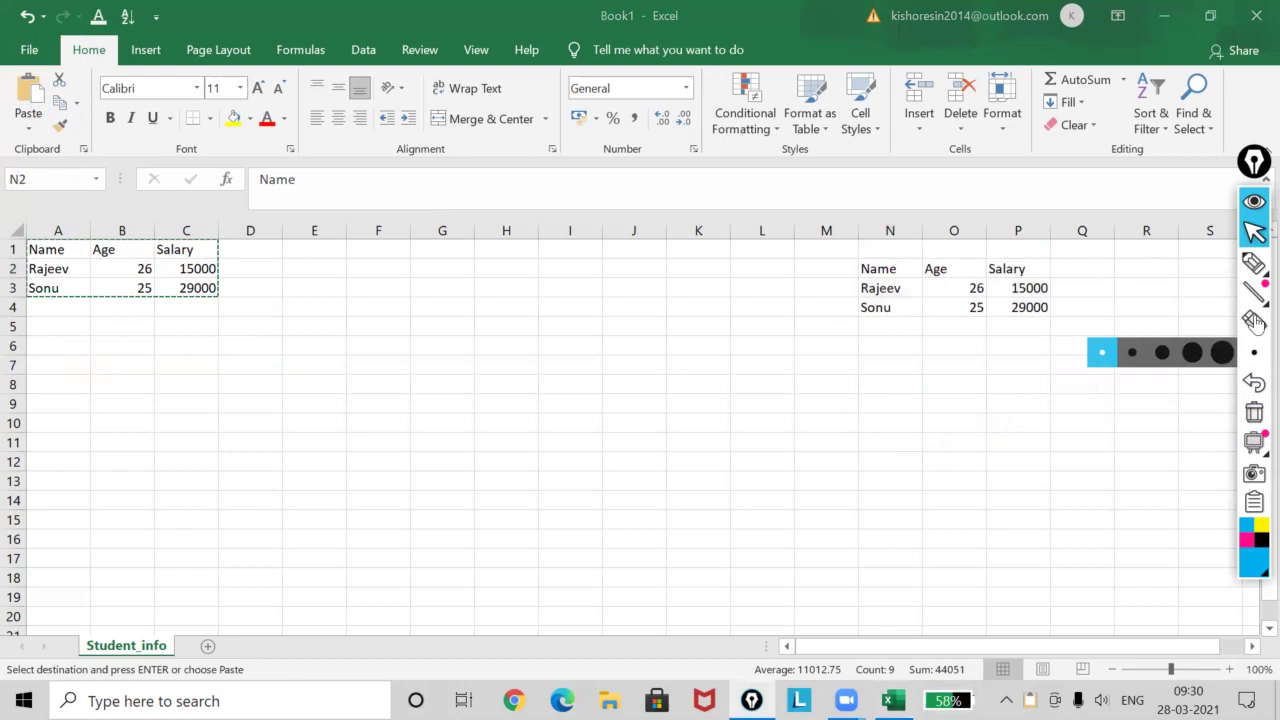
{"action": "left_click", "coordinate": [1252, 264]}
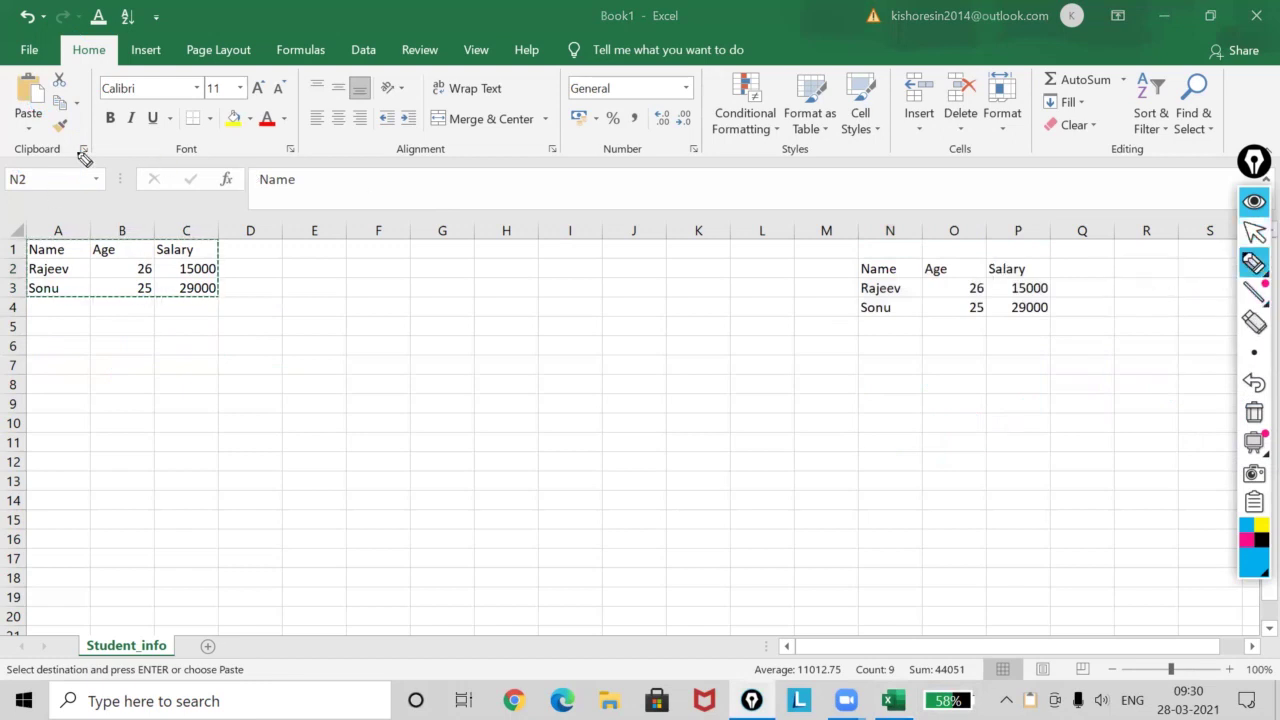
{"action": "left_click_drag", "start_coordinate": [82, 110], "coordinate": [103, 120]}
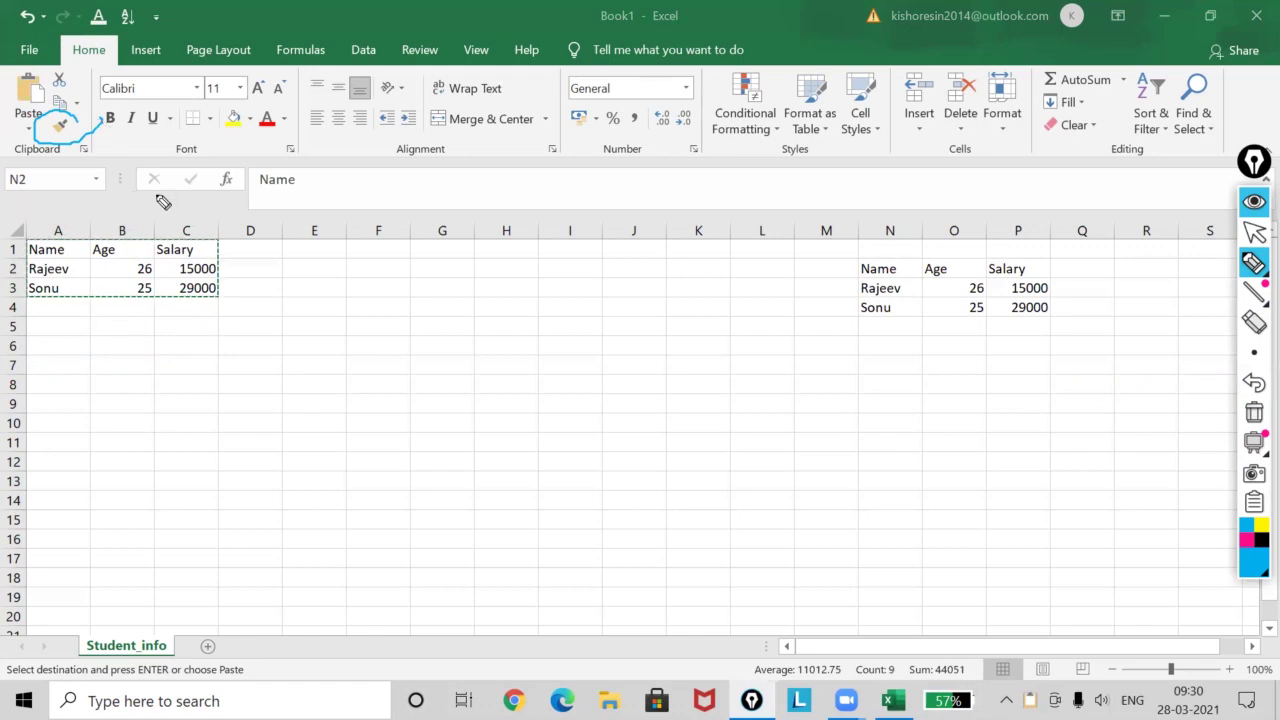
{"action": "left_click", "coordinate": [1254, 231]}
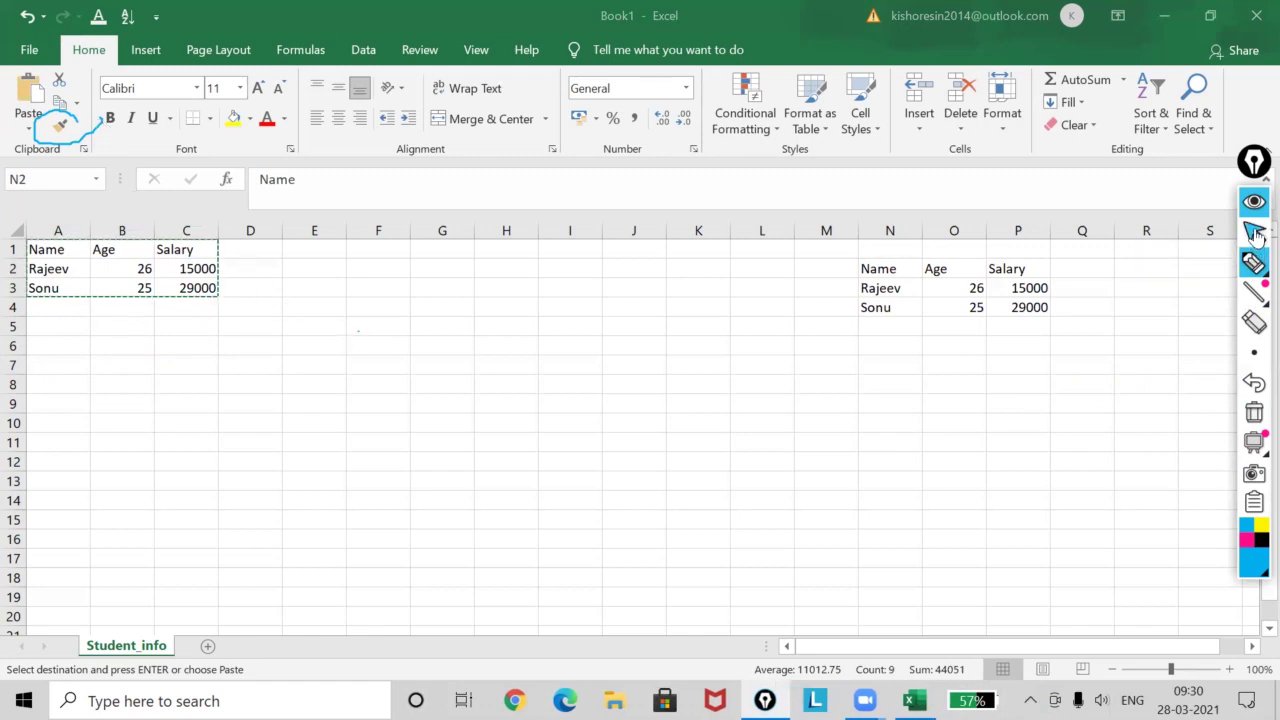
{"action": "key", "text": "ctrl+v"}
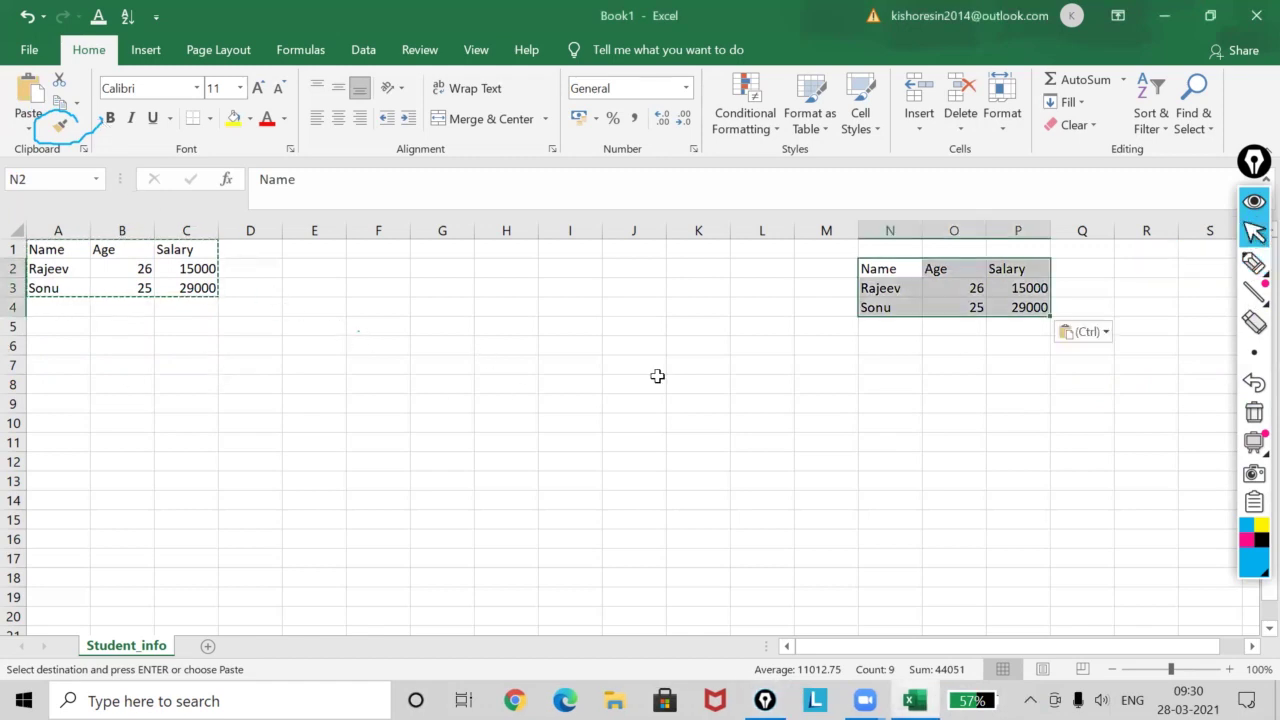
{"action": "key", "text": "Escape"}
Undo the last change, reselect A1:C3 and cut it with the Home tab's Cut button
{"action": "key", "text": "ctrl+z"}
{"action": "left_click", "coordinate": [334, 403]}
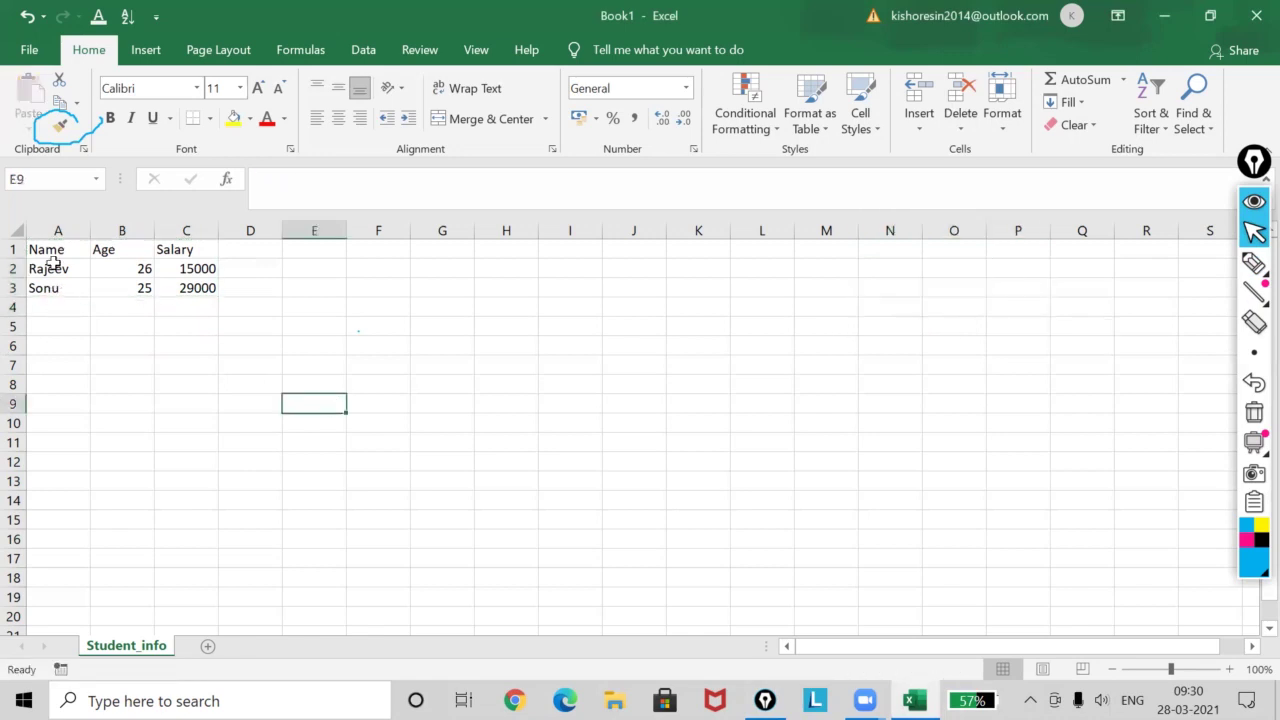
{"action": "left_click", "coordinate": [35, 248]}
{"action": "left_click_drag", "start_coordinate": [35, 248], "coordinate": [178, 281]}
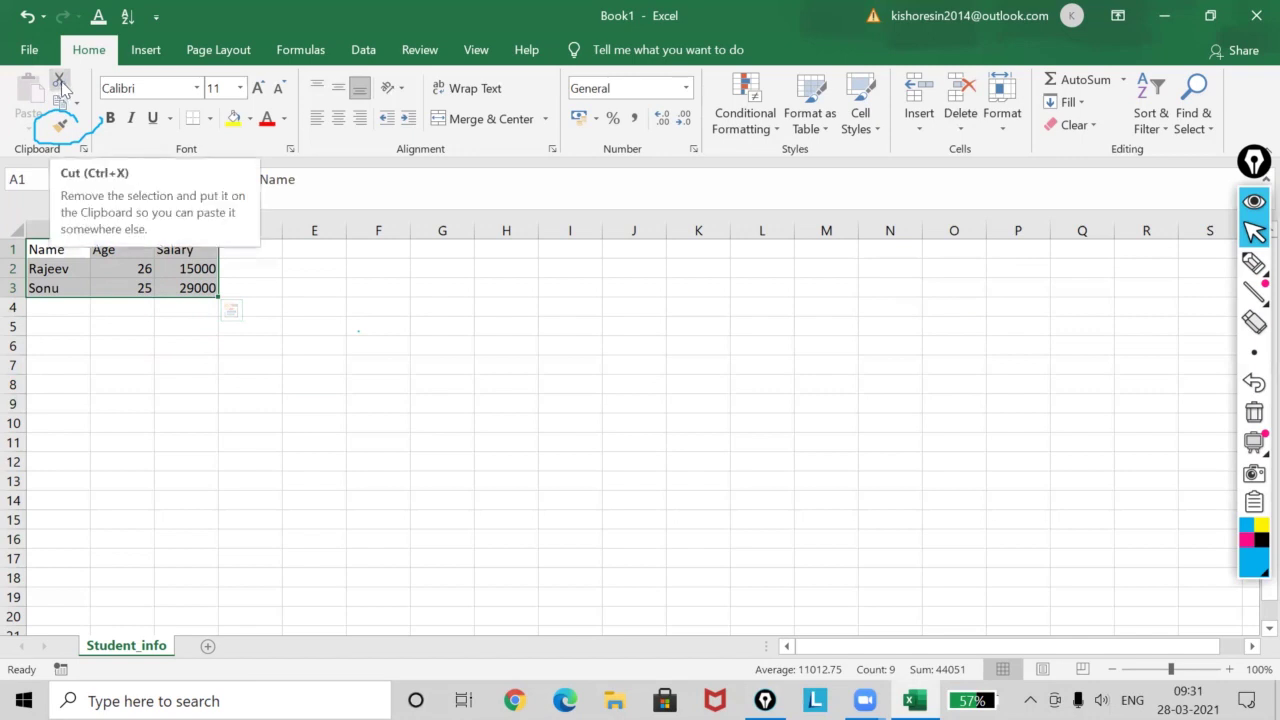
{"action": "left_click", "coordinate": [1254, 262]}
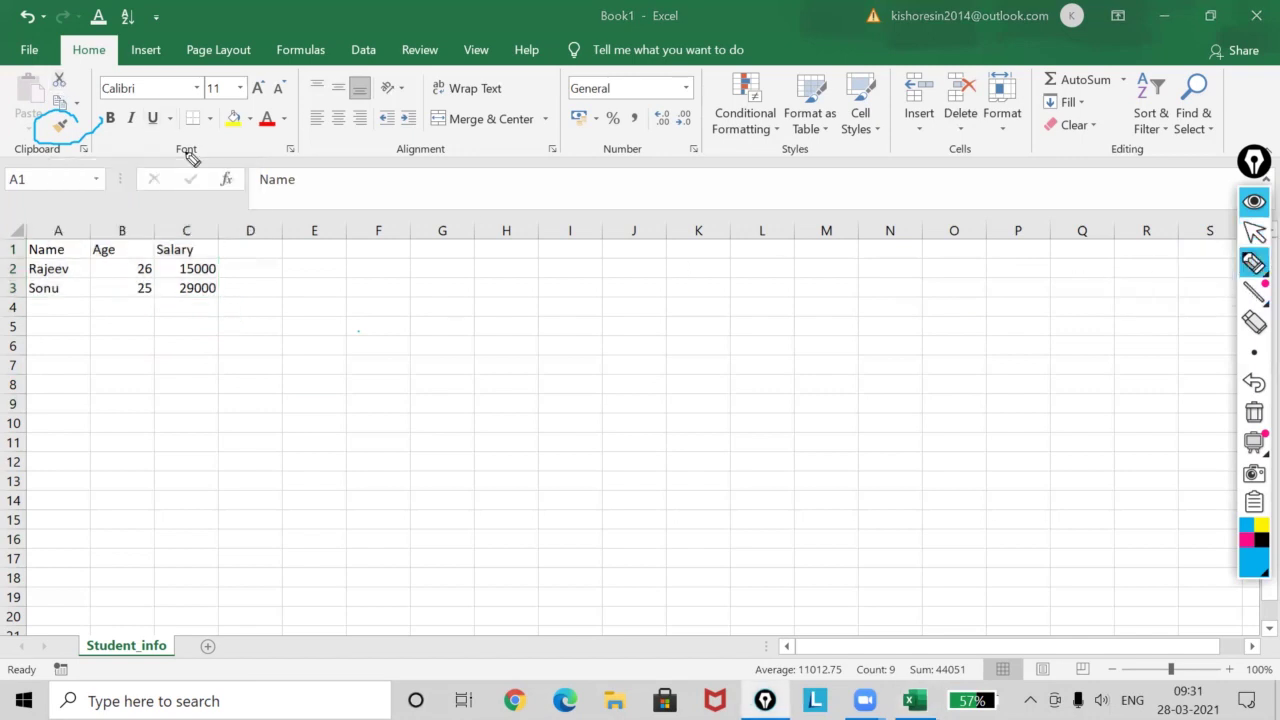
{"action": "mouse_move", "coordinate": [76, 66]}
{"action": "left_mouse_down"}
{"action": "mouse_move", "coordinate": [48, 92]}
{"action": "mouse_move", "coordinate": [76, 68]}
{"action": "left_mouse_up"}
{"action": "left_click", "coordinate": [1255, 233]}
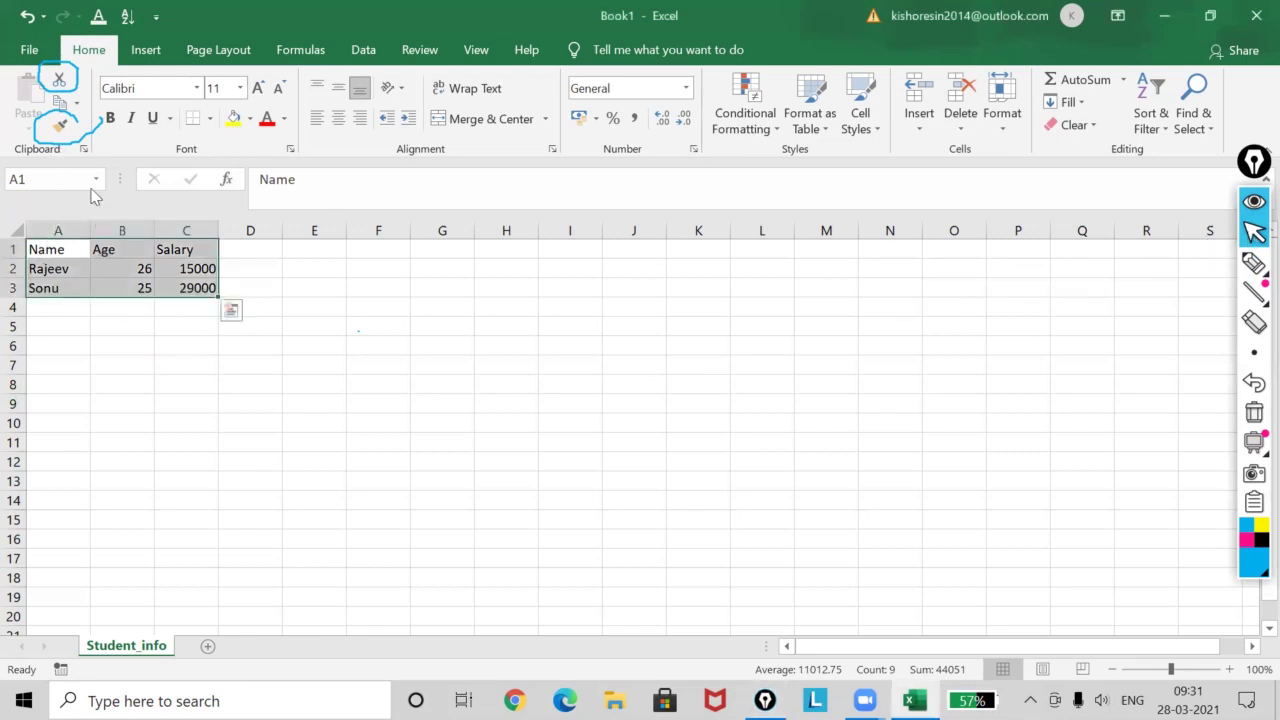
{"action": "left_click", "coordinate": [58, 80]}
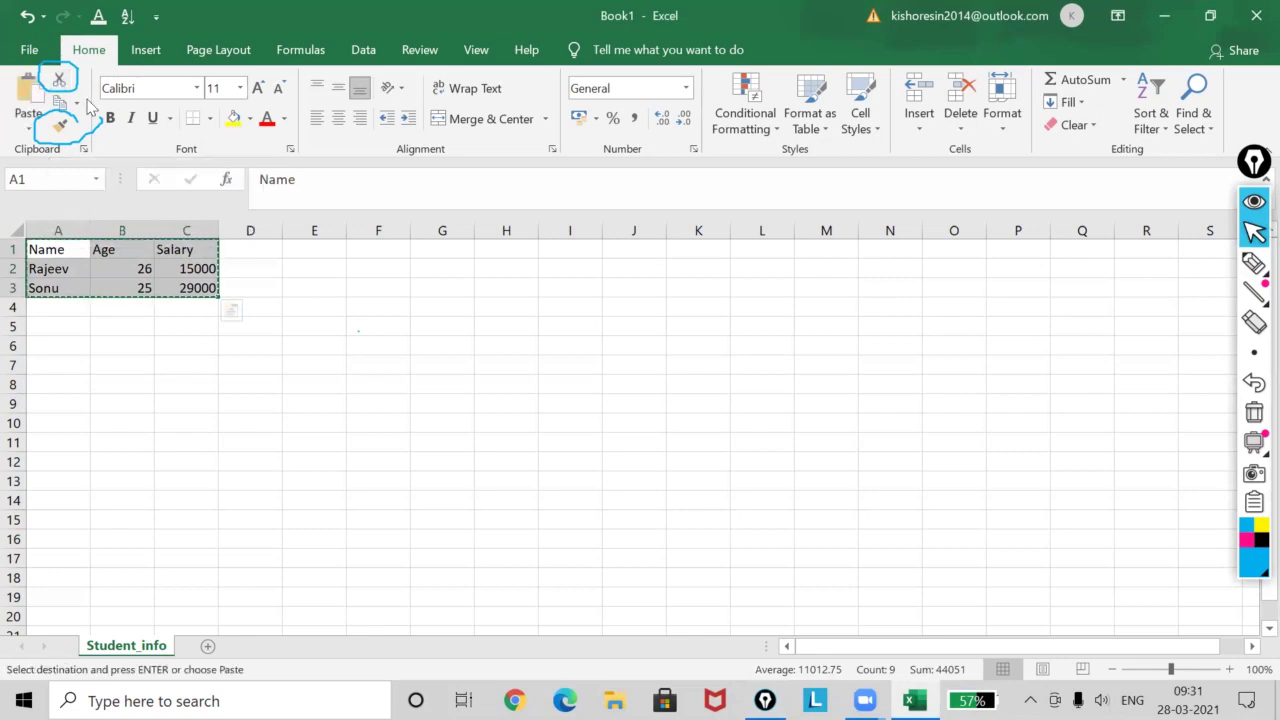
Paste the cut table at cell N10 so it occupies N10:P12
{"action": "right_click", "coordinate": [145, 279]}
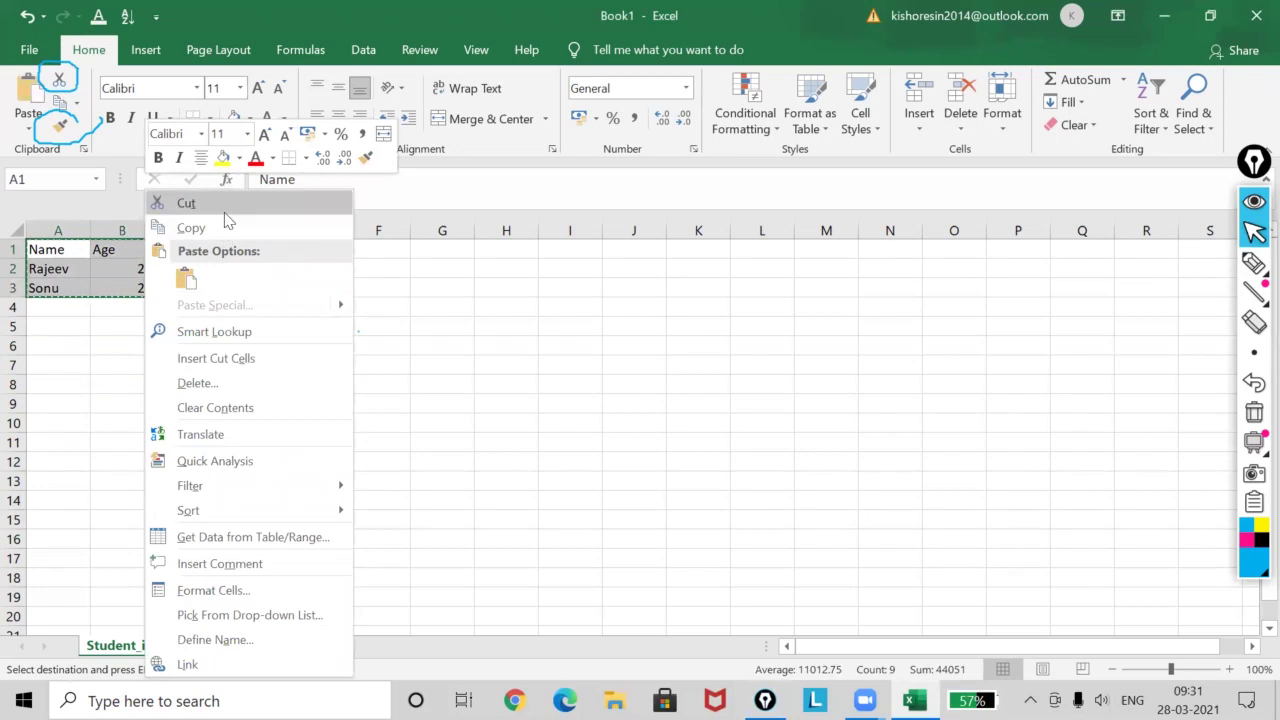
{"action": "left_click", "coordinate": [1254, 263]}
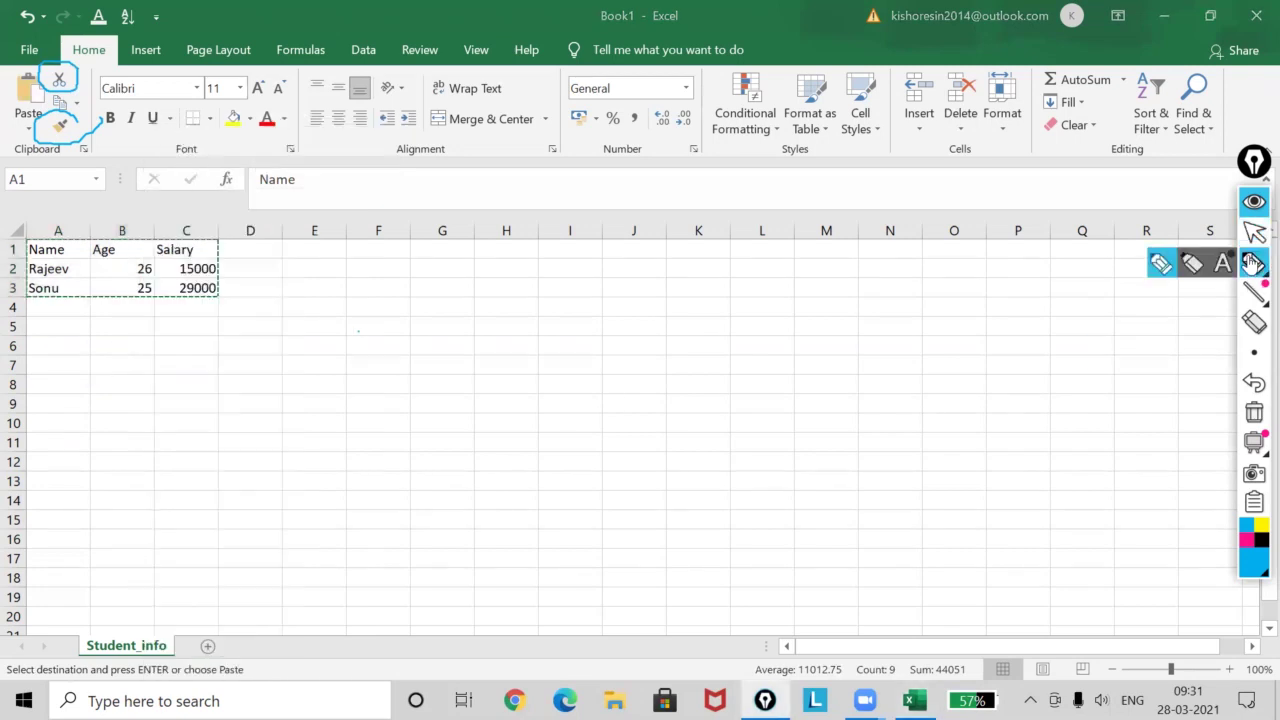
{"action": "left_click_drag", "start_coordinate": [65, 357], "coordinate": [48, 396]}
{"action": "mouse_move", "coordinate": [69, 334]}
{"action": "left_mouse_down"}
{"action": "mouse_move", "coordinate": [93, 423]}
{"action": "mouse_move", "coordinate": [113, 360]}
{"action": "mouse_move", "coordinate": [145, 355]}
{"action": "left_mouse_up"}
{"action": "mouse_move", "coordinate": [168, 305]}
{"action": "left_mouse_down"}
{"action": "mouse_move", "coordinate": [180, 360]}
{"action": "mouse_move", "coordinate": [250, 322]}
{"action": "mouse_move", "coordinate": [233, 355]}
{"action": "left_mouse_up"}
{"action": "mouse_move", "coordinate": [270, 305]}
{"action": "left_mouse_down"}
{"action": "mouse_move", "coordinate": [337, 342]}
{"action": "mouse_move", "coordinate": [283, 352]}
{"action": "left_mouse_up"}
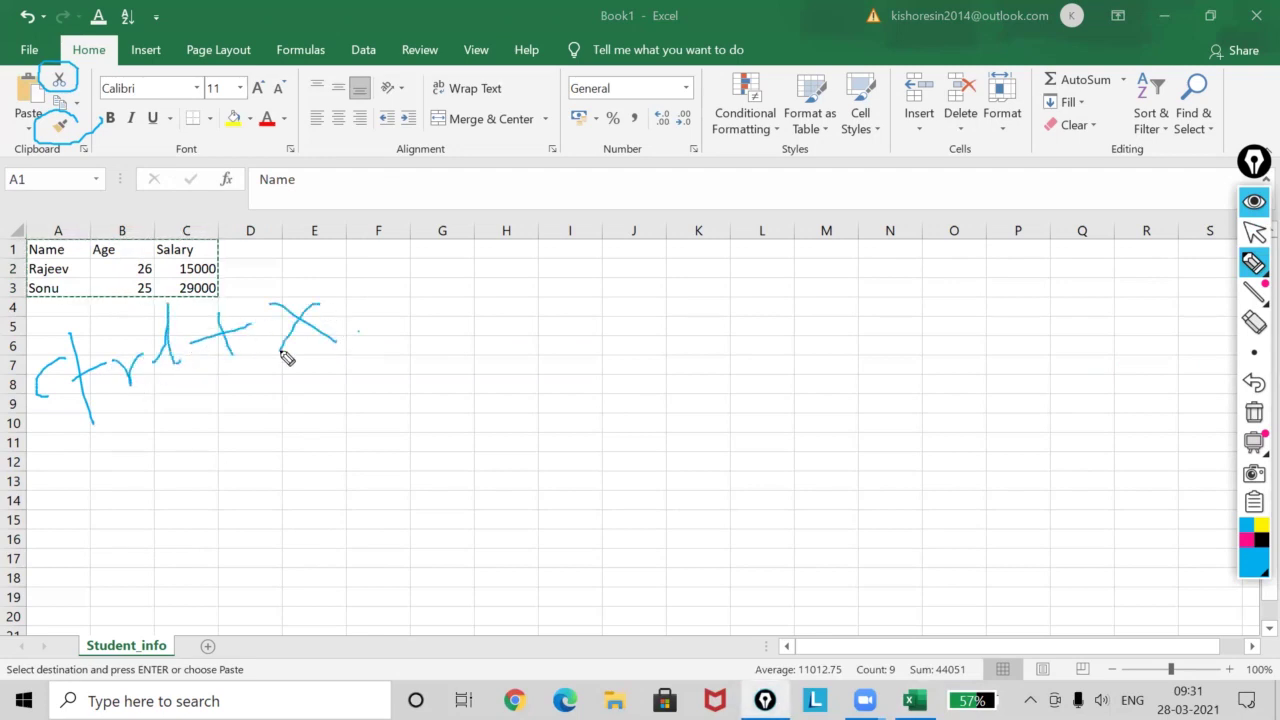
{"action": "left_click", "coordinate": [1254, 232]}
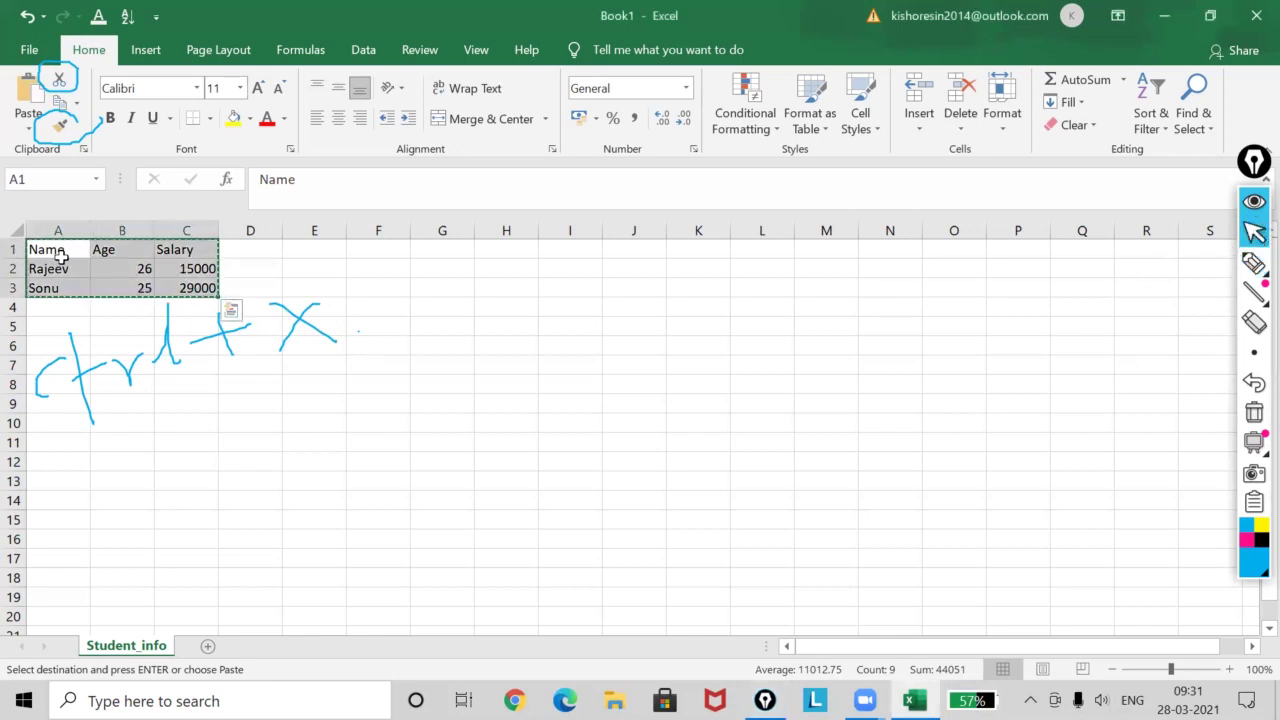
{"action": "key", "text": "ctrl+q"}
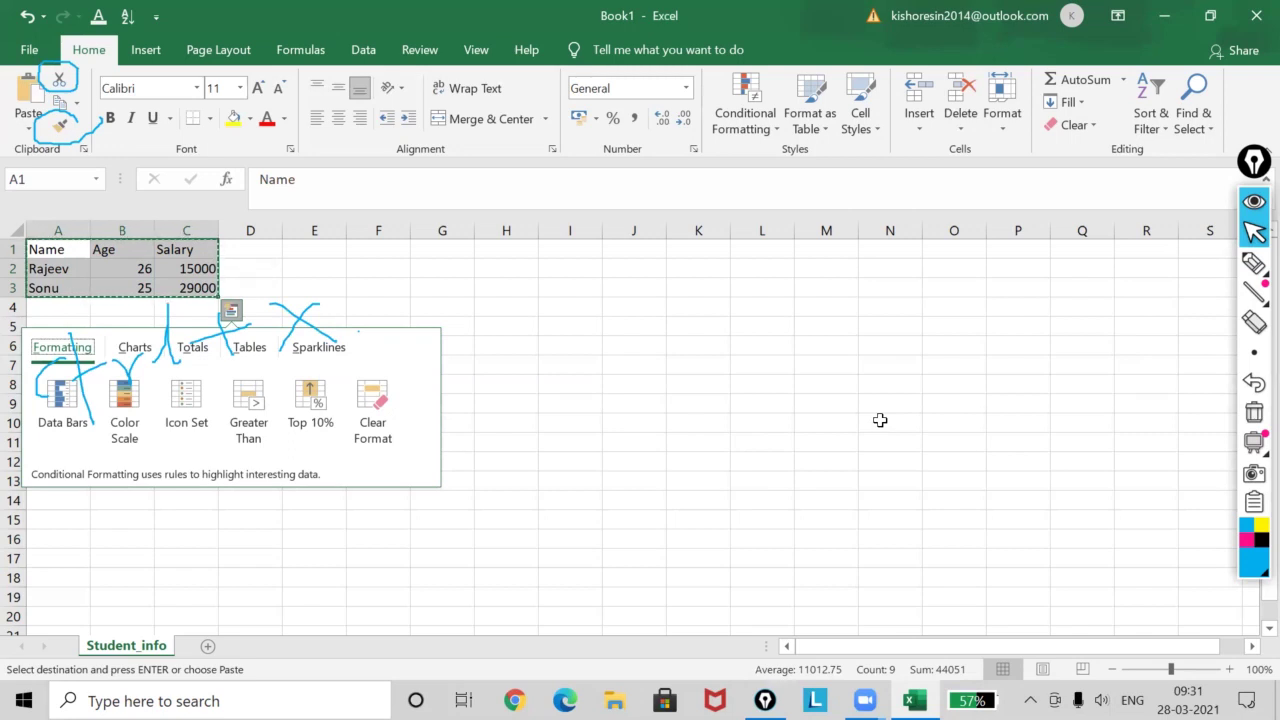
{"action": "left_click", "coordinate": [880, 420]}
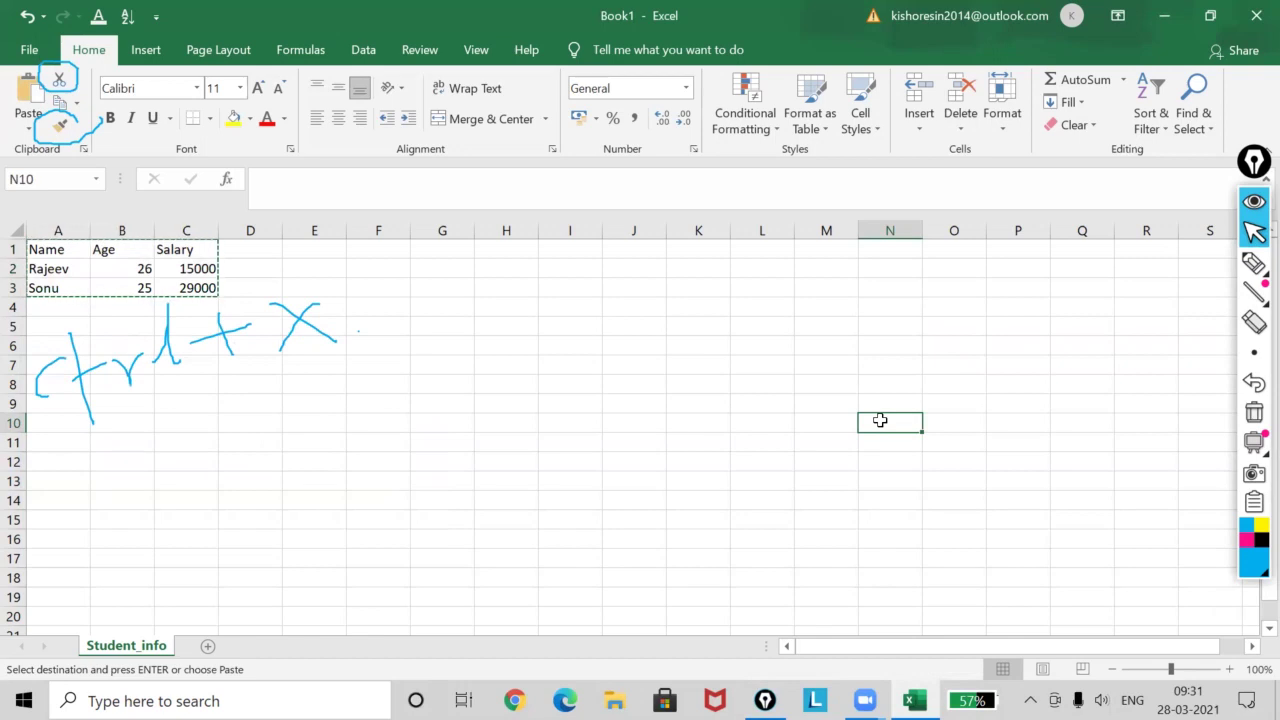
{"action": "key", "text": "ctrl+v"}
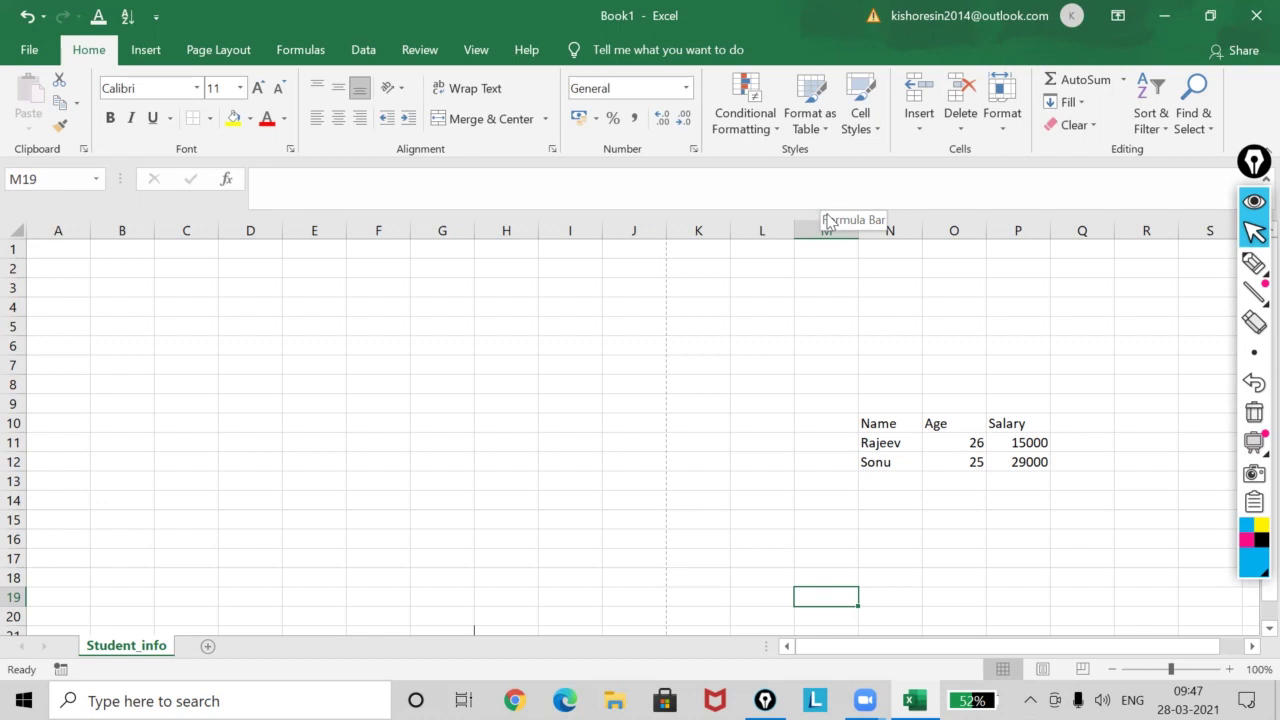
Select N10:P12, paste it back starting at A1, then select the Name heading
{"action": "left_click", "coordinate": [886, 423]}
{"action": "left_click", "coordinate": [938, 423]}
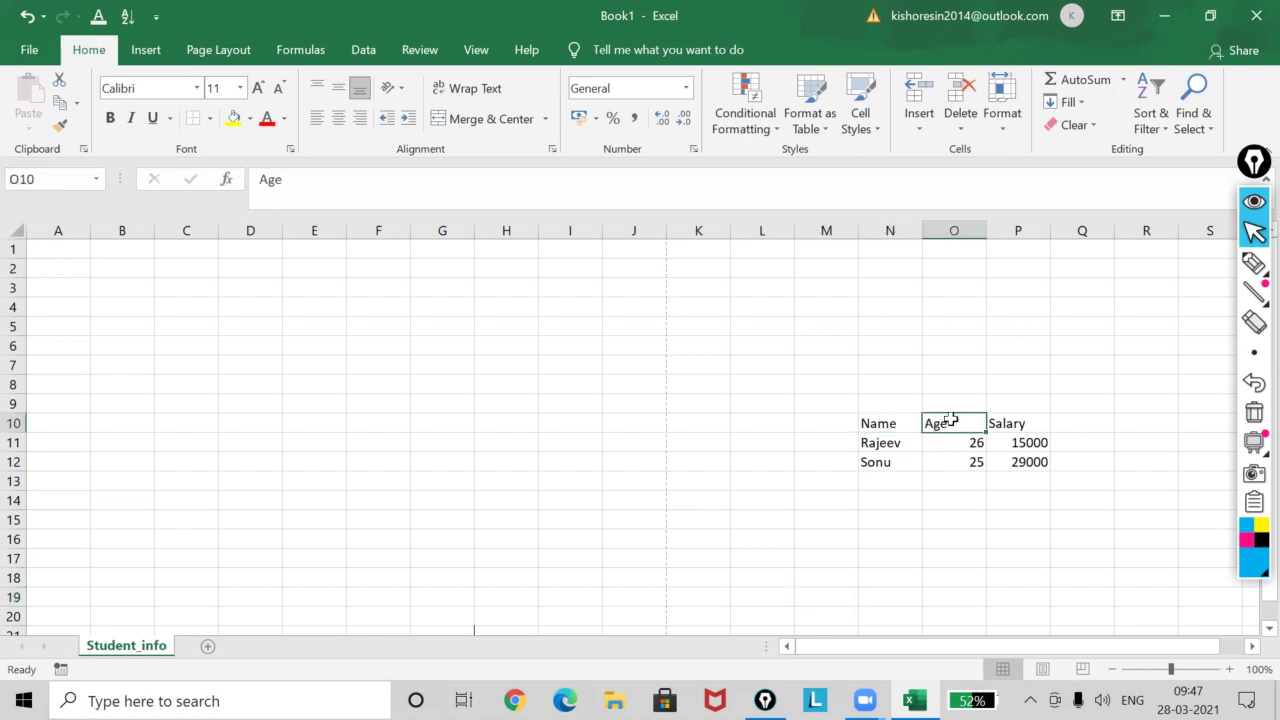
{"action": "left_click", "coordinate": [994, 422]}
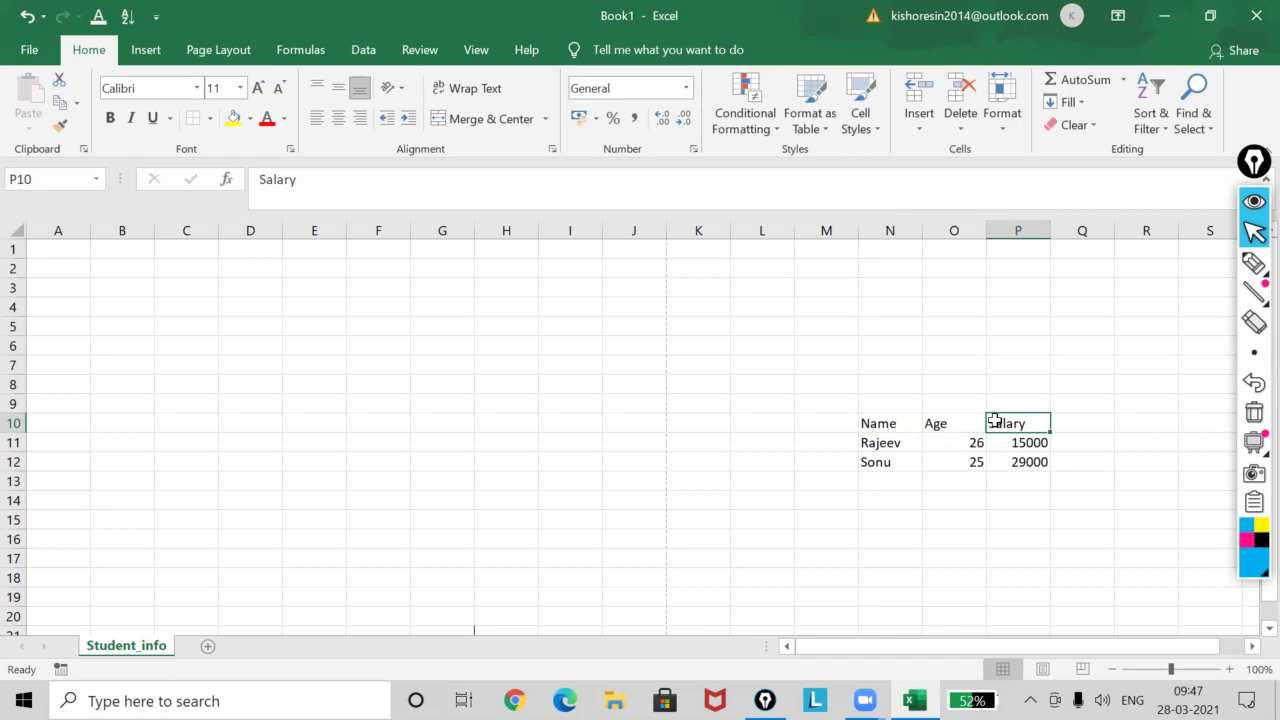
{"action": "left_click_drag", "start_coordinate": [877, 423], "coordinate": [1032, 462]}
{"action": "key", "text": "ctrl+c"}
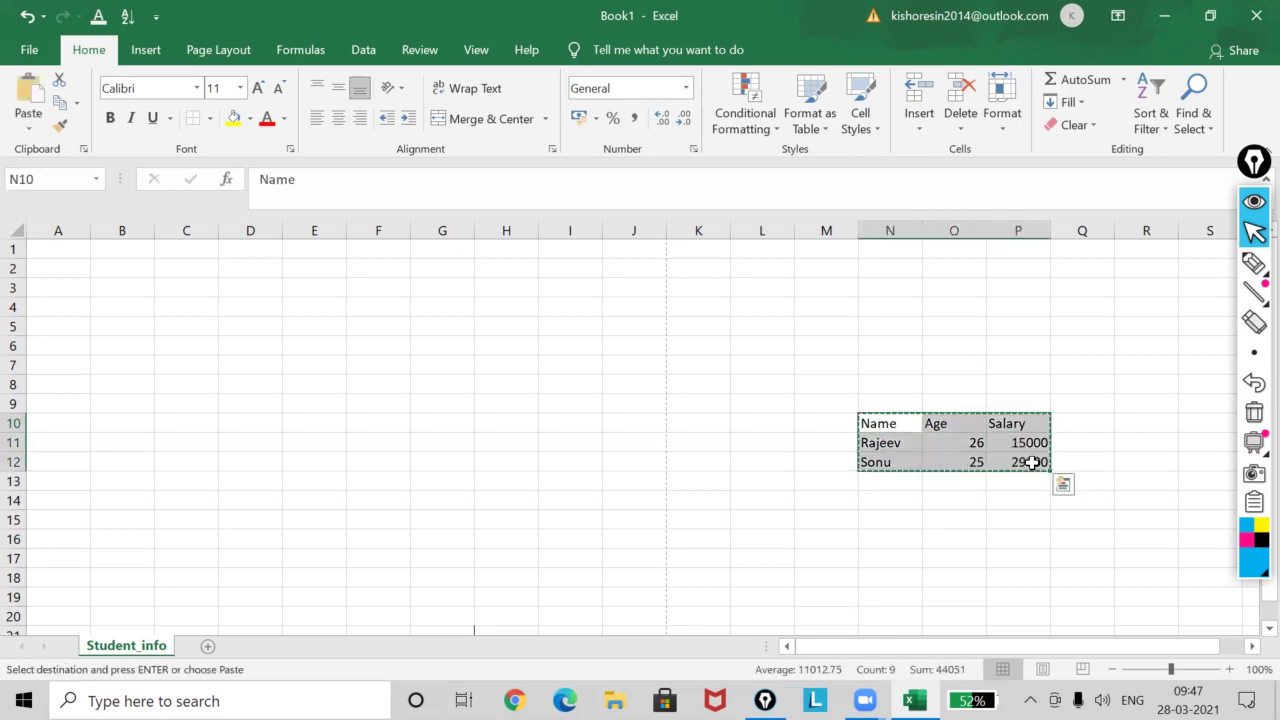
{"action": "left_click", "coordinate": [61, 251]}
{"action": "key", "text": "ctrl+v"}
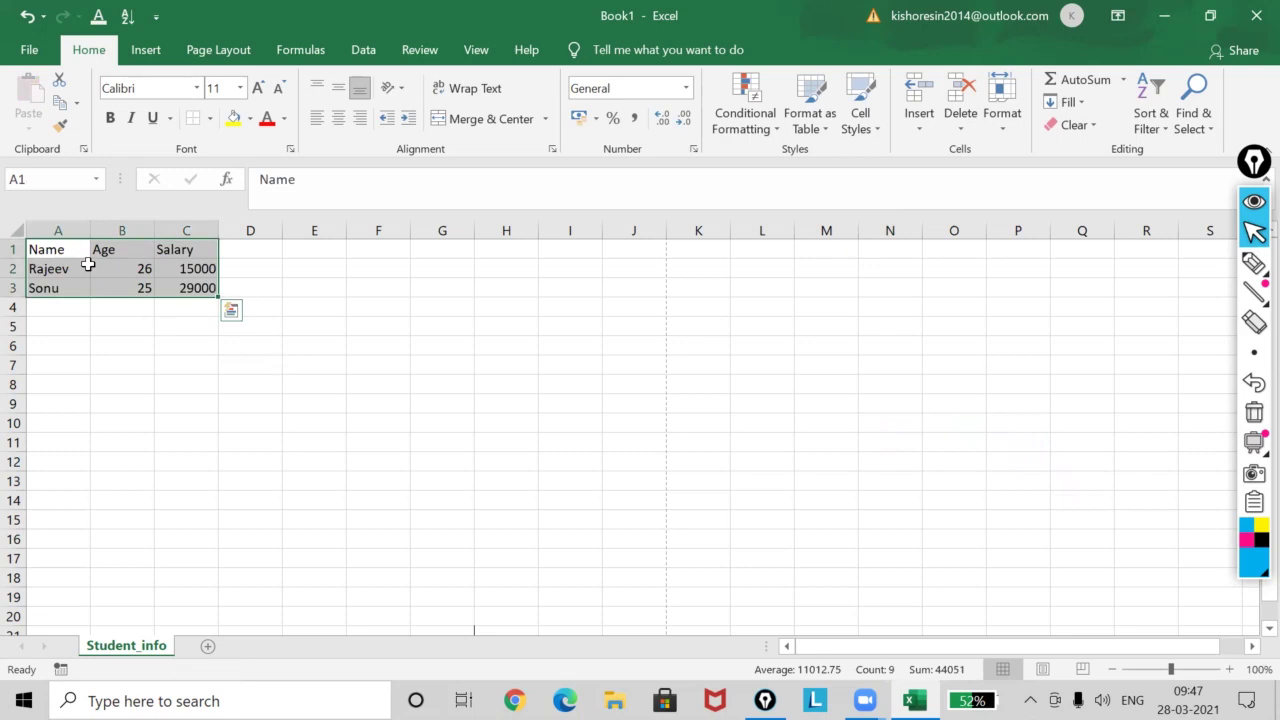
{"action": "left_click", "coordinate": [62, 253]}
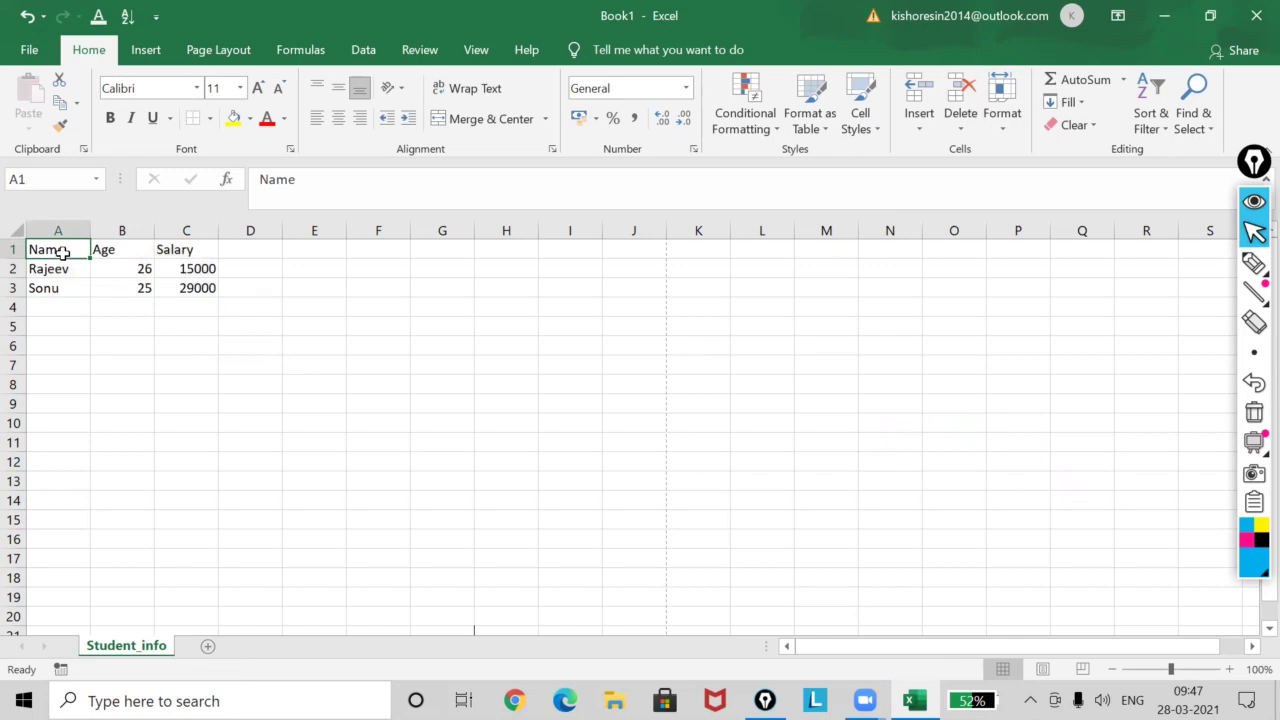
Make the A1 Name heading 22 pt, bold, italic, underlined and red, widening column A
{"action": "left_click", "coordinate": [240, 88]}
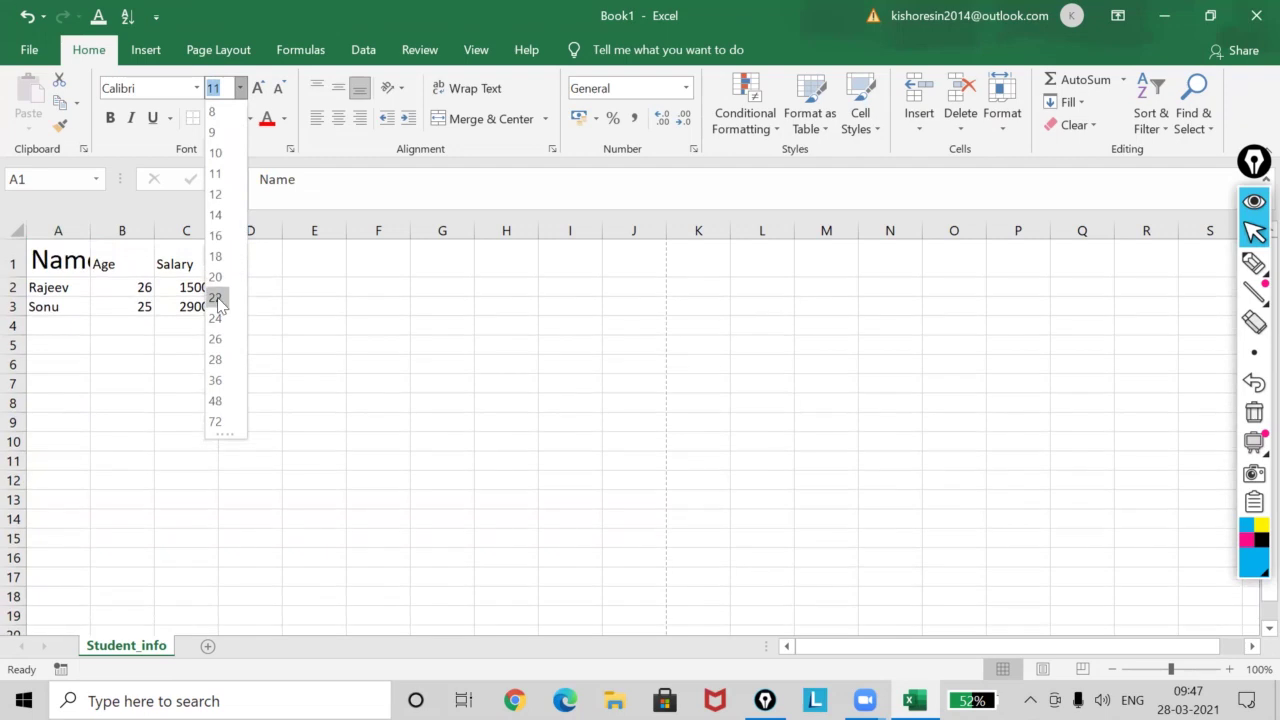
{"action": "left_click", "coordinate": [216, 297]}
{"action": "left_click_drag", "start_coordinate": [90, 231], "coordinate": [109, 232]}
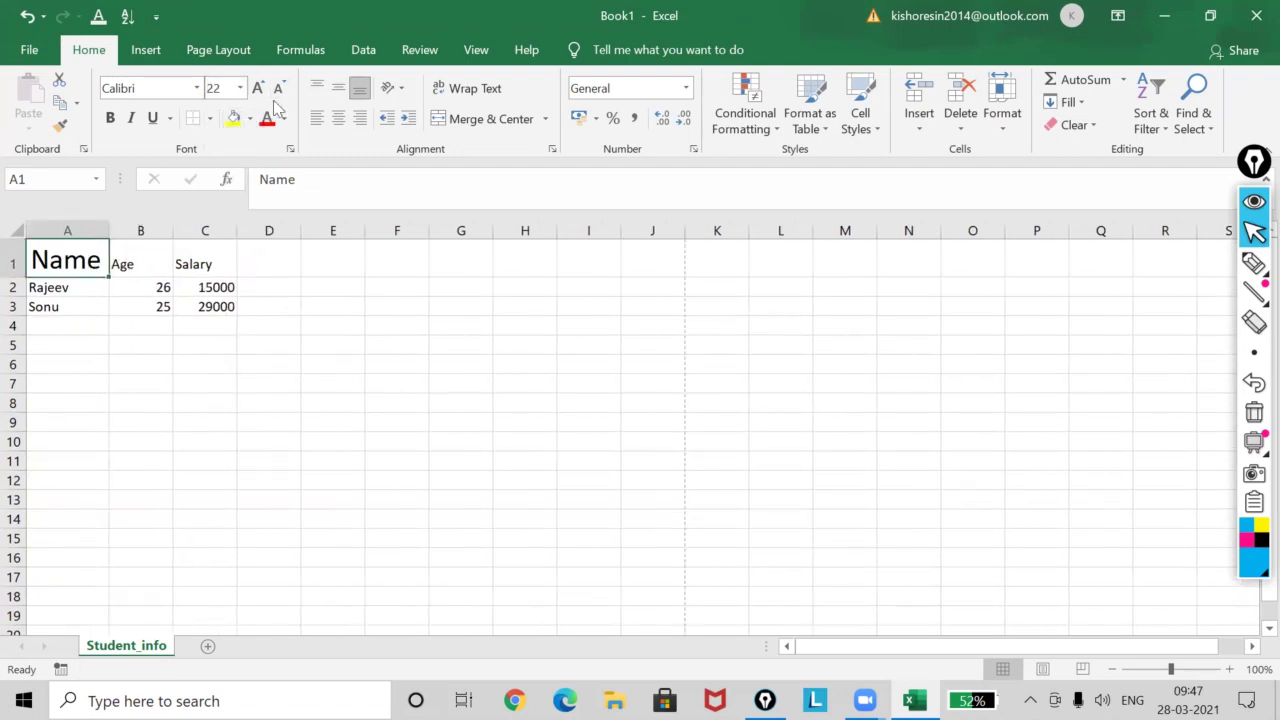
{"action": "left_click", "coordinate": [111, 119]}
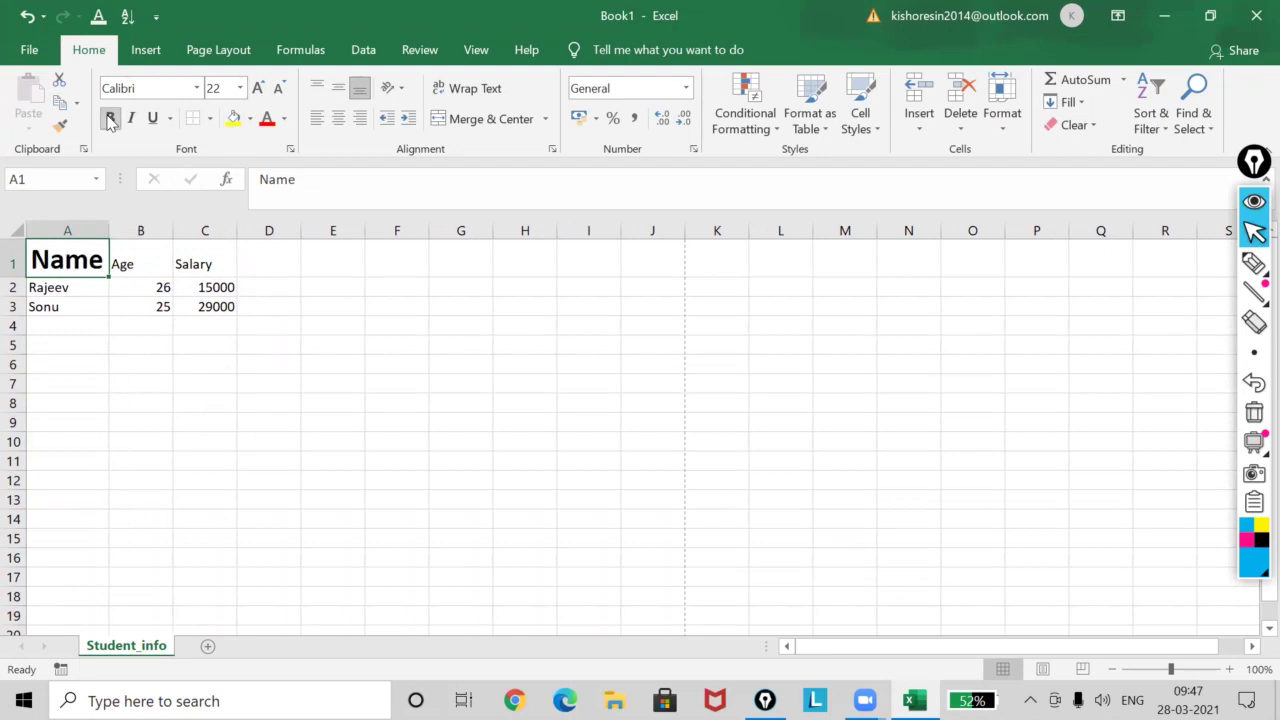
{"action": "left_click", "coordinate": [131, 118]}
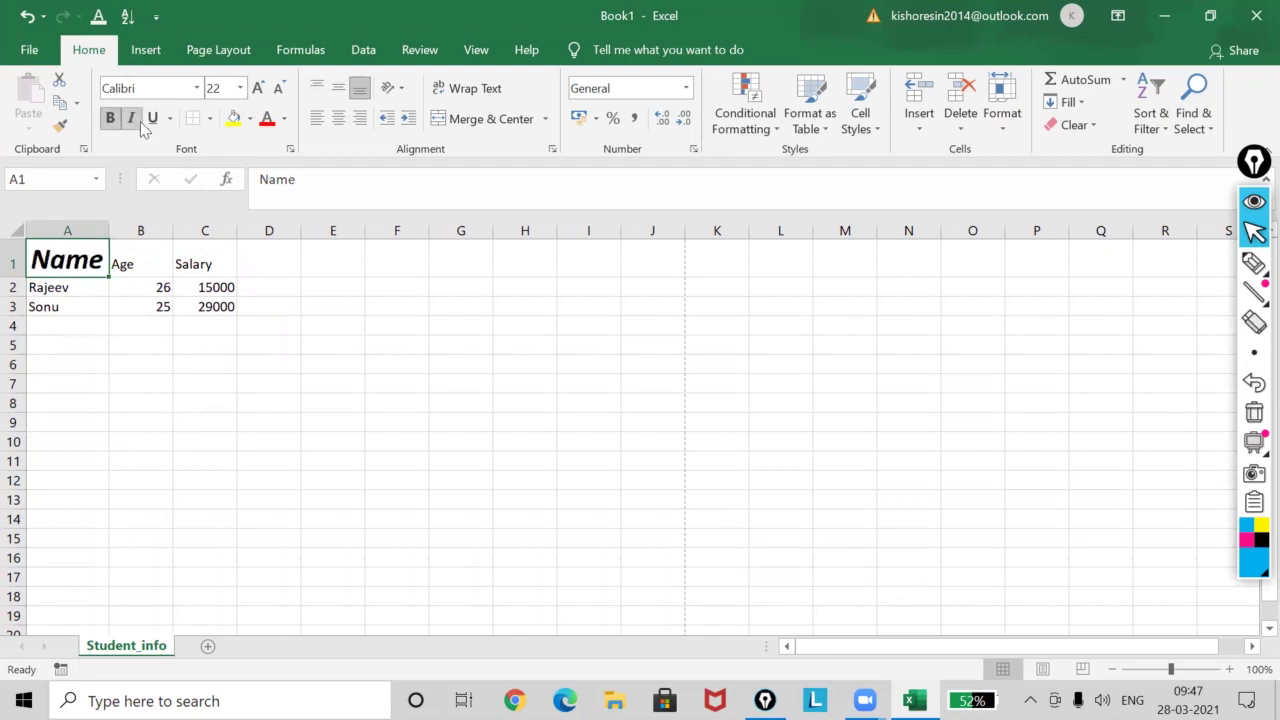
{"action": "left_click", "coordinate": [153, 118]}
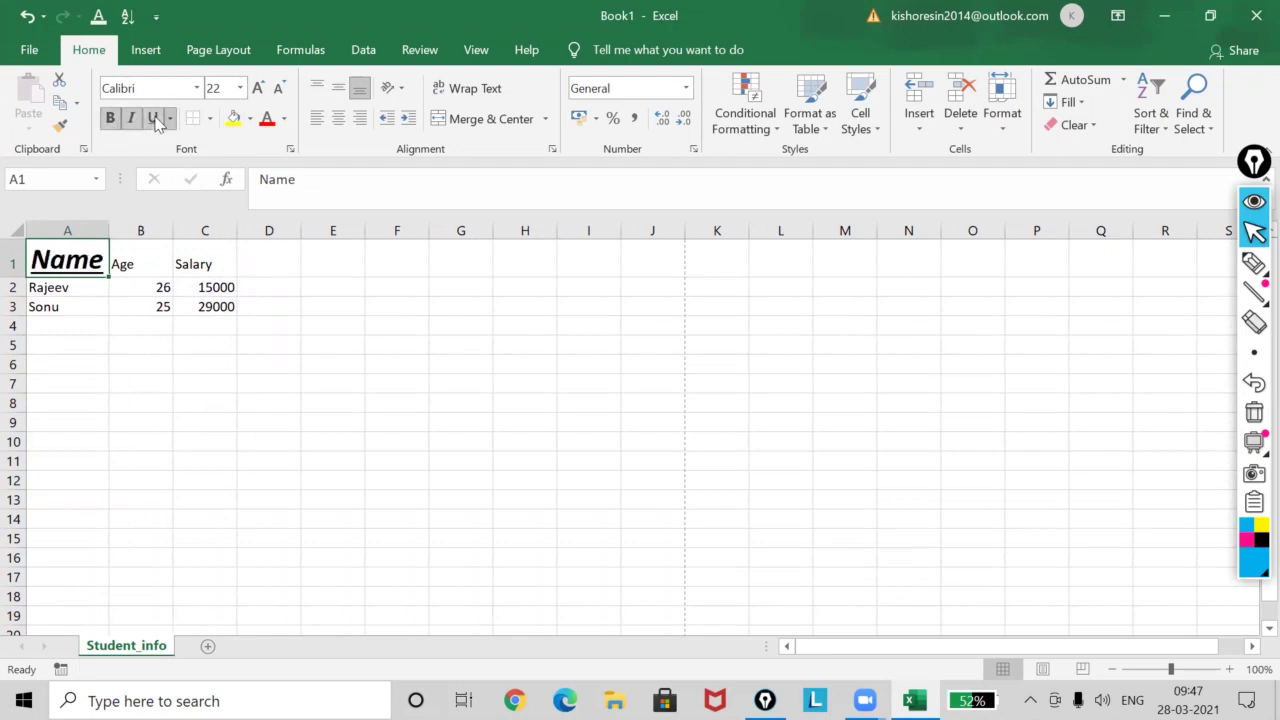
{"action": "left_click", "coordinate": [287, 121]}
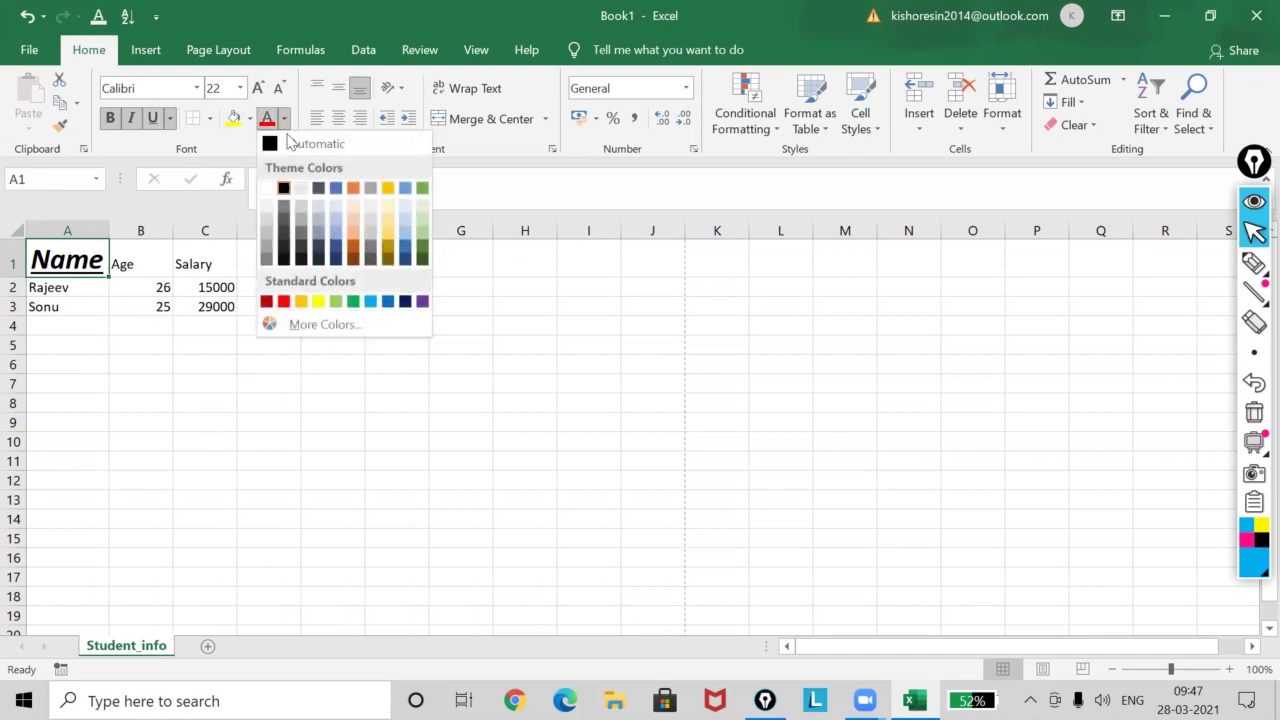
{"action": "left_click", "coordinate": [283, 302]}
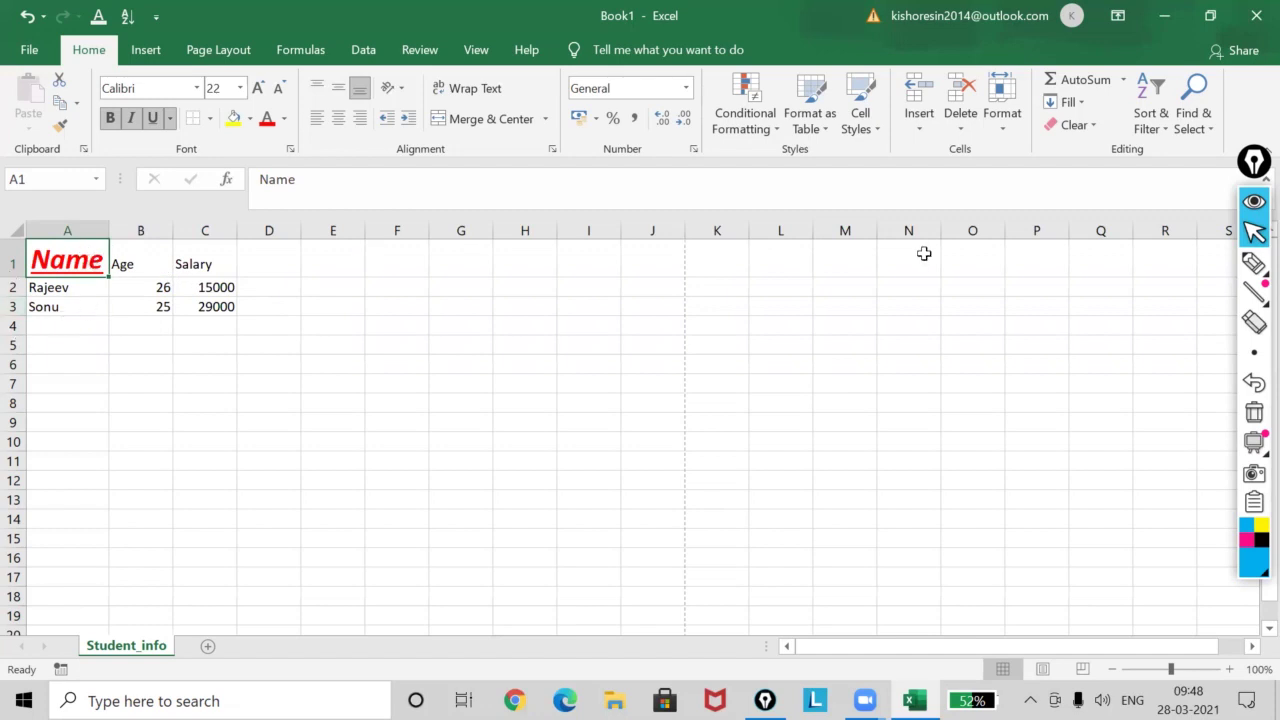
{"action": "mouse_move", "coordinate": [1254, 263]}
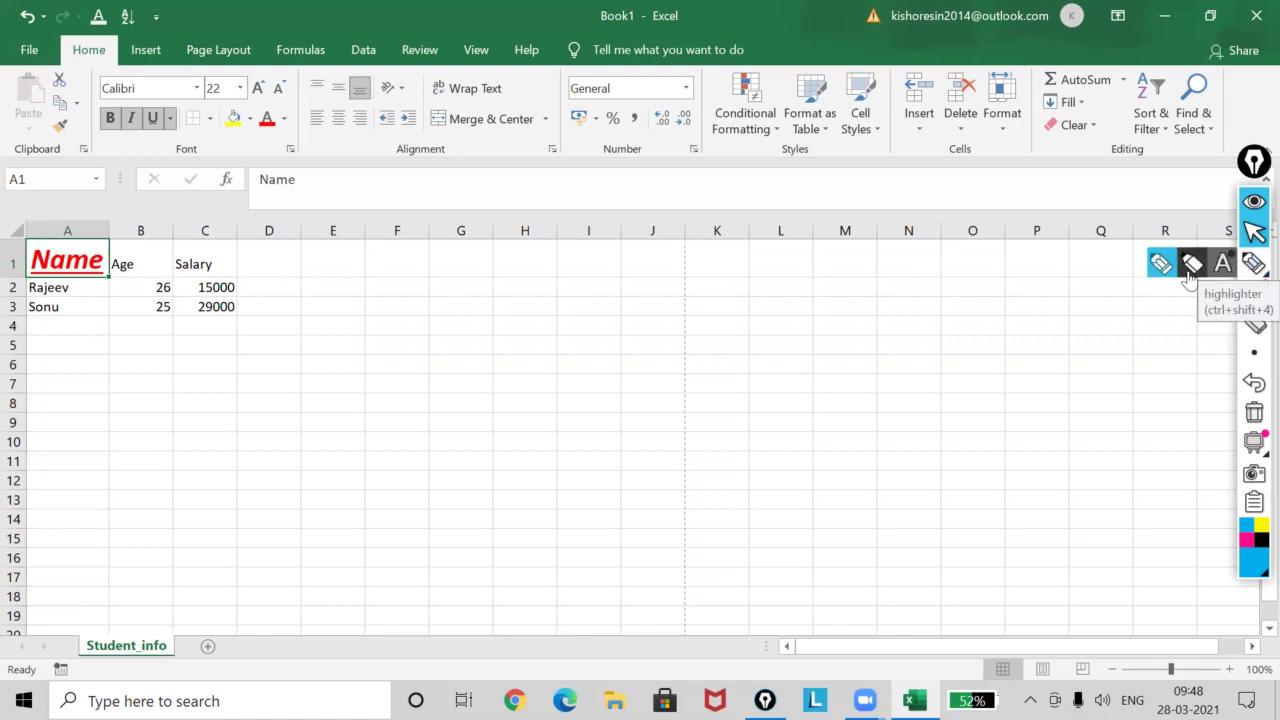
Use Format Painter to copy the A1 Name heading's formatting onto the Age heading in B1
{"action": "left_click", "coordinate": [1160, 263]}
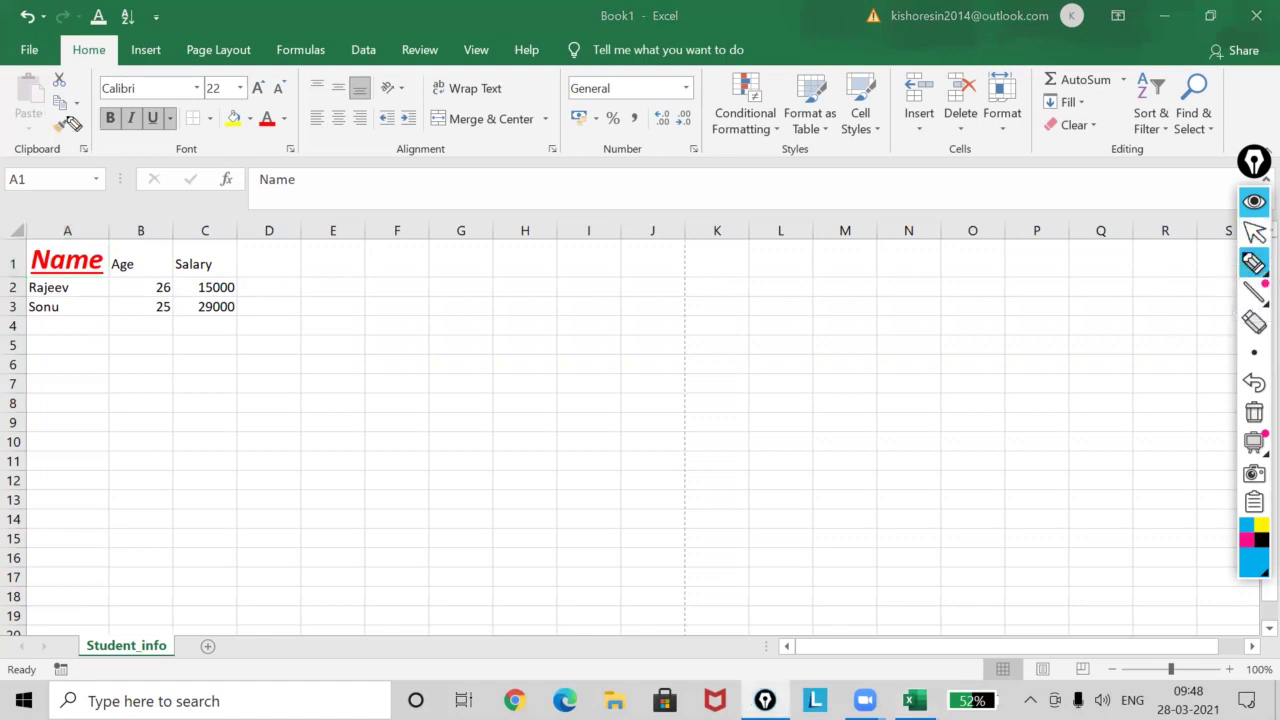
{"action": "mouse_move", "coordinate": [64, 118]}
{"action": "left_mouse_down"}
{"action": "mouse_move", "coordinate": [58, 134]}
{"action": "mouse_move", "coordinate": [72, 120]}
{"action": "left_mouse_up"}
{"action": "left_click", "coordinate": [1254, 232]}
{"action": "left_click", "coordinate": [66, 261]}
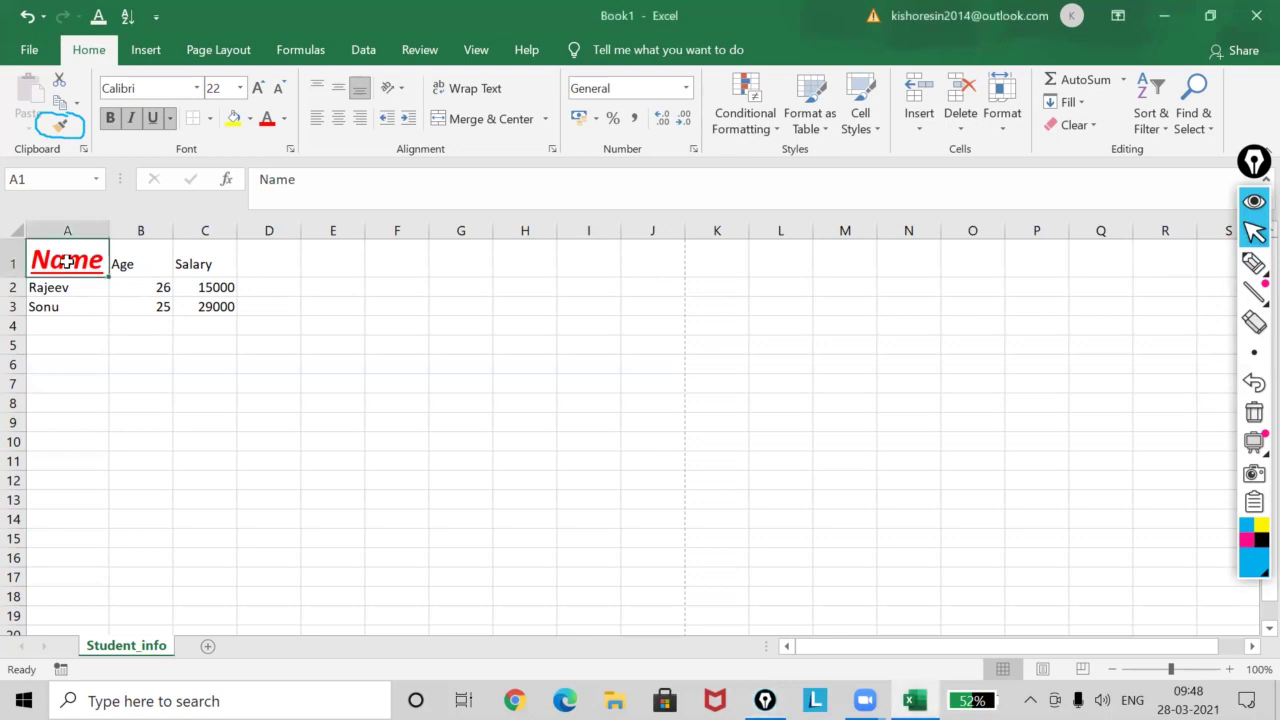
{"action": "left_click", "coordinate": [60, 125]}
{"action": "left_click", "coordinate": [63, 127]}
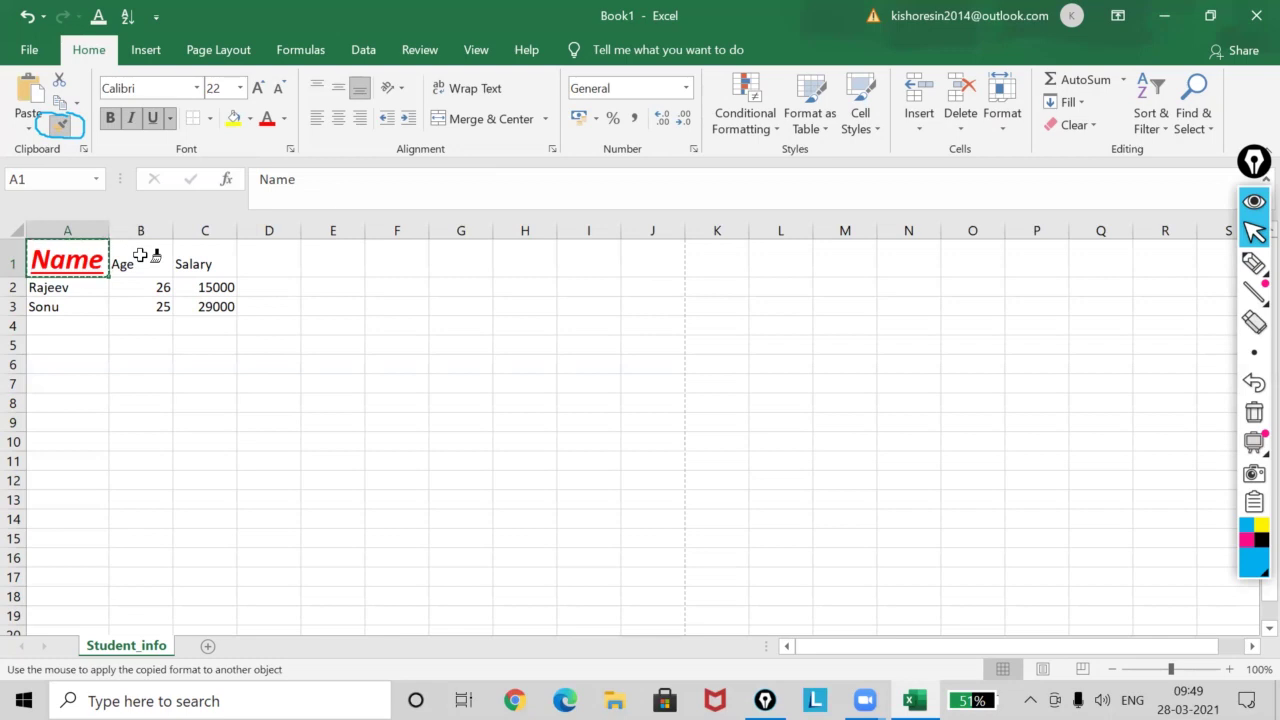
{"action": "left_click", "coordinate": [140, 256]}
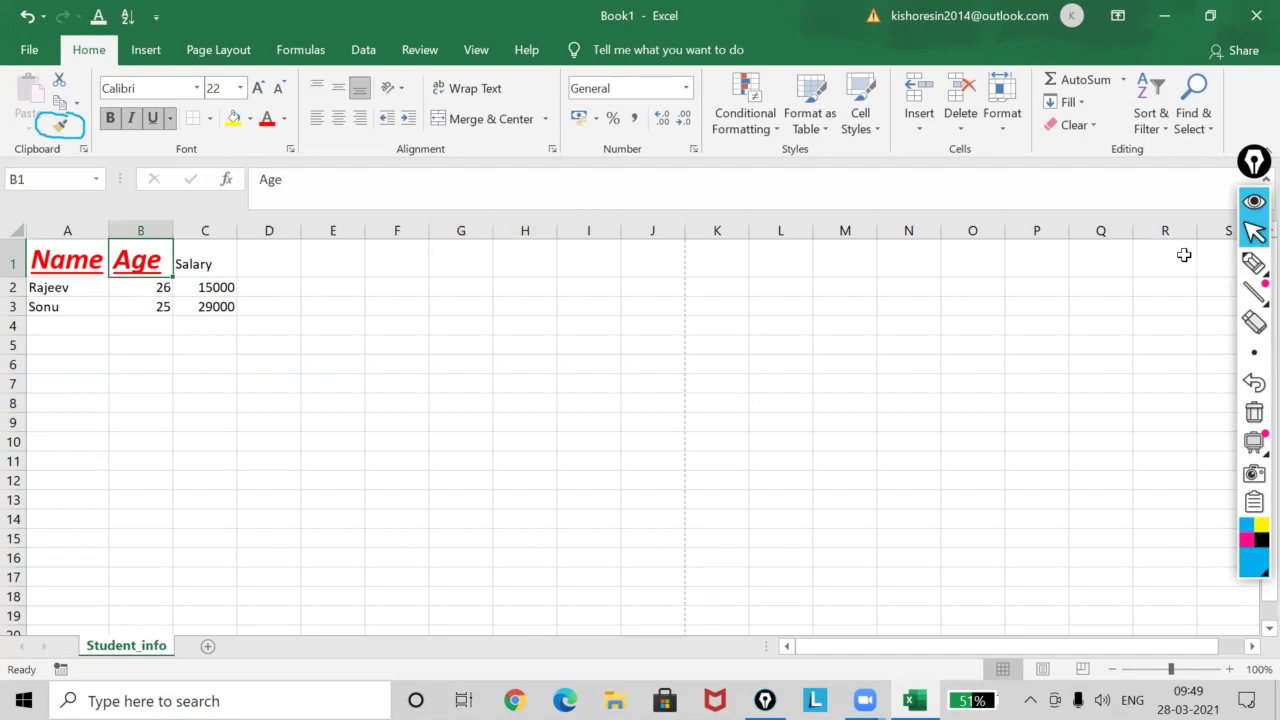
Undo the Age and Name heading formatting twice, leaving the font list unchanged
{"action": "key", "text": "ctrl+z"}
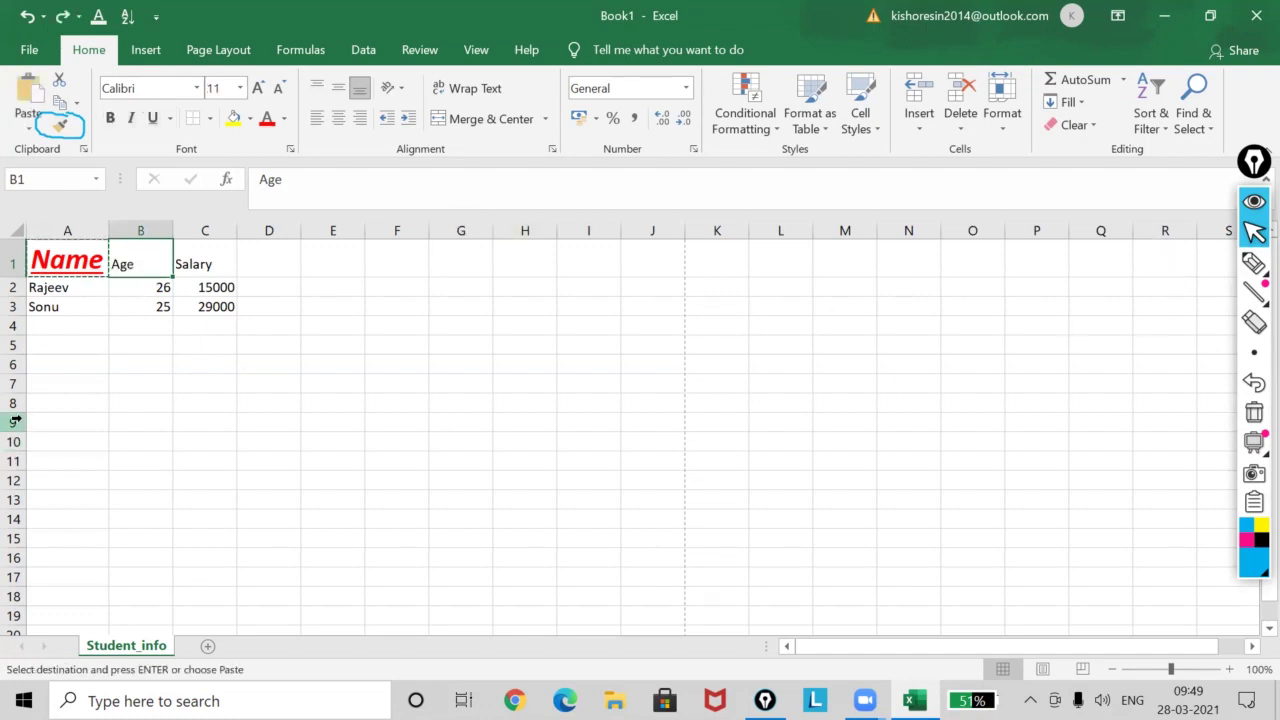
{"action": "key", "text": "ctrl+z"}
{"action": "key", "text": "ctrl+z"}
{"action": "key", "text": "ctrl+z"}
{"action": "key", "text": "ctrl+z"}
{"action": "key", "text": "ctrl+z"}
{"action": "key", "text": "ctrl+z"}
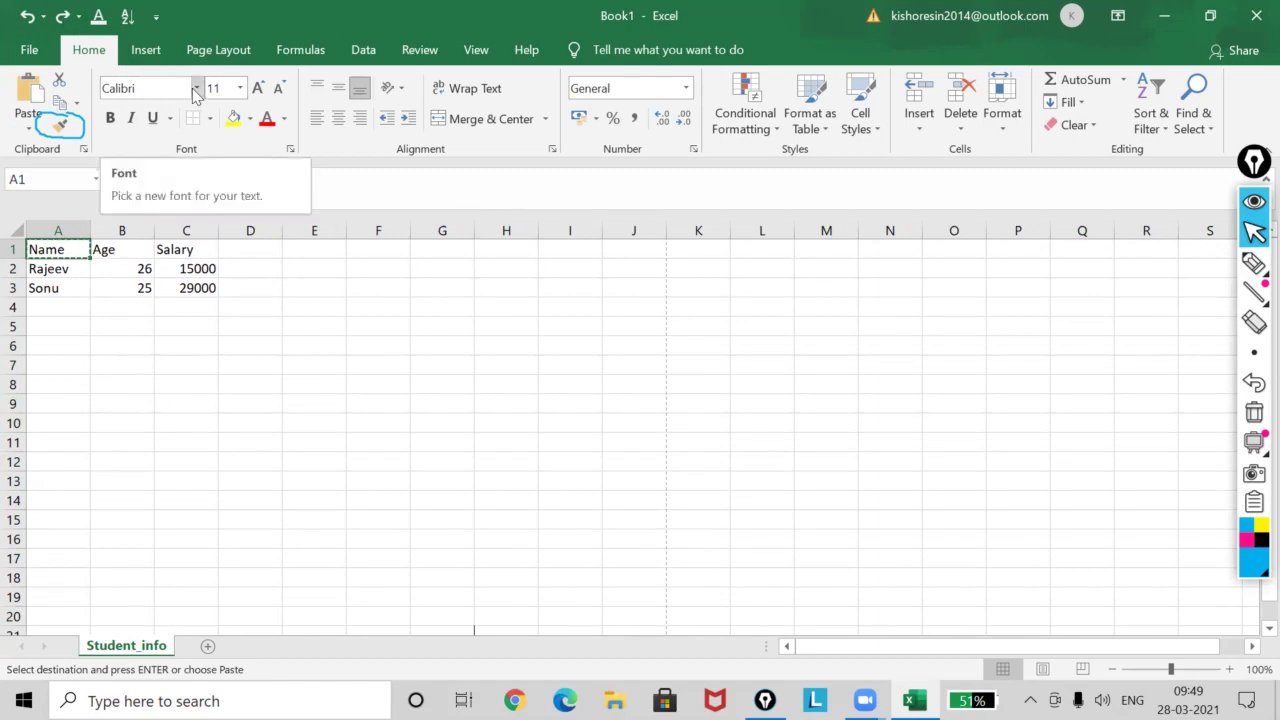
{"action": "left_click", "coordinate": [197, 90]}
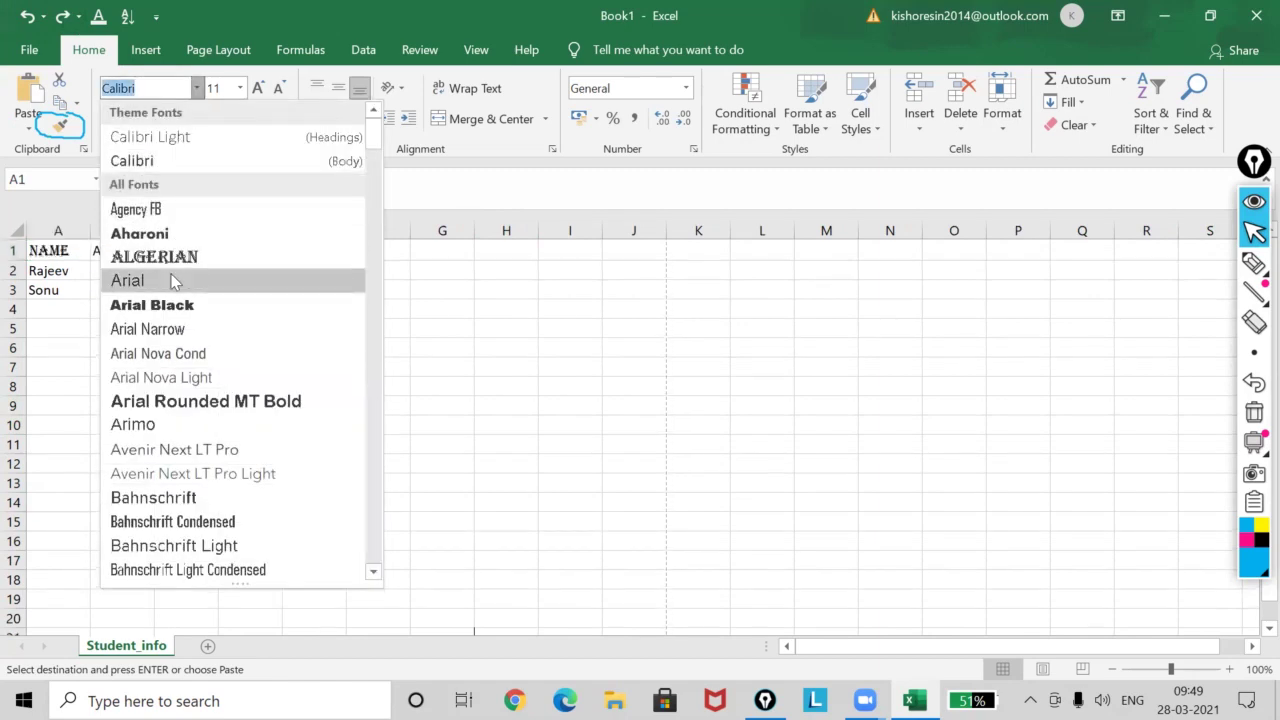
{"action": "left_click", "coordinate": [730, 404]}
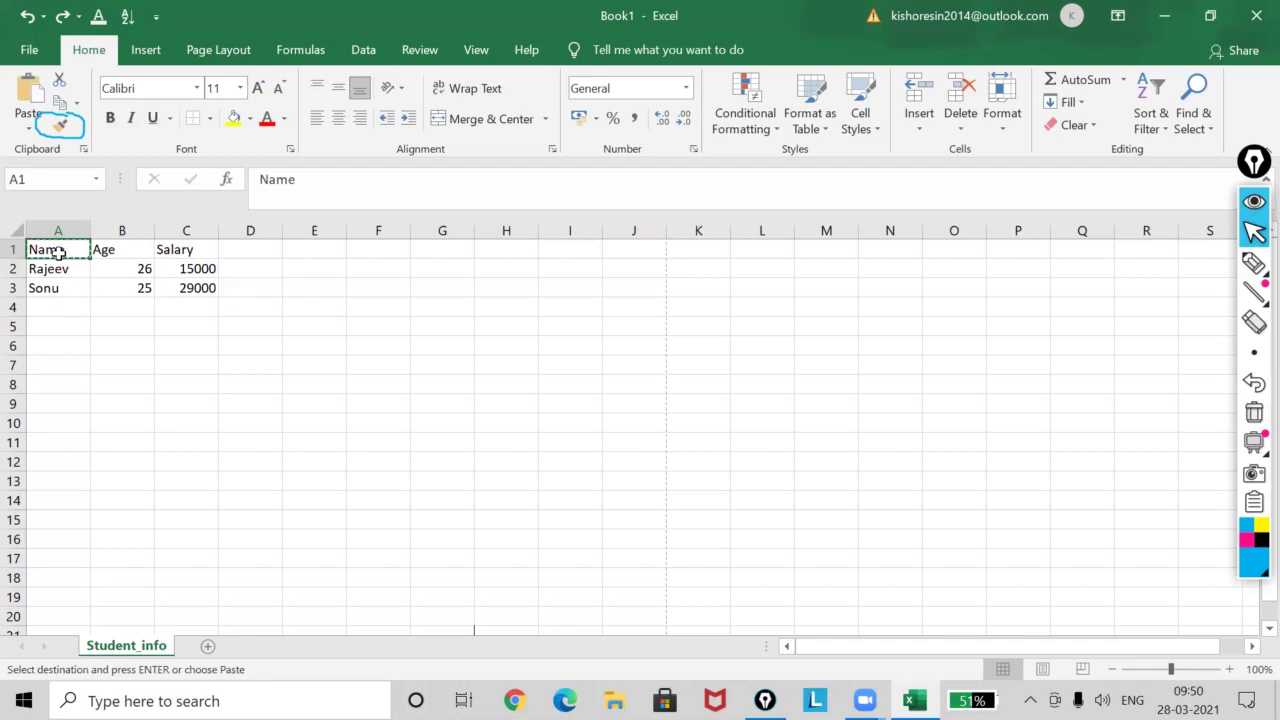
Set the whole A1:C3 table in Arial Black at font size 10
{"action": "left_click_drag", "start_coordinate": [72, 259], "coordinate": [185, 286]}
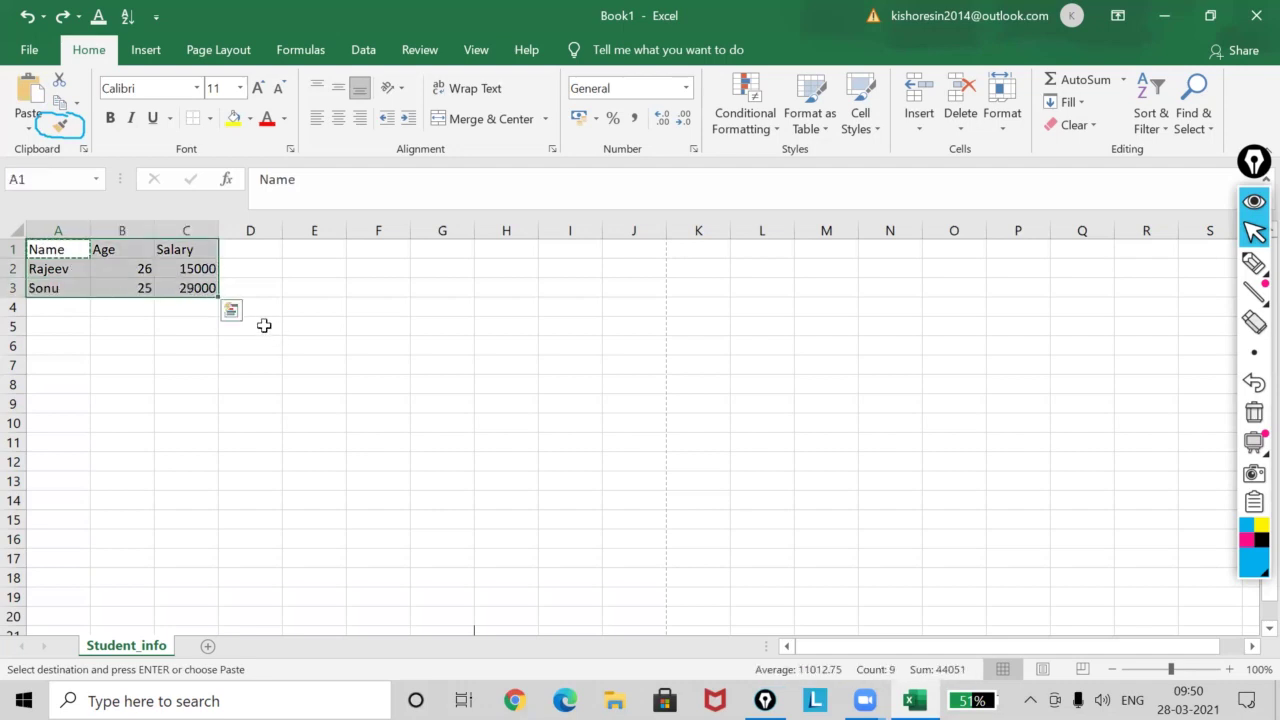
{"action": "left_click", "coordinate": [196, 88]}
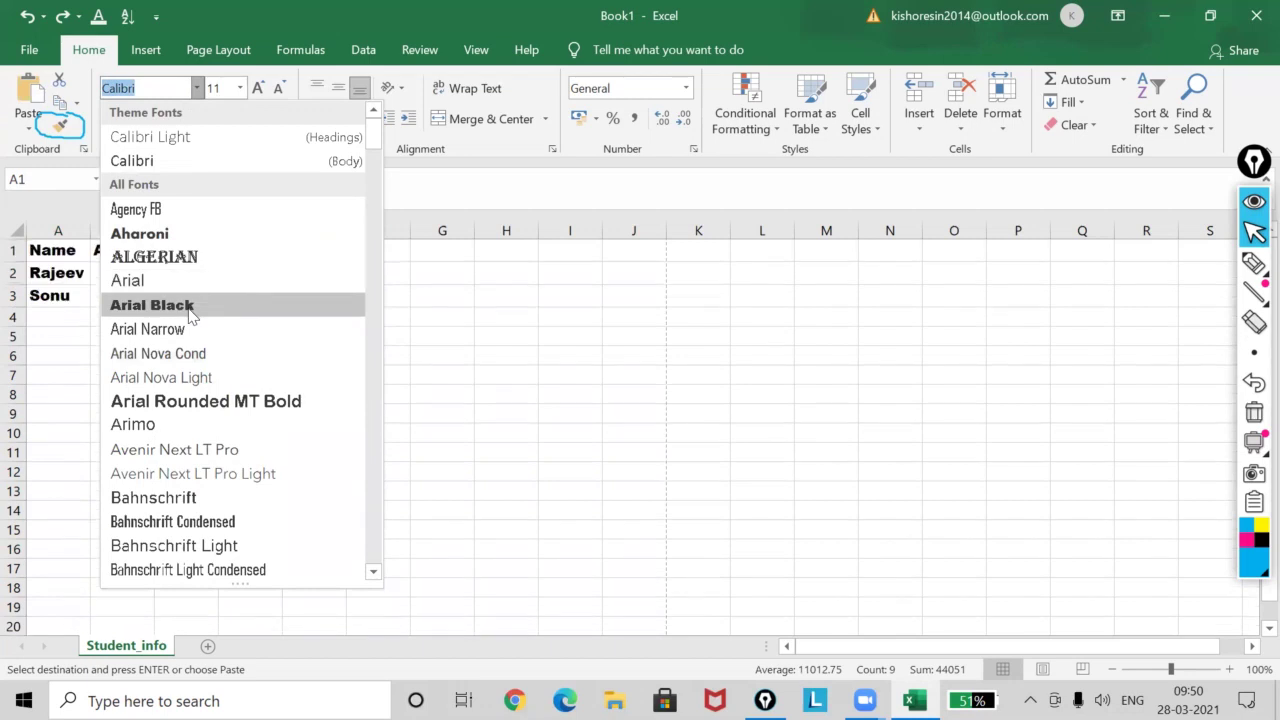
{"action": "left_click", "coordinate": [192, 305]}
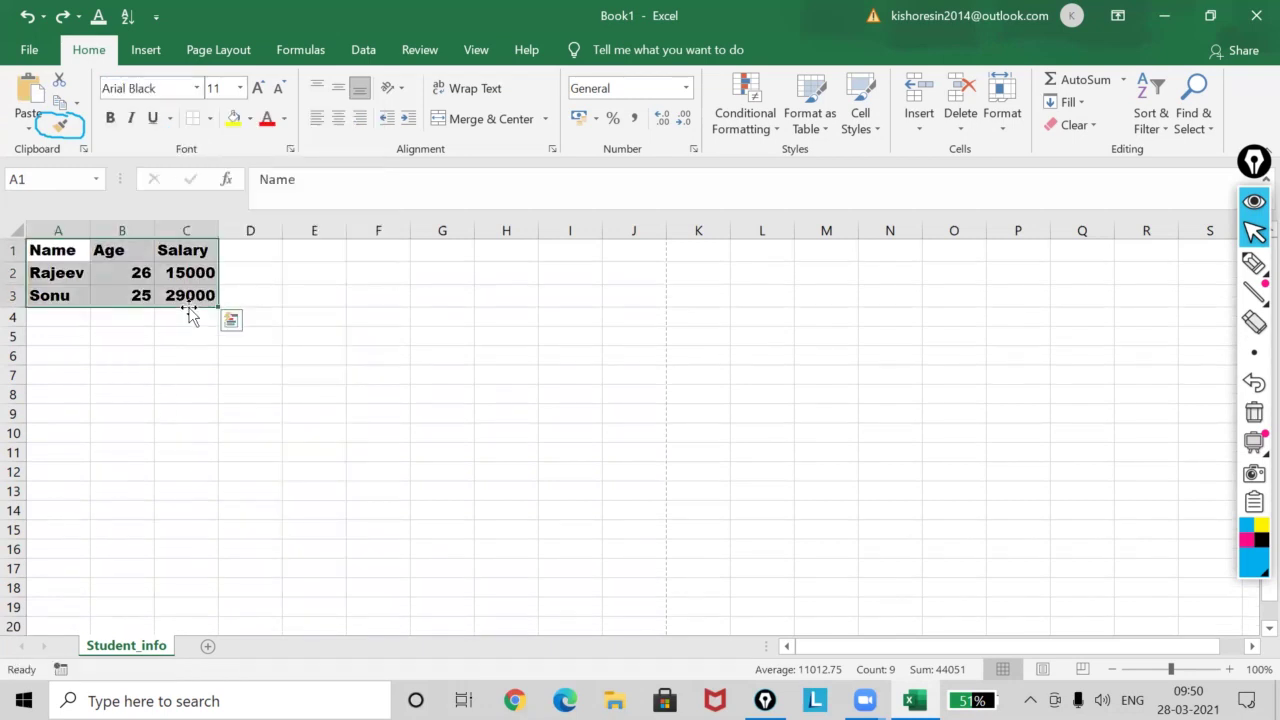
{"action": "left_click", "coordinate": [240, 89]}
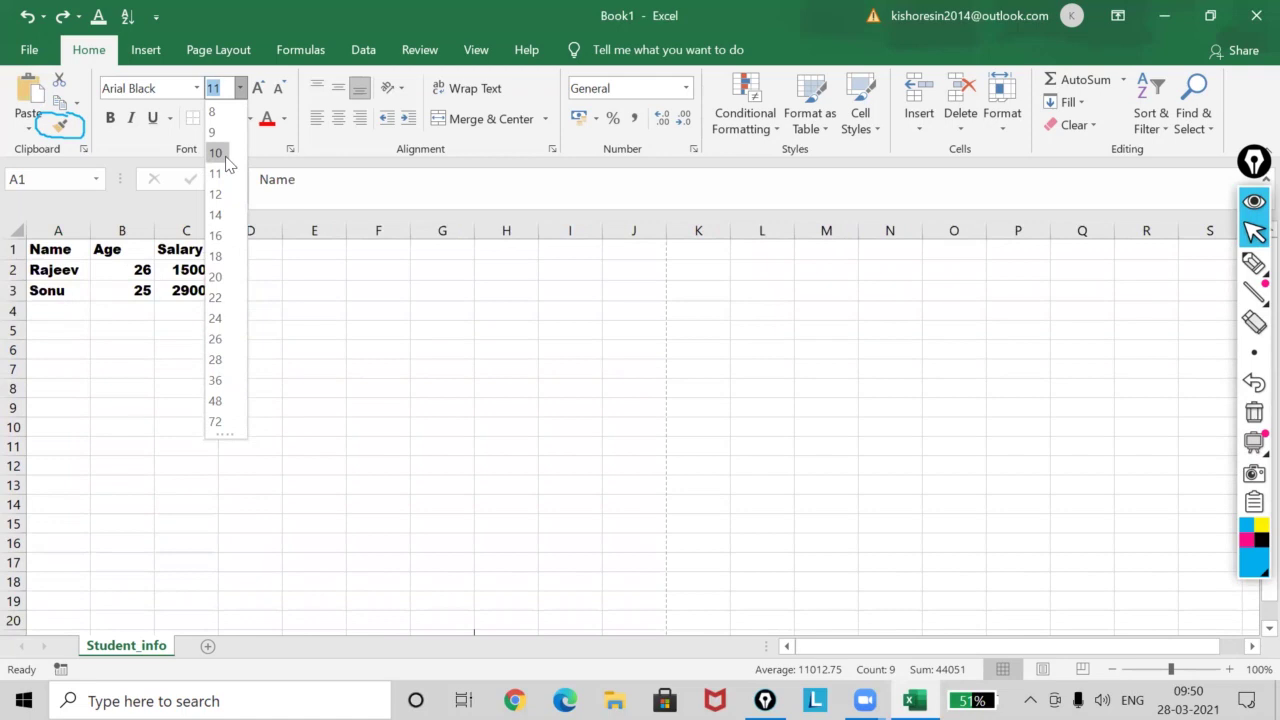
{"action": "left_click", "coordinate": [217, 153]}
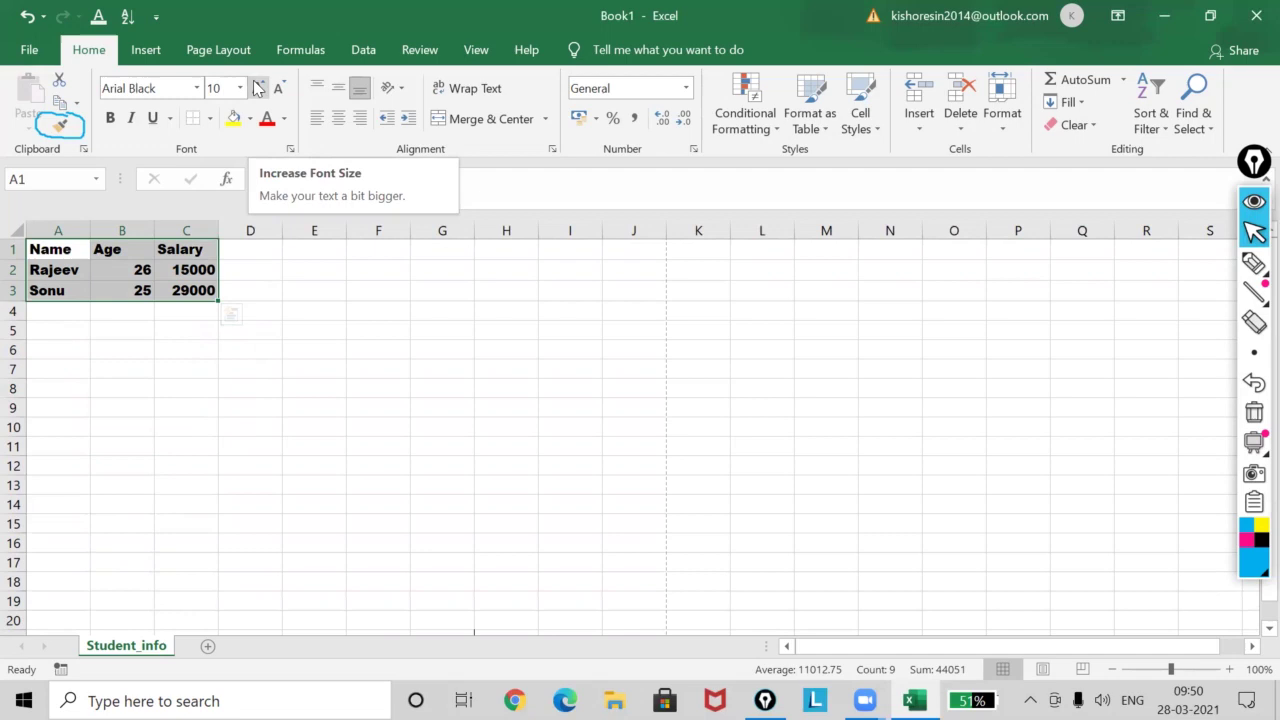
Step the table font size up to 20 with Increase/Decrease Font Size, then widen column A
{"action": "left_click", "coordinate": [258, 88]}
{"action": "left_click", "coordinate": [258, 88]}
{"action": "left_click", "coordinate": [258, 88]}
{"action": "left_click", "coordinate": [258, 90]}
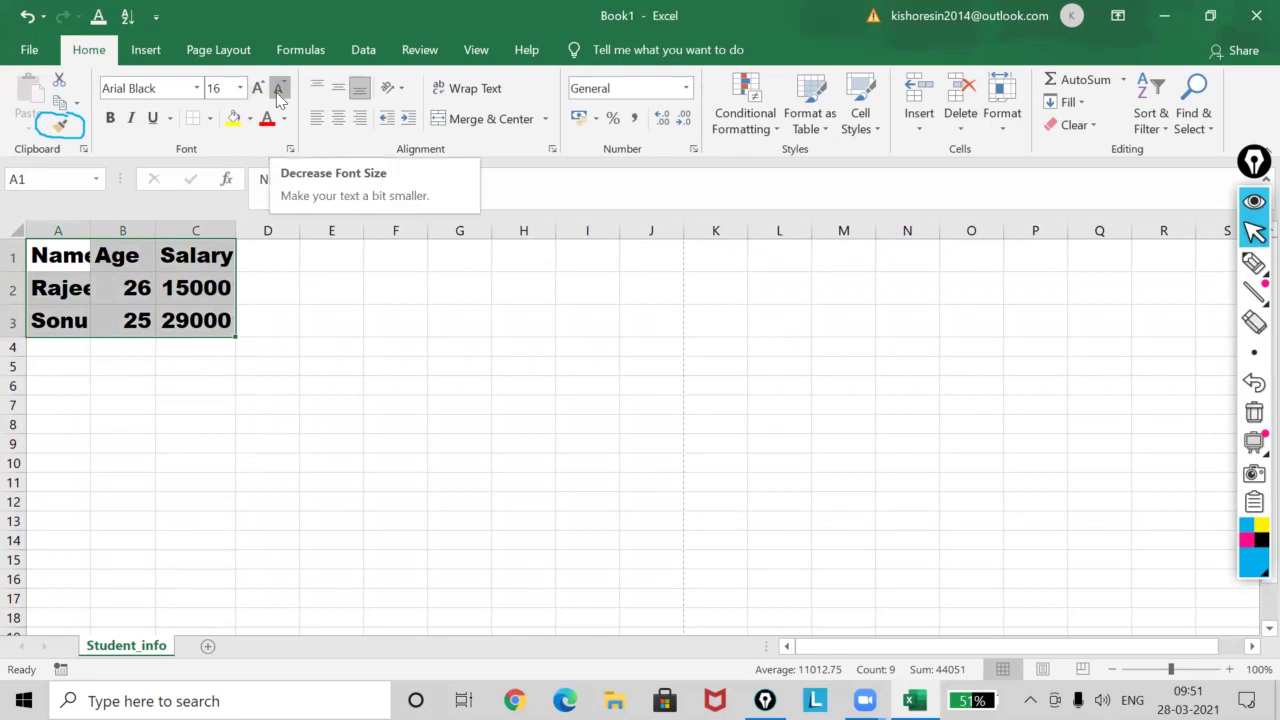
{"action": "left_click", "coordinate": [278, 90]}
{"action": "left_click", "coordinate": [278, 90]}
{"action": "left_click", "coordinate": [278, 90]}
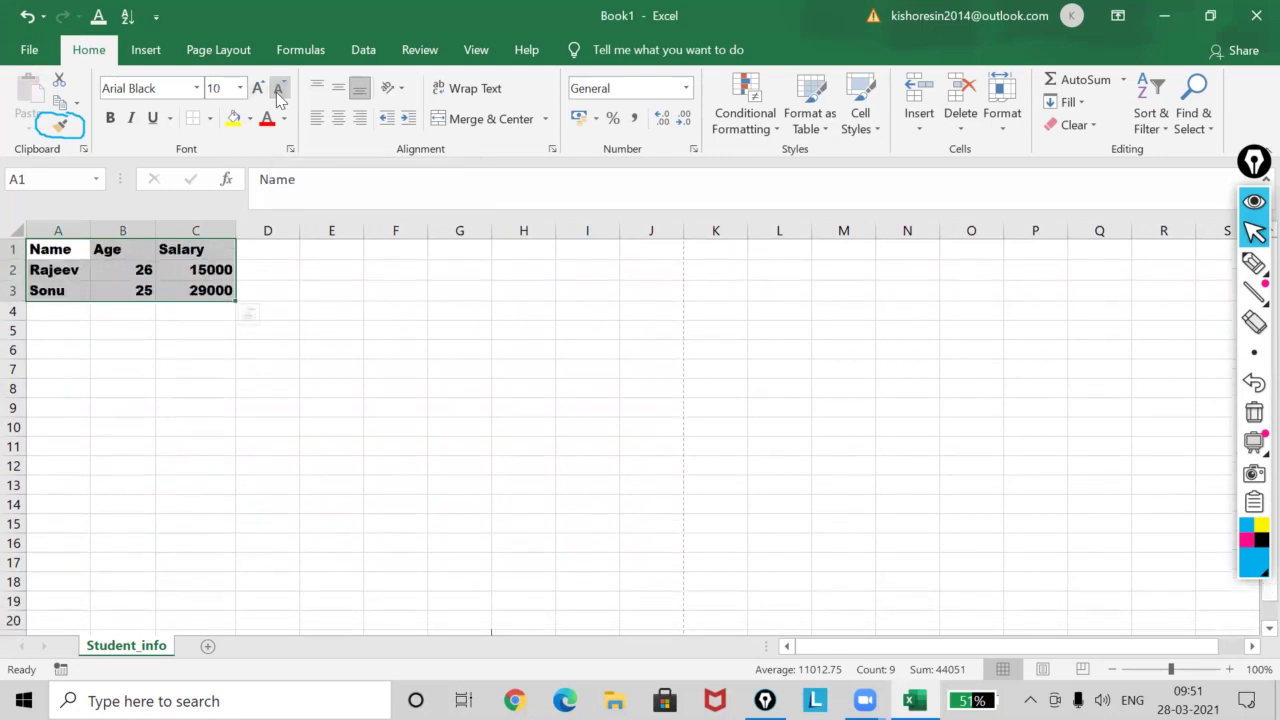
{"action": "left_click", "coordinate": [258, 90]}
{"action": "left_click", "coordinate": [258, 90]}
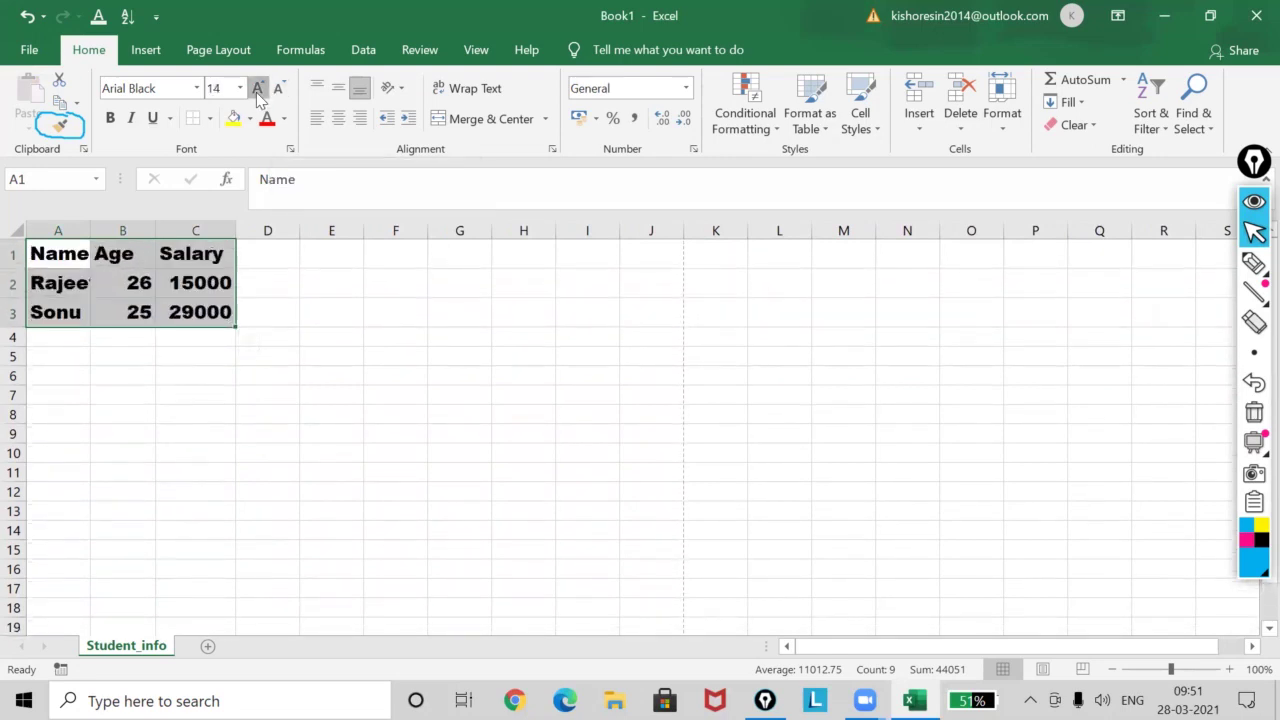
{"action": "left_click", "coordinate": [258, 90]}
{"action": "left_click", "coordinate": [258, 90]}
{"action": "left_click", "coordinate": [258, 90]}
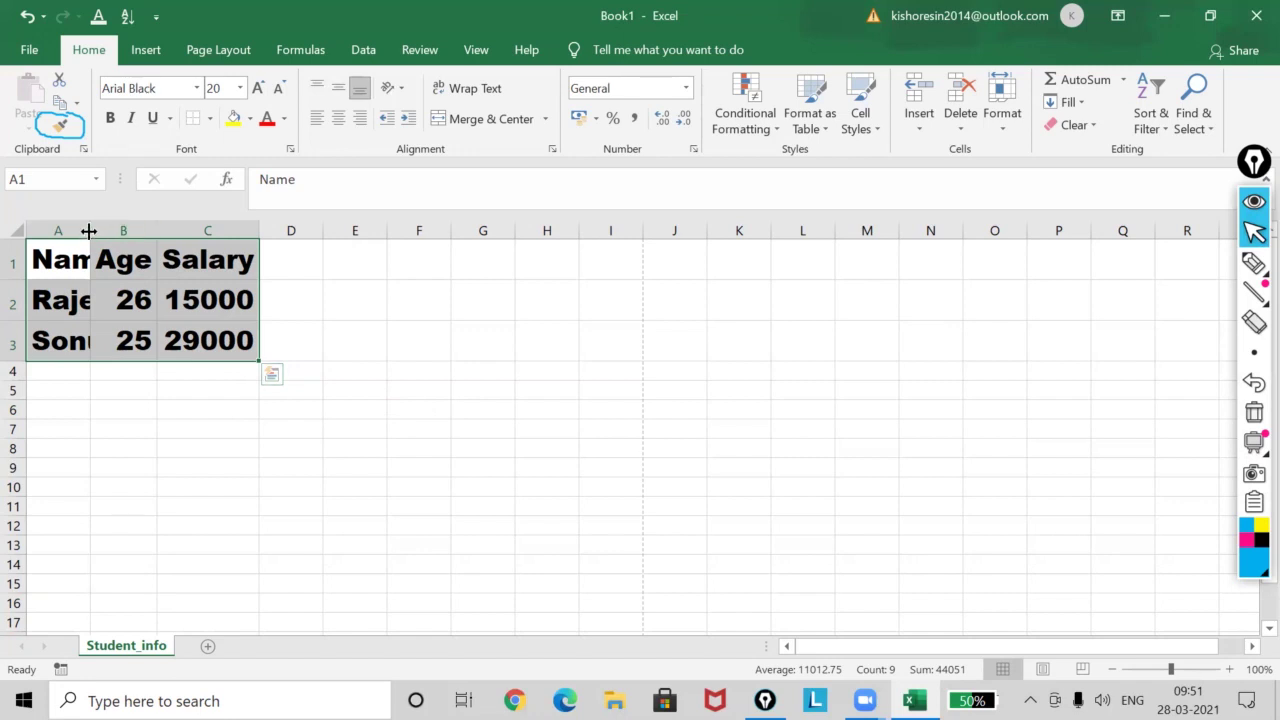
{"action": "left_click_drag", "start_coordinate": [89, 231], "coordinate": [138, 231]}
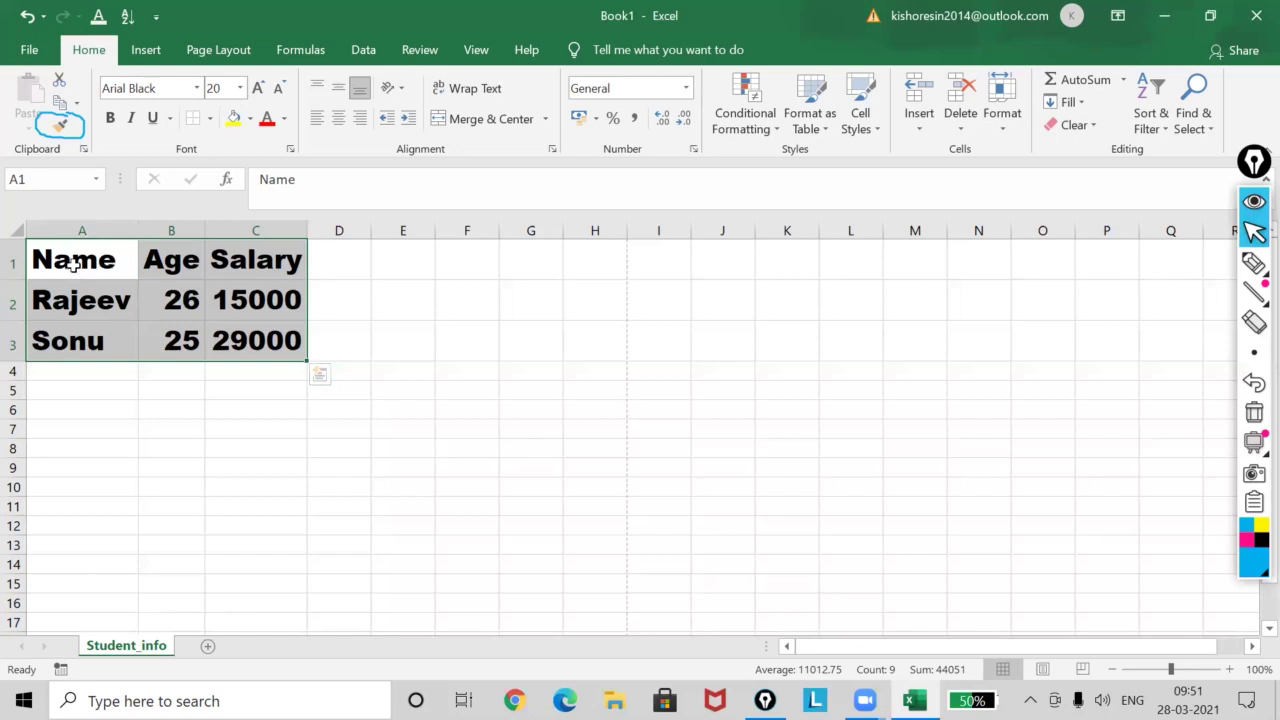
Adjust row 1's height, select the table, and make its text bold, italic and underlined
{"action": "mouse_move", "coordinate": [16, 279]}
{"action": "left_mouse_down"}
{"action": "mouse_move", "coordinate": [13, 296]}
{"action": "mouse_move", "coordinate": [12, 277]}
{"action": "left_mouse_up"}
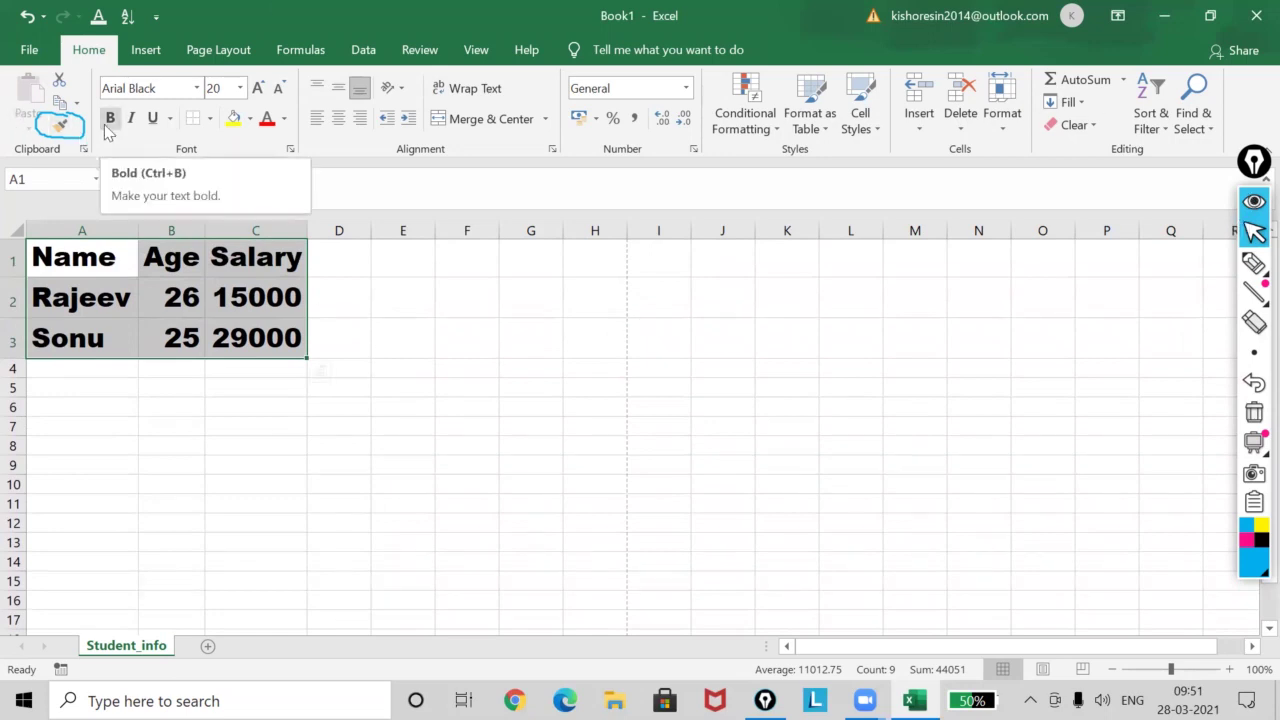
{"action": "left_click_drag", "start_coordinate": [58, 256], "coordinate": [251, 334]}
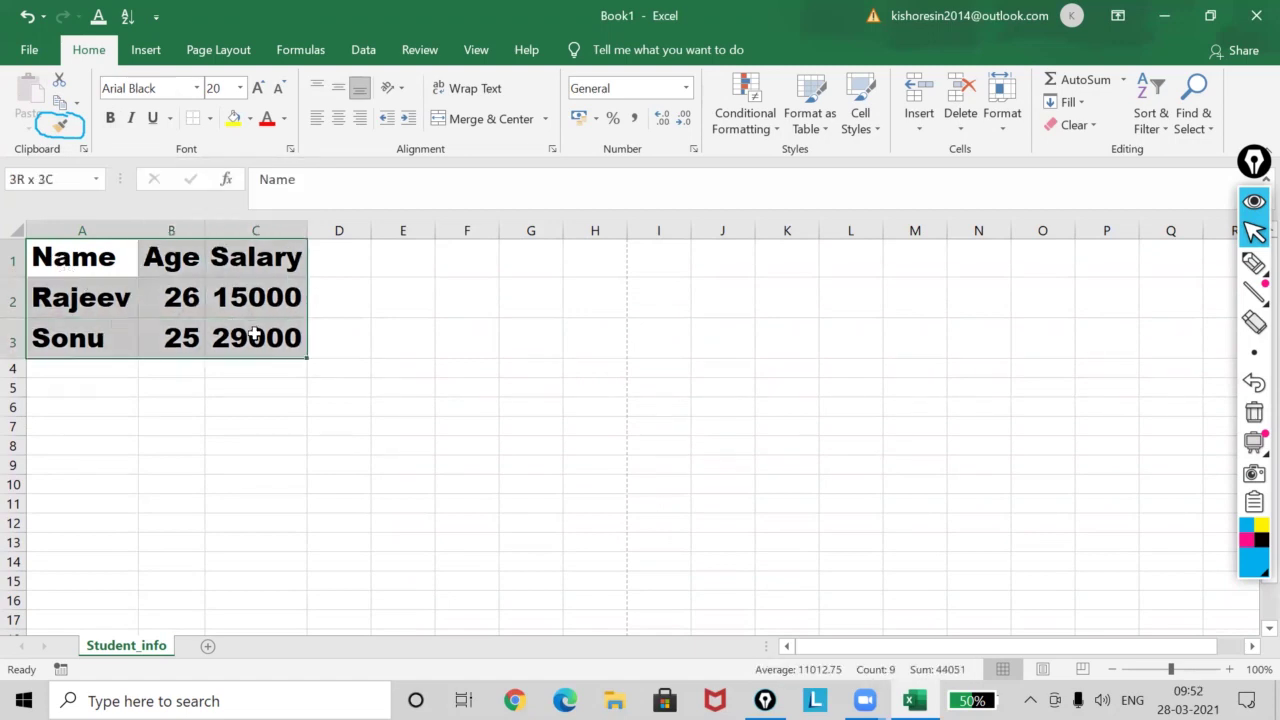
{"action": "left_click", "coordinate": [111, 118]}
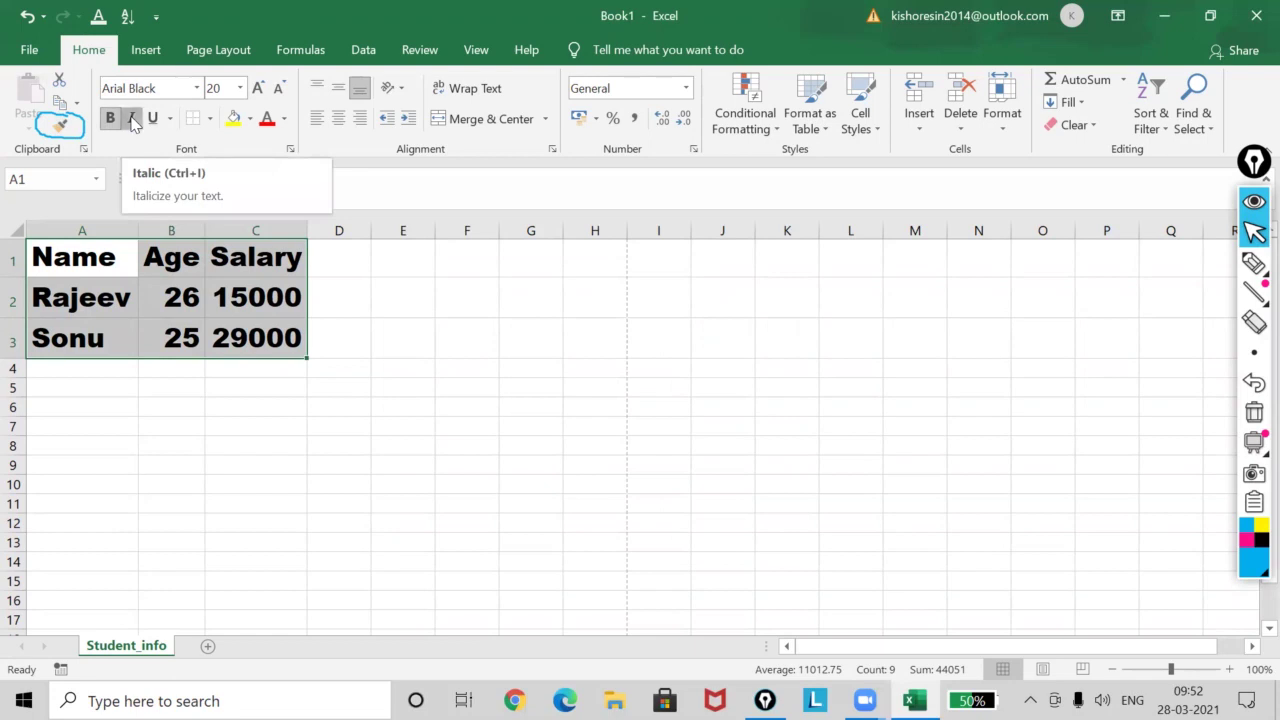
{"action": "left_click", "coordinate": [131, 118]}
{"action": "left_click", "coordinate": [153, 118]}
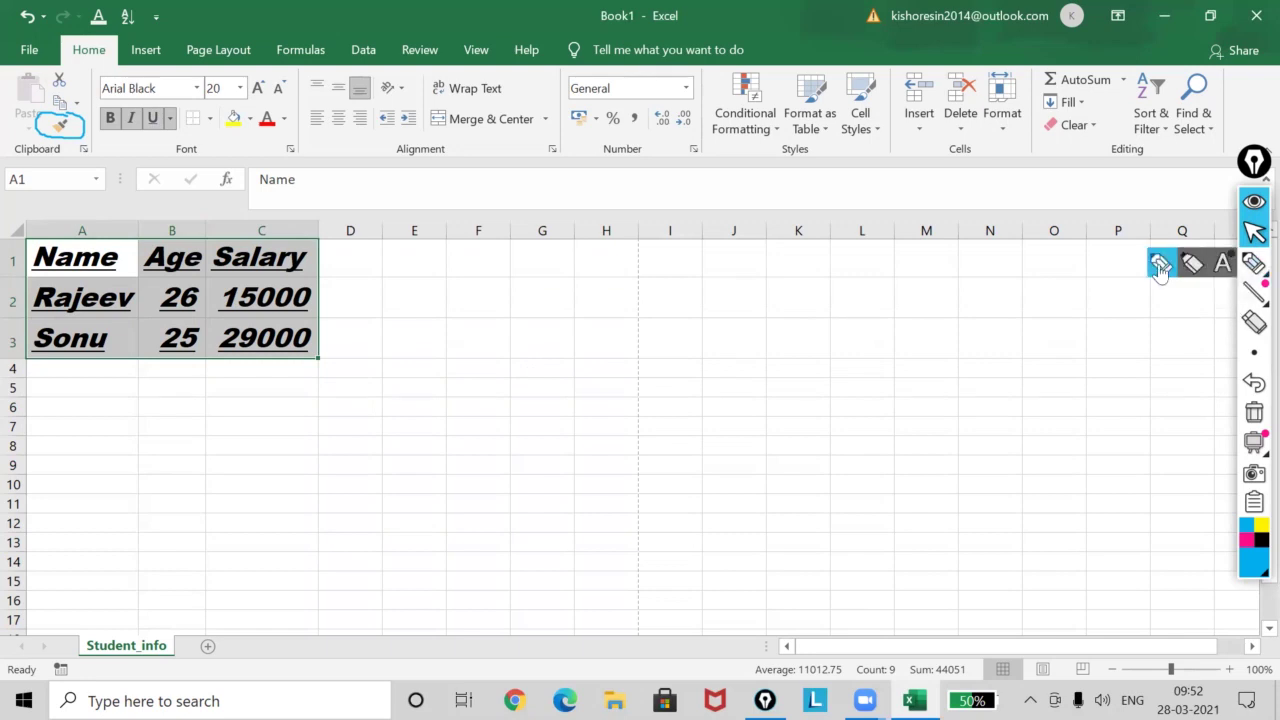
{"action": "left_click", "coordinate": [1160, 262]}
{"action": "mouse_move", "coordinate": [596, 352]}
{"action": "left_mouse_down"}
{"action": "mouse_move", "coordinate": [594, 303]}
{"action": "mouse_move", "coordinate": [617, 323]}
{"action": "mouse_move", "coordinate": [612, 354]}
{"action": "left_mouse_up"}
{"action": "mouse_move", "coordinate": [645, 314]}
{"action": "left_mouse_down"}
{"action": "mouse_move", "coordinate": [676, 309]}
{"action": "mouse_move", "coordinate": [668, 320]}
{"action": "mouse_move", "coordinate": [709, 331]}
{"action": "mouse_move", "coordinate": [803, 294]}
{"action": "mouse_move", "coordinate": [830, 320]}
{"action": "left_mouse_up"}
{"action": "mouse_move", "coordinate": [758, 294]}
{"action": "left_mouse_down"}
{"action": "mouse_move", "coordinate": [894, 289]}
{"action": "mouse_move", "coordinate": [877, 325]}
{"action": "left_mouse_up"}
{"action": "left_click_drag", "start_coordinate": [925, 262], "coordinate": [931, 305]}
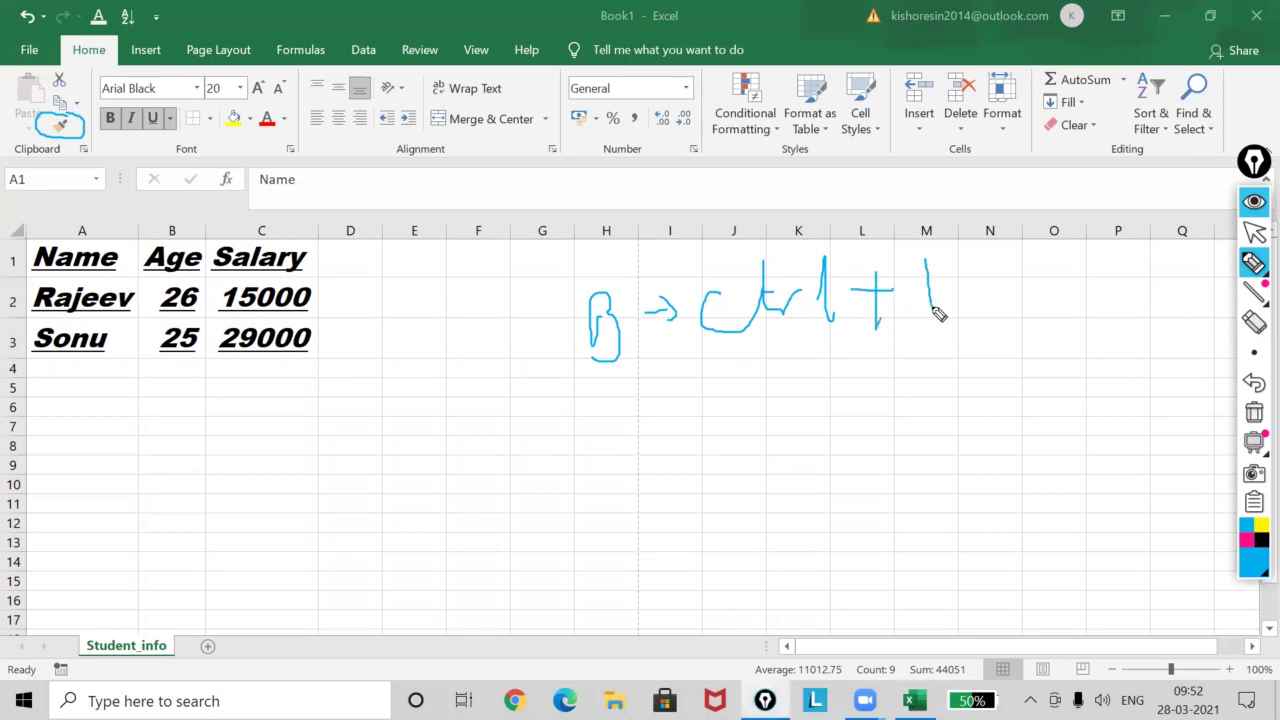
{"action": "left_click_drag", "start_coordinate": [926, 258], "coordinate": [918, 302]}
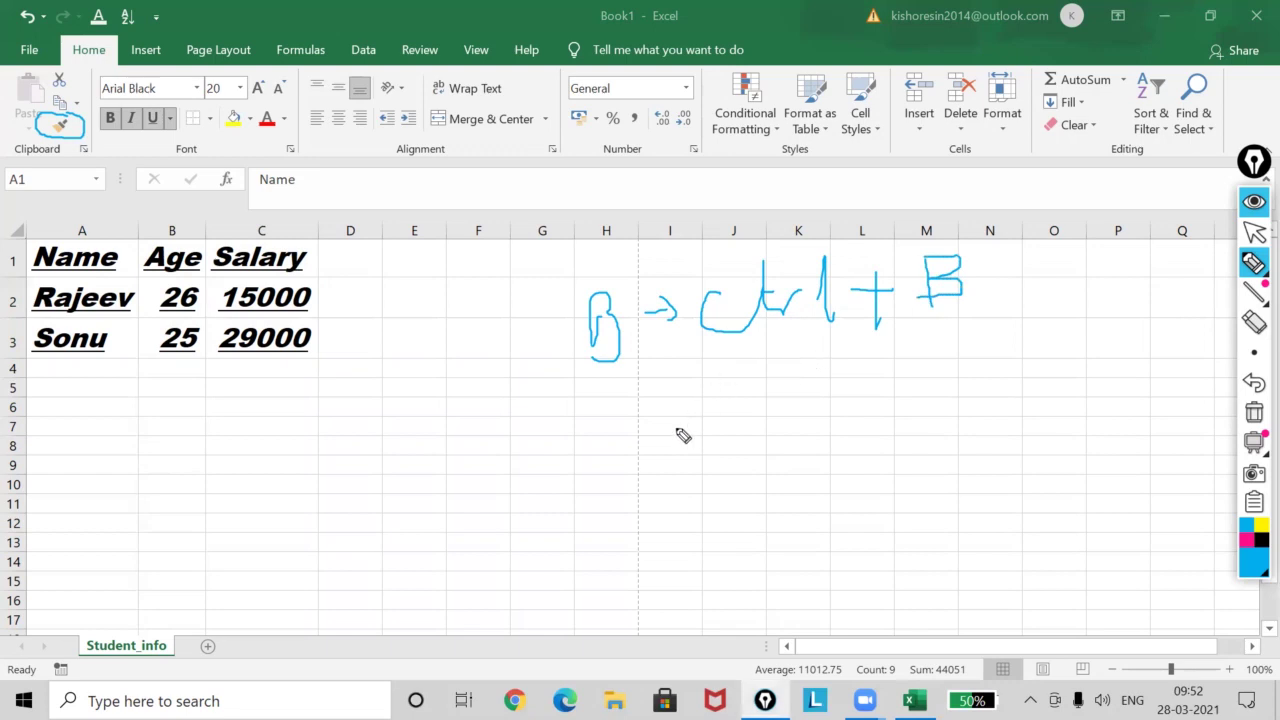
{"action": "left_click_drag", "start_coordinate": [607, 391], "coordinate": [621, 460]}
{"action": "left_click_drag", "start_coordinate": [585, 400], "coordinate": [663, 387]}
{"action": "left_click_drag", "start_coordinate": [593, 462], "coordinate": [649, 460]}
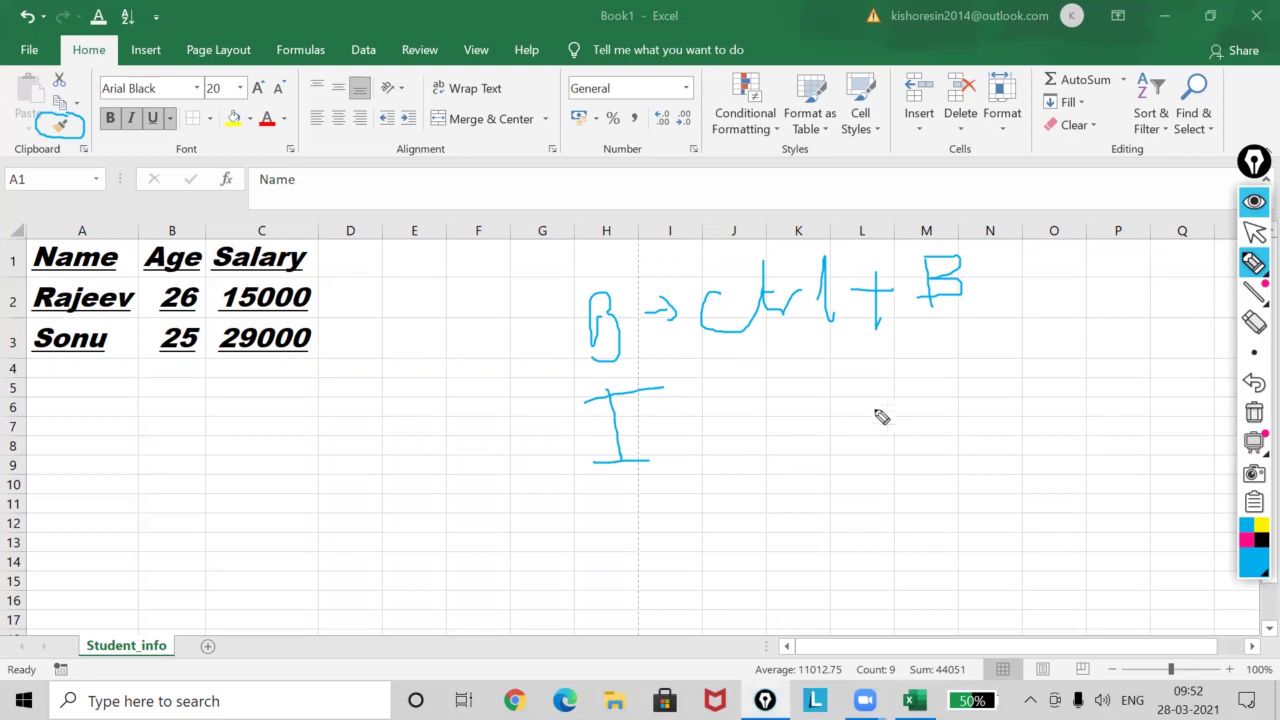
{"action": "mouse_move", "coordinate": [881, 401]}
{"action": "left_mouse_down"}
{"action": "mouse_move", "coordinate": [913, 399]}
{"action": "mouse_move", "coordinate": [906, 421]}
{"action": "left_mouse_up"}
{"action": "mouse_move", "coordinate": [945, 376]}
{"action": "left_mouse_down"}
{"action": "mouse_move", "coordinate": [947, 413]}
{"action": "mouse_move", "coordinate": [968, 371]}
{"action": "left_mouse_up"}
{"action": "left_click", "coordinate": [1254, 231]}
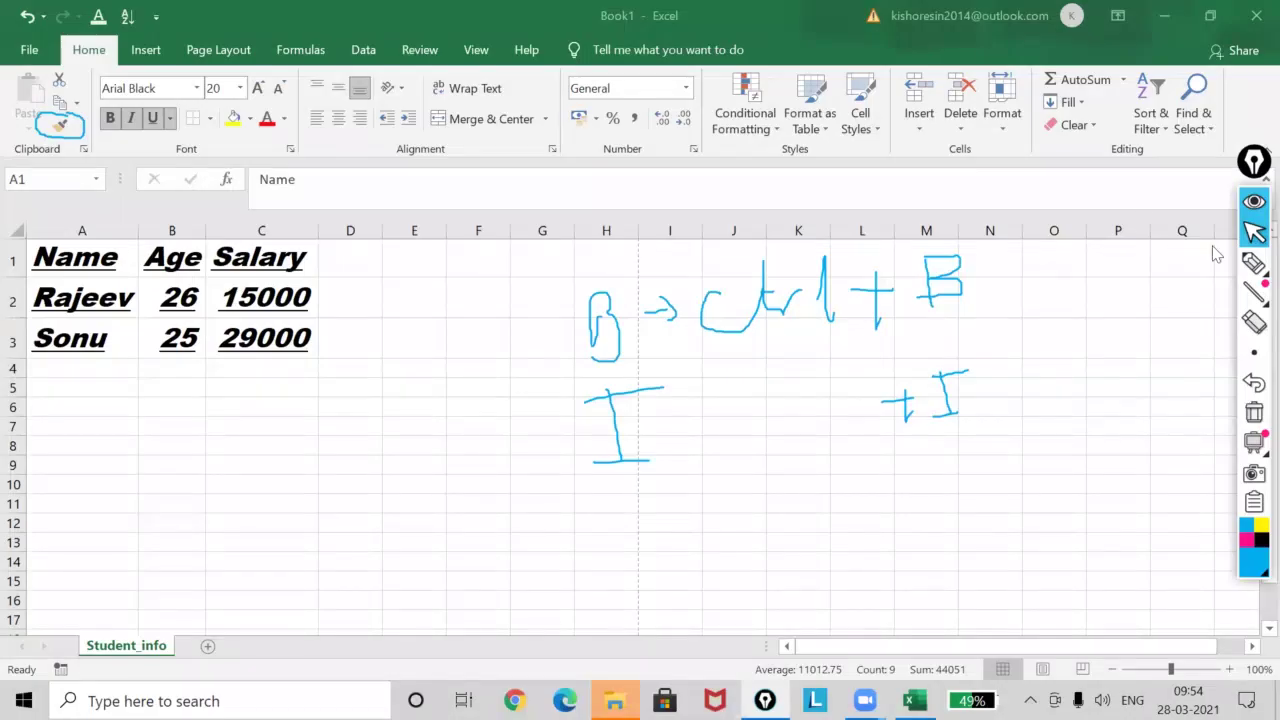
{"action": "left_click", "coordinate": [1166, 264]}
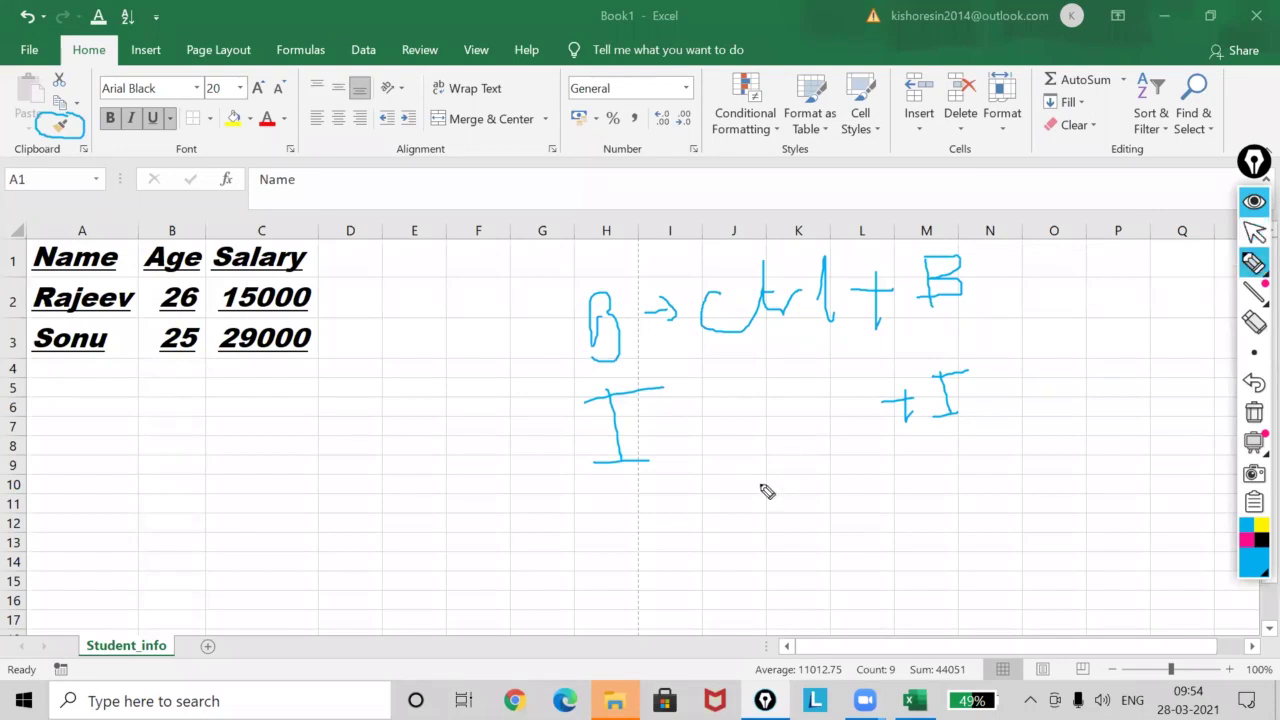
{"action": "mouse_move", "coordinate": [619, 514]}
{"action": "left_mouse_down"}
{"action": "mouse_move", "coordinate": [630, 558]}
{"action": "mouse_move", "coordinate": [660, 494]}
{"action": "left_mouse_up"}
{"action": "mouse_move", "coordinate": [875, 502]}
{"action": "left_mouse_down"}
{"action": "mouse_move", "coordinate": [932, 493]}
{"action": "mouse_move", "coordinate": [902, 527]}
{"action": "left_mouse_up"}
{"action": "mouse_move", "coordinate": [942, 476]}
{"action": "left_mouse_down"}
{"action": "mouse_move", "coordinate": [971, 523]}
{"action": "mouse_move", "coordinate": [984, 468]}
{"action": "left_mouse_up"}
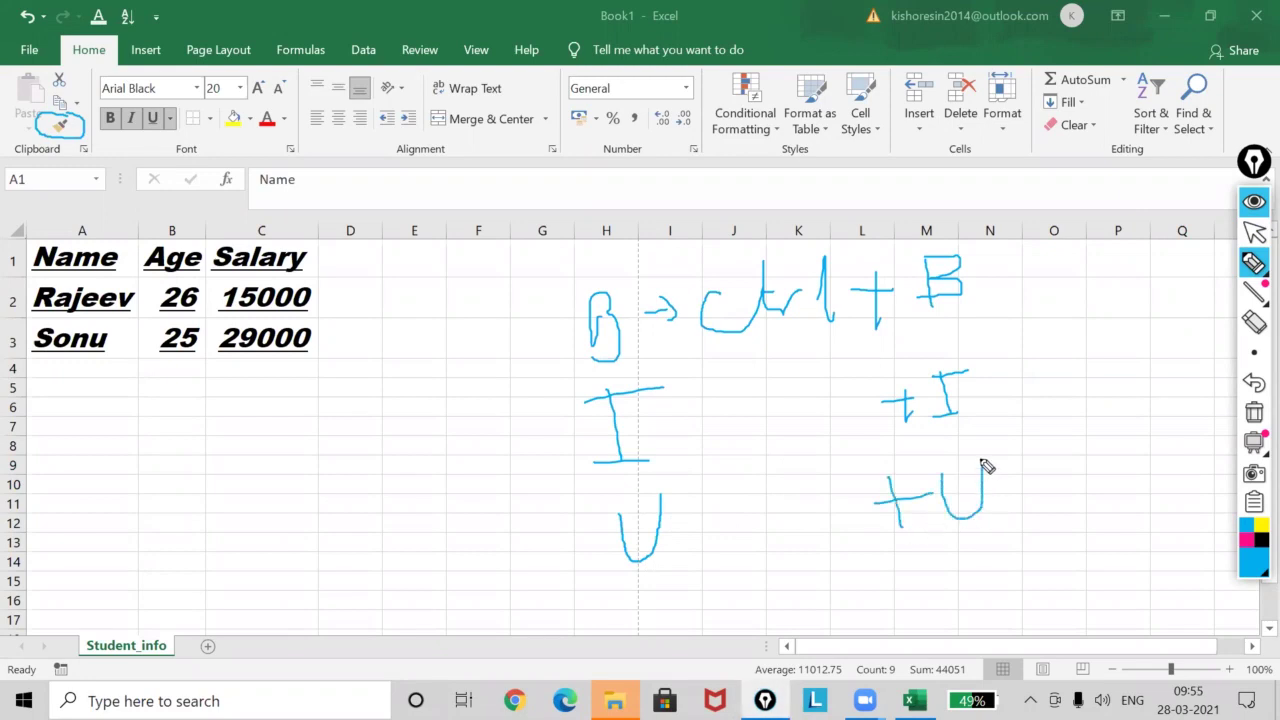
{"action": "left_click", "coordinate": [1254, 232]}
{"action": "mouse_move", "coordinate": [1254, 262]}
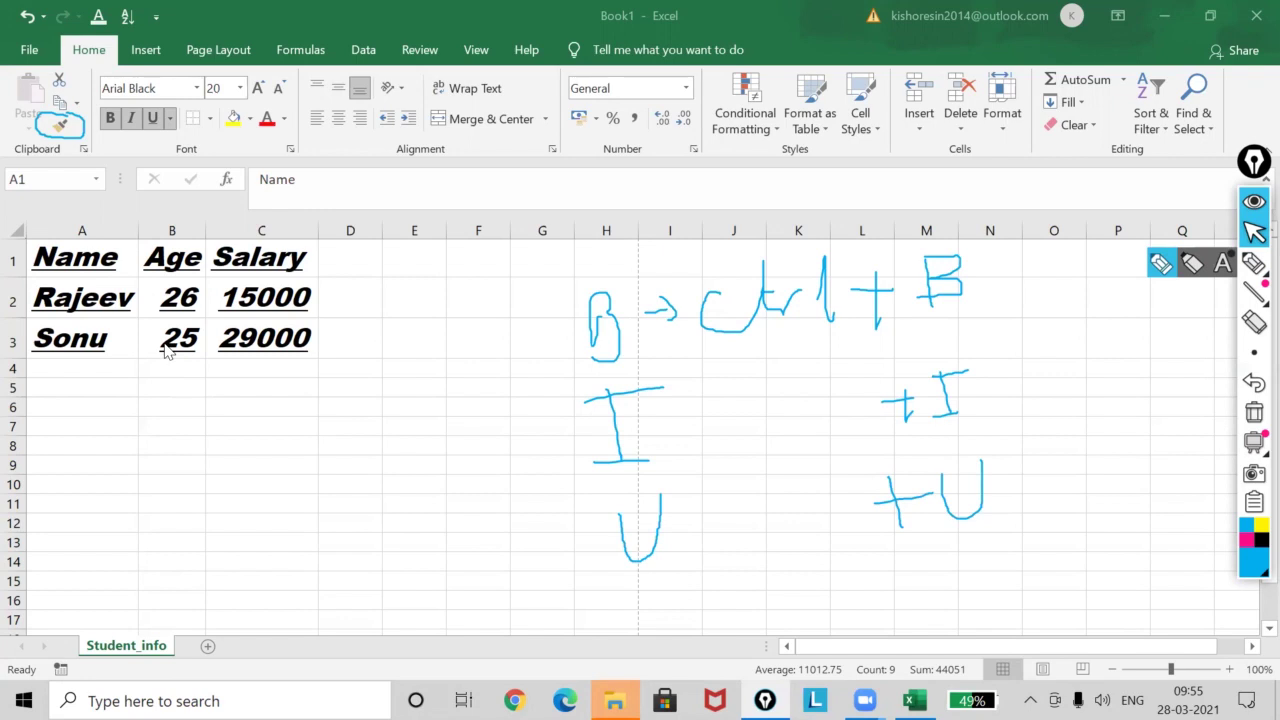
Open the print preview through File > Print, clearing the earlier annotations
{"action": "left_click", "coordinate": [29, 52]}
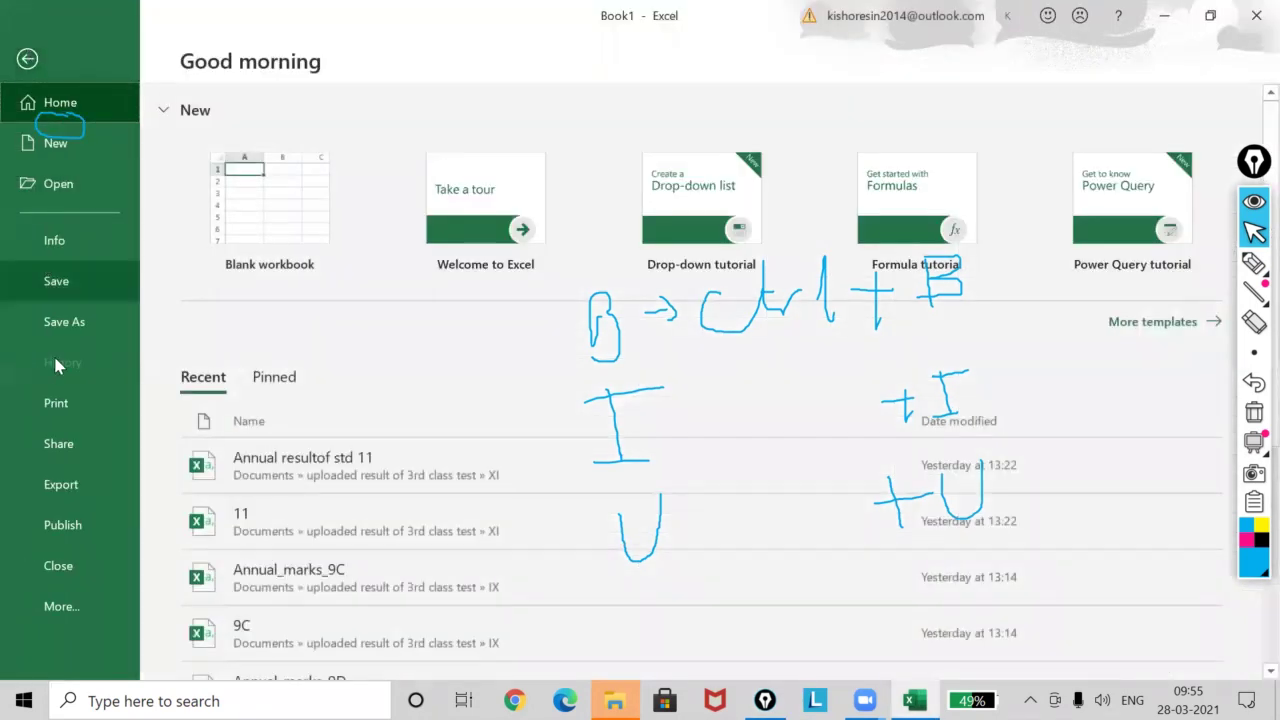
{"action": "left_click", "coordinate": [82, 412]}
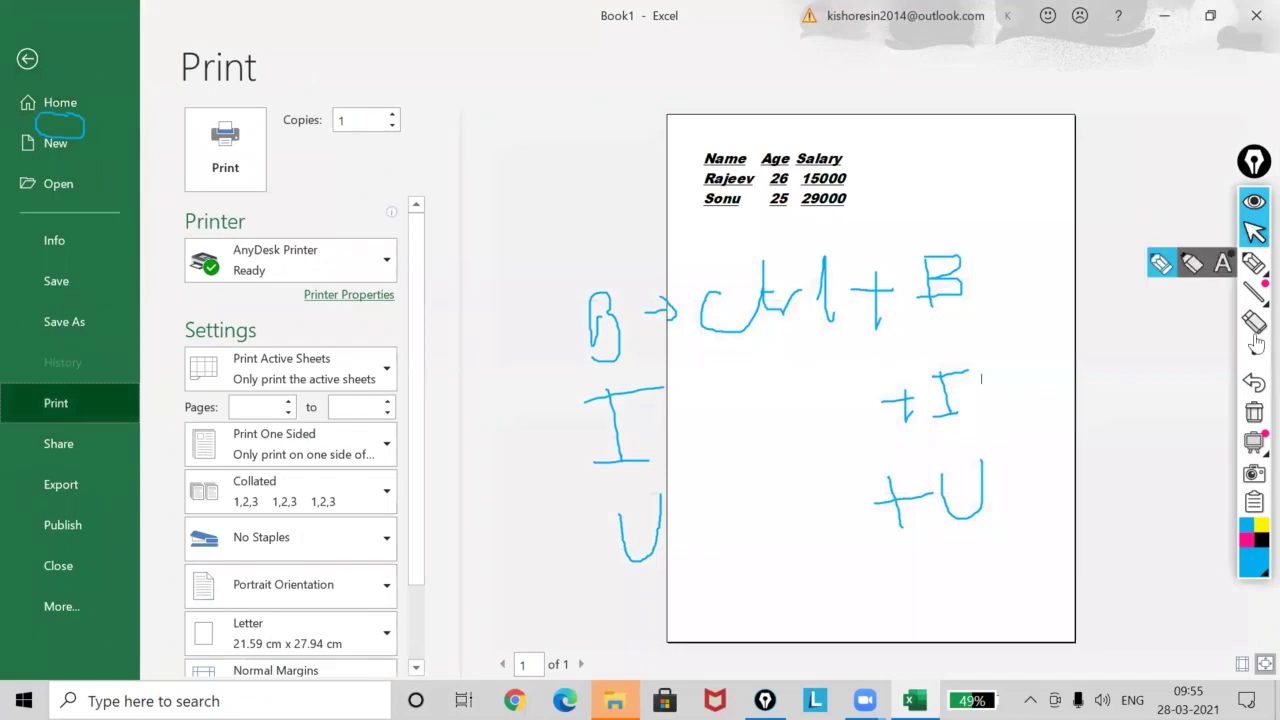
{"action": "left_click", "coordinate": [1255, 413]}
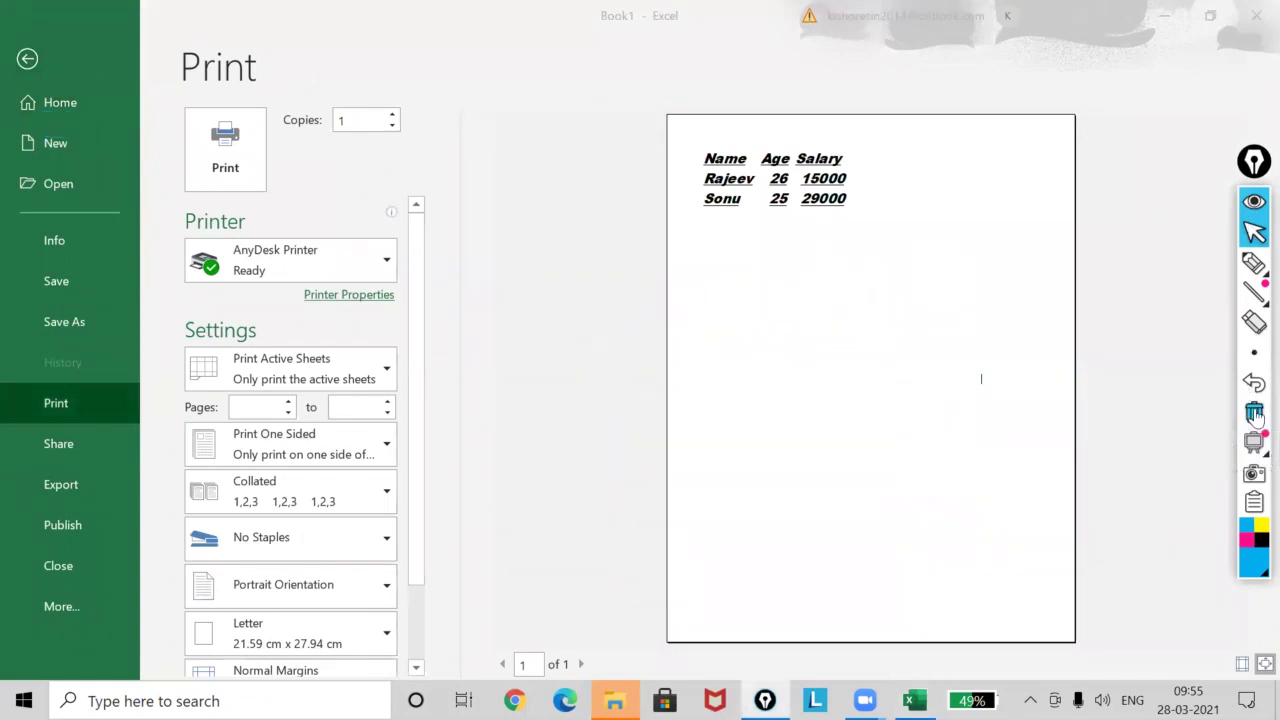
Annotate the print preview, circling the table and marking its column and row divisions
{"action": "left_click", "coordinate": [1162, 265]}
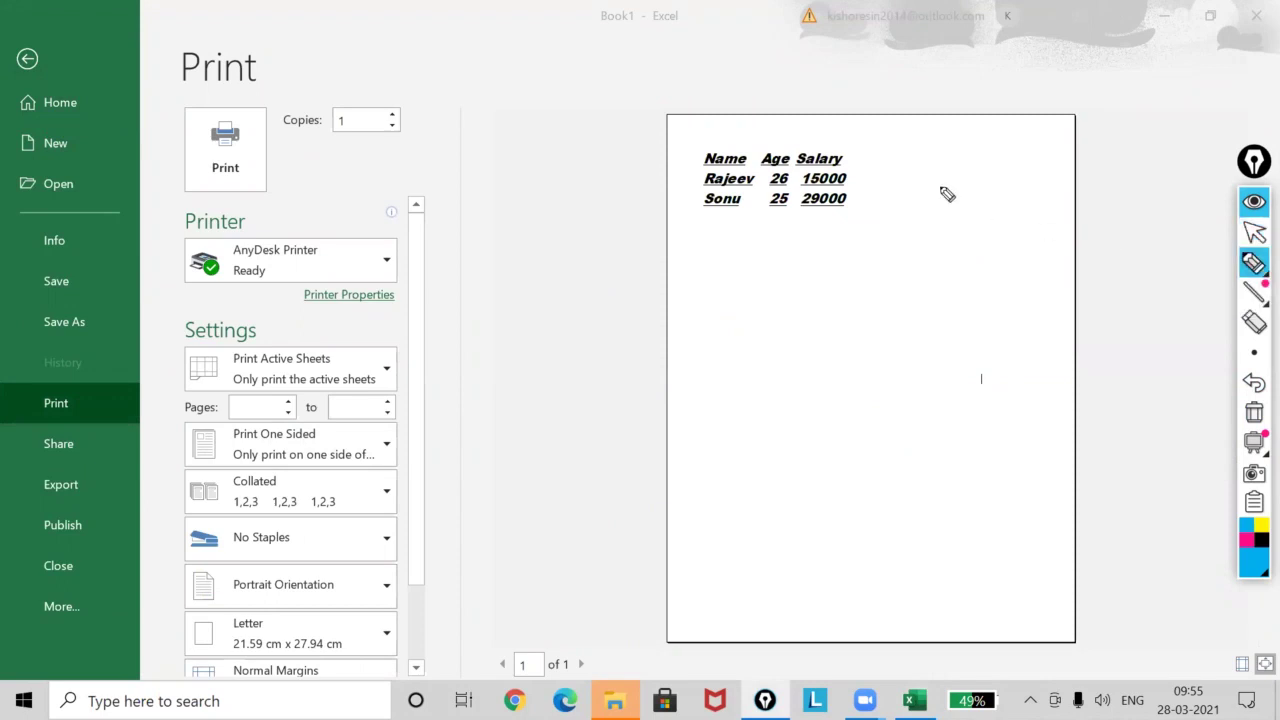
{"action": "mouse_move", "coordinate": [900, 157]}
{"action": "left_mouse_down"}
{"action": "mouse_move", "coordinate": [662, 240]}
{"action": "mouse_move", "coordinate": [884, 133]}
{"action": "left_mouse_up"}
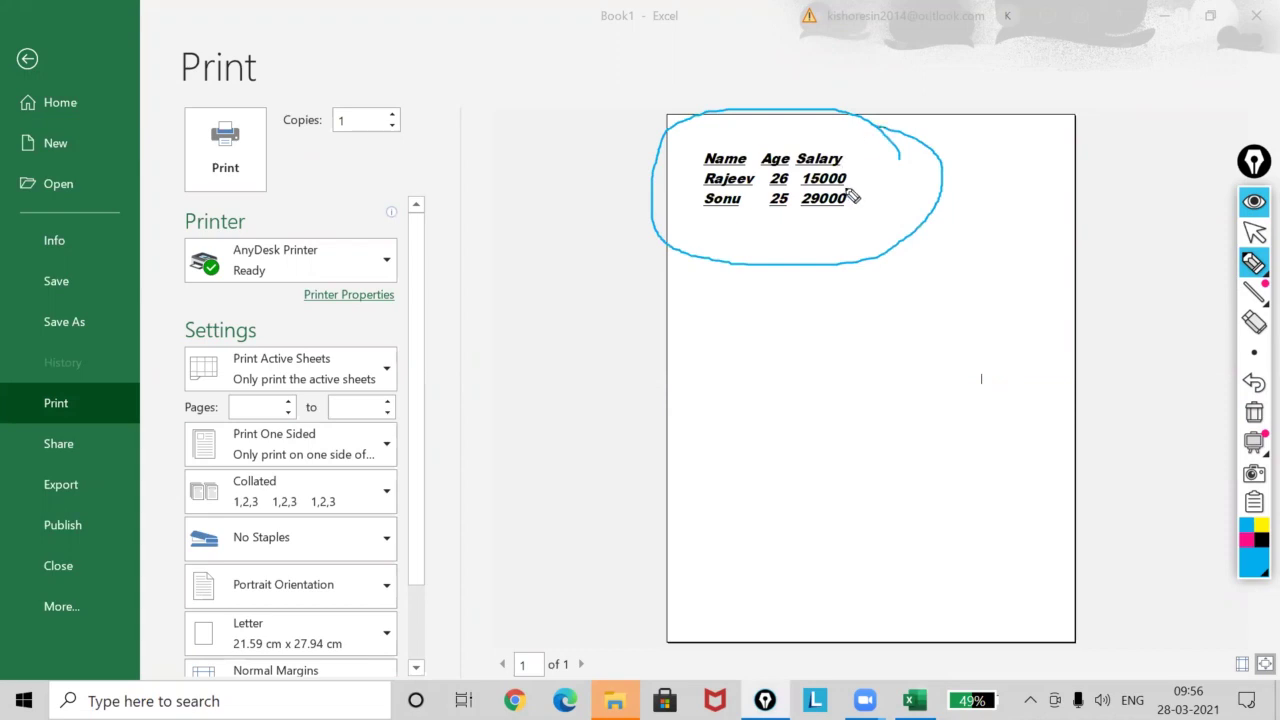
{"action": "left_click_drag", "start_coordinate": [750, 132], "coordinate": [750, 222]}
{"action": "left_click_drag", "start_coordinate": [793, 128], "coordinate": [800, 205]}
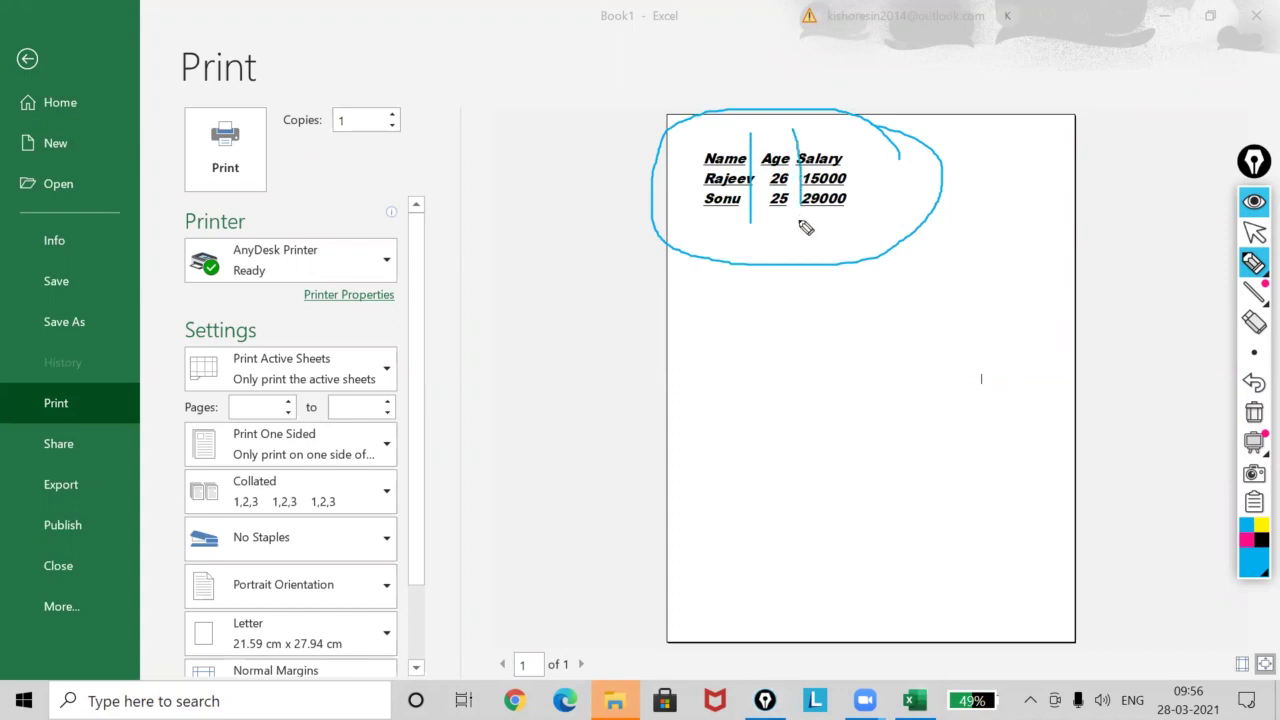
{"action": "left_click_drag", "start_coordinate": [692, 168], "coordinate": [862, 167]}
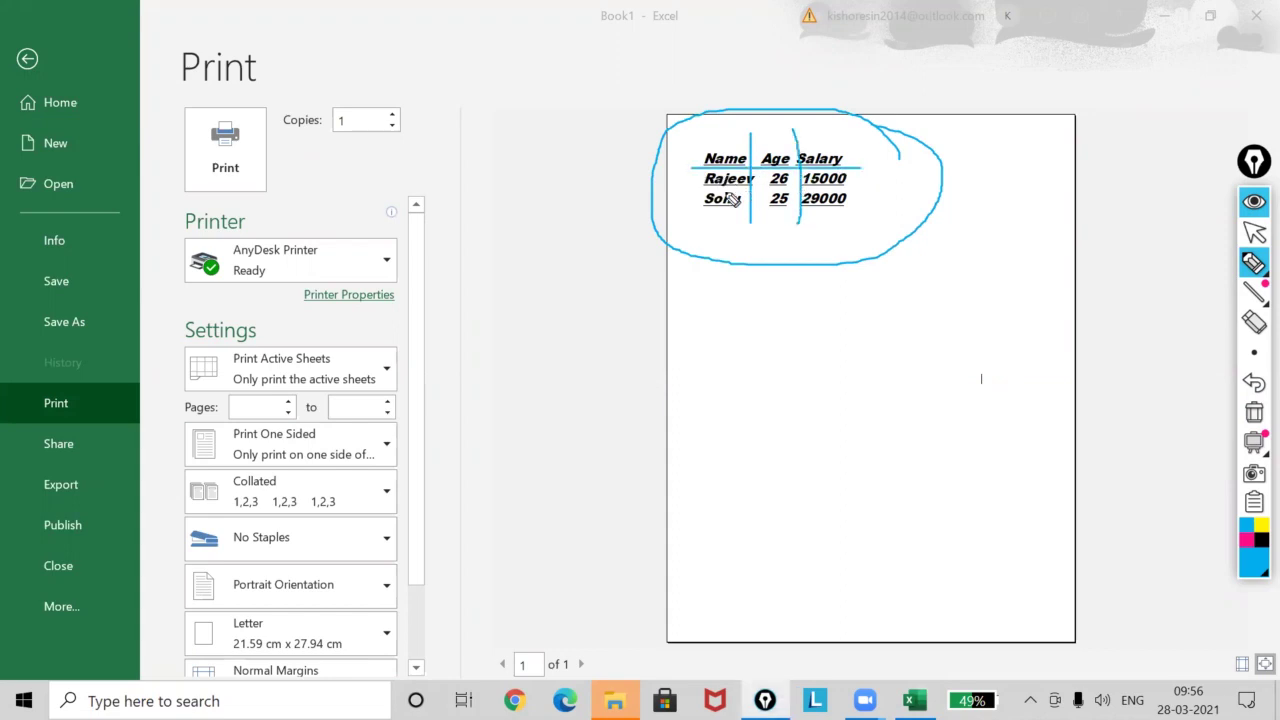
{"action": "left_click_drag", "start_coordinate": [694, 189], "coordinate": [866, 187]}
{"action": "left_click_drag", "start_coordinate": [697, 218], "coordinate": [852, 216]}
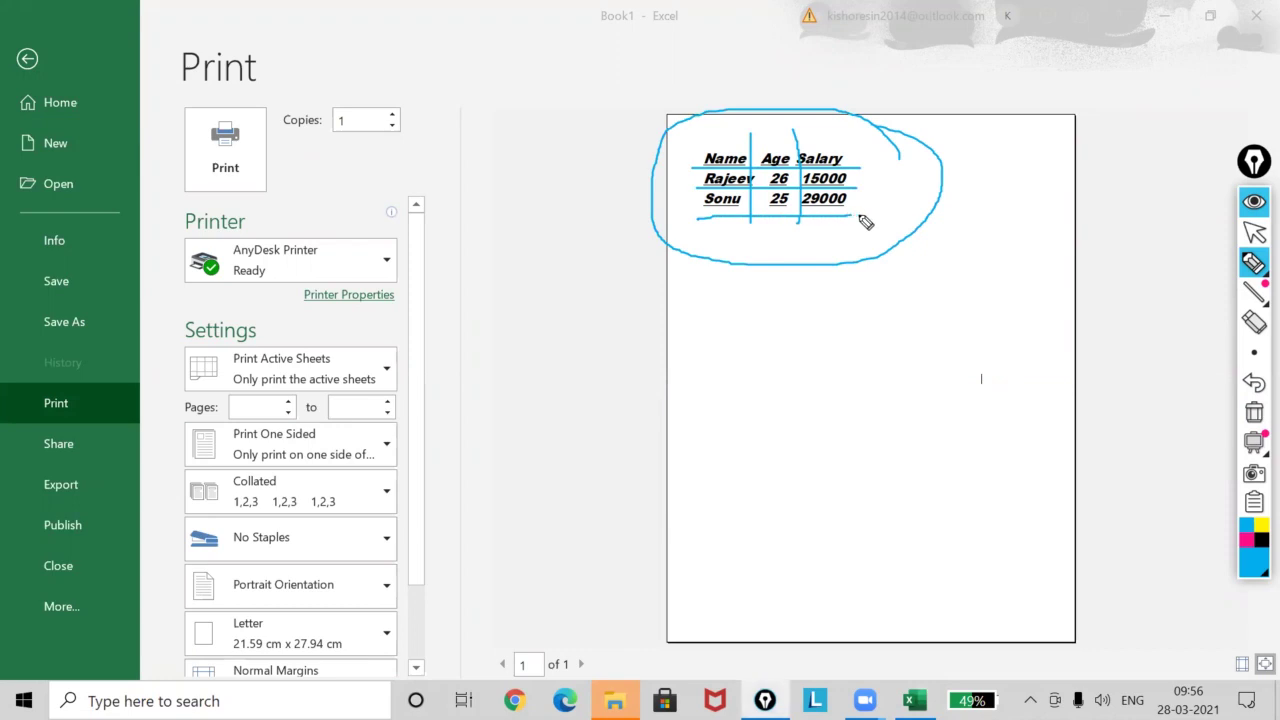
{"action": "left_click_drag", "start_coordinate": [852, 152], "coordinate": [866, 156]}
{"action": "left_click", "coordinate": [1254, 232]}
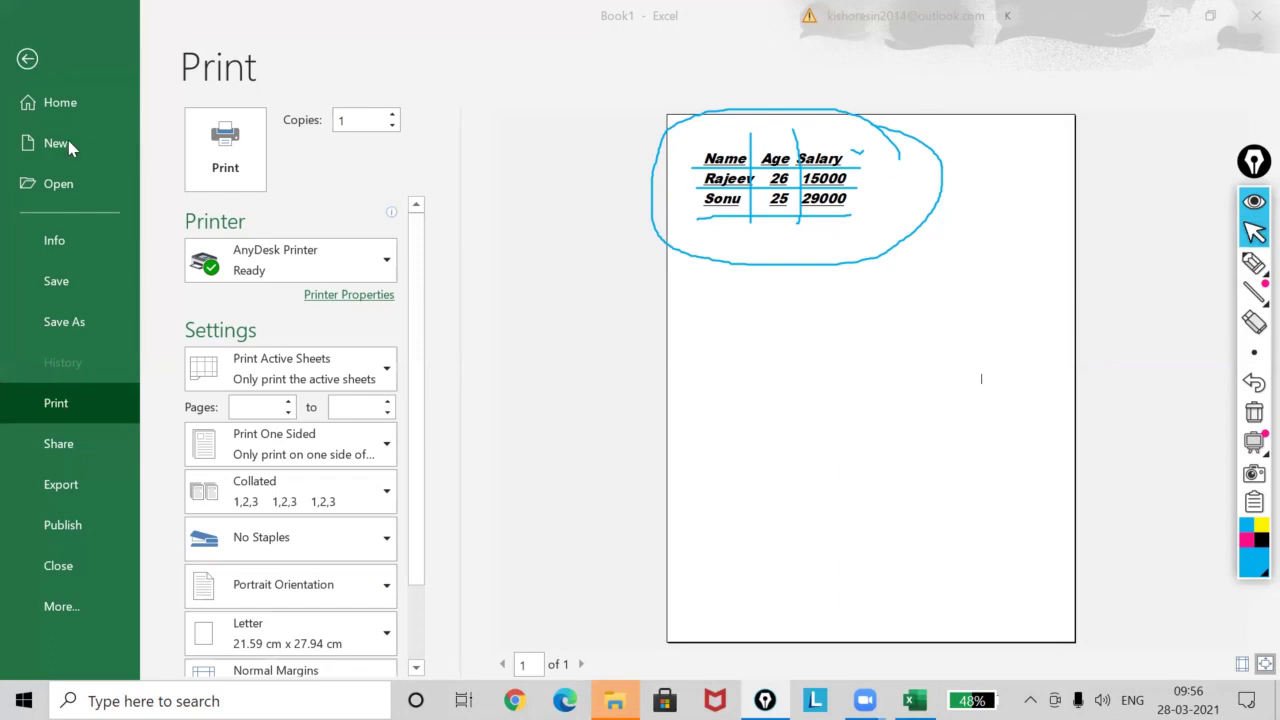
Return to the sheet, select A1:C3 and apply All Borders to every table cell
{"action": "left_click", "coordinate": [26, 60]}
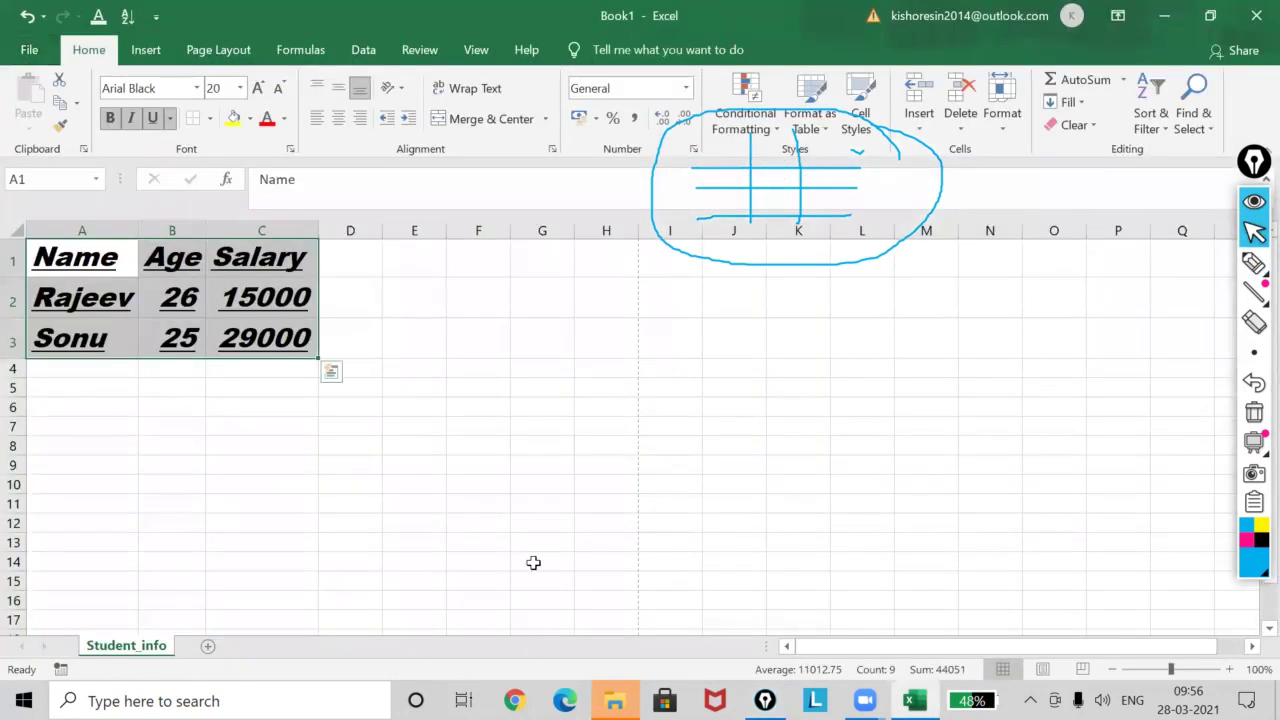
{"action": "left_click", "coordinate": [1254, 412]}
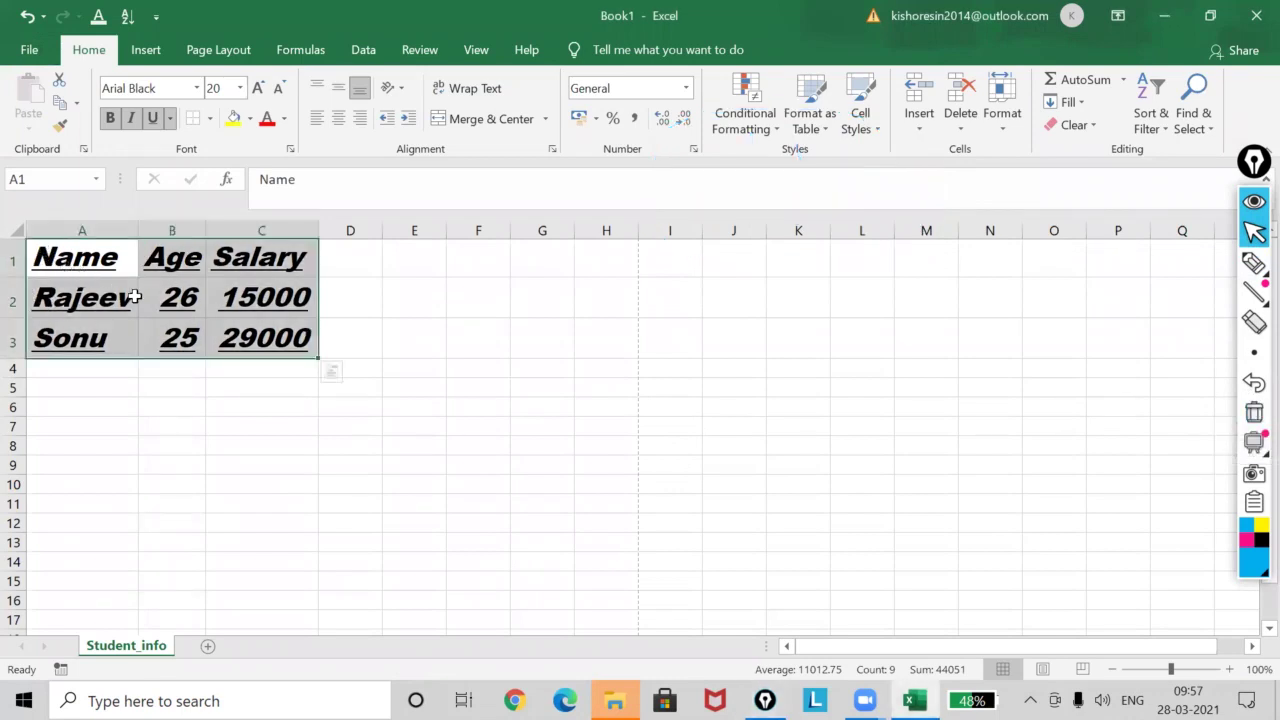
{"action": "left_click", "coordinate": [47, 256]}
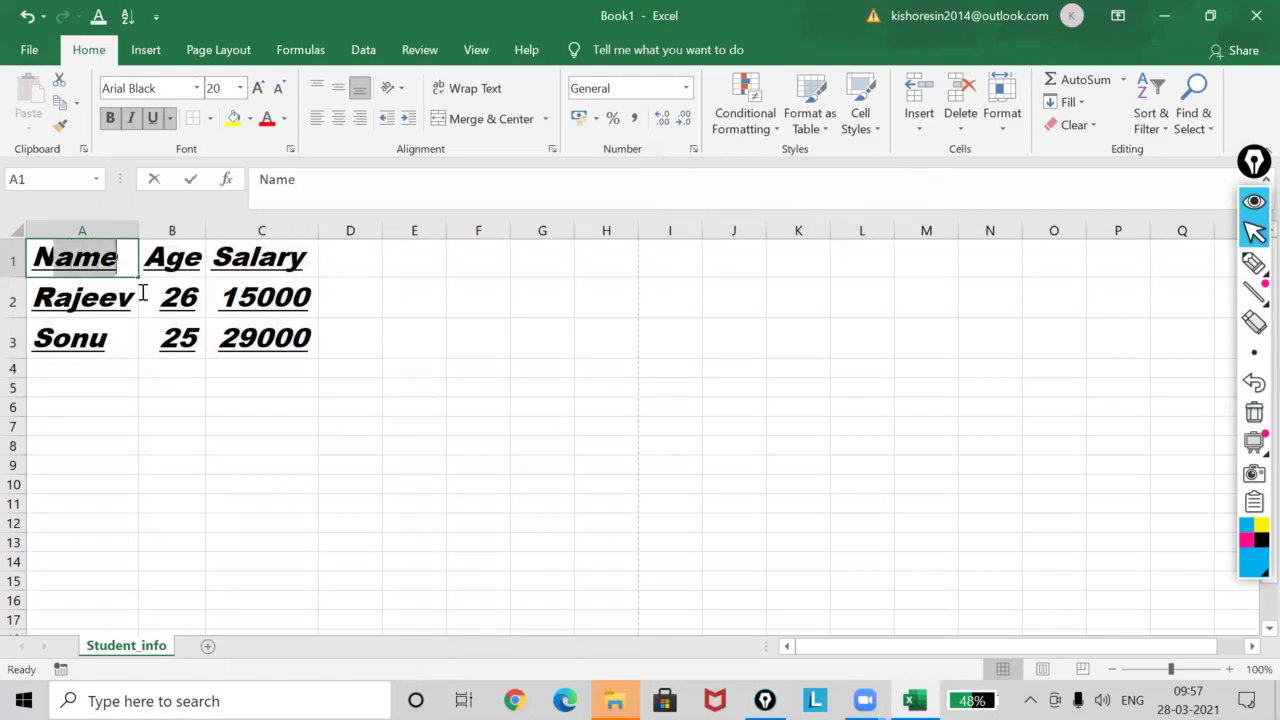
{"action": "left_click", "coordinate": [125, 405]}
{"action": "left_click_drag", "start_coordinate": [67, 254], "coordinate": [243, 338]}
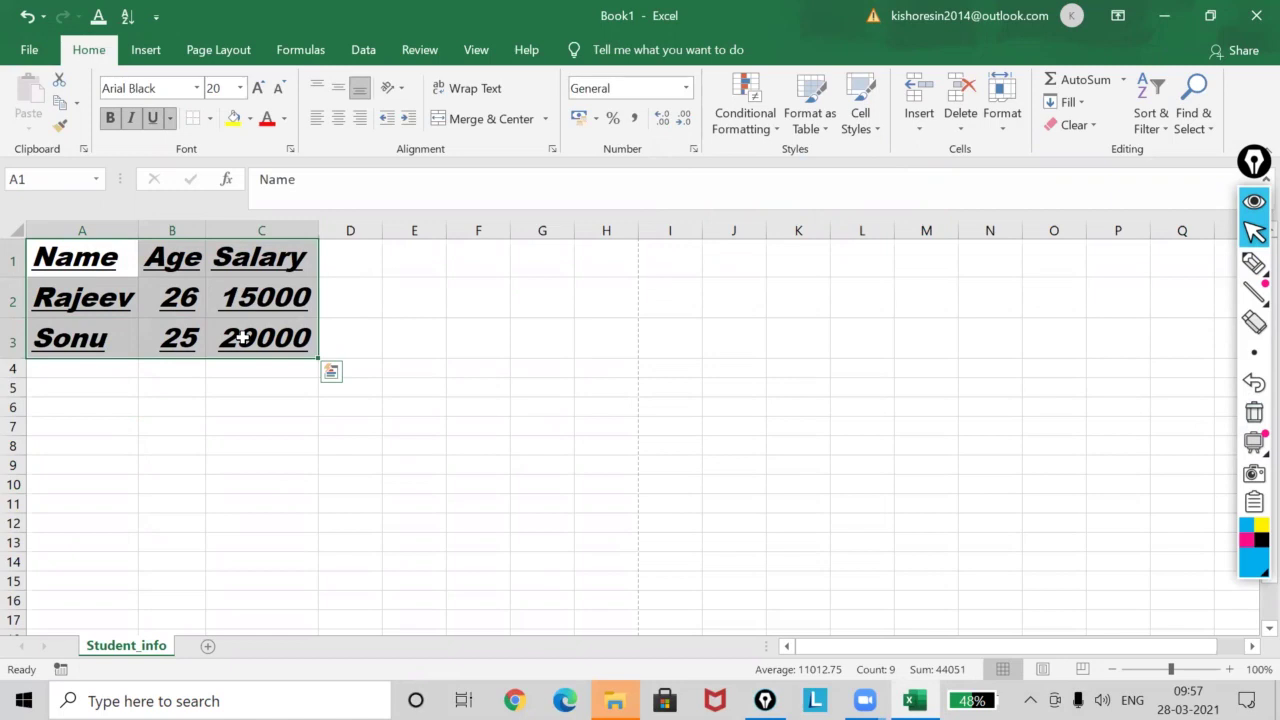
{"action": "left_click", "coordinate": [209, 121]}
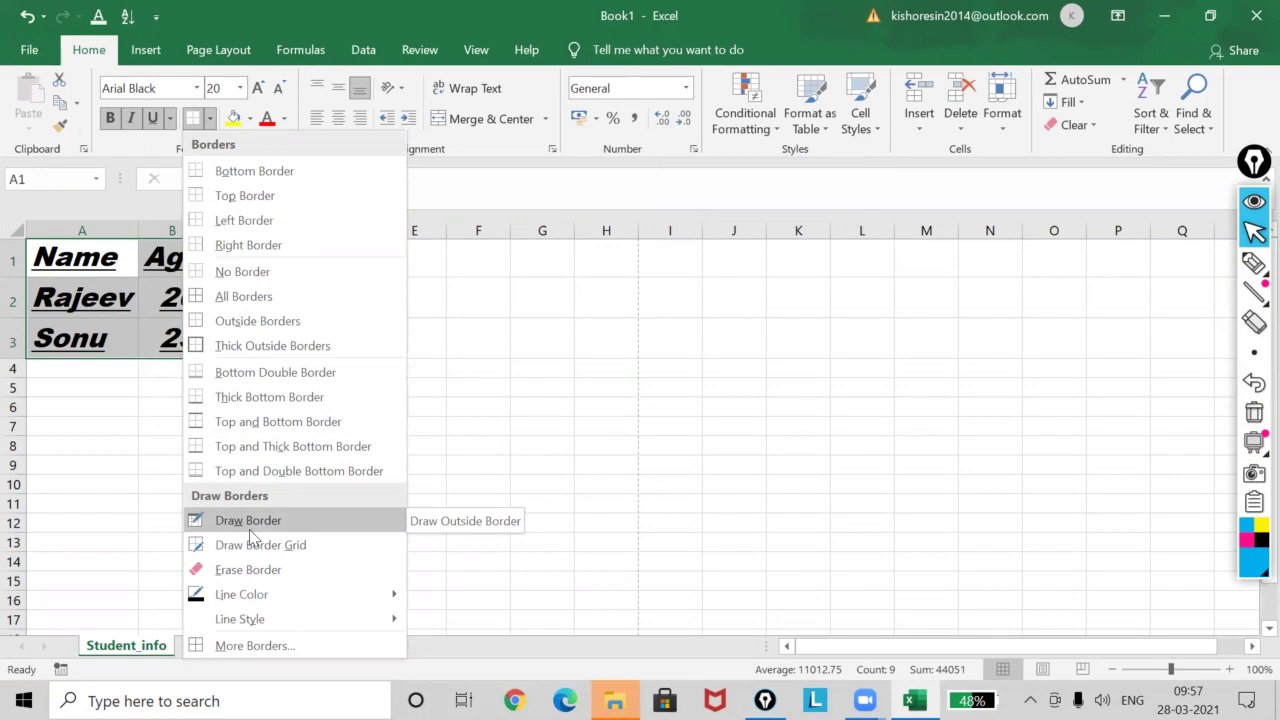
{"action": "left_click", "coordinate": [276, 304]}
{"action": "left_click", "coordinate": [228, 440]}
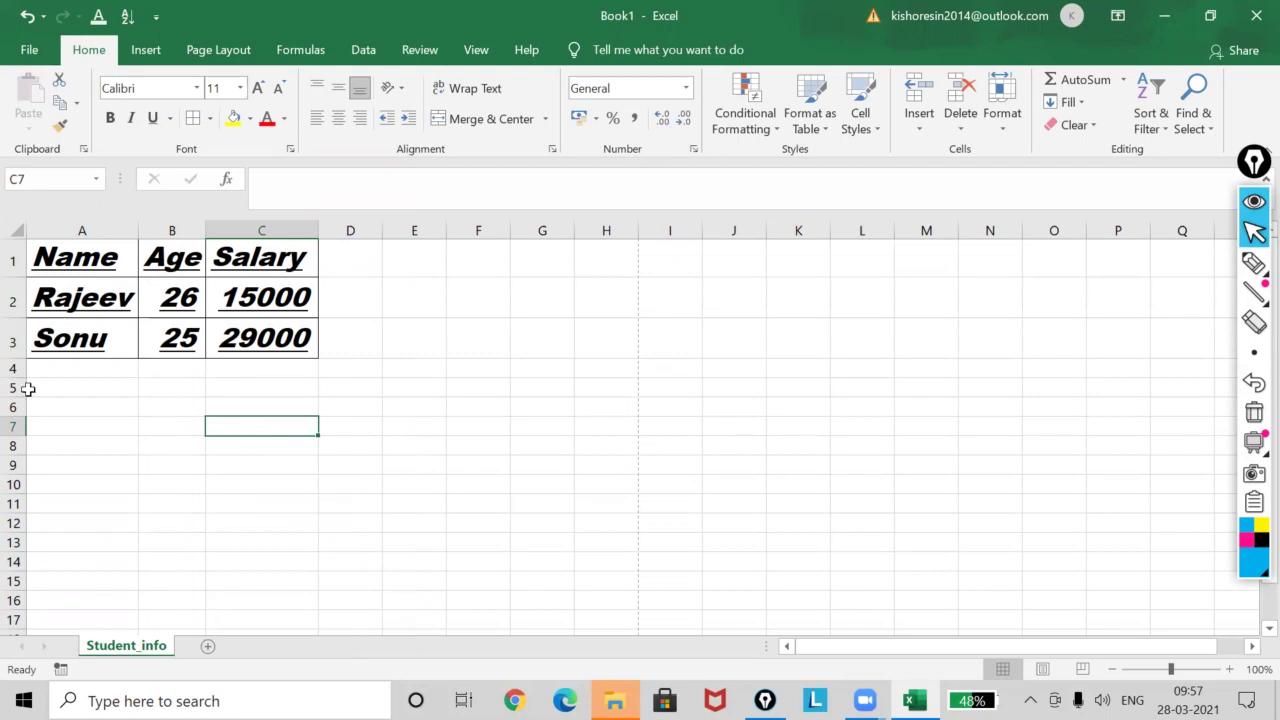
{"action": "left_click", "coordinate": [30, 50]}
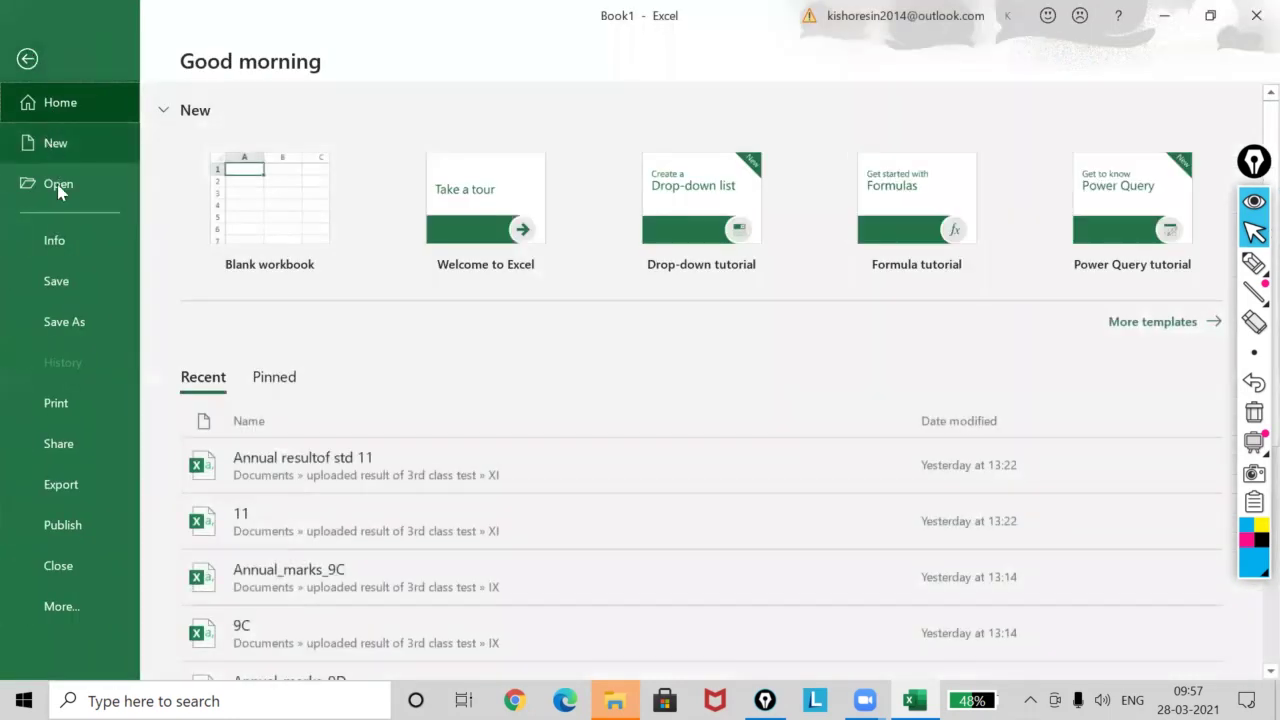
{"action": "left_click", "coordinate": [56, 403]}
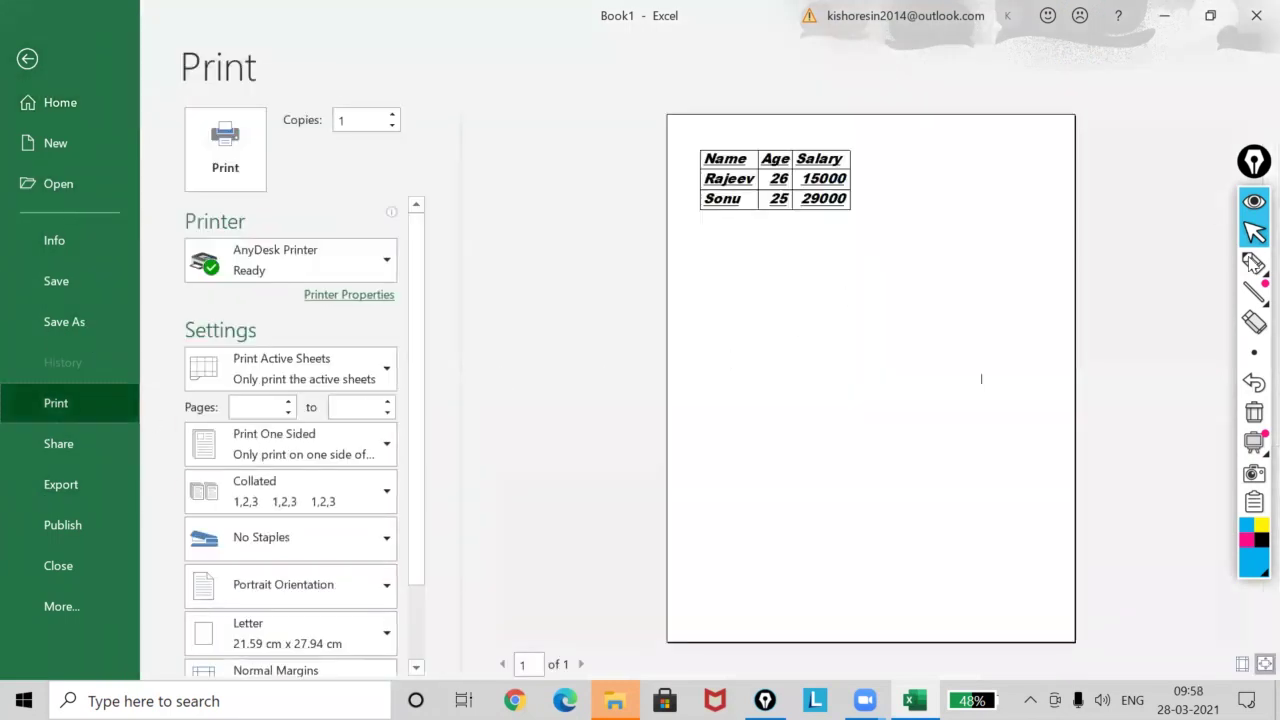
{"action": "left_click", "coordinate": [1163, 265]}
{"action": "mouse_move", "coordinate": [908, 160]}
{"action": "left_mouse_down"}
{"action": "mouse_move", "coordinate": [823, 129]}
{"action": "mouse_move", "coordinate": [671, 171]}
{"action": "mouse_move", "coordinate": [710, 256]}
{"action": "mouse_move", "coordinate": [920, 177]}
{"action": "mouse_move", "coordinate": [903, 149]}
{"action": "left_mouse_up"}
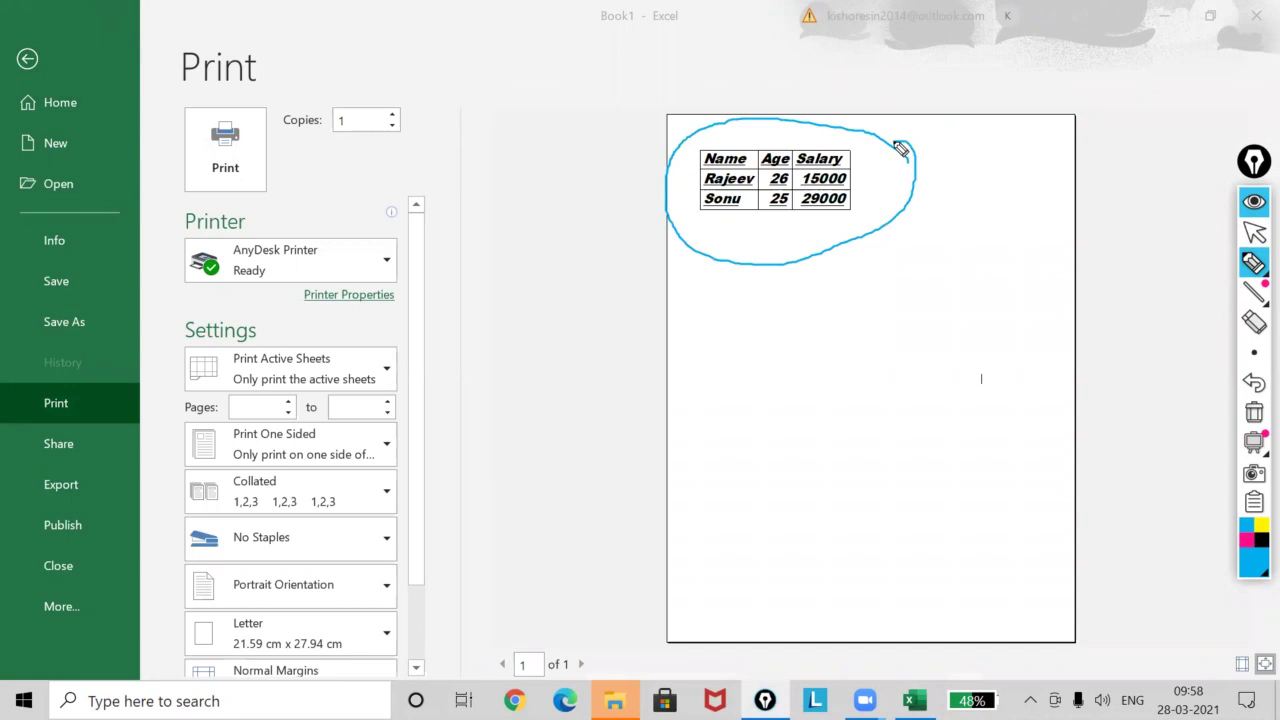
{"action": "mouse_move", "coordinate": [871, 163]}
{"action": "left_mouse_down"}
{"action": "mouse_move", "coordinate": [903, 149]}
{"action": "mouse_move", "coordinate": [872, 184]}
{"action": "mouse_move", "coordinate": [906, 170]}
{"action": "left_mouse_up"}
{"action": "left_click", "coordinate": [1254, 232]}
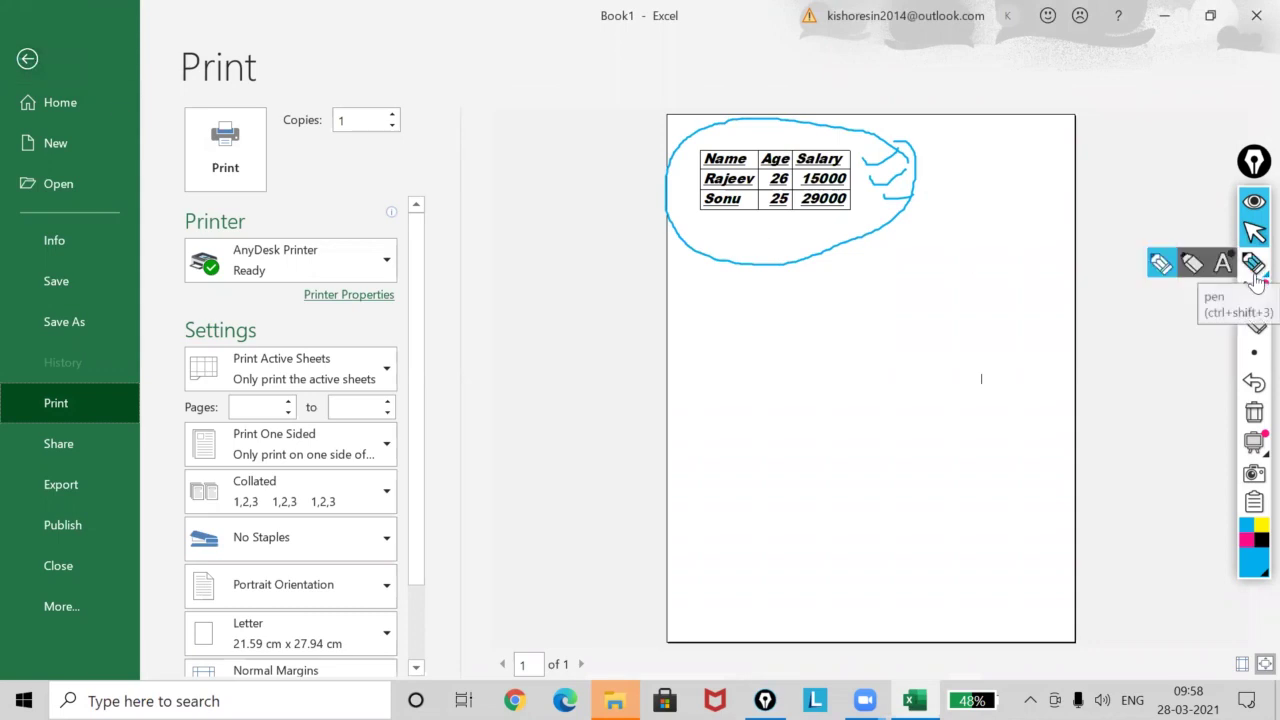
{"action": "left_click", "coordinate": [27, 60]}
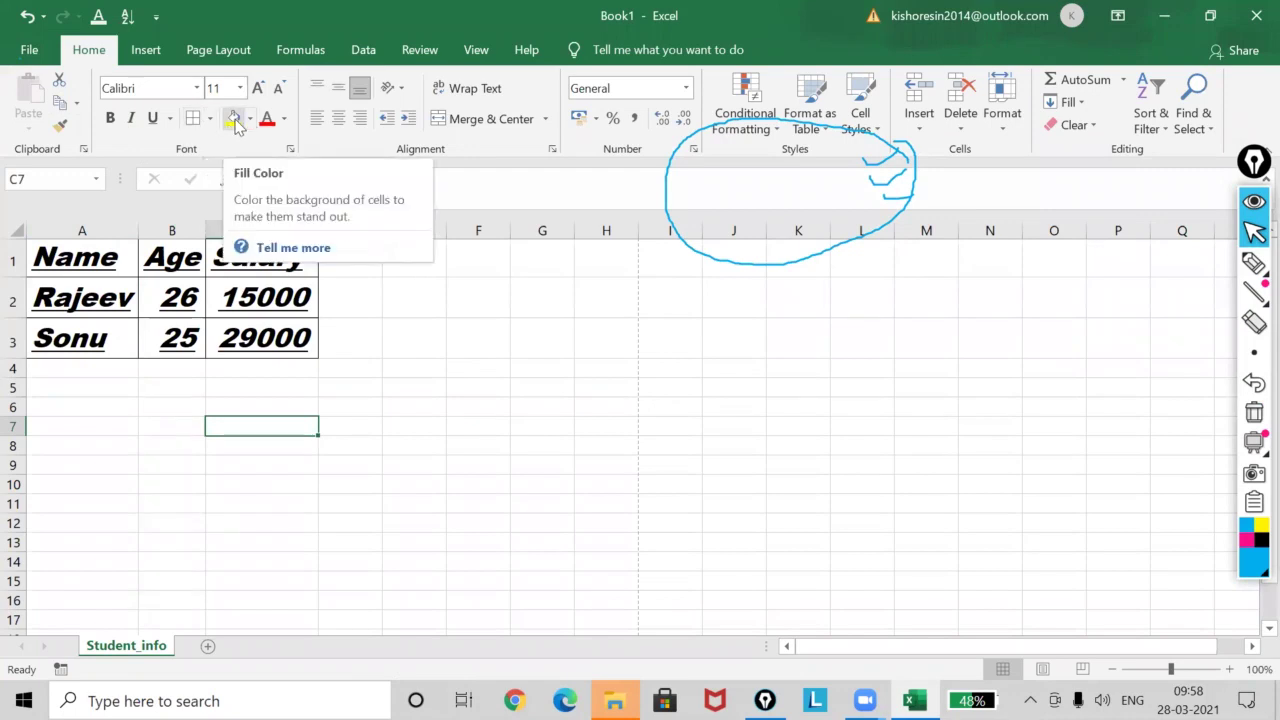
Select A1:C3 and give the whole Name/Age/Salary table a yellow fill
{"action": "left_click", "coordinate": [405, 297]}
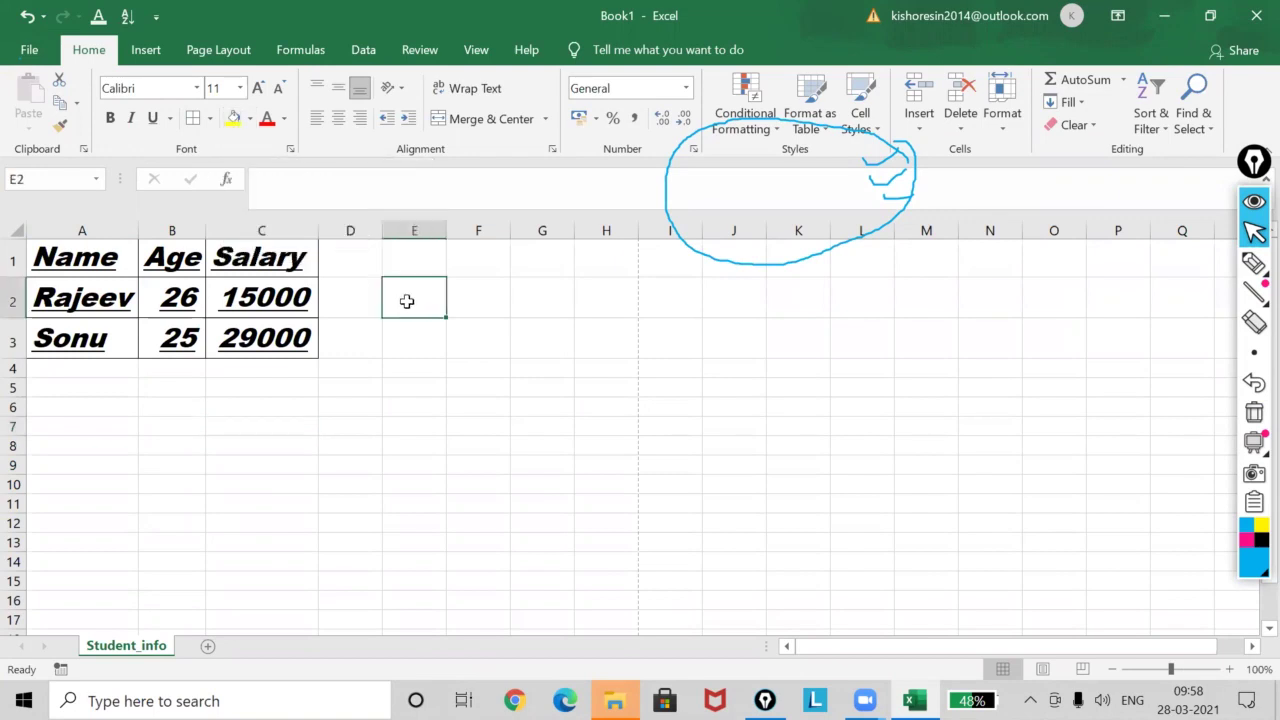
{"action": "left_click_drag", "start_coordinate": [78, 257], "coordinate": [243, 322]}
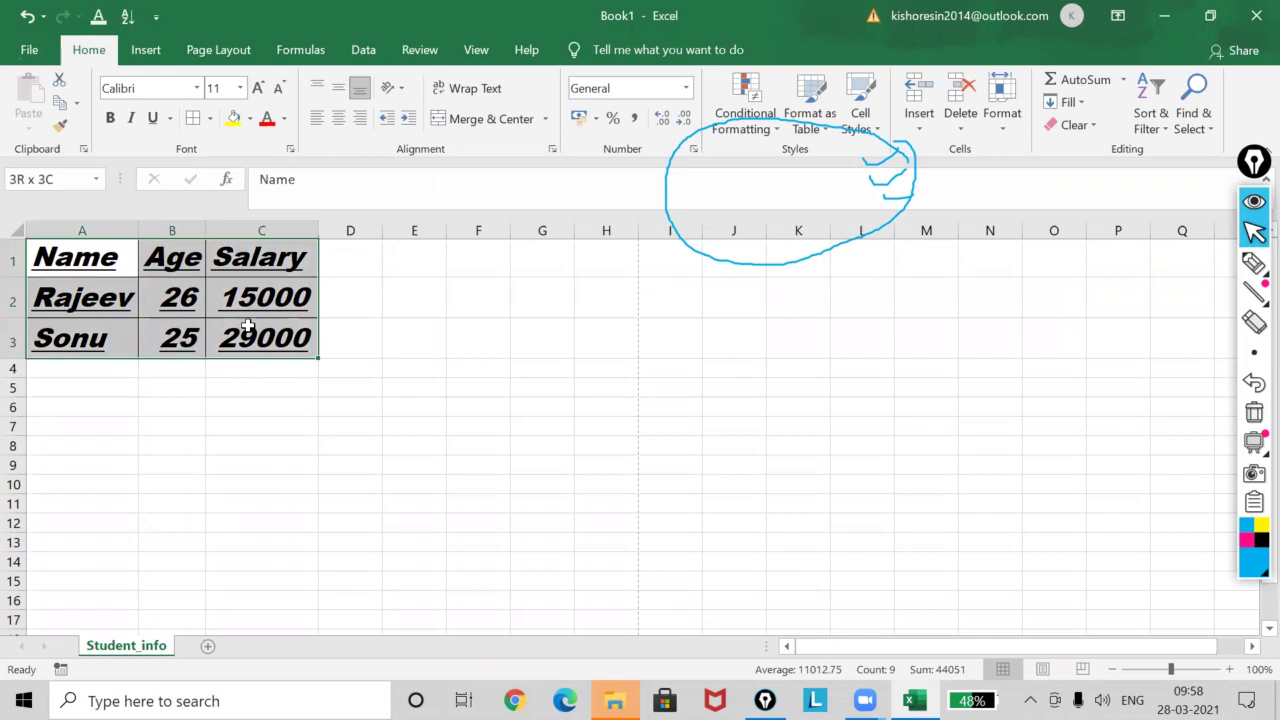
{"action": "left_click_drag", "start_coordinate": [243, 324], "coordinate": [250, 326]}
{"action": "left_click", "coordinate": [250, 118]}
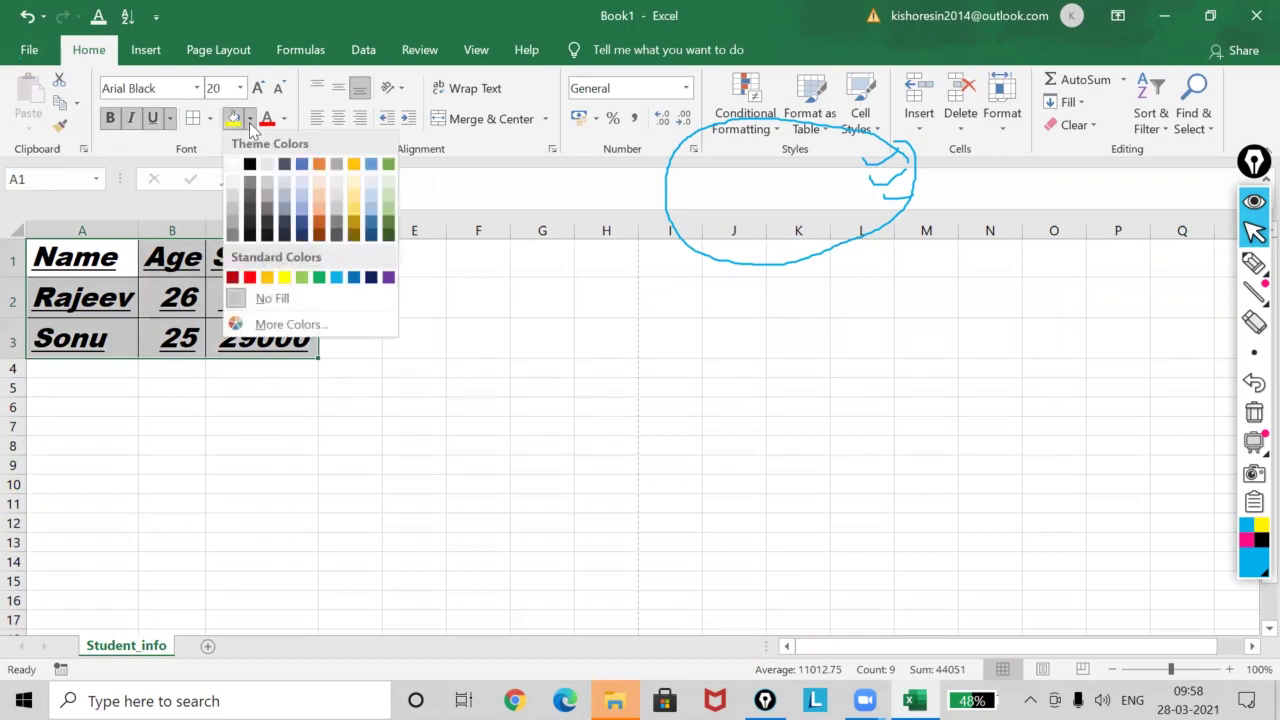
{"action": "left_click", "coordinate": [284, 277]}
{"action": "left_click", "coordinate": [300, 426]}
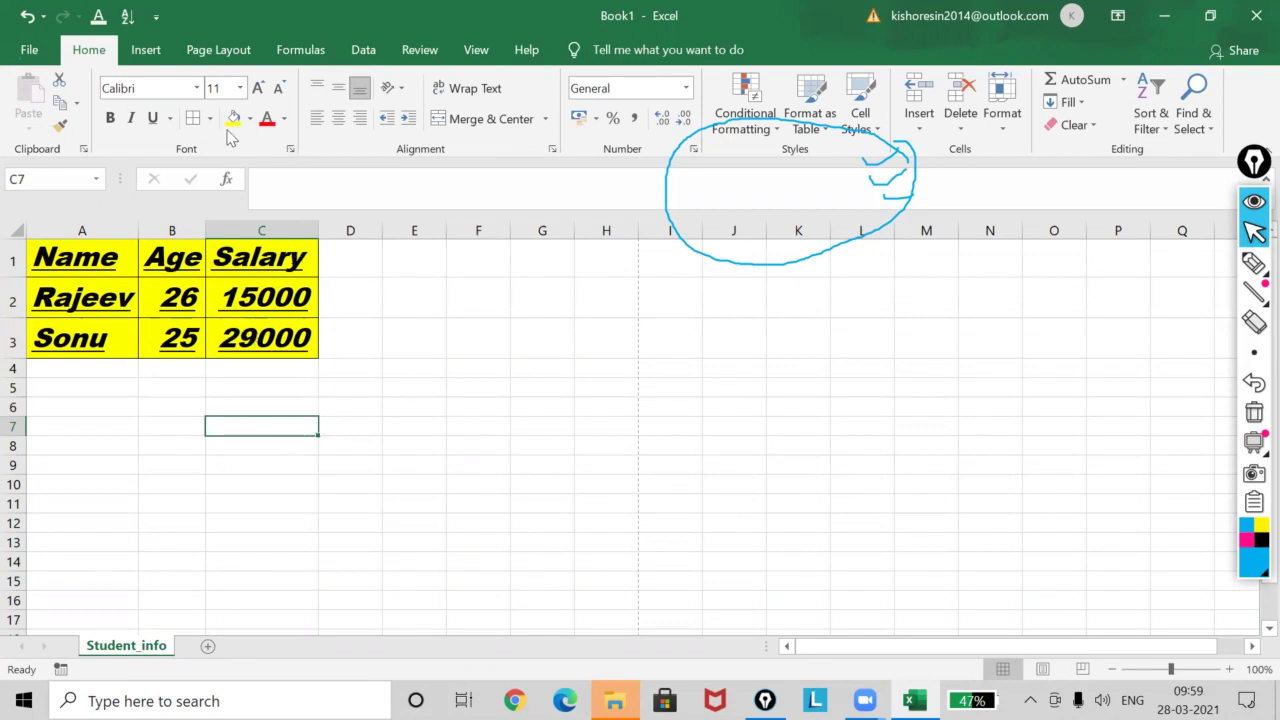
Select A1:C3 and set the font colour of all table text to purple
{"action": "left_click", "coordinate": [284, 120]}
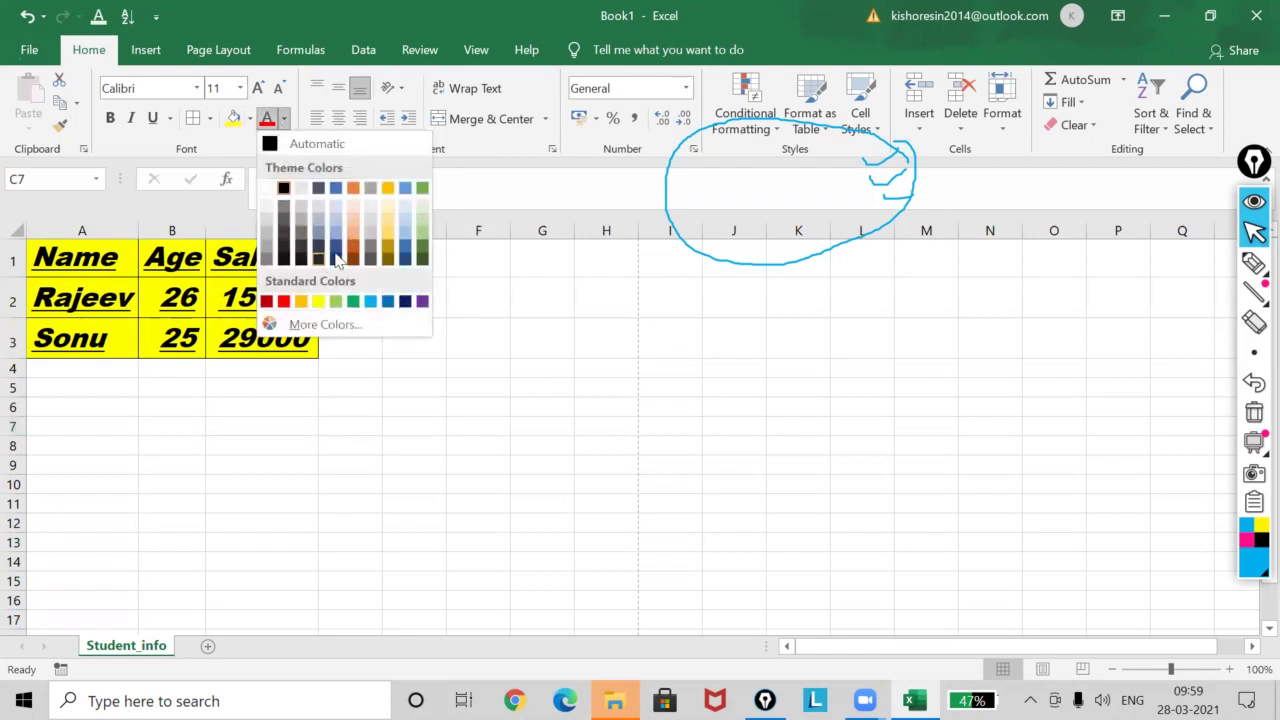
{"action": "left_click", "coordinate": [421, 301]}
{"action": "left_click", "coordinate": [56, 260]}
{"action": "left_click_drag", "start_coordinate": [60, 258], "coordinate": [277, 338]}
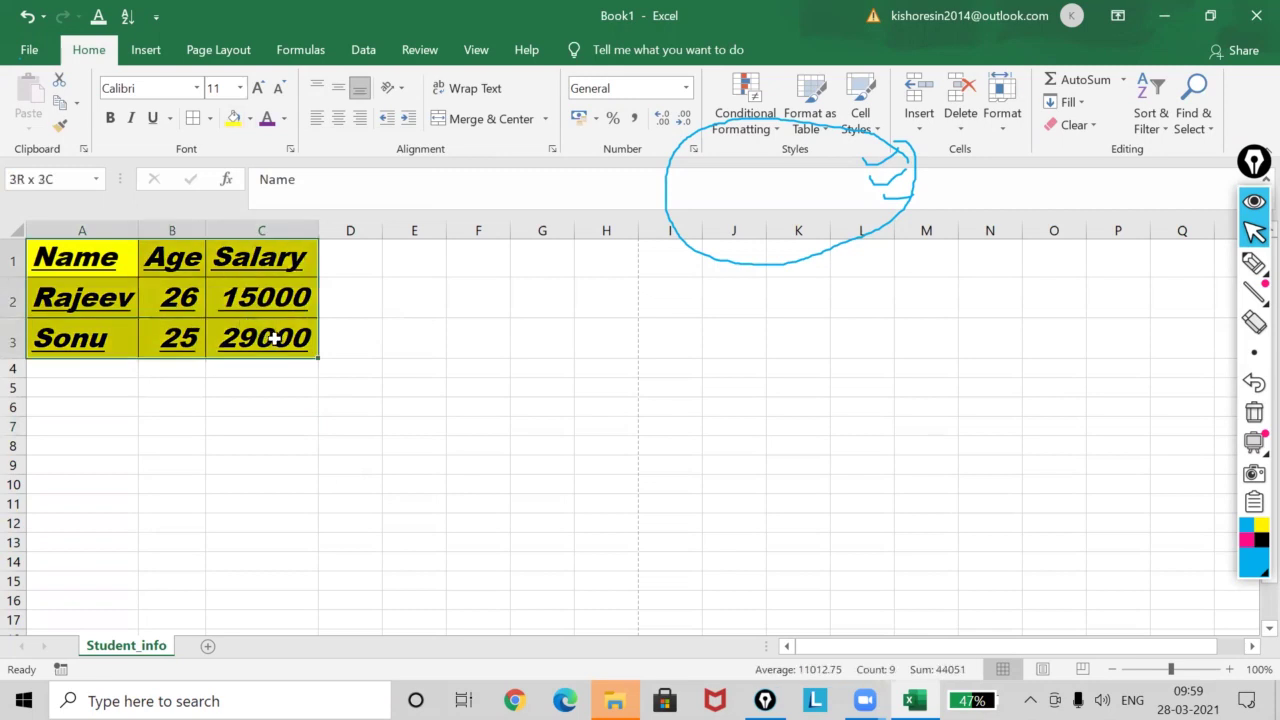
{"action": "left_click", "coordinate": [285, 119]}
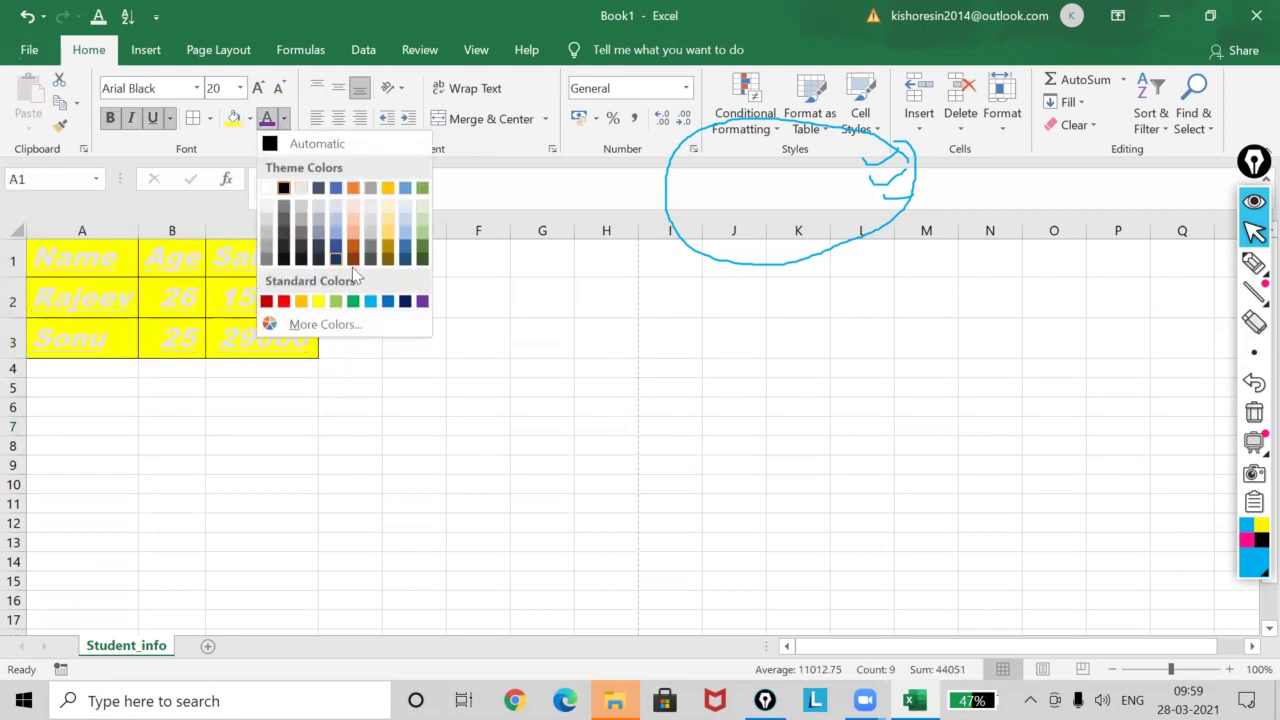
{"action": "left_click", "coordinate": [422, 301]}
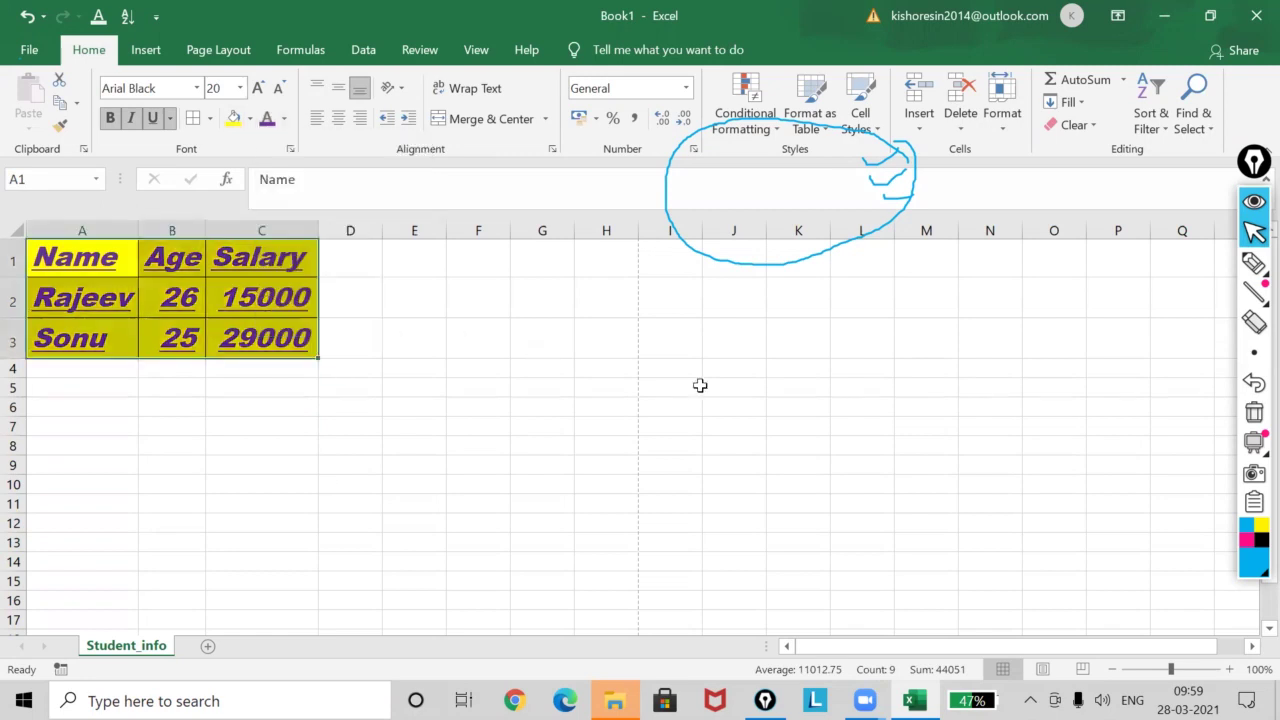
{"action": "left_click", "coordinate": [595, 386]}
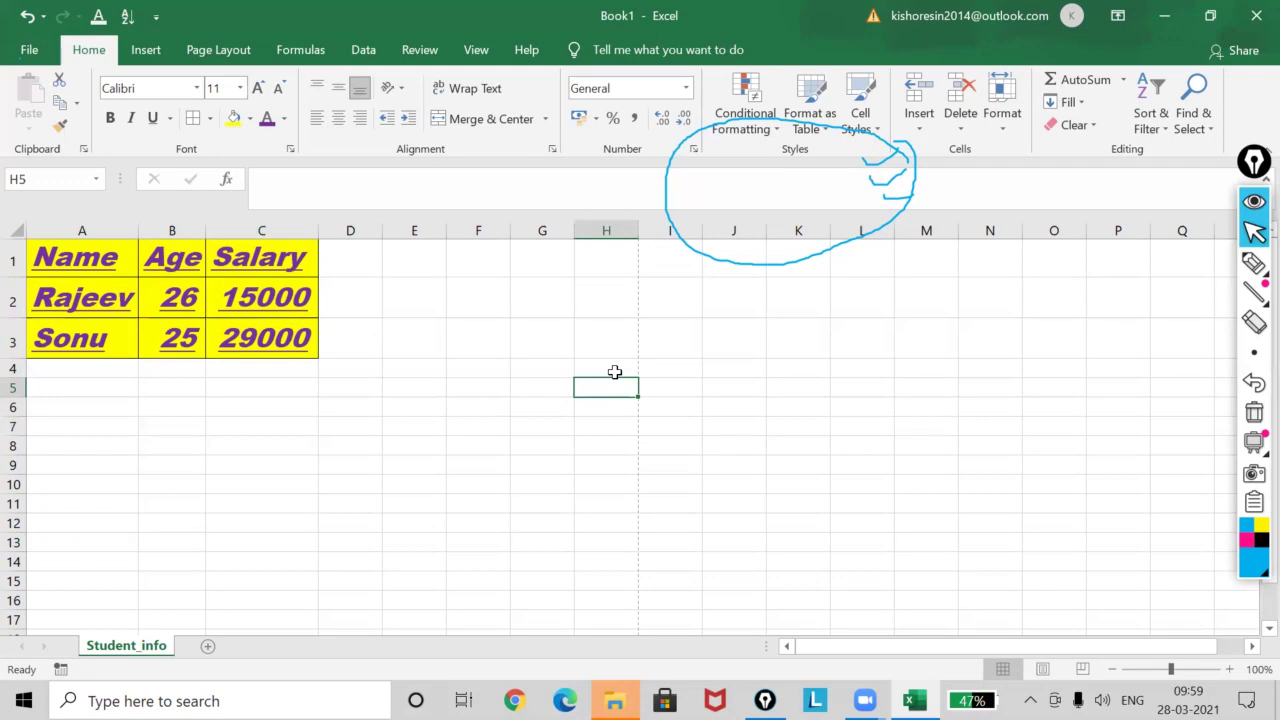
{"action": "left_click", "coordinate": [1254, 412]}
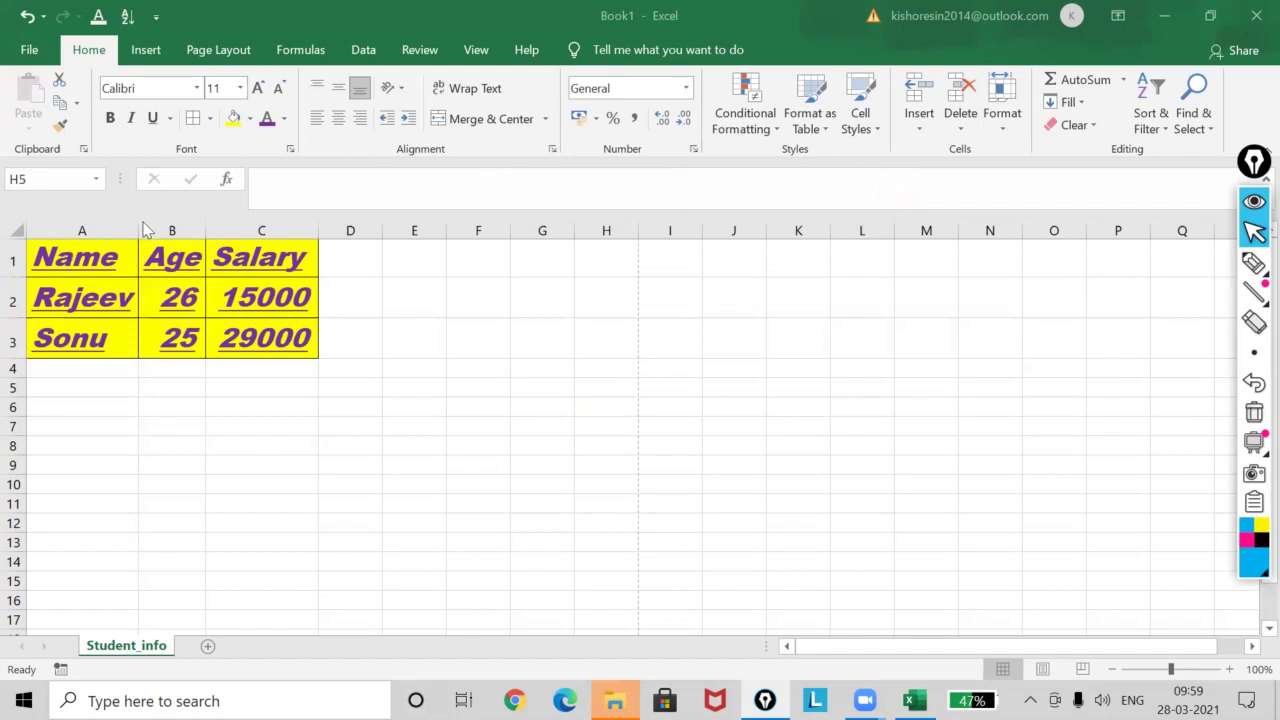
Widen columns A, B and C by dragging their header borders to the right
{"action": "left_click", "coordinate": [62, 256]}
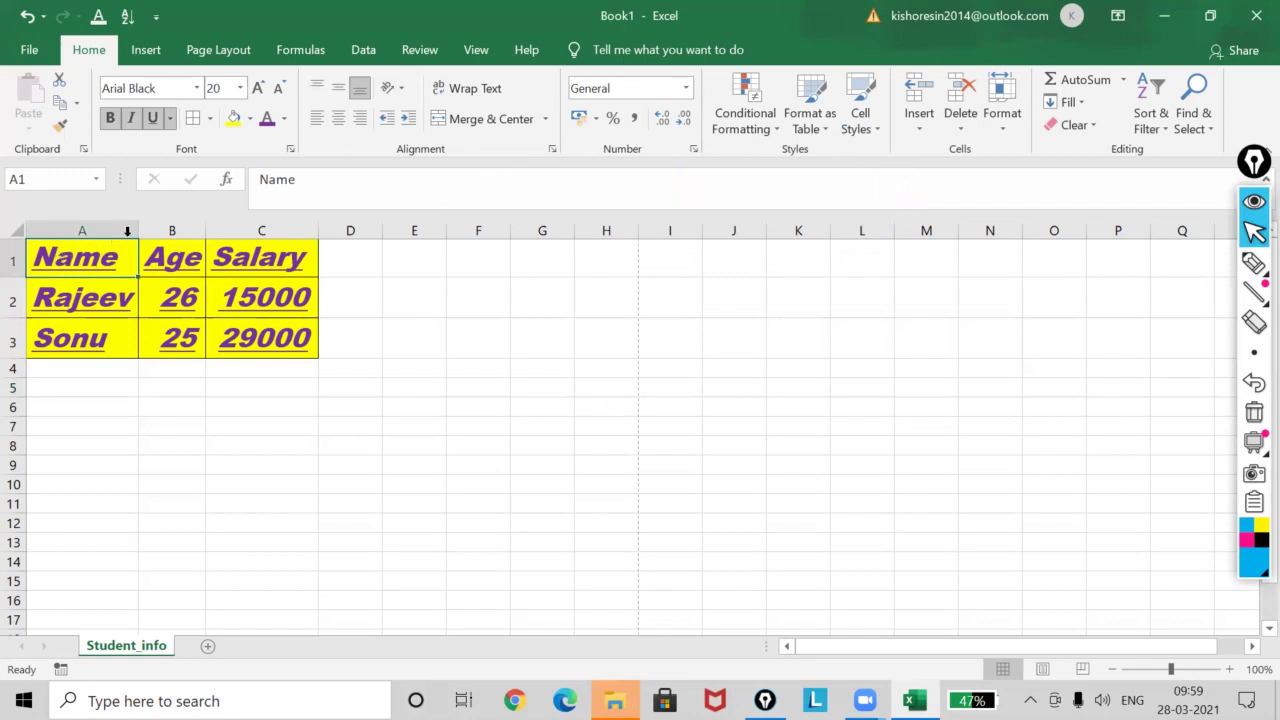
{"action": "left_click_drag", "start_coordinate": [138, 230], "coordinate": [166, 231]}
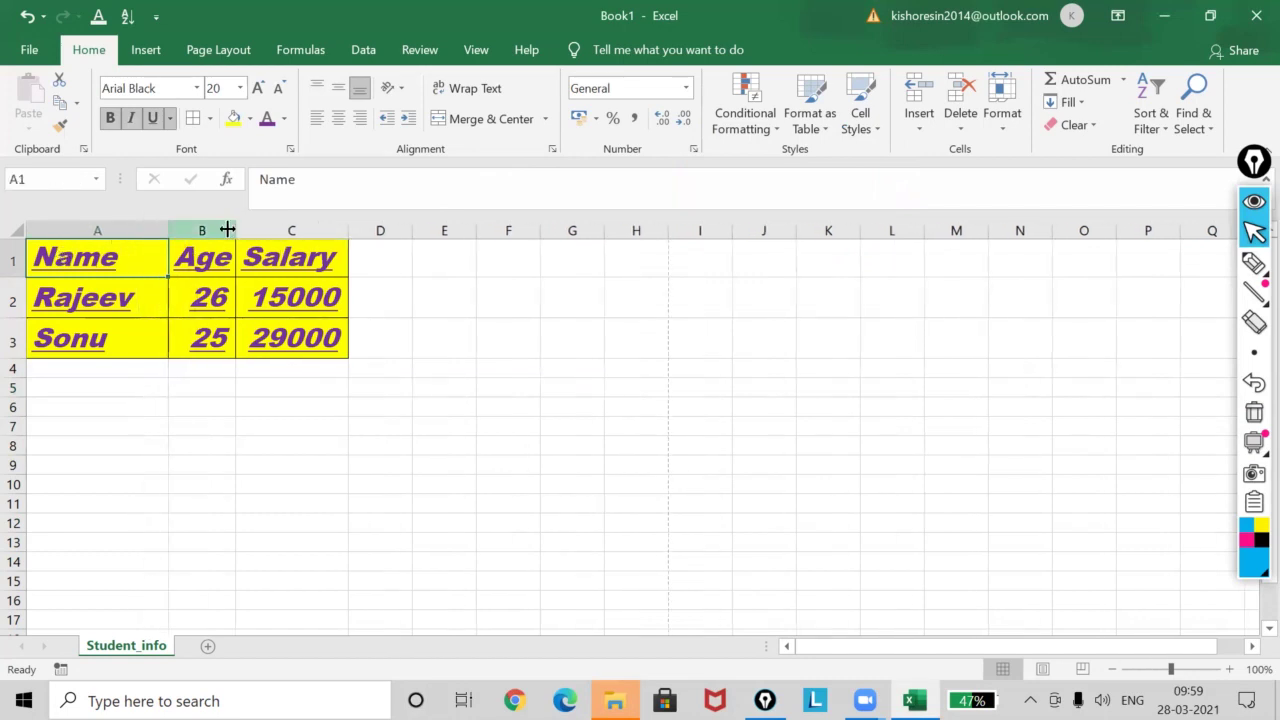
{"action": "left_click_drag", "start_coordinate": [235, 230], "coordinate": [348, 230]}
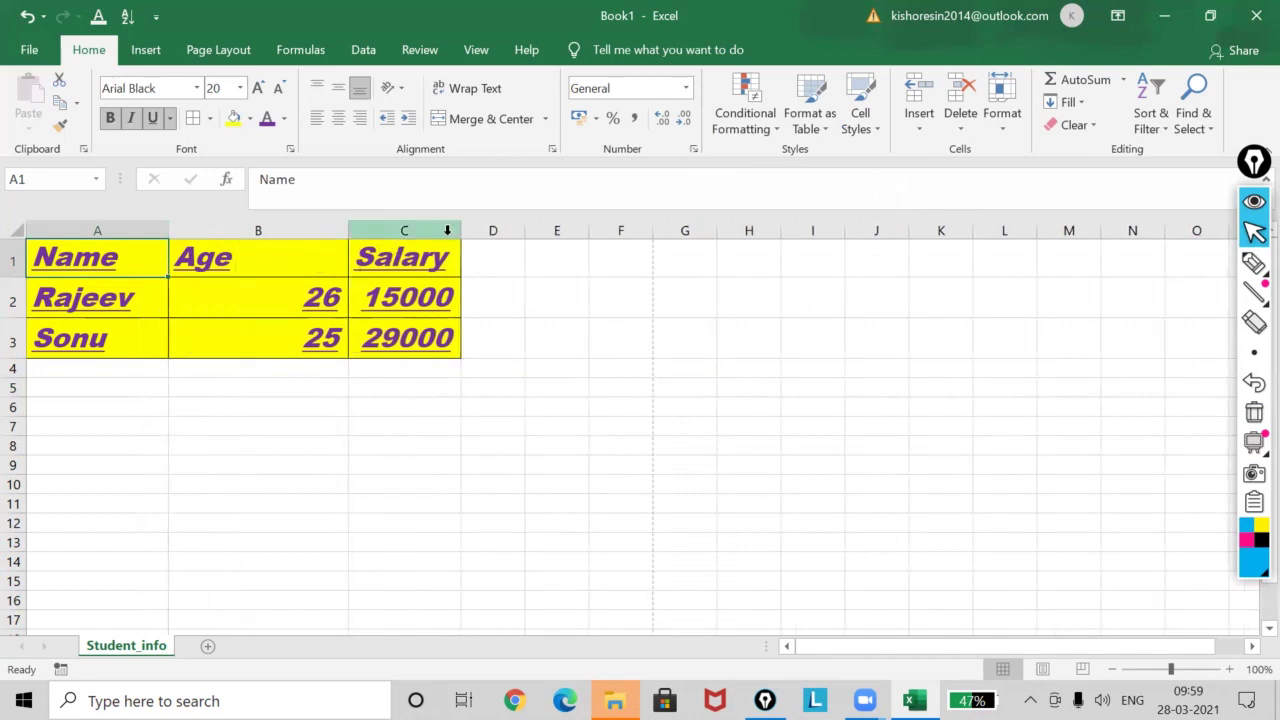
{"action": "left_click_drag", "start_coordinate": [461, 230], "coordinate": [539, 230]}
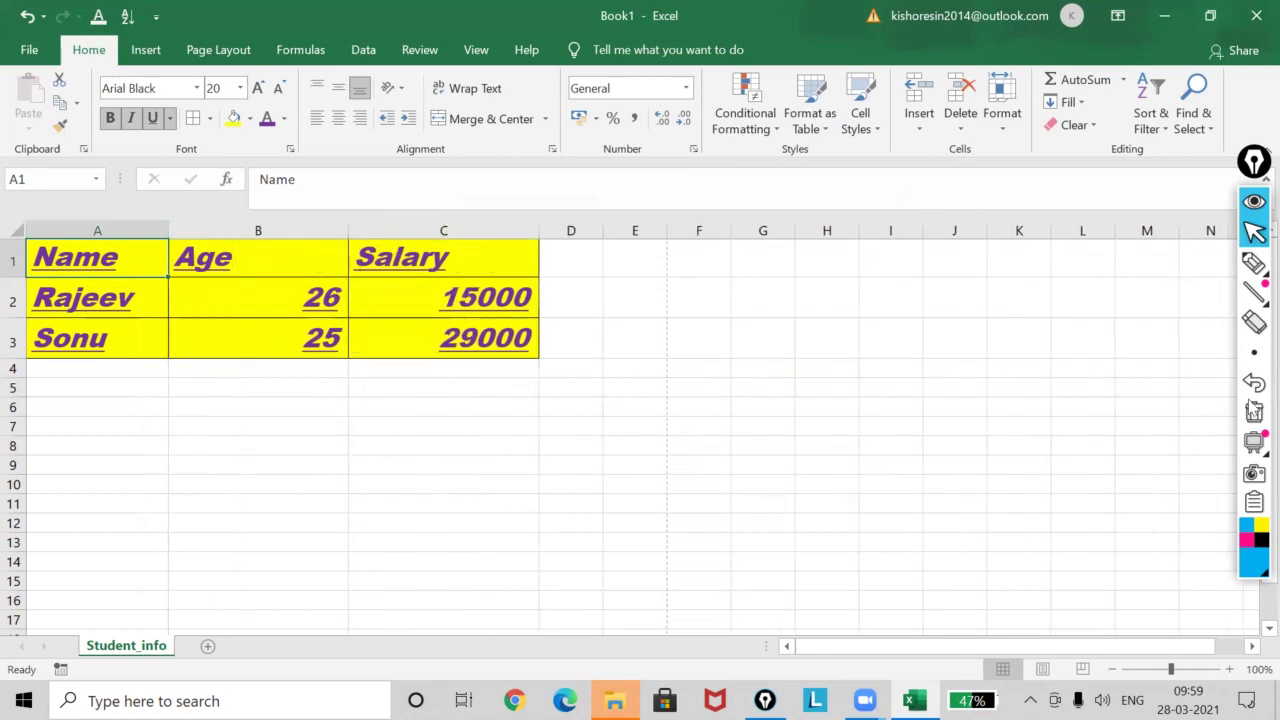
{"action": "mouse_move", "coordinate": [1254, 263]}
{"action": "left_click", "coordinate": [1174, 268]}
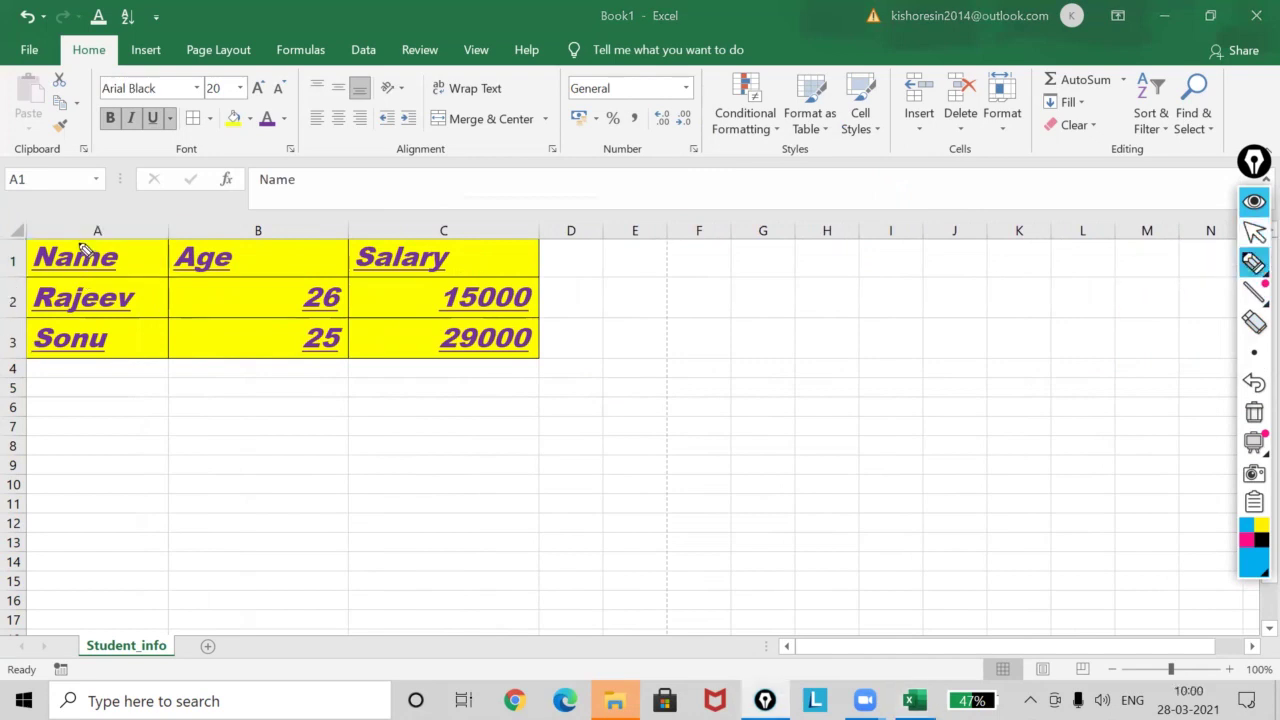
{"action": "left_click_drag", "start_coordinate": [66, 243], "coordinate": [96, 238]}
{"action": "left_click_drag", "start_coordinate": [88, 291], "coordinate": [101, 283]}
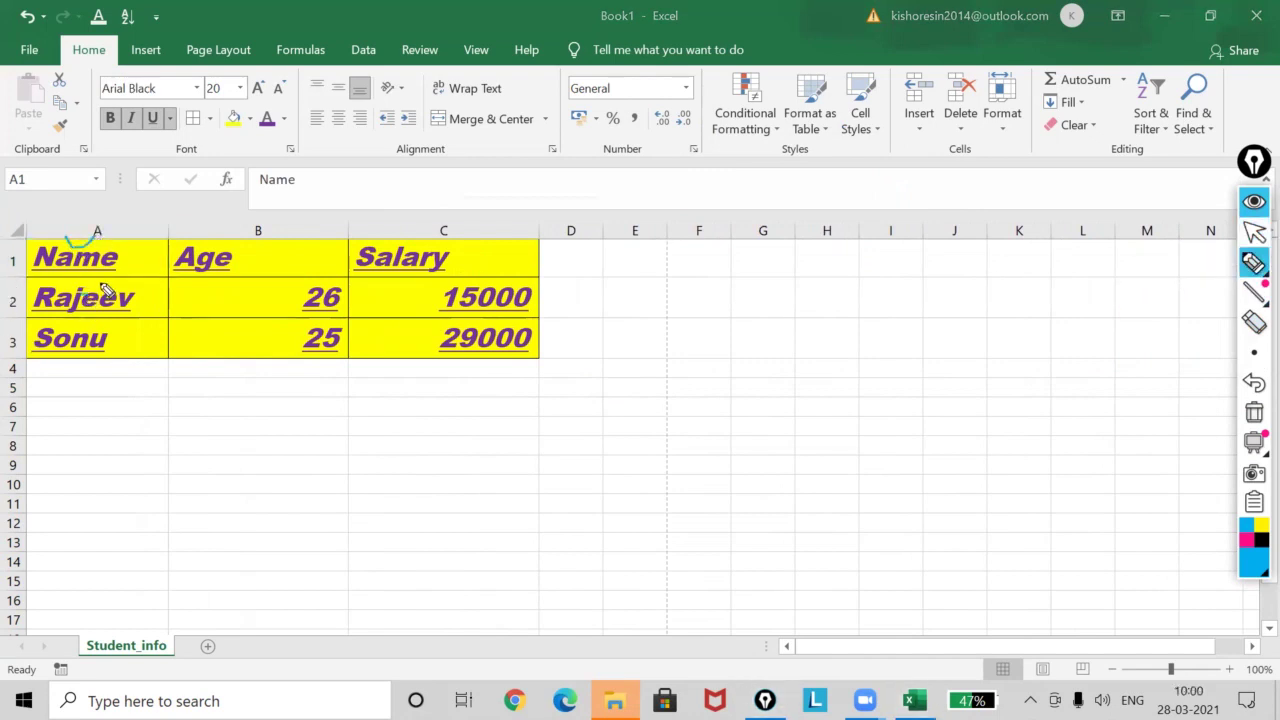
{"action": "left_click_drag", "start_coordinate": [96, 343], "coordinate": [112, 335]}
{"action": "left_click_drag", "start_coordinate": [221, 245], "coordinate": [241, 237]}
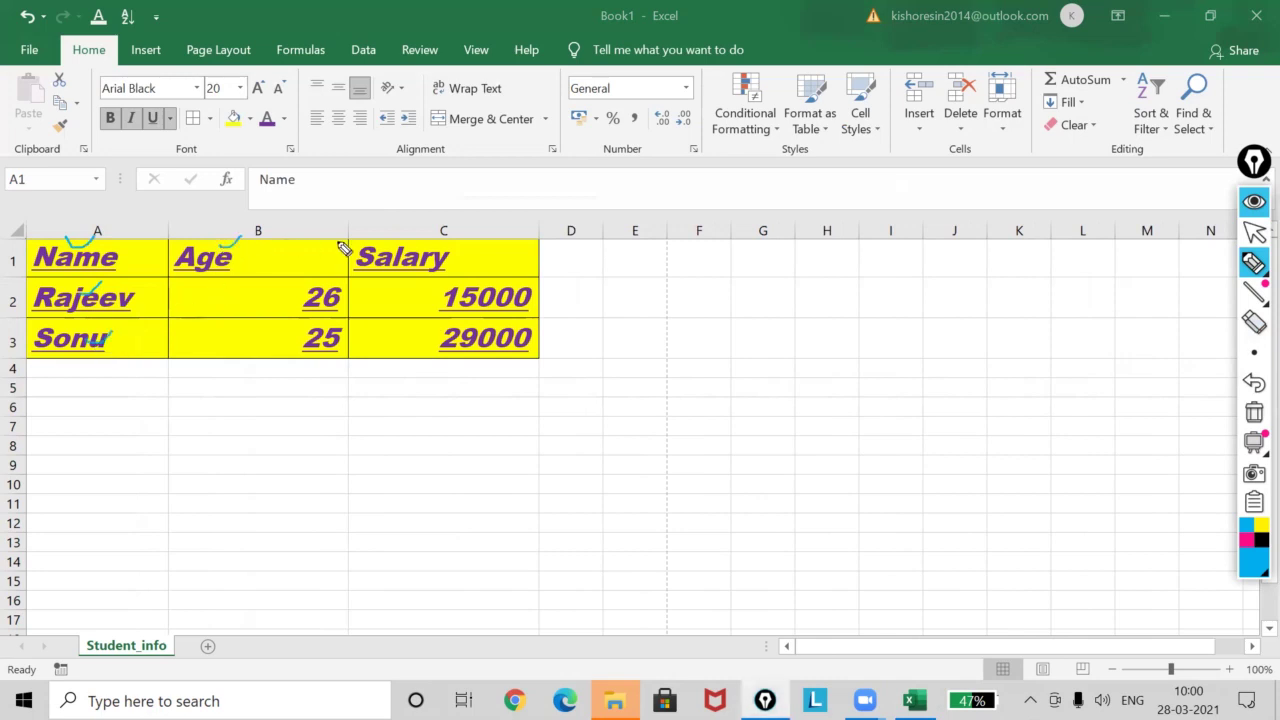
{"action": "left_click_drag", "start_coordinate": [374, 242], "coordinate": [430, 236]}
{"action": "mouse_move", "coordinate": [36, 244]}
{"action": "left_mouse_down"}
{"action": "mouse_move", "coordinate": [163, 242]}
{"action": "mouse_move", "coordinate": [168, 262]}
{"action": "mouse_move", "coordinate": [70, 290]}
{"action": "mouse_move", "coordinate": [28, 280]}
{"action": "mouse_move", "coordinate": [25, 248]}
{"action": "left_mouse_up"}
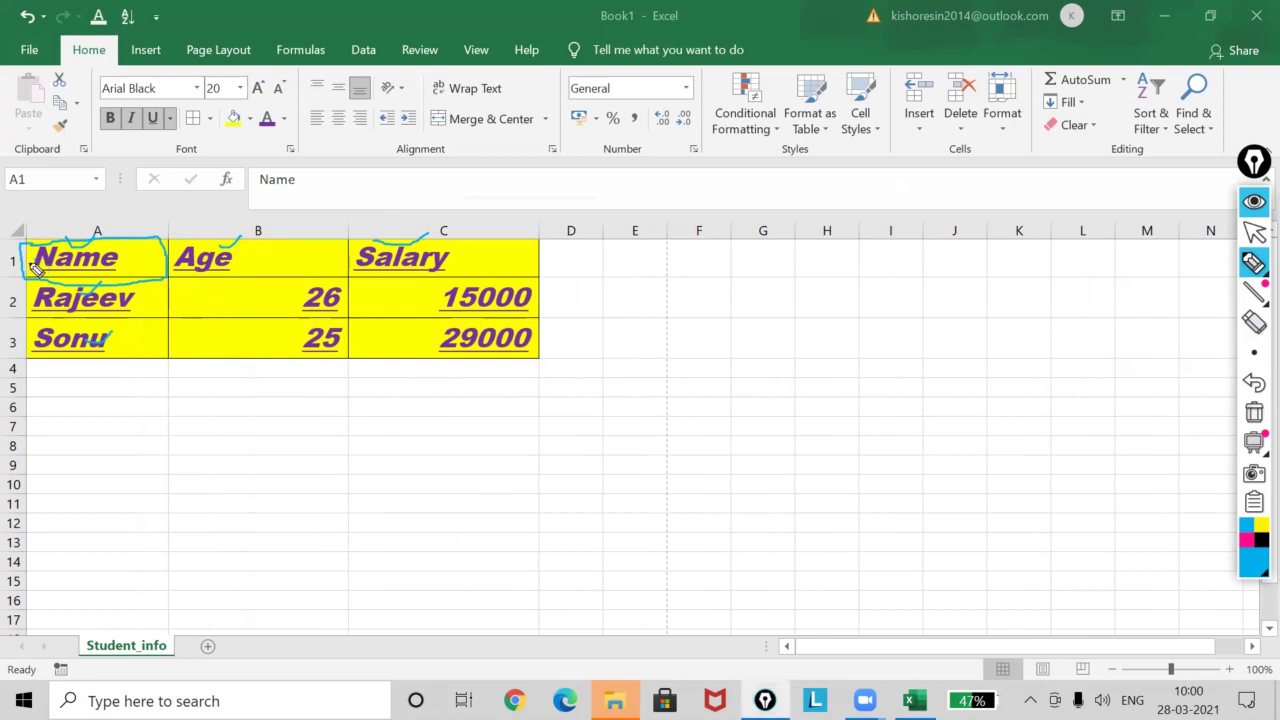
{"action": "mouse_move", "coordinate": [340, 302]}
{"action": "left_mouse_down"}
{"action": "mouse_move", "coordinate": [297, 322]}
{"action": "mouse_move", "coordinate": [328, 358]}
{"action": "left_mouse_up"}
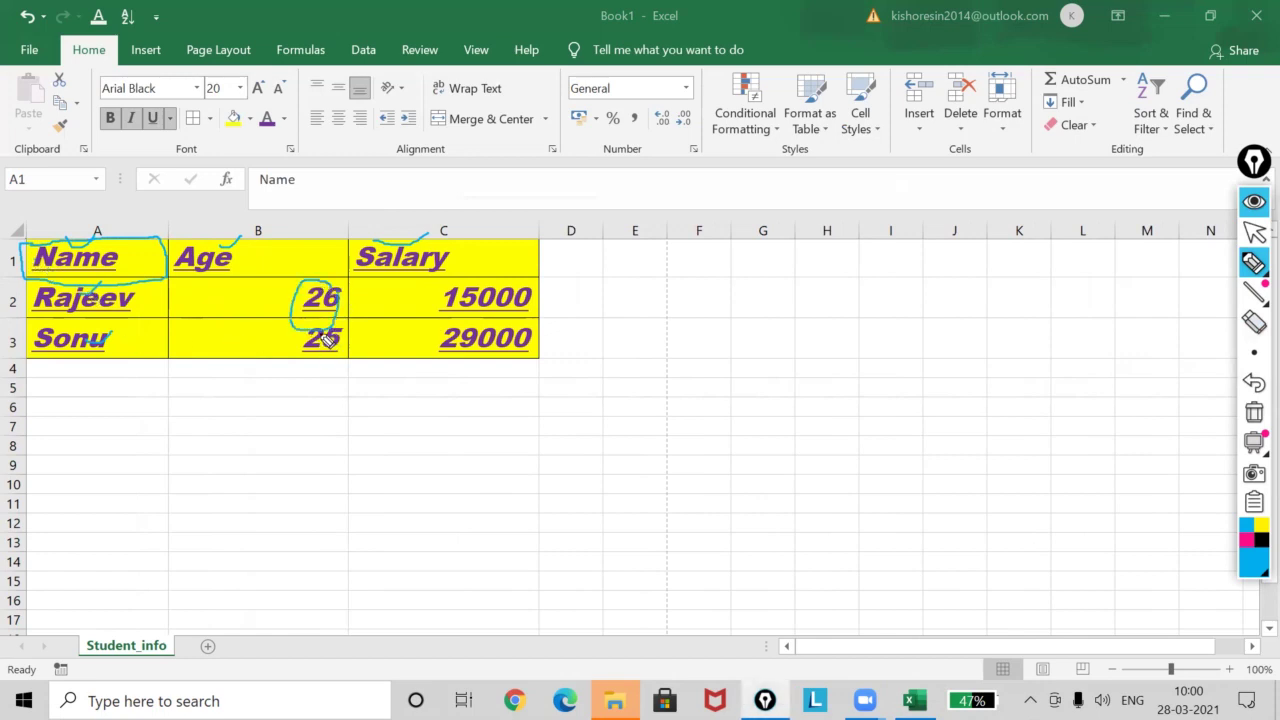
{"action": "mouse_move", "coordinate": [546, 277]}
{"action": "left_mouse_down"}
{"action": "mouse_move", "coordinate": [437, 366]}
{"action": "mouse_move", "coordinate": [542, 342]}
{"action": "left_mouse_up"}
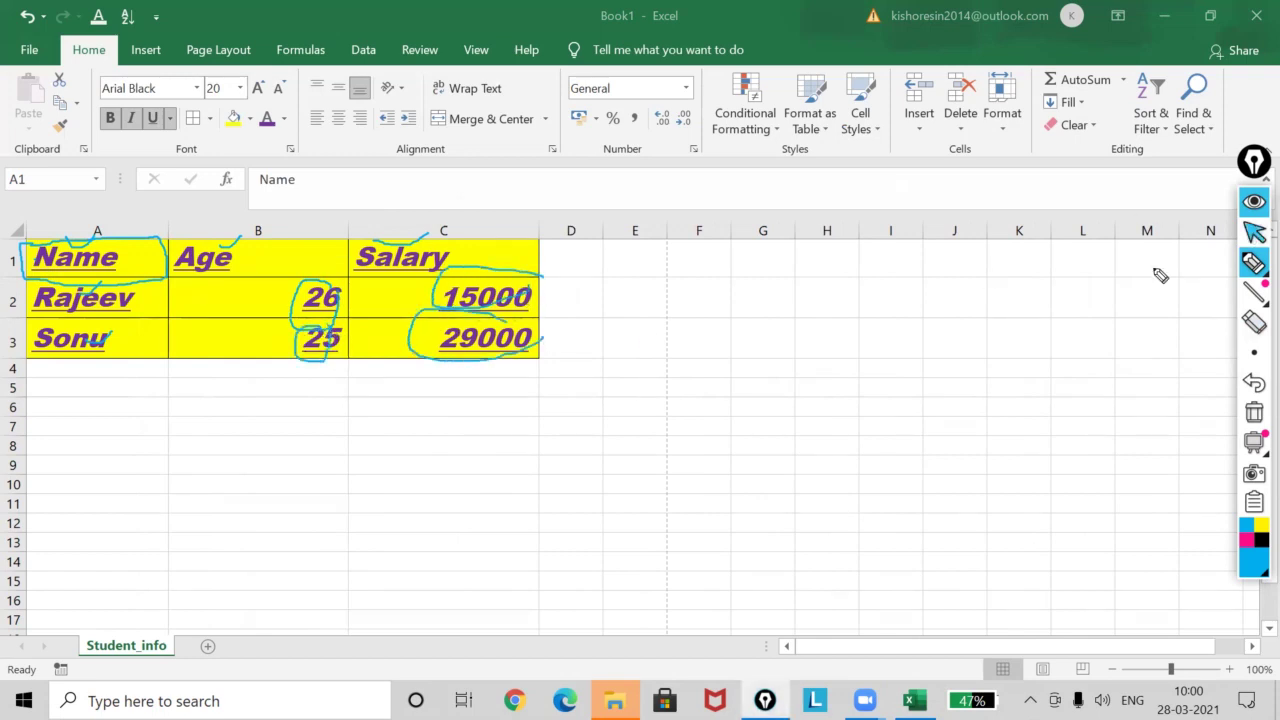
{"action": "left_click", "coordinate": [1255, 232]}
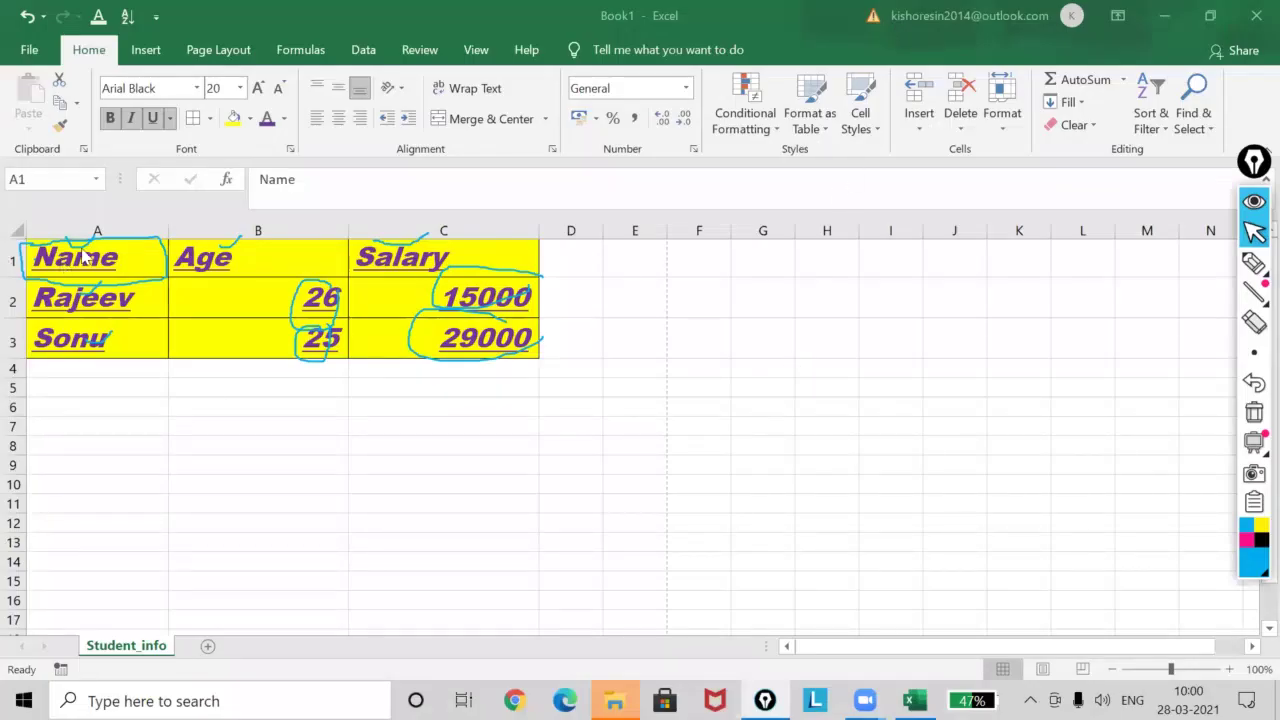
{"action": "mouse_move", "coordinate": [80, 257]}
{"action": "left_mouse_down"}
{"action": "mouse_move", "coordinate": [185, 295]}
{"action": "mouse_move", "coordinate": [445, 342]}
{"action": "left_mouse_up"}
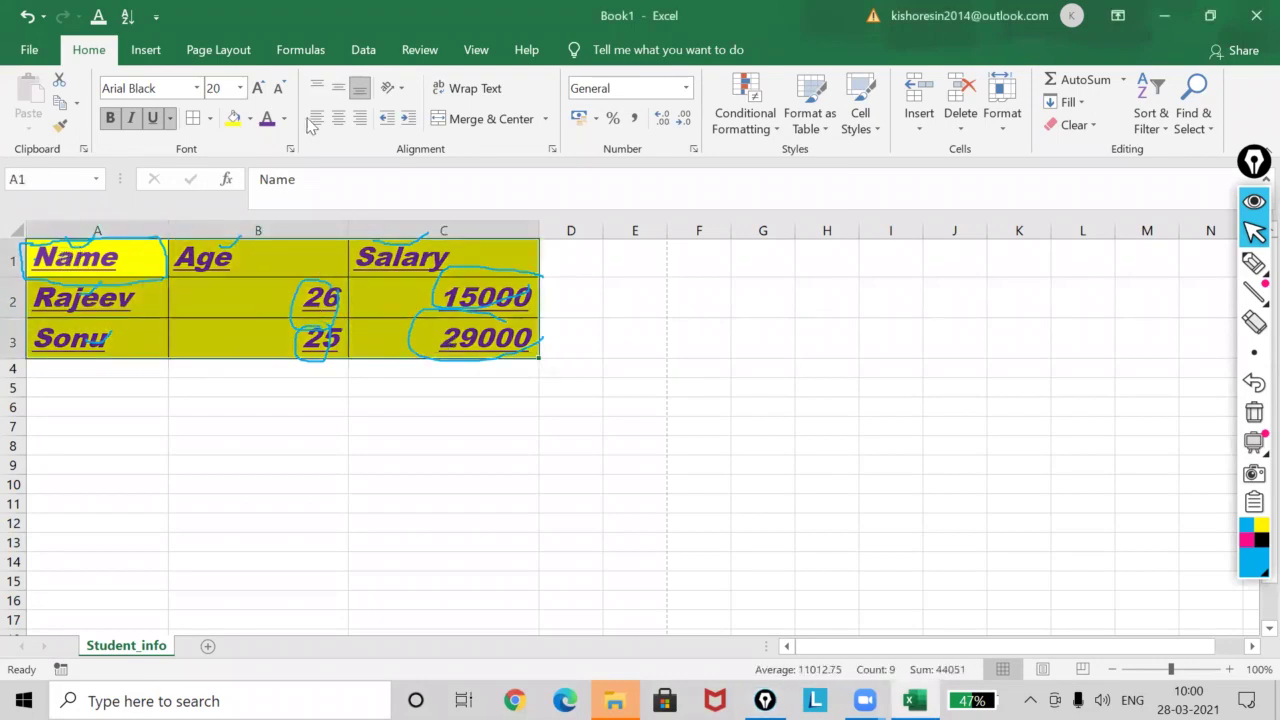
Try right and centre alignment on A1:C3, then left-align the table text
{"action": "left_click", "coordinate": [360, 122]}
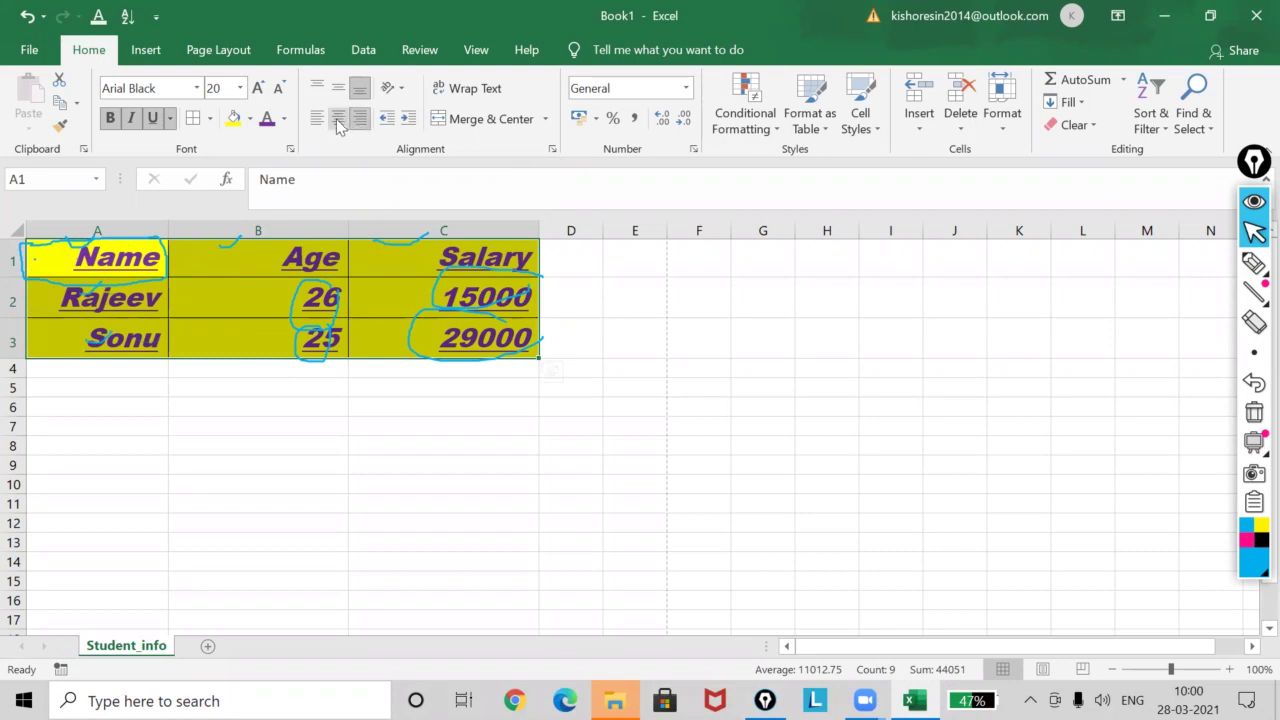
{"action": "left_click", "coordinate": [337, 122]}
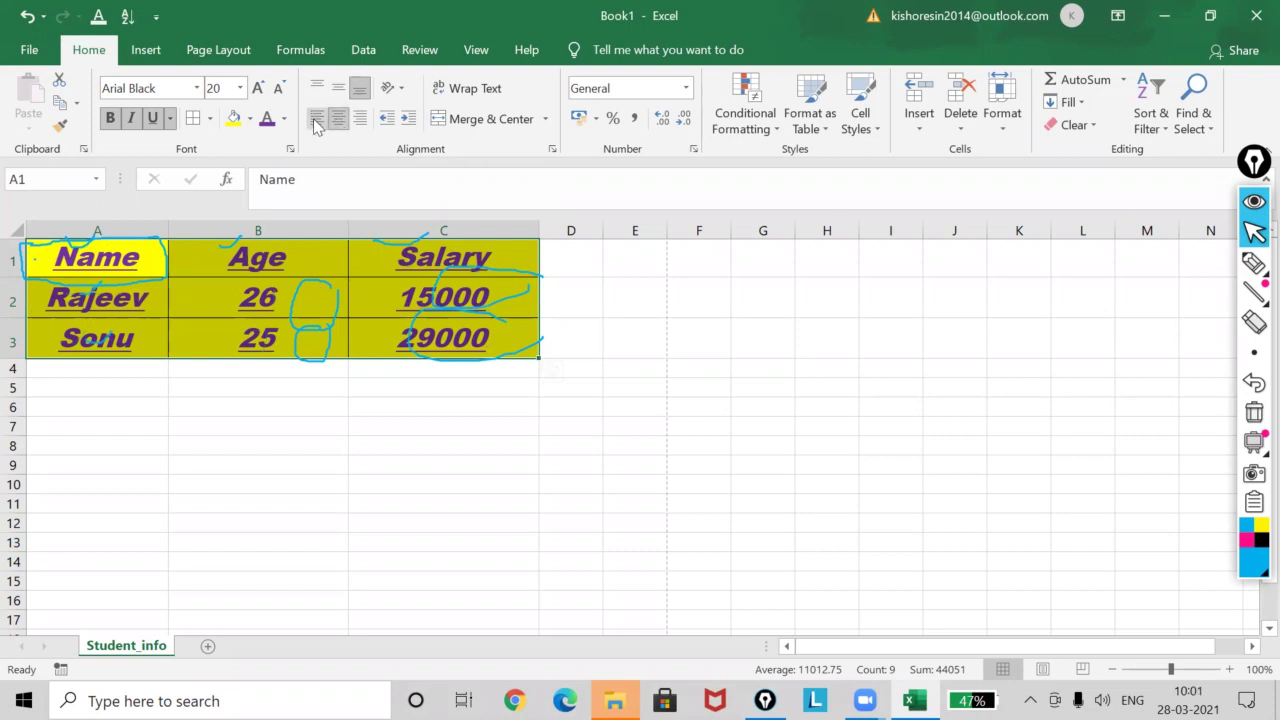
{"action": "left_click", "coordinate": [316, 119]}
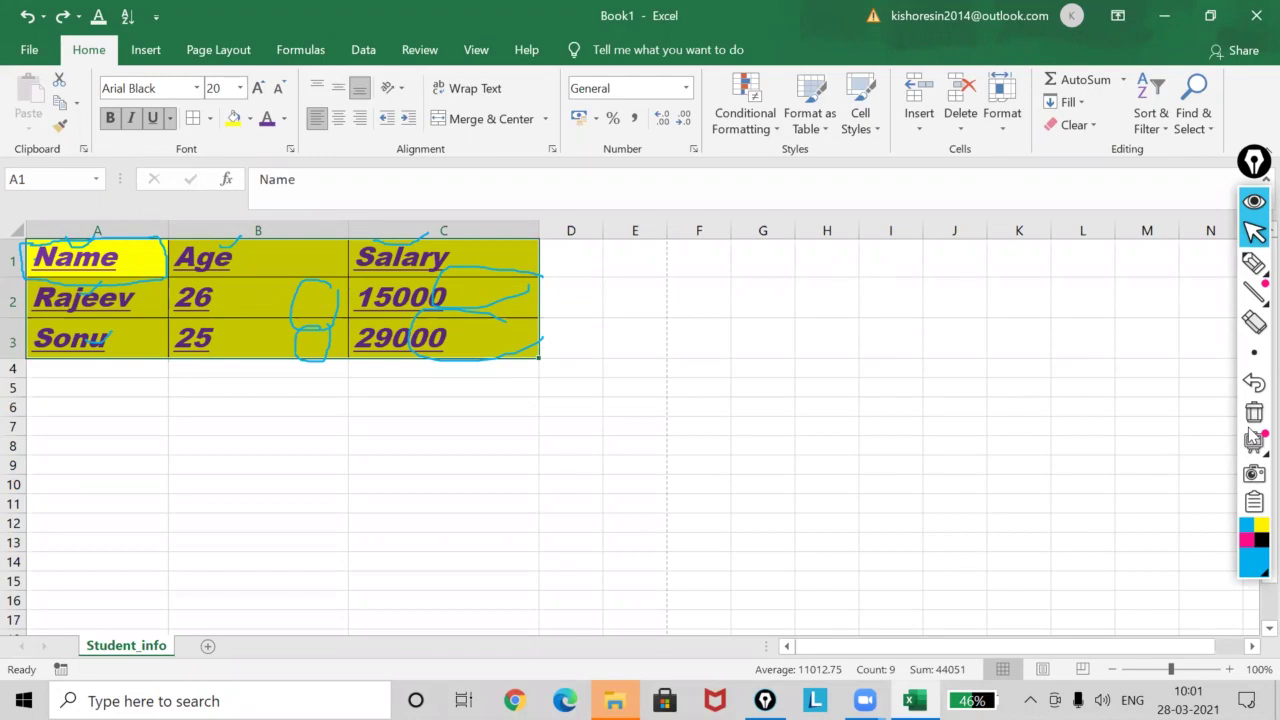
{"action": "mouse_move", "coordinate": [1253, 291]}
{"action": "left_click", "coordinate": [1160, 263]}
{"action": "left_click_drag", "start_coordinate": [840, 280], "coordinate": [840, 487]}
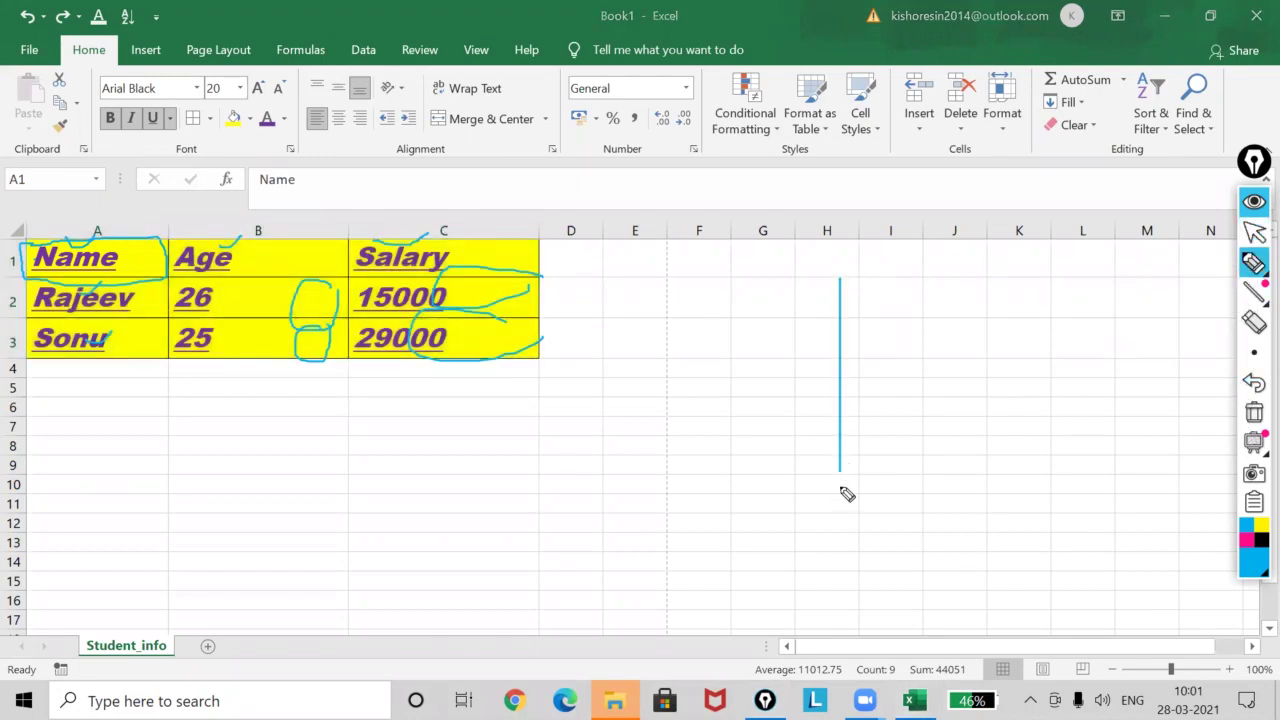
{"action": "mouse_move", "coordinate": [849, 281]}
{"action": "left_mouse_down"}
{"action": "mouse_move", "coordinate": [1008, 283]}
{"action": "mouse_move", "coordinate": [1155, 383]}
{"action": "mouse_move", "coordinate": [1077, 506]}
{"action": "mouse_move", "coordinate": [842, 487]}
{"action": "left_mouse_up"}
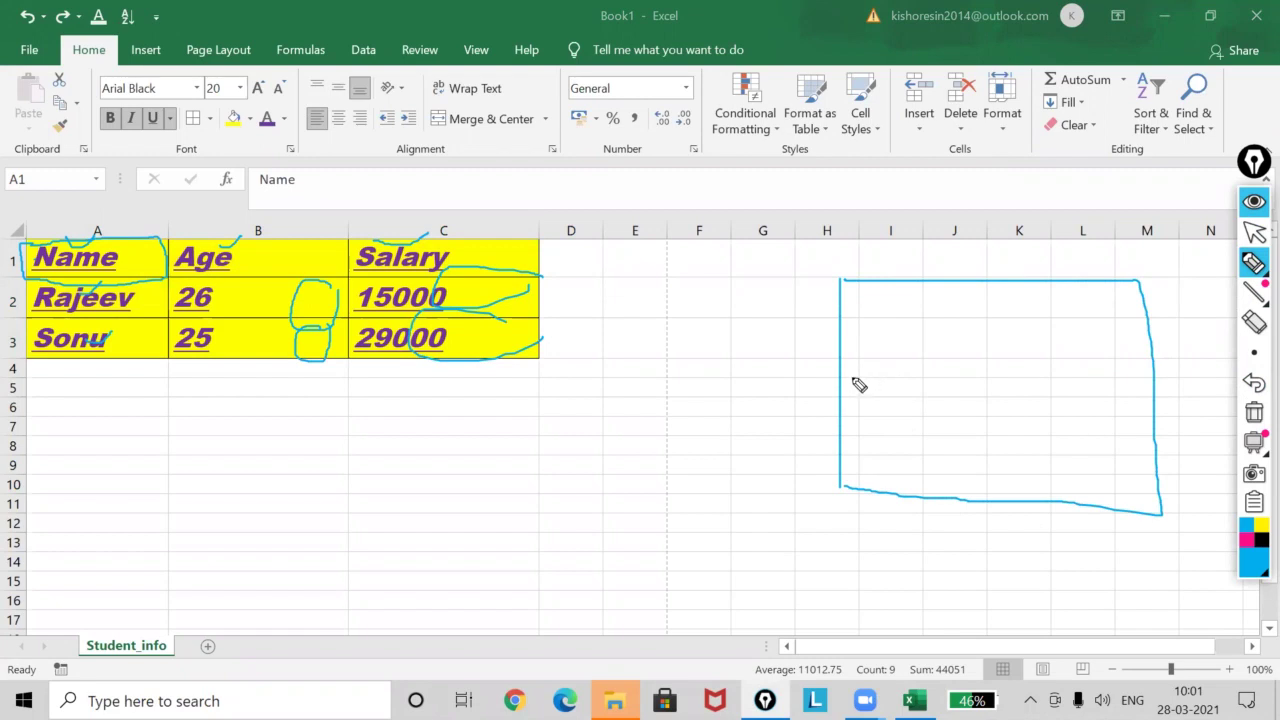
{"action": "left_click_drag", "start_coordinate": [852, 378], "coordinate": [885, 352]}
{"action": "left_click_drag", "start_coordinate": [990, 377], "coordinate": [1017, 353]}
{"action": "left_click_drag", "start_coordinate": [1125, 377], "coordinate": [1142, 366]}
{"action": "left_click_drag", "start_coordinate": [970, 292], "coordinate": [1030, 268]}
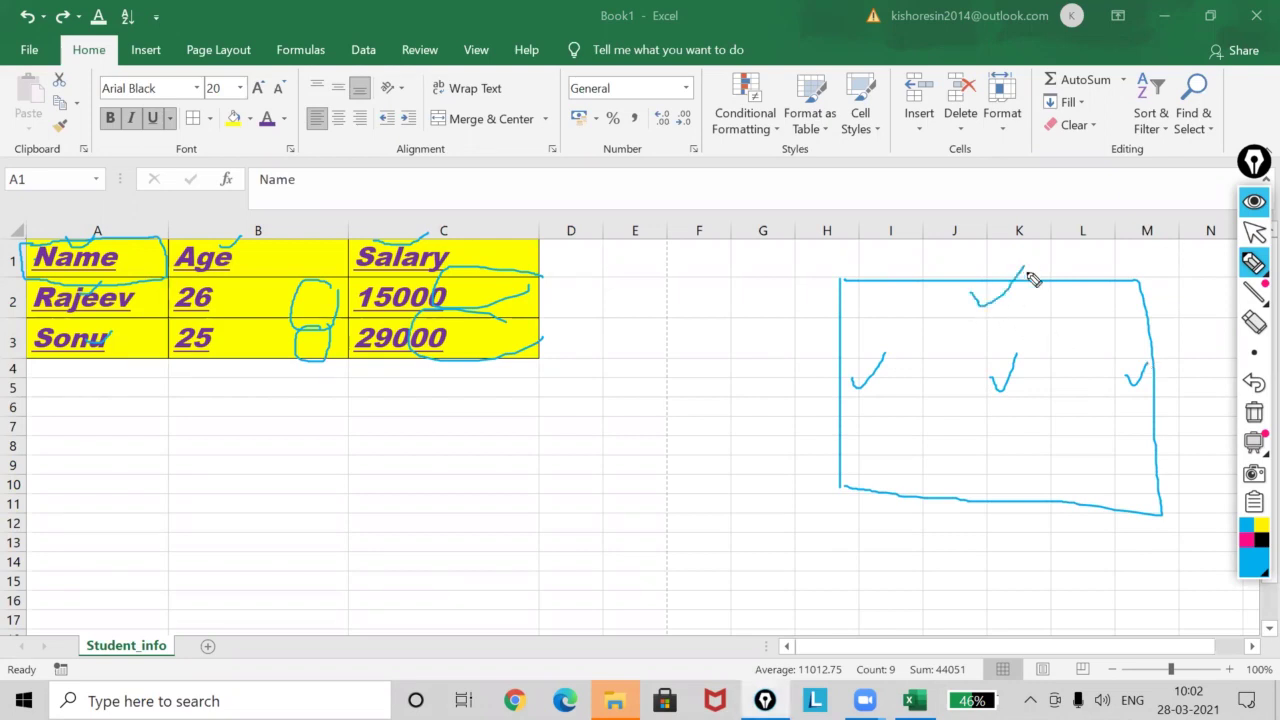
{"action": "left_click", "coordinate": [1247, 540]}
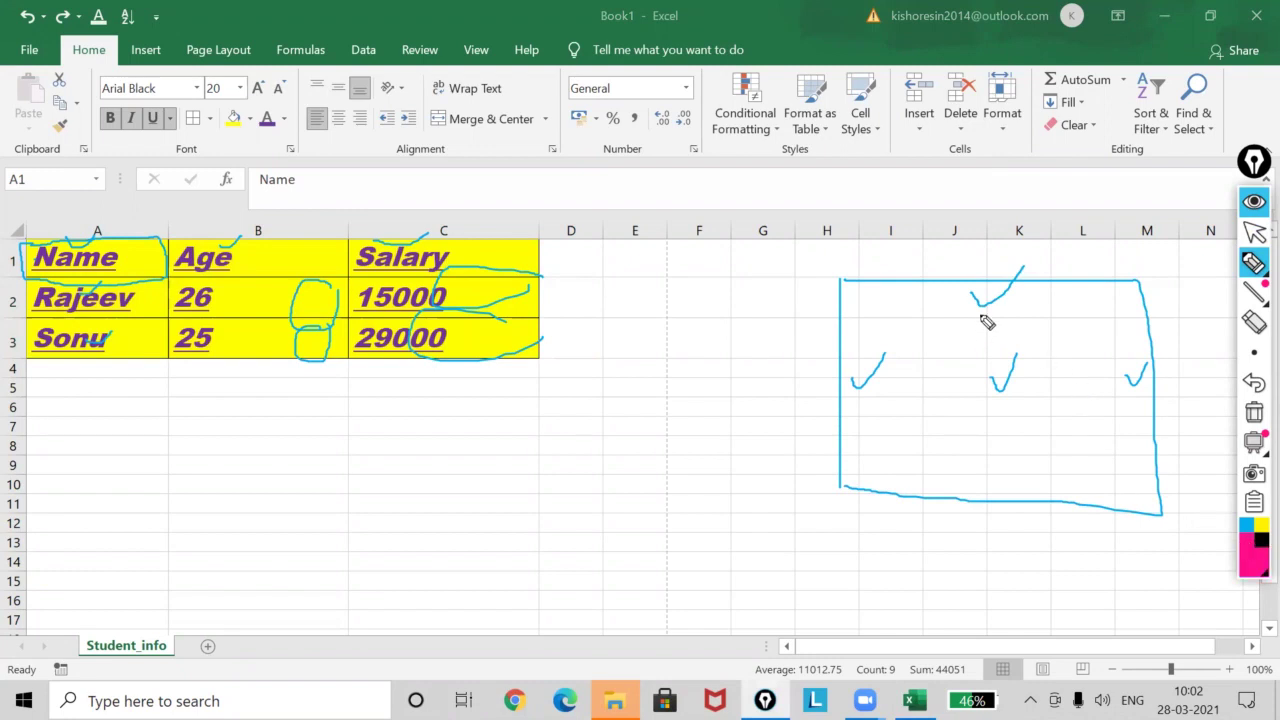
{"action": "left_click_drag", "start_coordinate": [978, 298], "coordinate": [1020, 263]}
{"action": "mouse_move", "coordinate": [982, 376]}
{"action": "left_mouse_down"}
{"action": "mouse_move", "coordinate": [995, 394]}
{"action": "mouse_move", "coordinate": [1026, 348]}
{"action": "left_mouse_up"}
{"action": "left_click_drag", "start_coordinate": [994, 482], "coordinate": [1060, 455]}
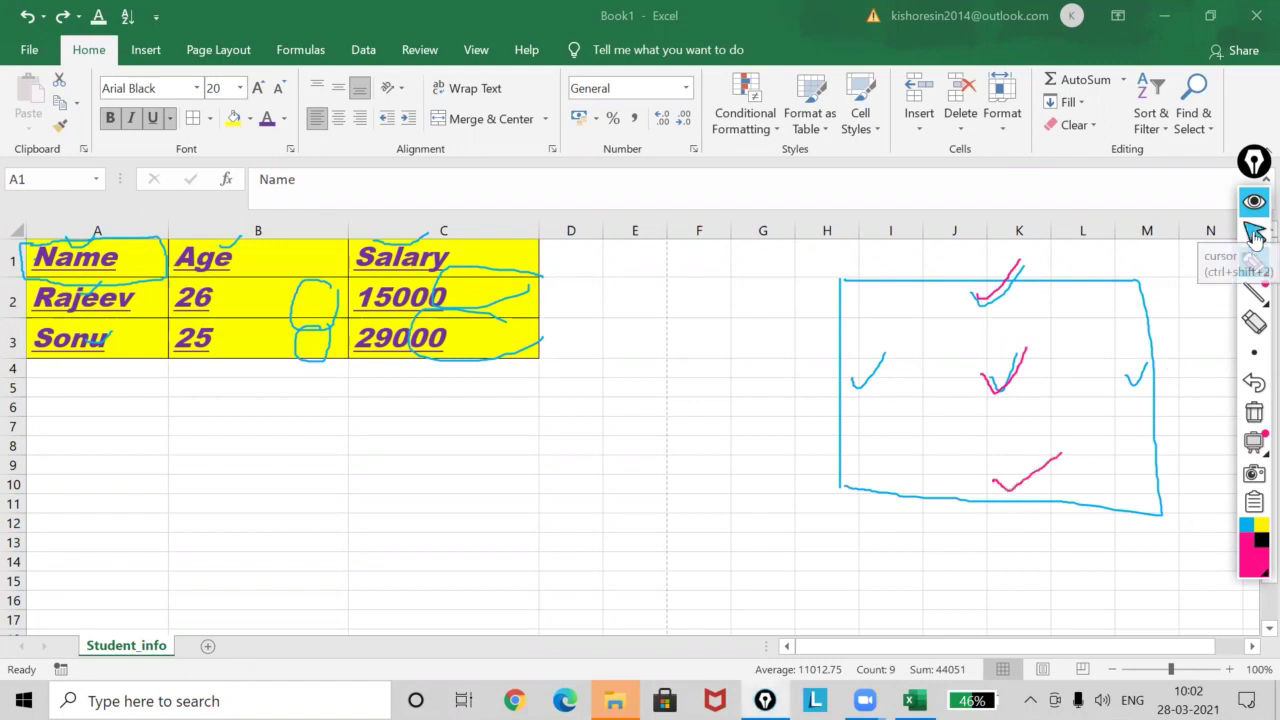
{"action": "left_click", "coordinate": [1254, 415]}
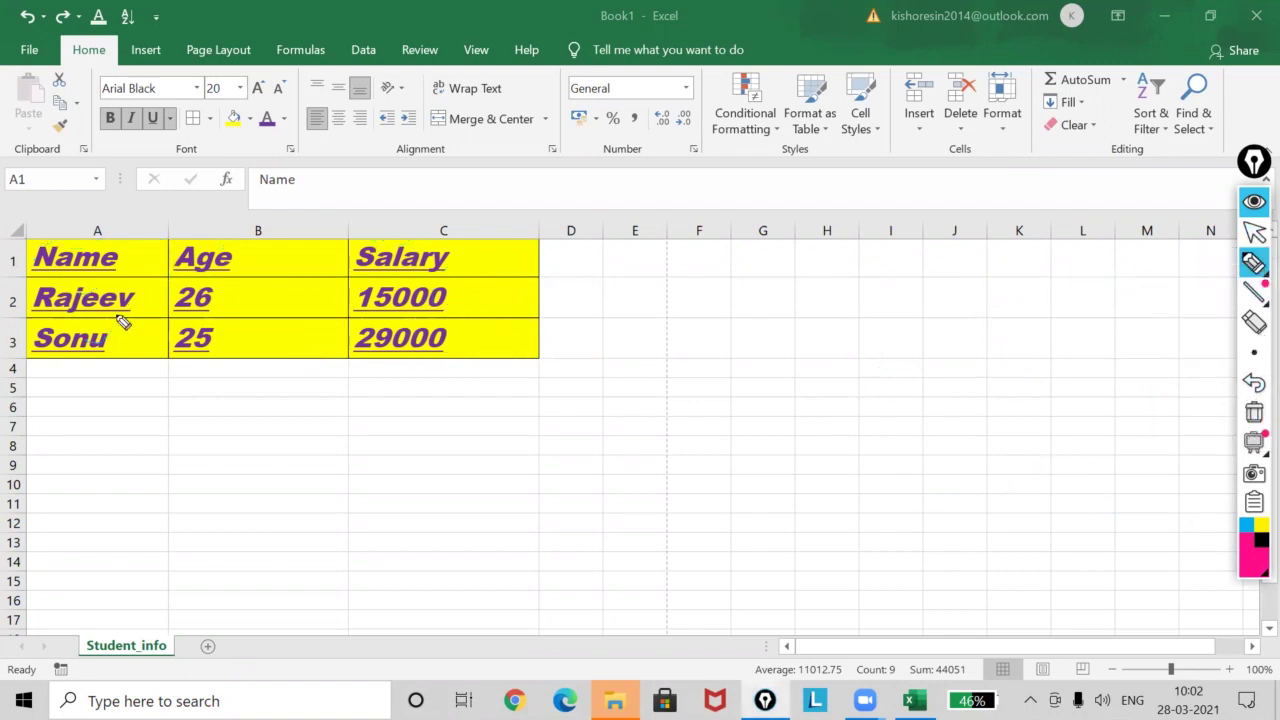
Select the table with Ctrl+A, make rows 1 to 3 taller, then select column A
{"action": "left_click", "coordinate": [1254, 262]}
{"action": "left_click", "coordinate": [1254, 231]}
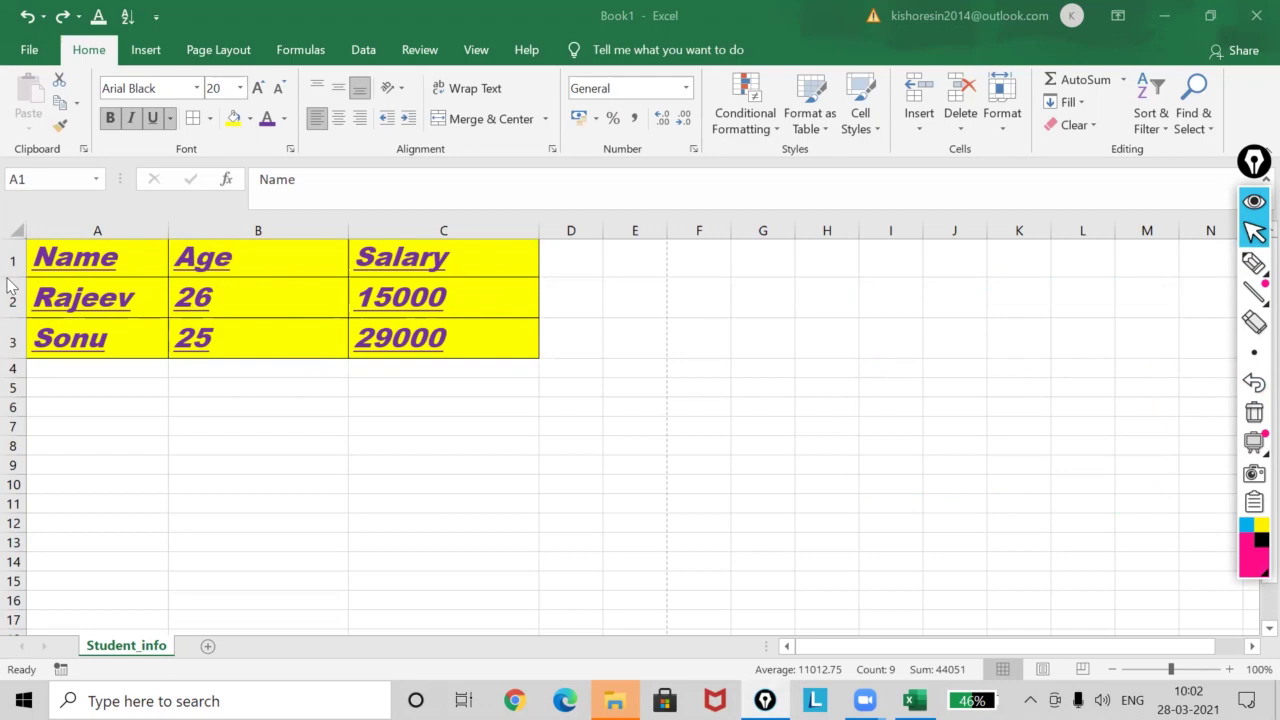
{"action": "key", "text": "ctrl+a"}
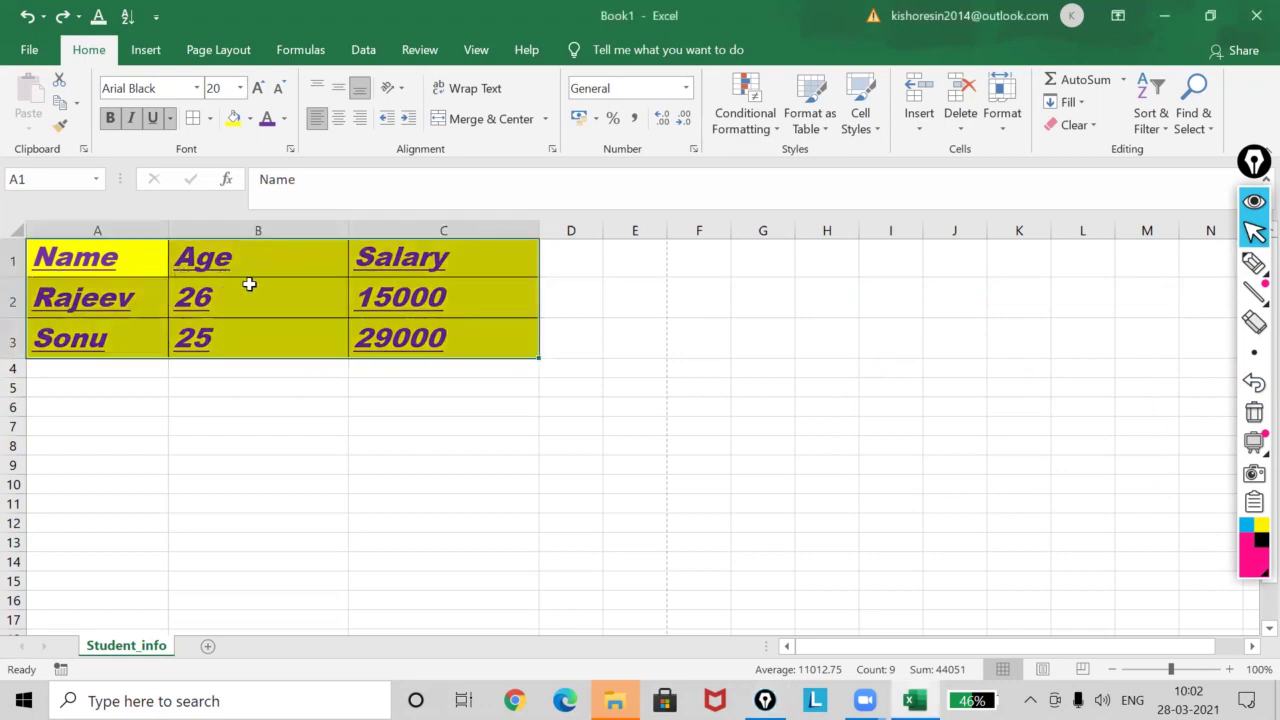
{"action": "left_click_drag", "start_coordinate": [10, 279], "coordinate": [13, 354]}
{"action": "left_click_drag", "start_coordinate": [18, 399], "coordinate": [19, 412]}
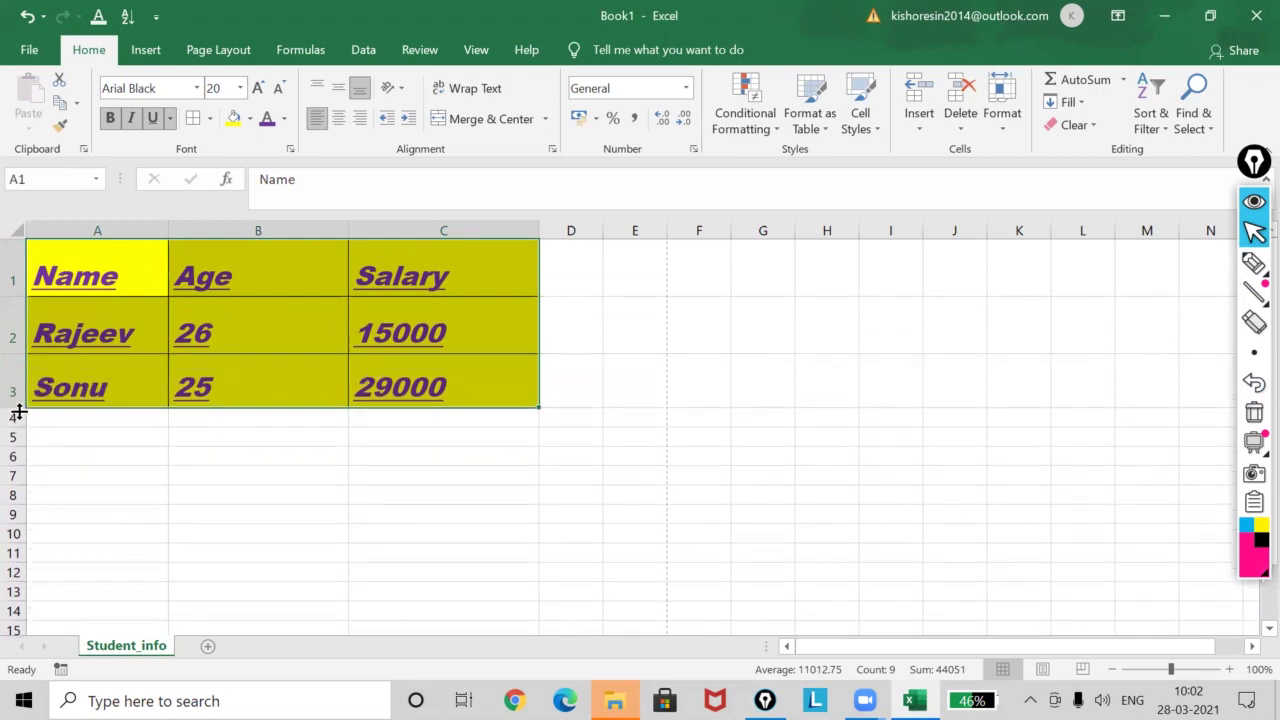
{"action": "left_click", "coordinate": [212, 324]}
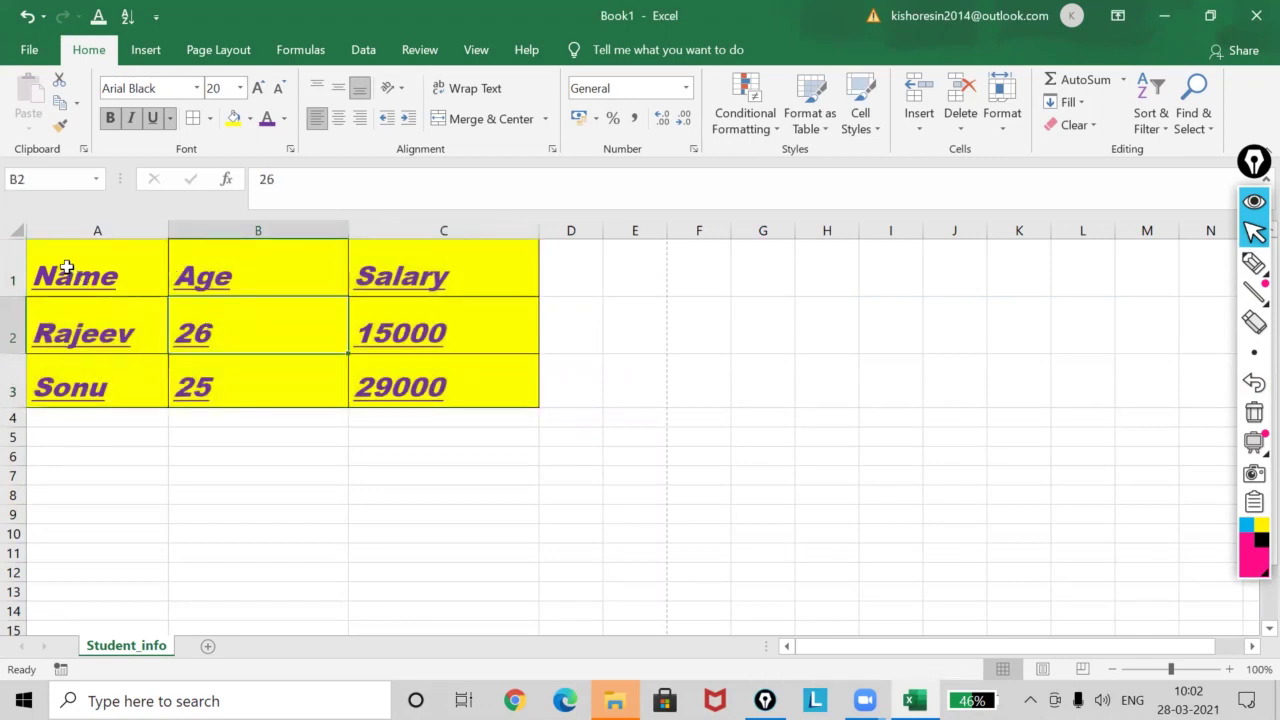
{"action": "left_click", "coordinate": [107, 260]}
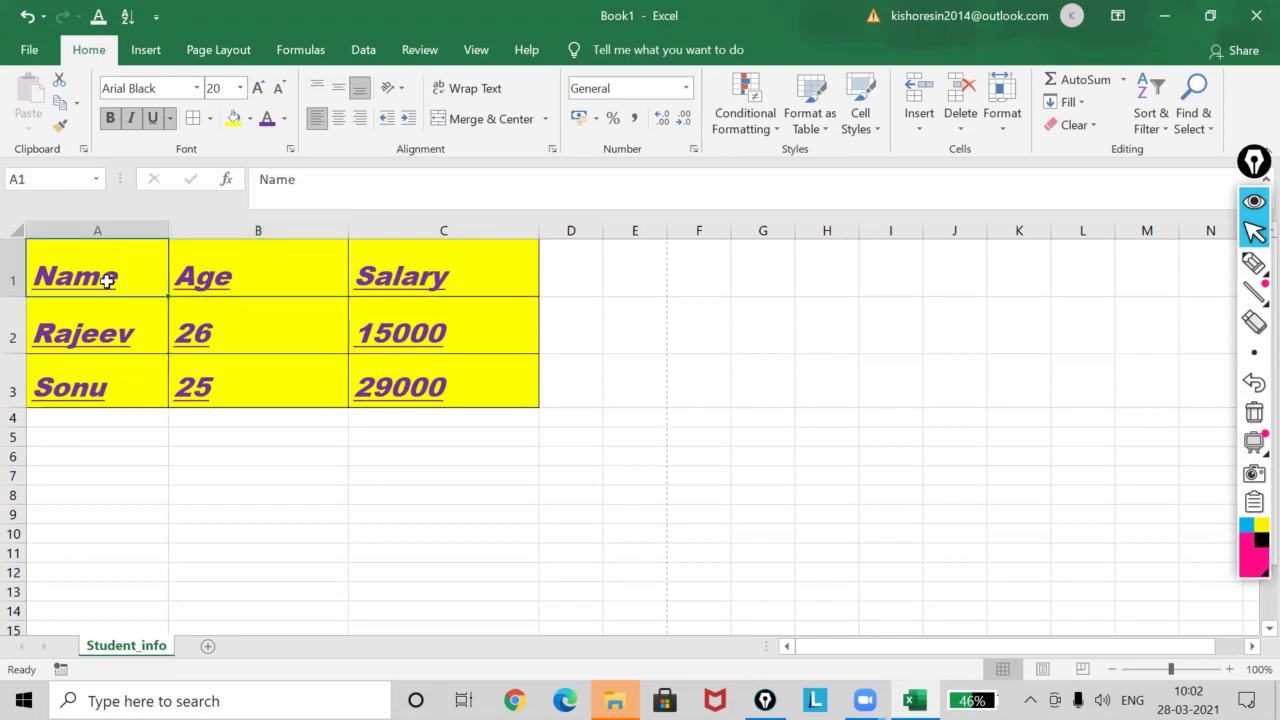
{"action": "left_click", "coordinate": [99, 230]}
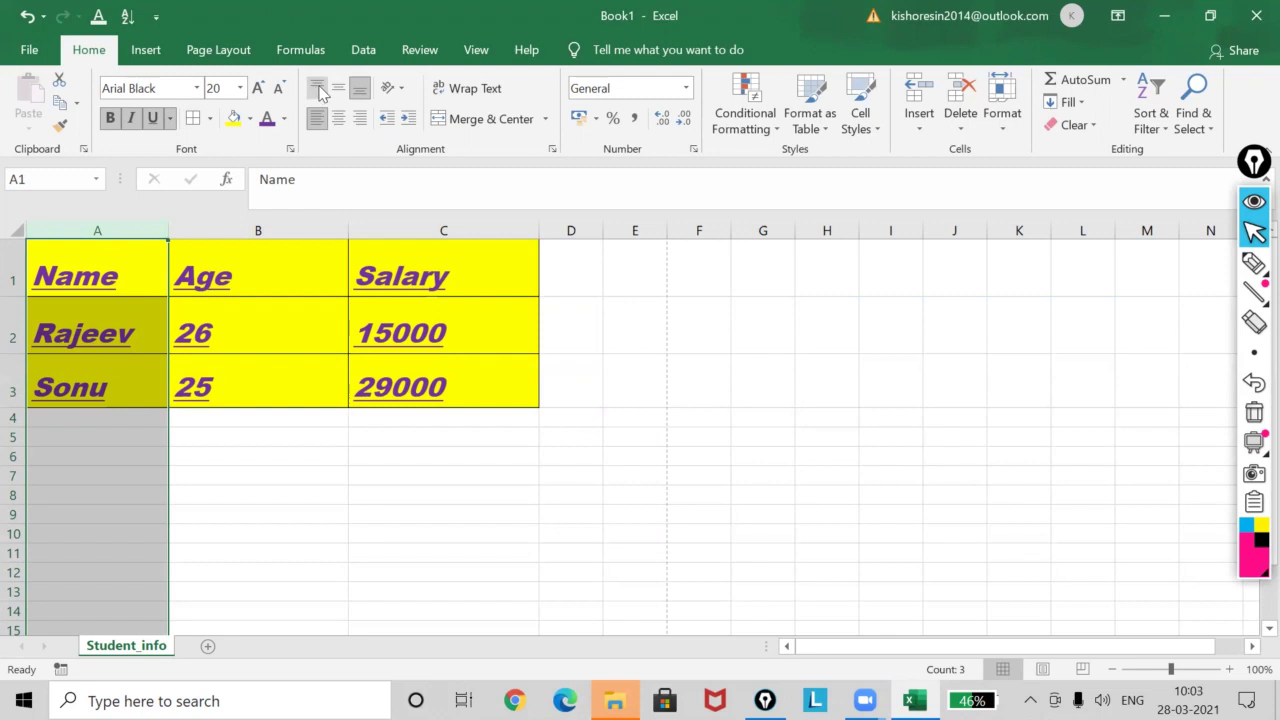
{"action": "left_click", "coordinate": [1254, 262]}
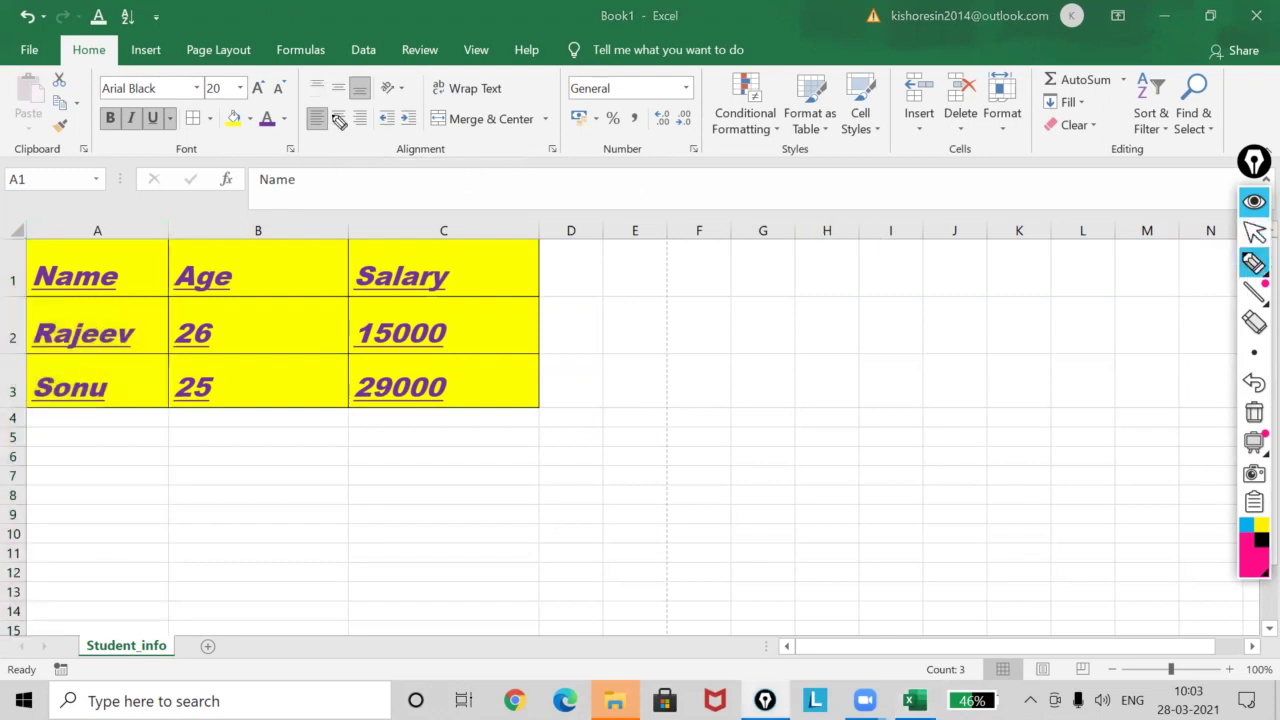
{"action": "left_click_drag", "start_coordinate": [330, 66], "coordinate": [332, 74]}
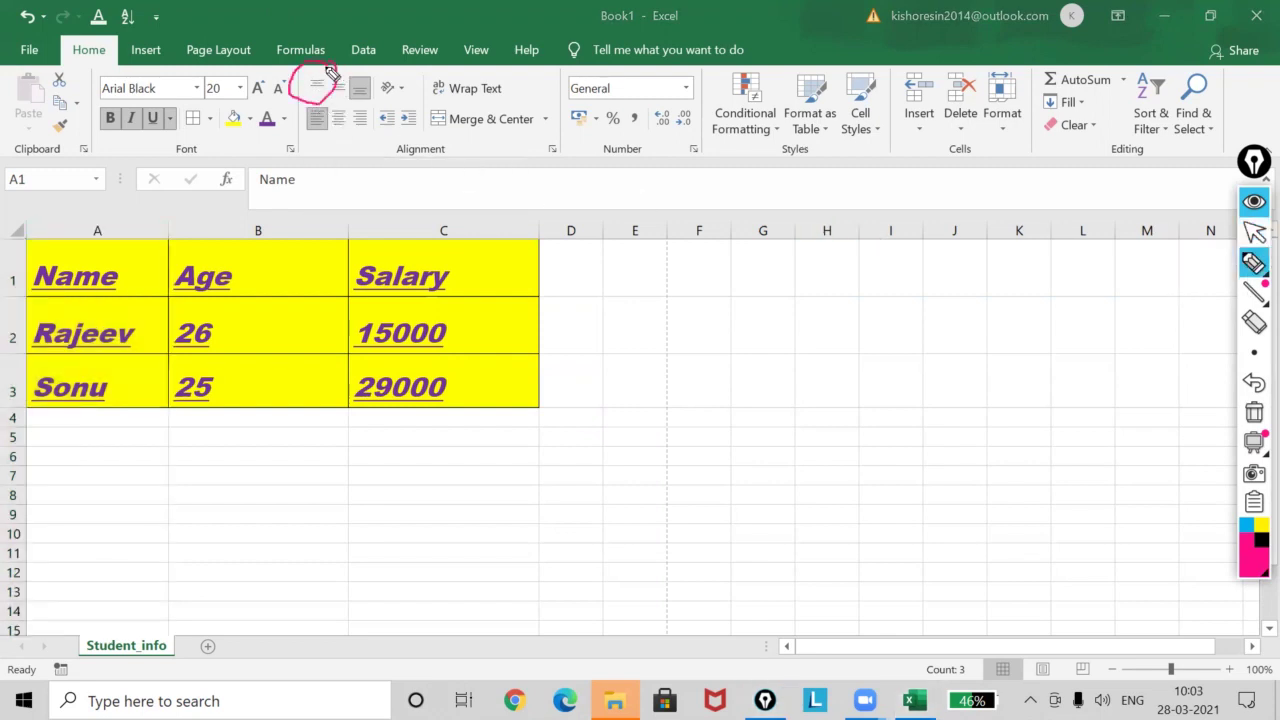
{"action": "left_click", "coordinate": [1254, 231]}
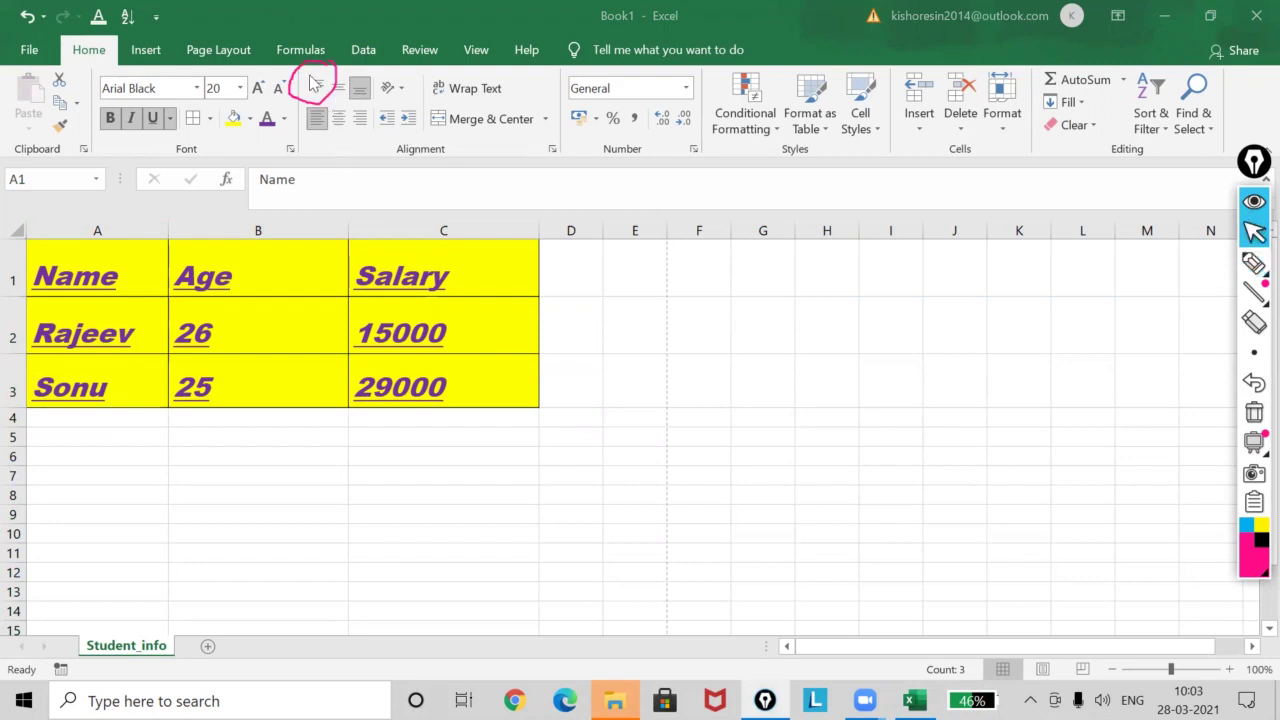
{"action": "key", "text": "ctrl+space"}
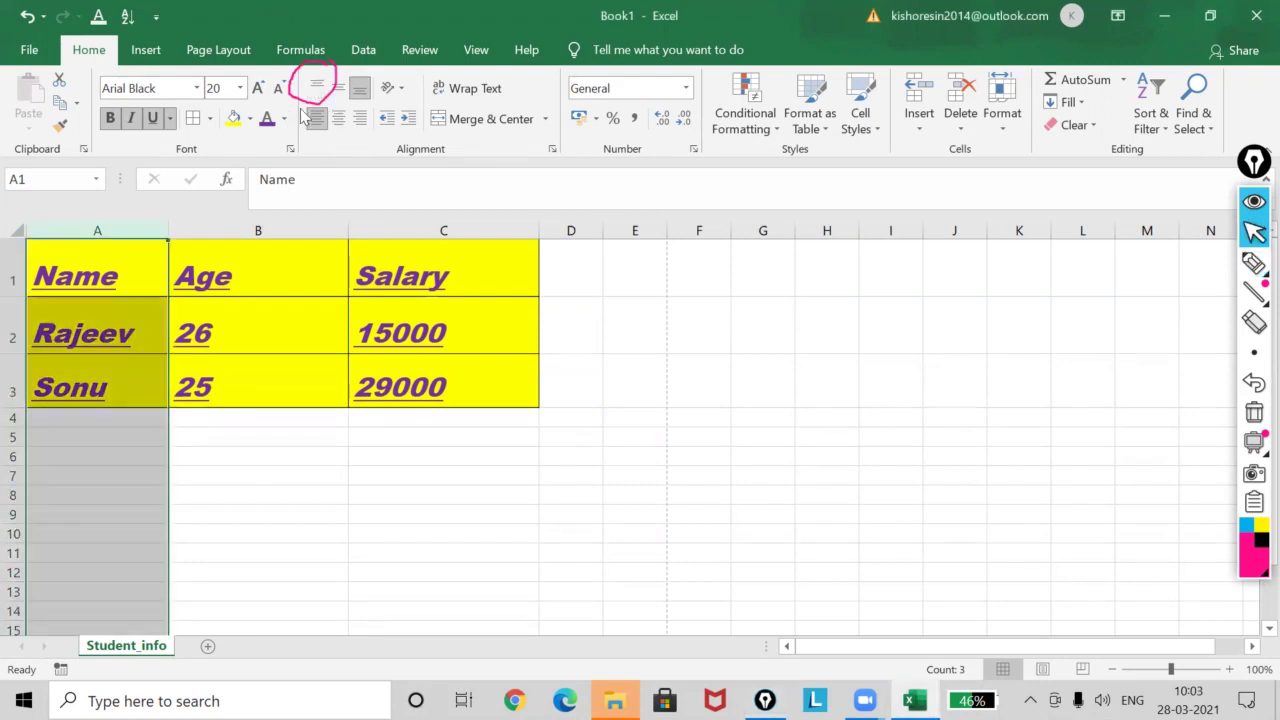
{"action": "left_click", "coordinate": [316, 88]}
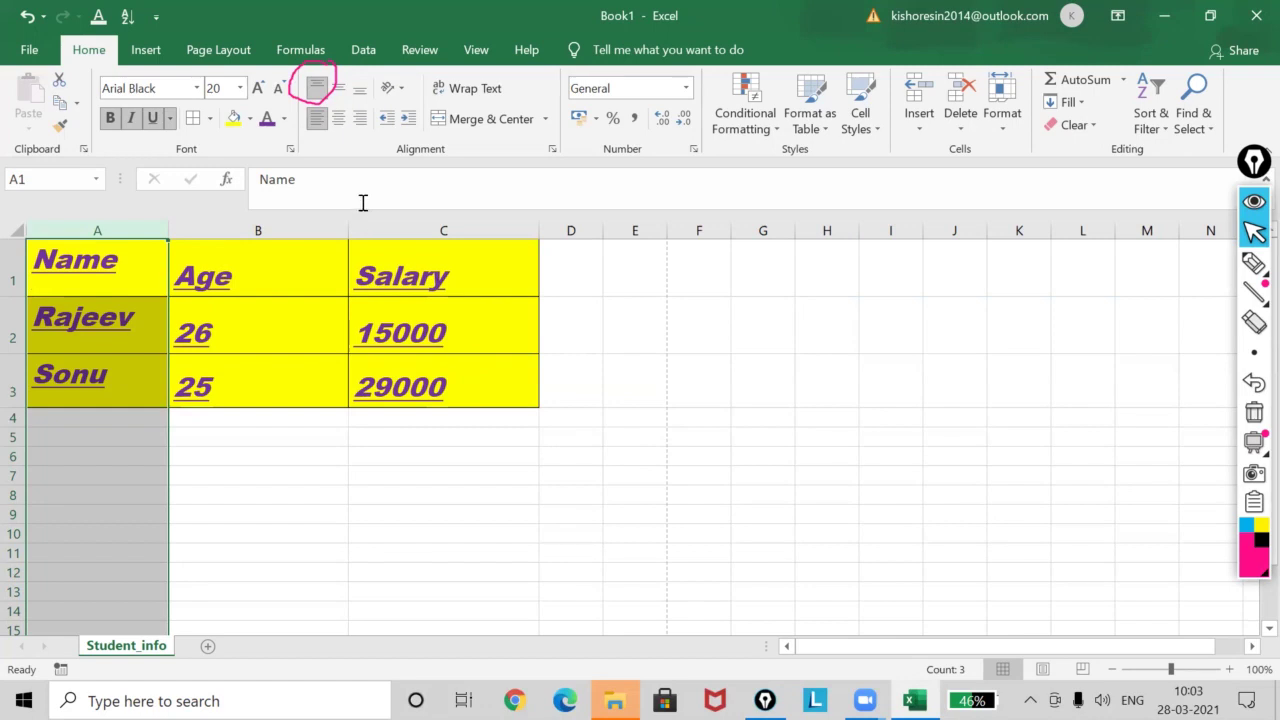
{"action": "left_click", "coordinate": [340, 93]}
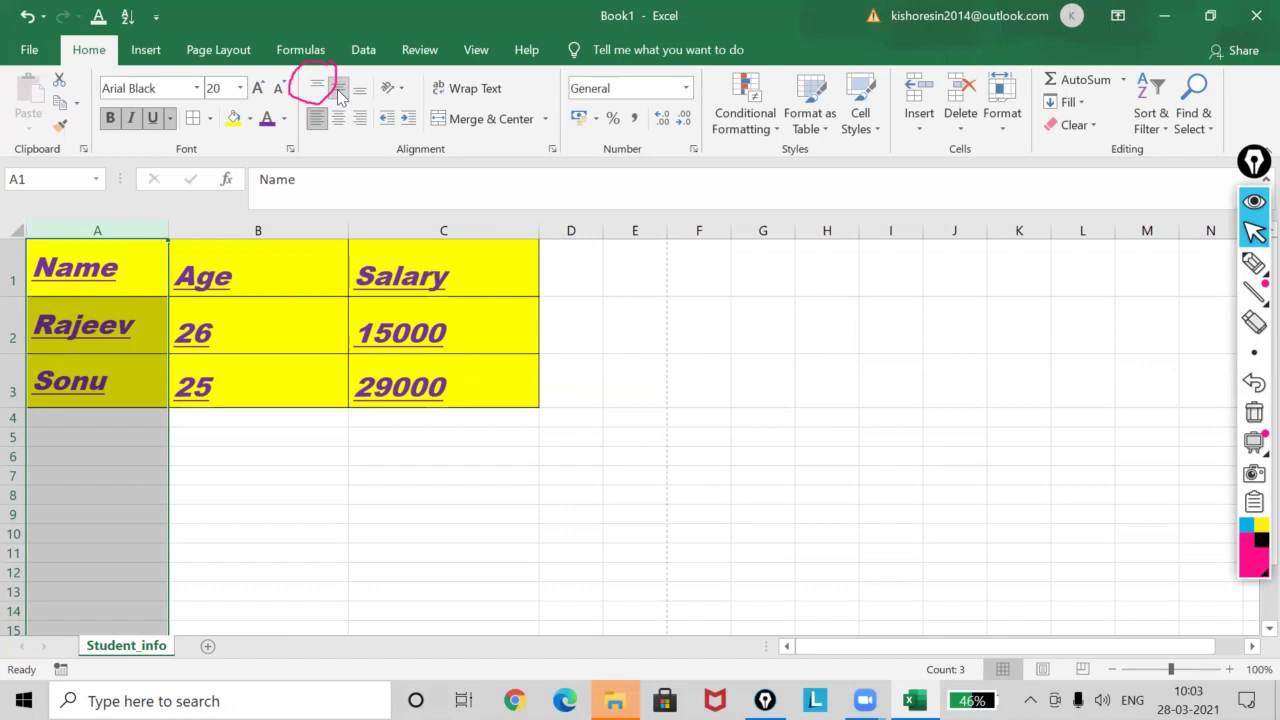
{"action": "left_click", "coordinate": [360, 93]}
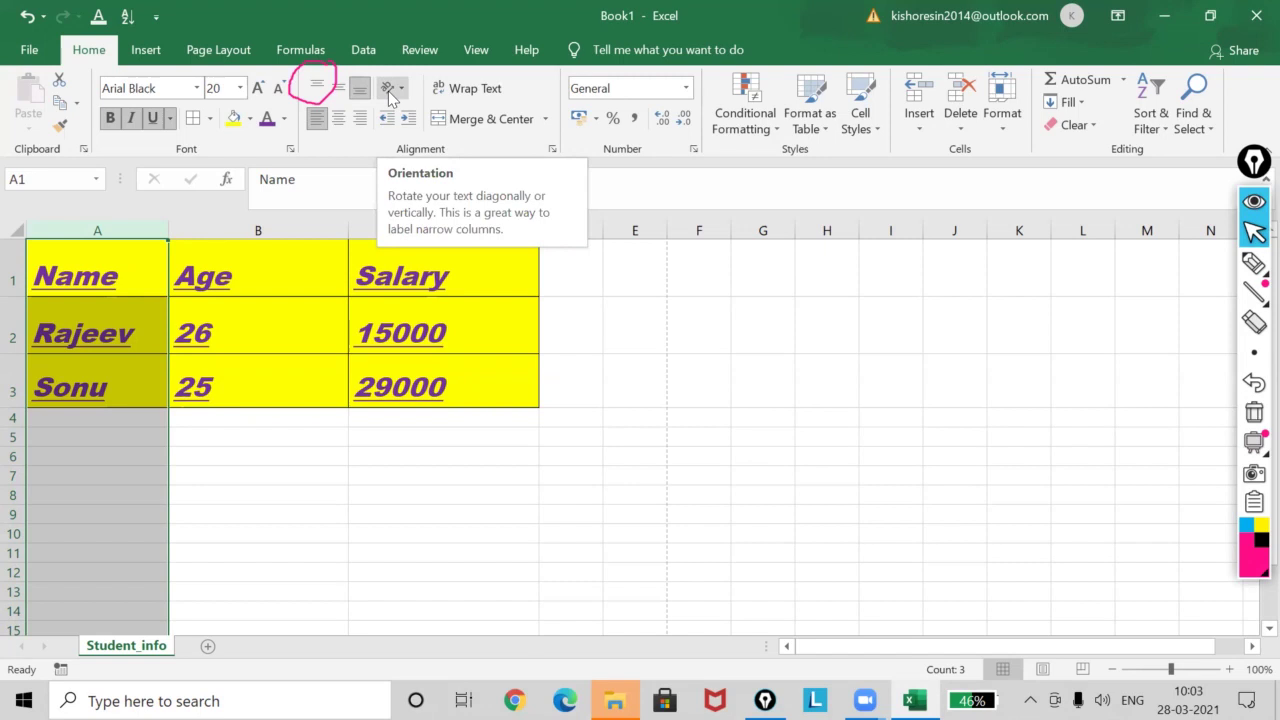
{"action": "left_click", "coordinate": [97, 271]}
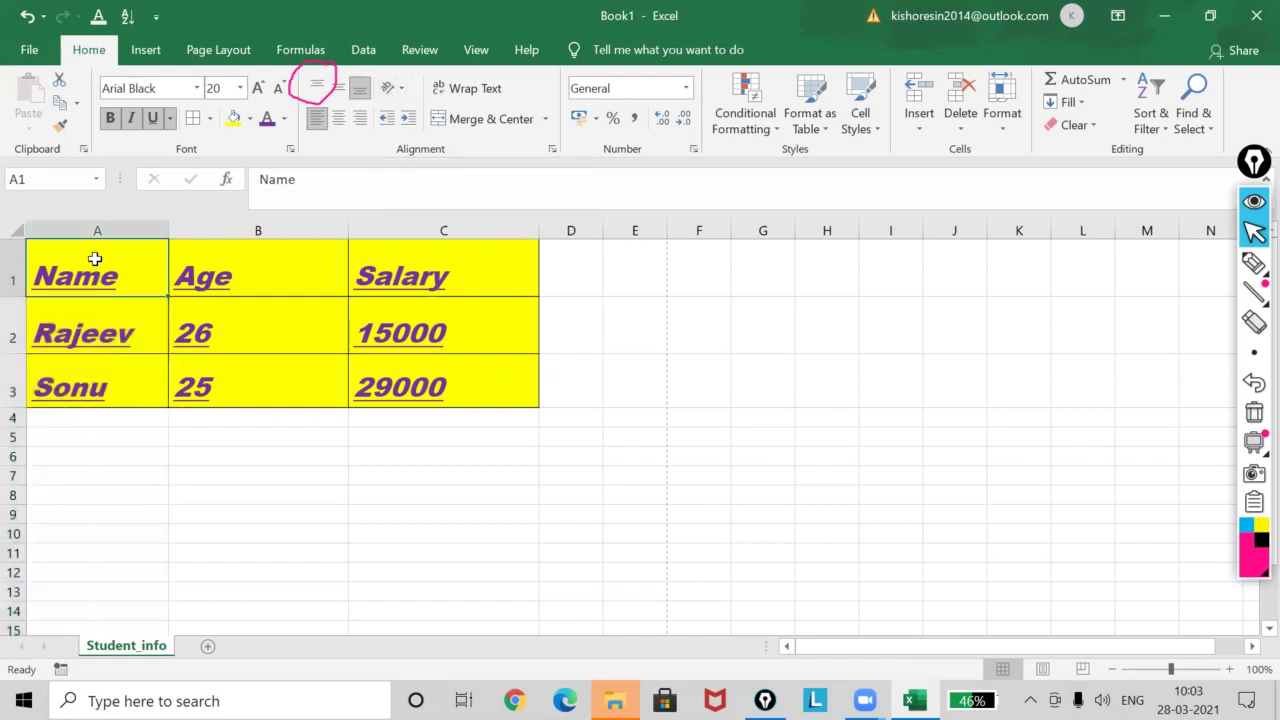
{"action": "left_click_drag", "start_coordinate": [95, 258], "coordinate": [113, 386]}
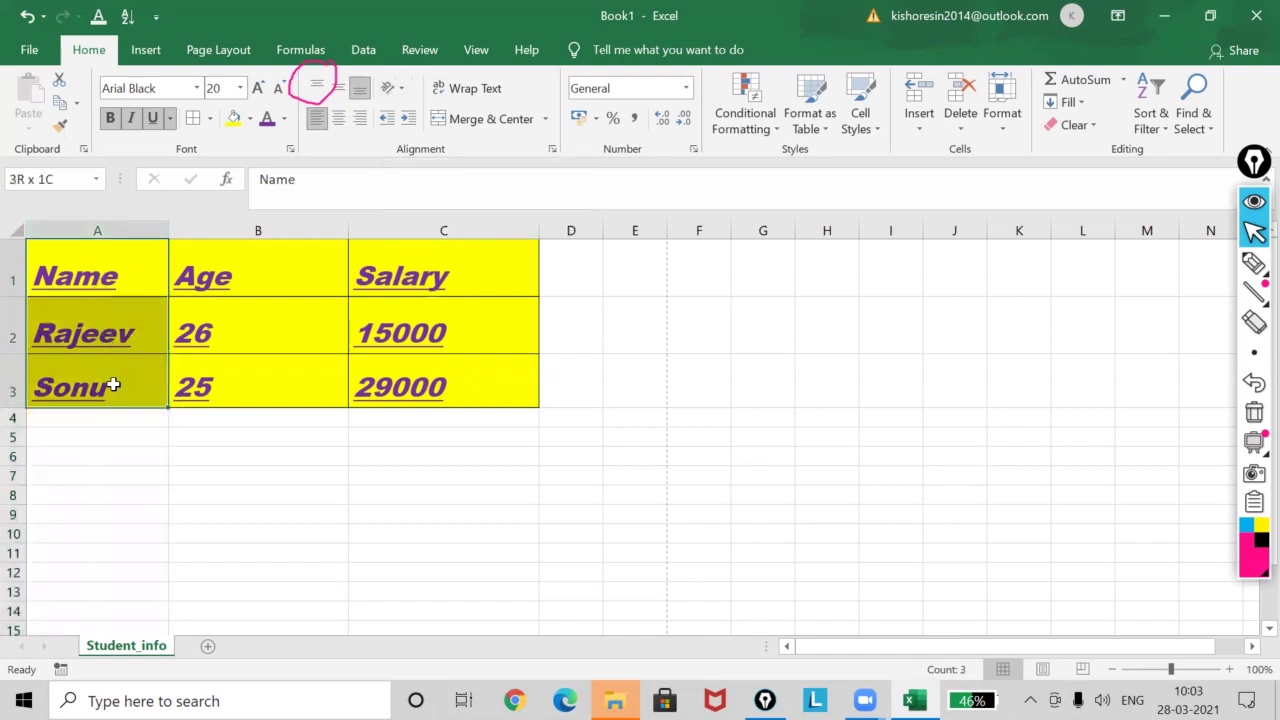
{"action": "left_click", "coordinate": [402, 92]}
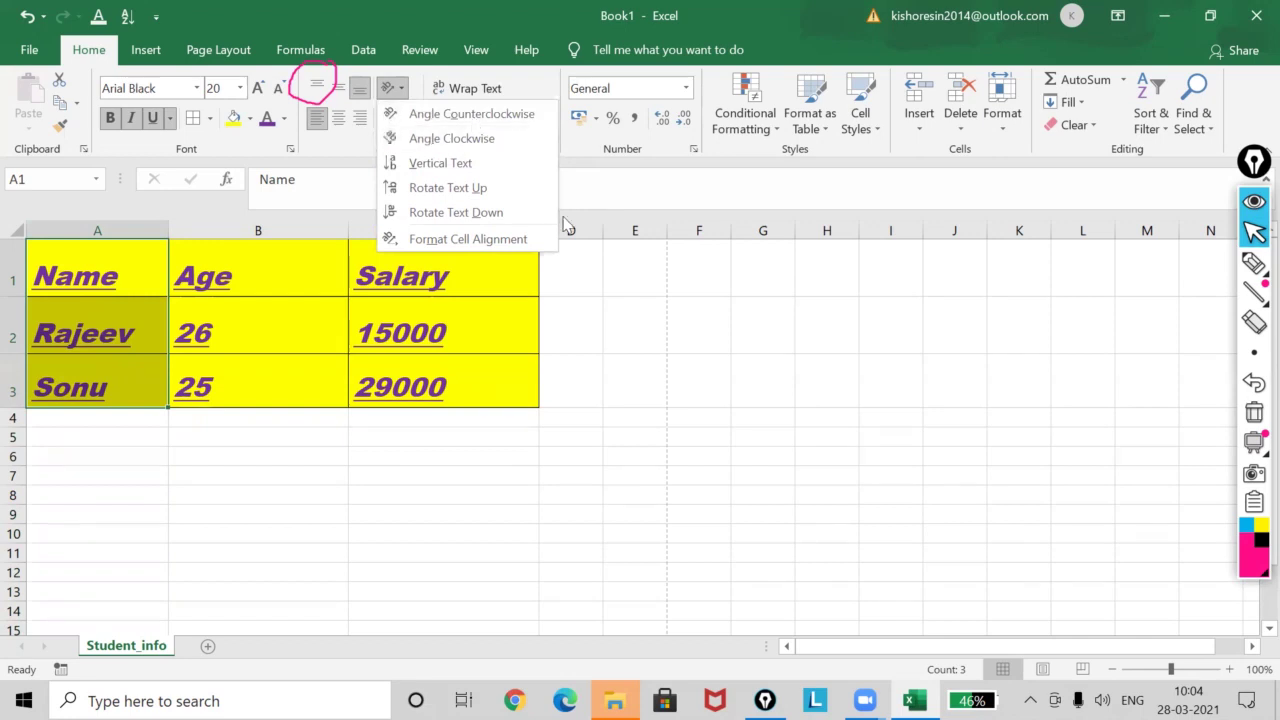
{"action": "left_click", "coordinate": [677, 306]}
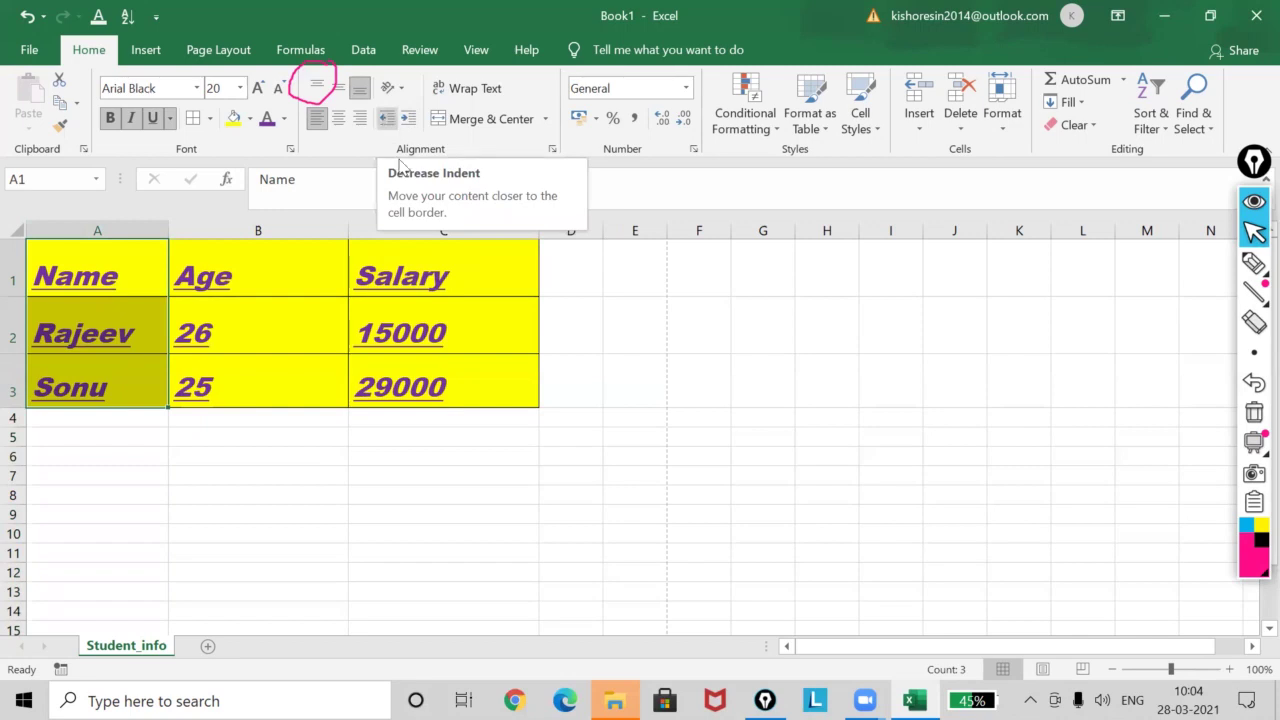
In Format Cells, tilt the names' text orientation to about 45 degrees and apply it
{"action": "left_click", "coordinate": [551, 153]}
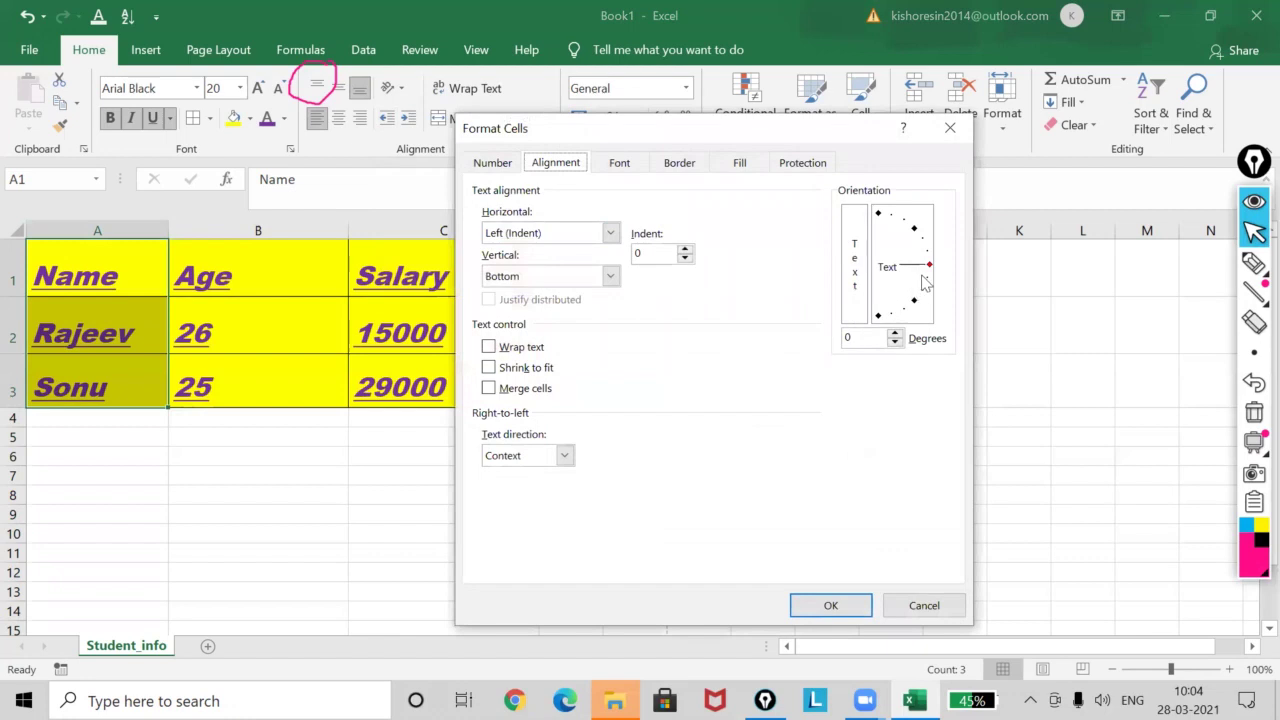
{"action": "mouse_move", "coordinate": [930, 266]}
{"action": "left_mouse_down"}
{"action": "mouse_move", "coordinate": [908, 219]}
{"action": "mouse_move", "coordinate": [918, 232]}
{"action": "left_mouse_up"}
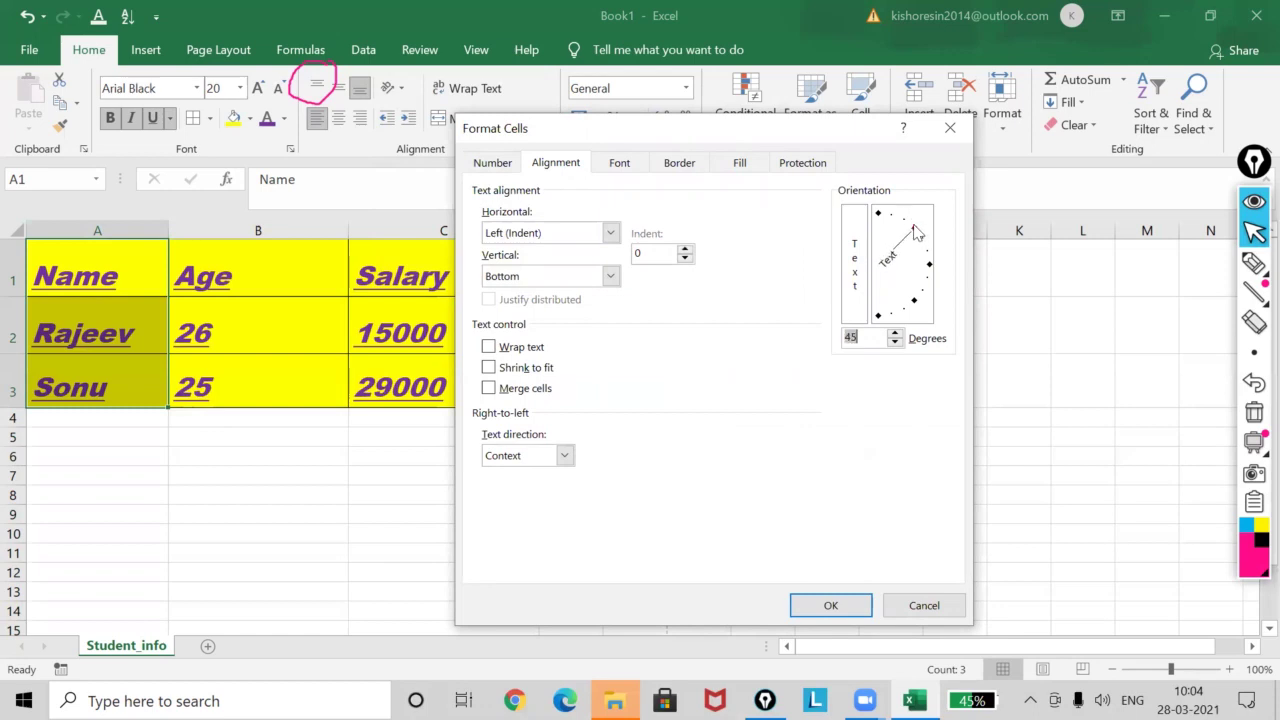
{"action": "left_click", "coordinate": [833, 606]}
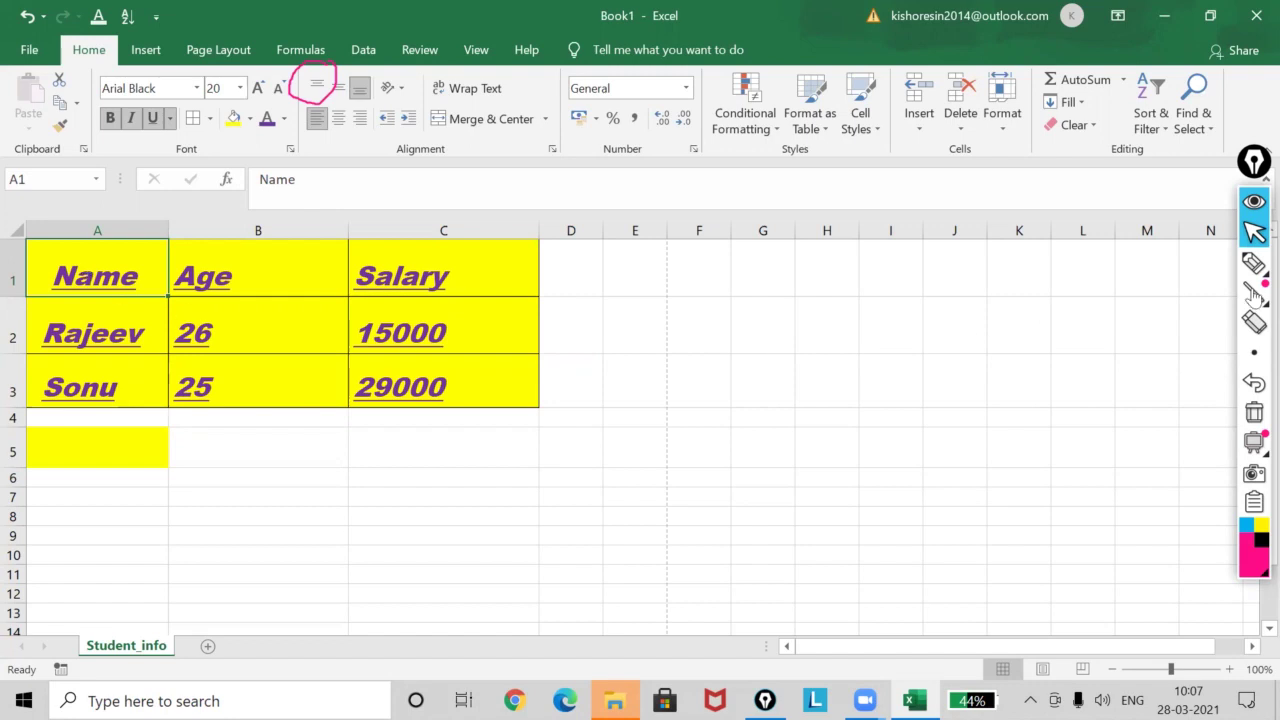
{"action": "mouse_move", "coordinate": [1254, 262]}
{"action": "left_click", "coordinate": [1177, 262]}
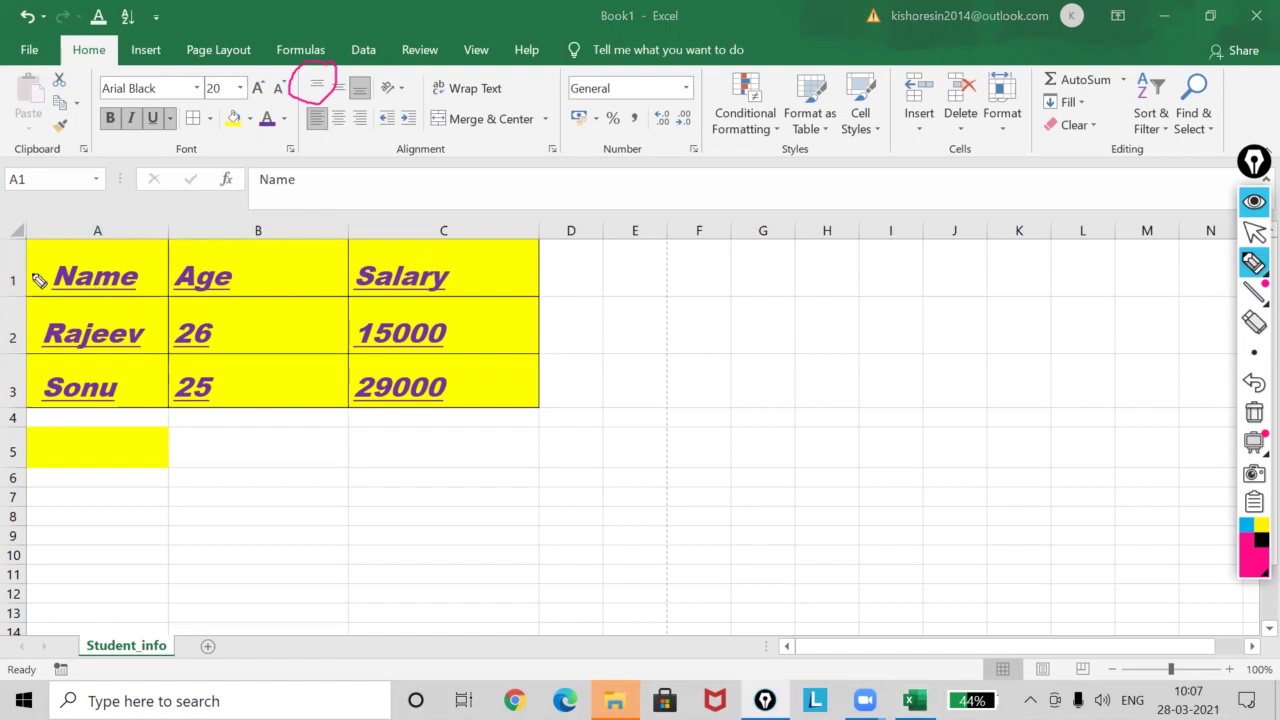
{"action": "left_click_drag", "start_coordinate": [33, 286], "coordinate": [47, 286]}
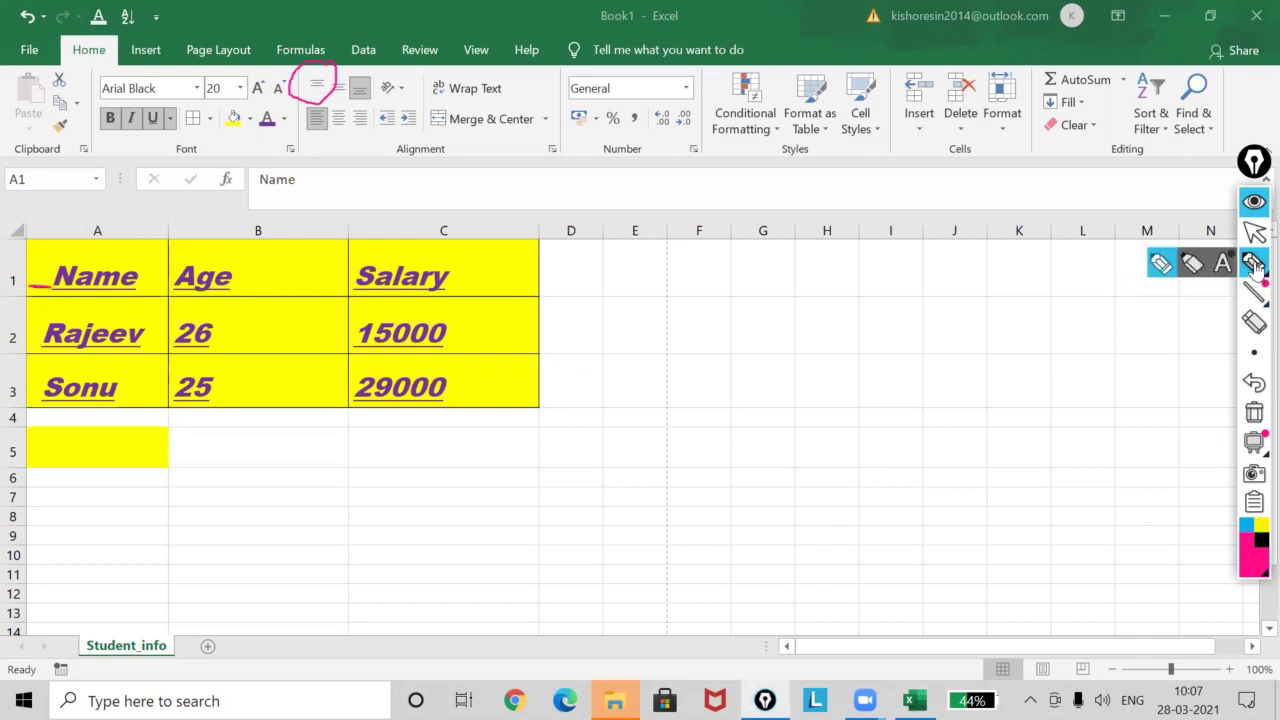
{"action": "left_click", "coordinate": [1253, 414]}
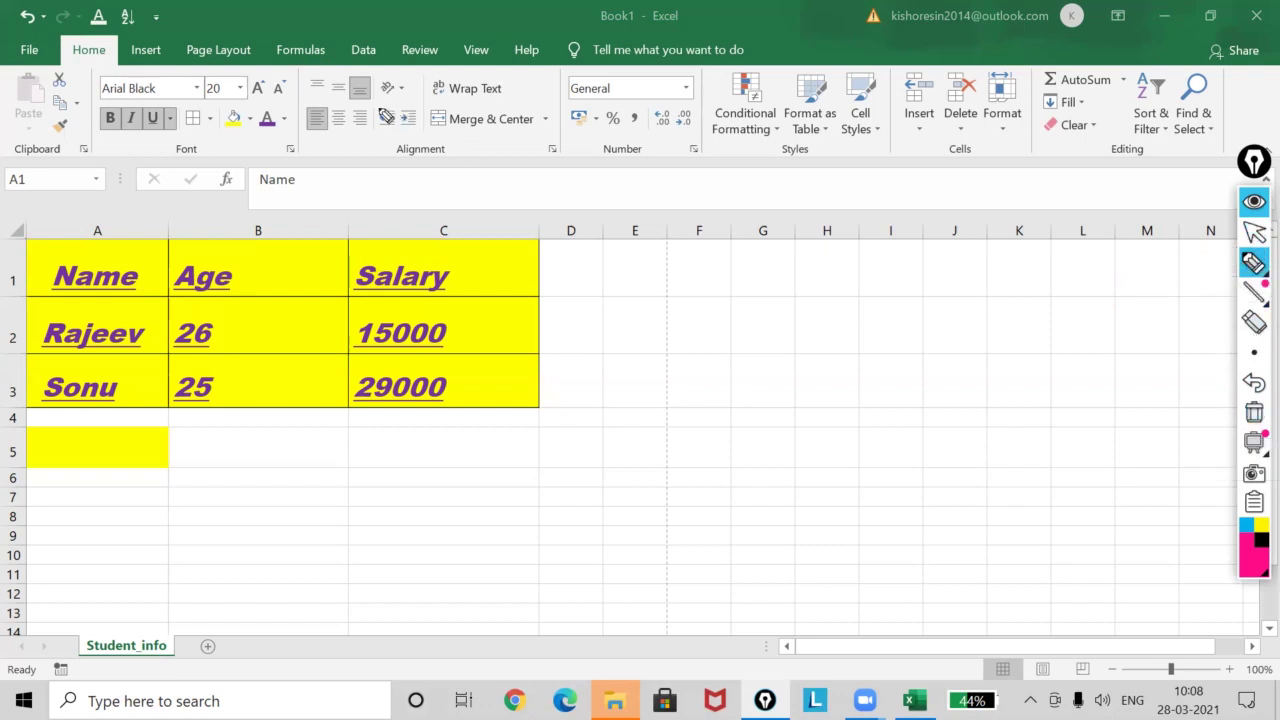
{"action": "left_click_drag", "start_coordinate": [378, 109], "coordinate": [388, 102]}
Decrease the indent of Name in A1 three times, then increase it four times
{"action": "left_click", "coordinate": [1255, 232]}
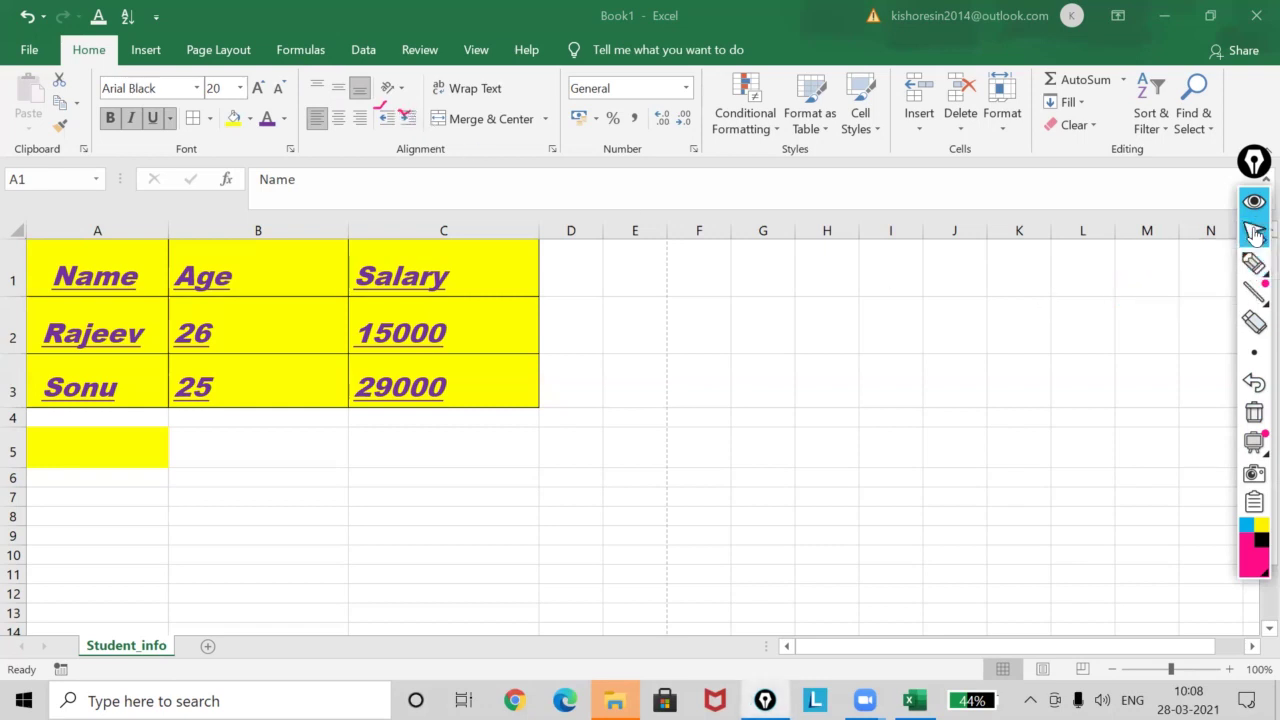
{"action": "left_click", "coordinate": [94, 275]}
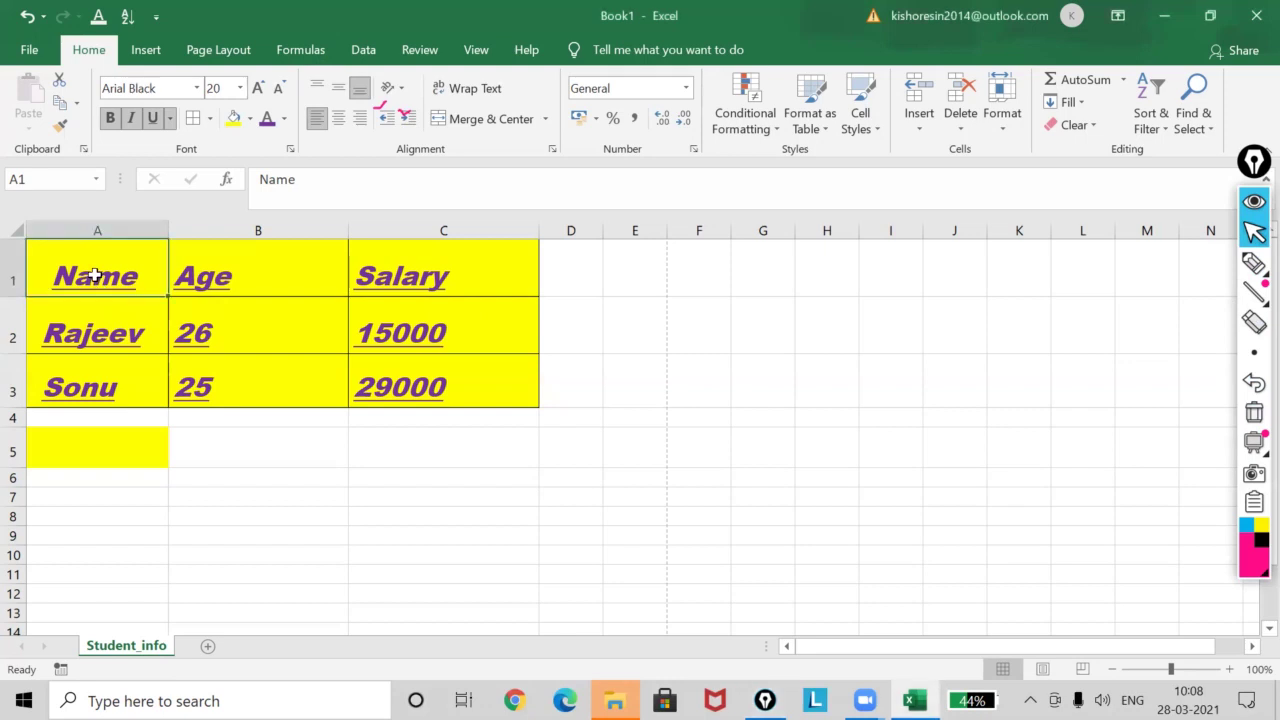
{"action": "left_click", "coordinate": [388, 121]}
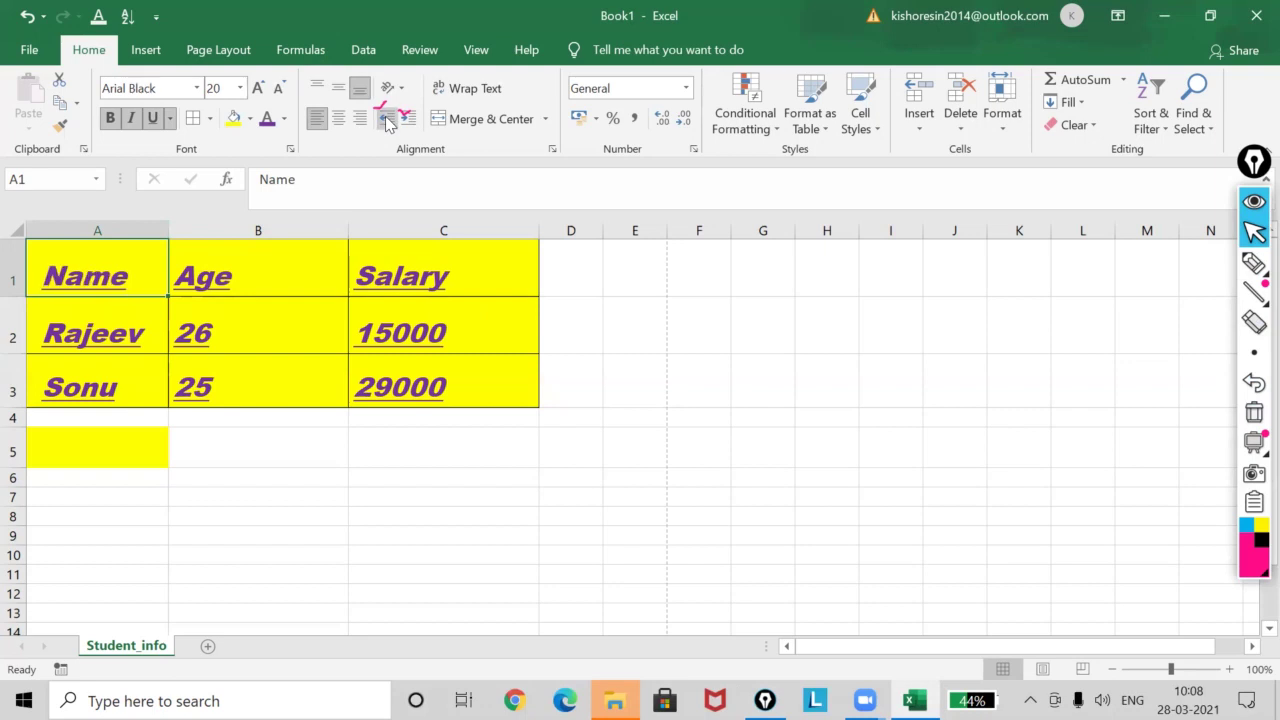
{"action": "left_click", "coordinate": [388, 121]}
{"action": "left_click", "coordinate": [388, 121]}
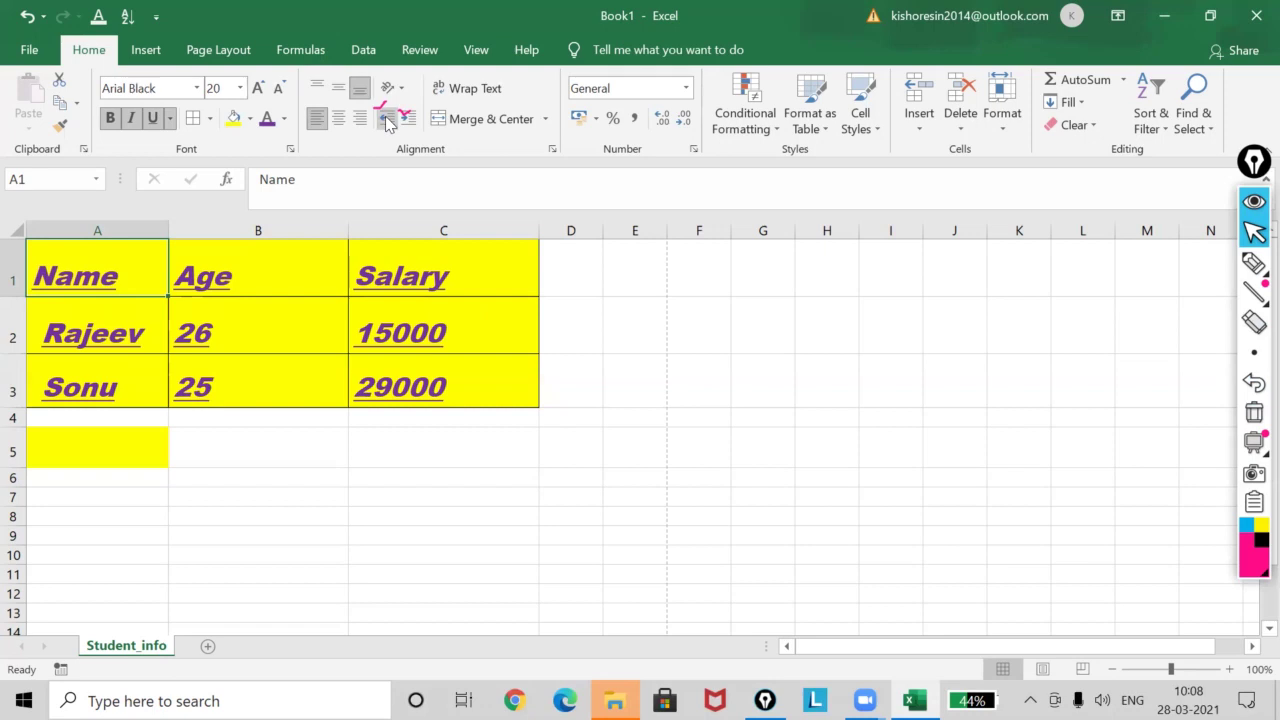
{"action": "left_click", "coordinate": [409, 122]}
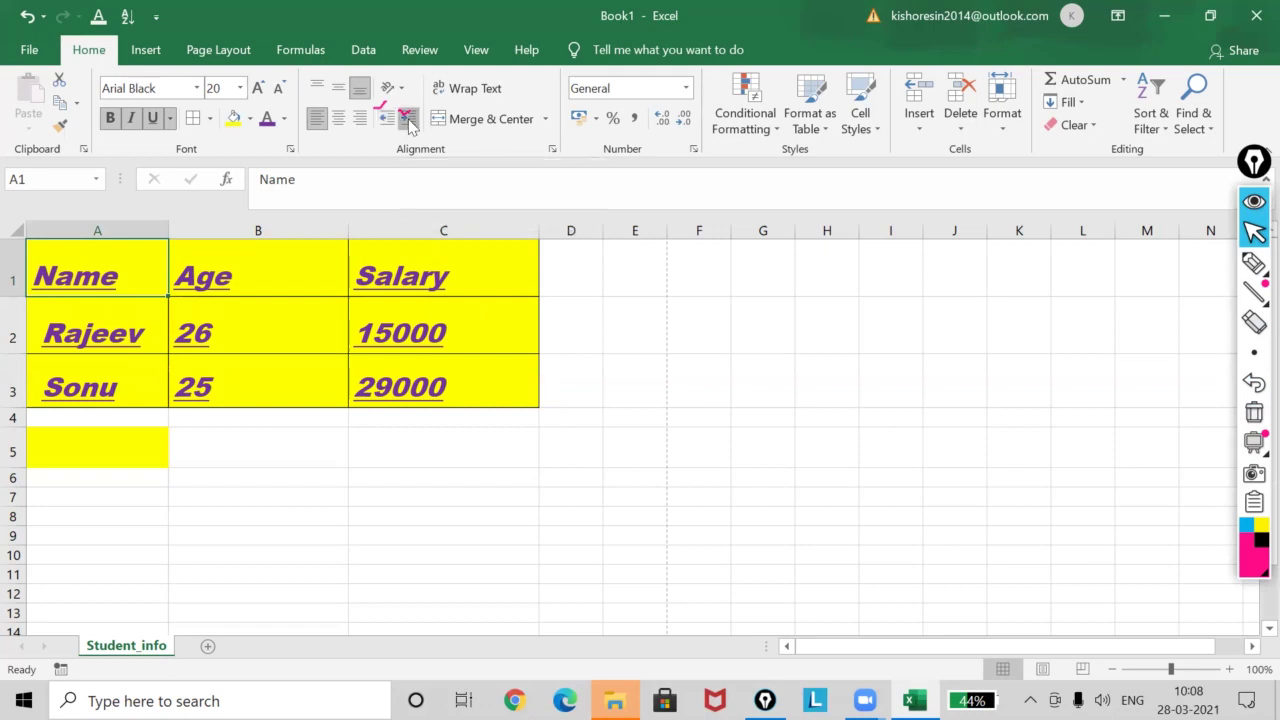
{"action": "left_click", "coordinate": [409, 122]}
{"action": "left_click", "coordinate": [409, 122]}
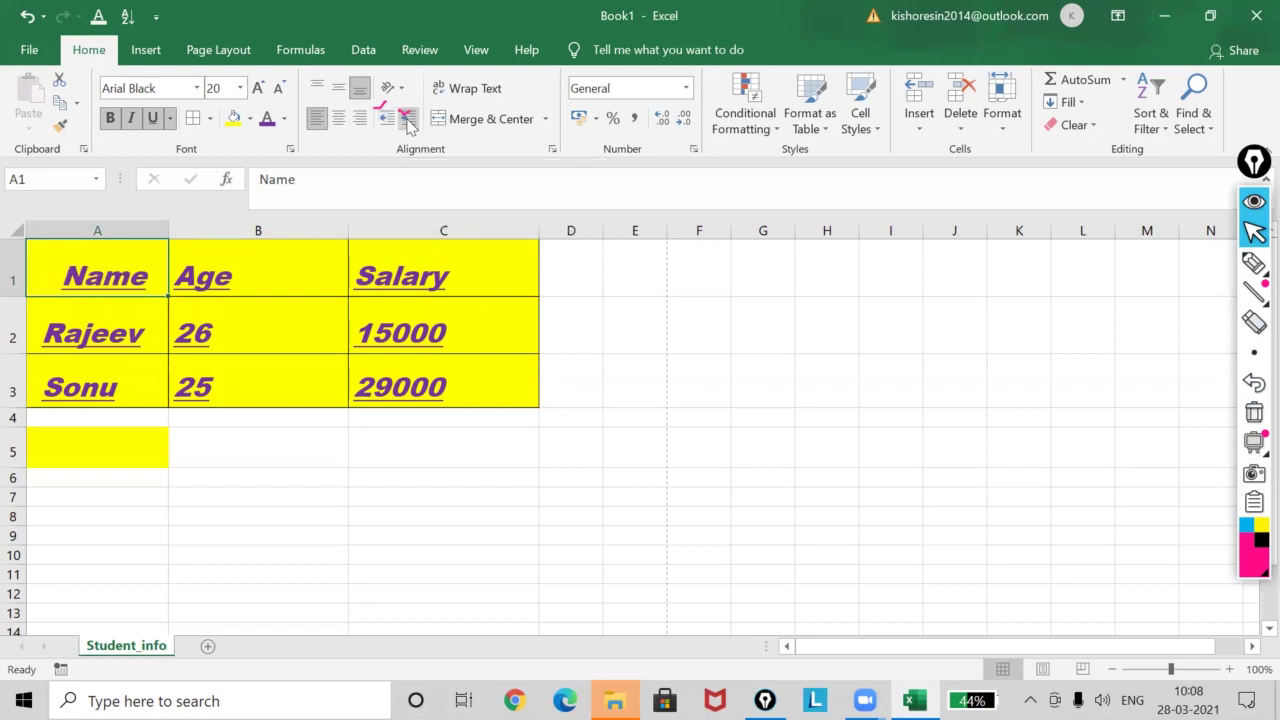
{"action": "left_click", "coordinate": [409, 122]}
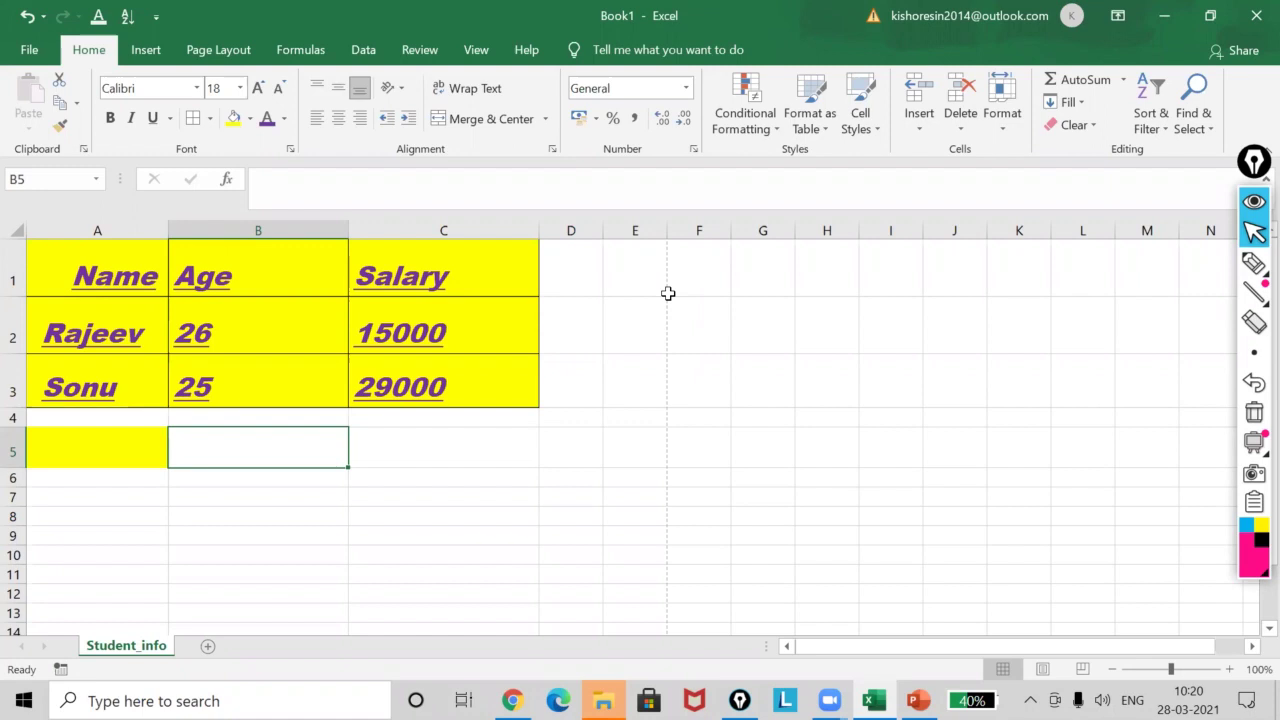
Enter a long three-part full name in B5 and 40 in C5
{"action": "type", "text": "Rajesh"}
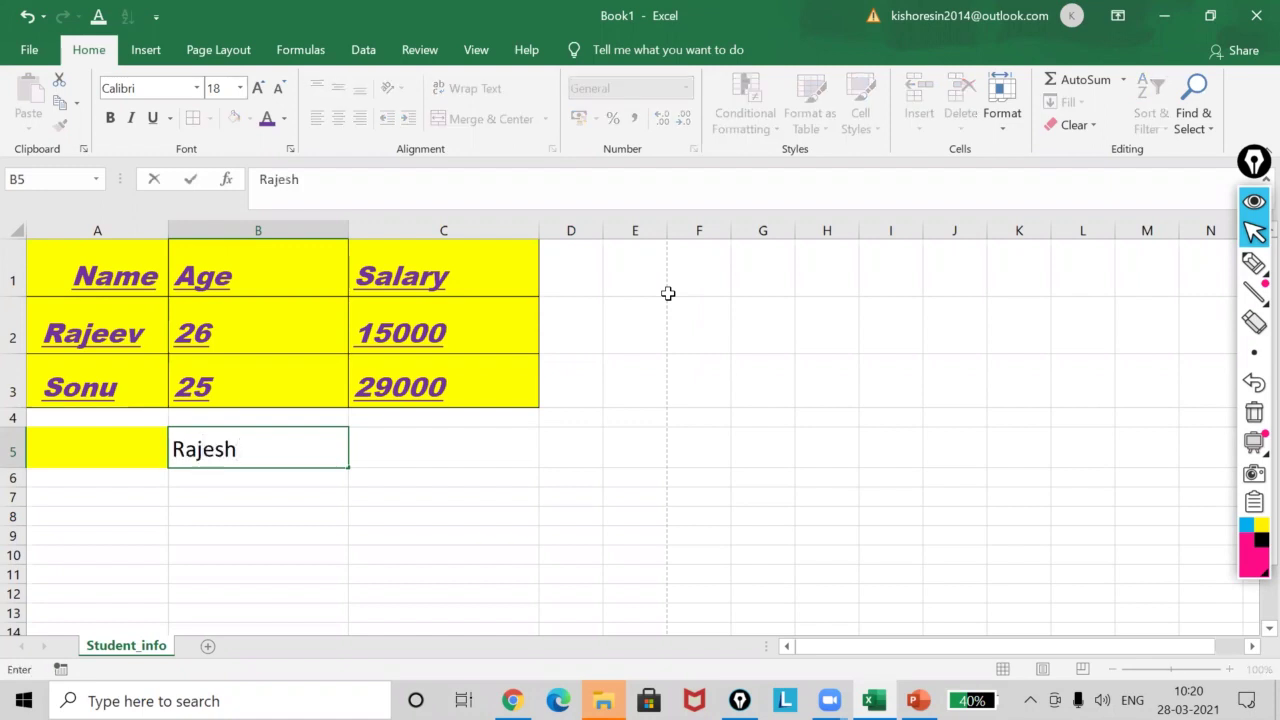
{"action": "type", "text": " Kumar Mal"}
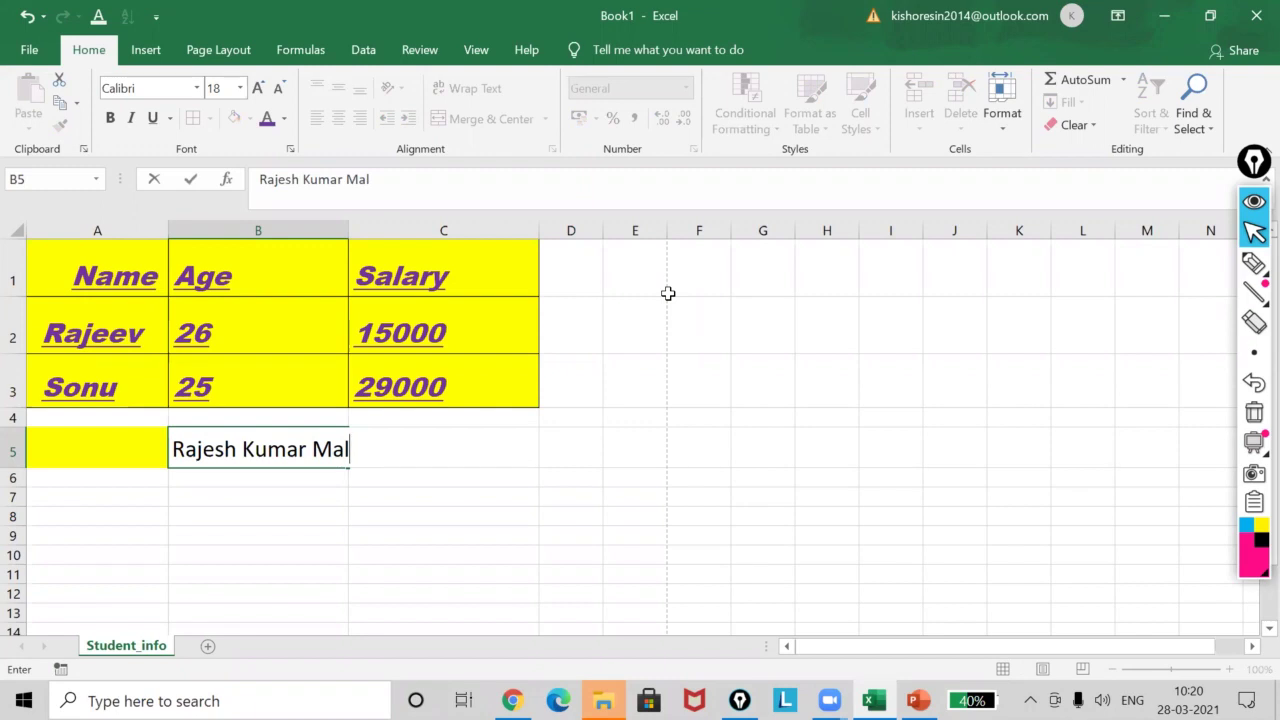
{"action": "type", "text": "hotra"}
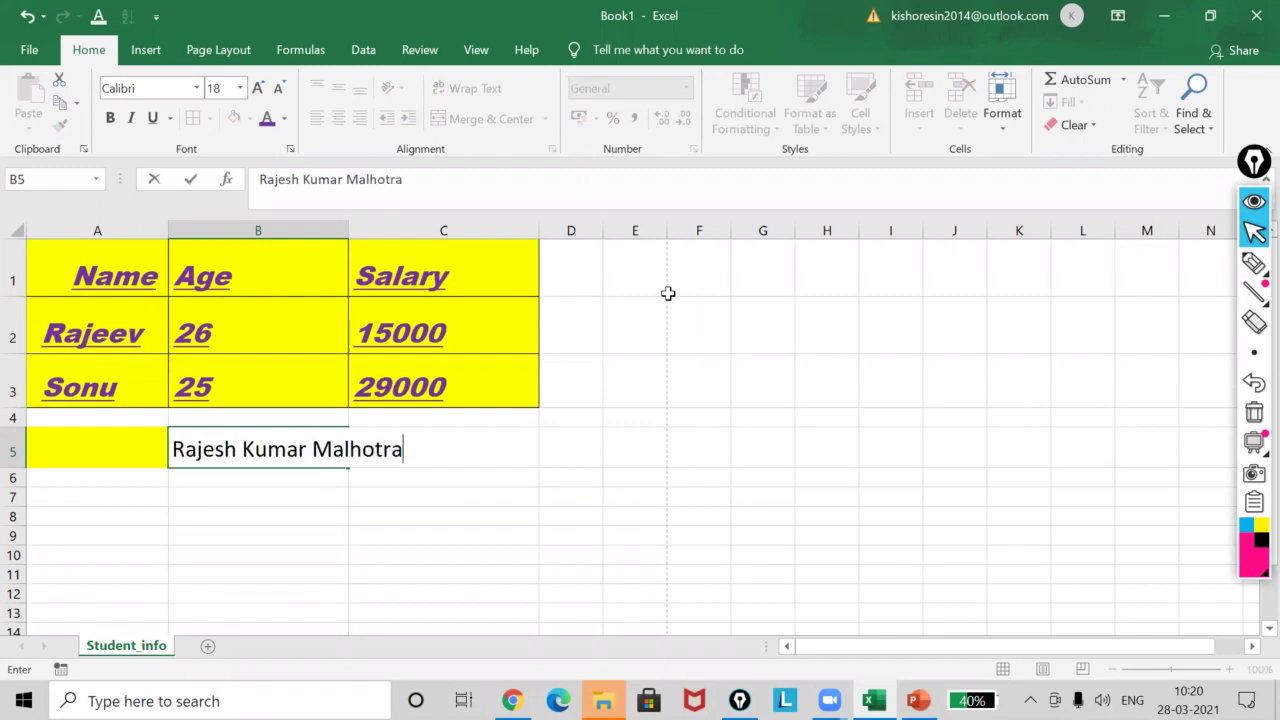
{"action": "left_click", "coordinate": [283, 494]}
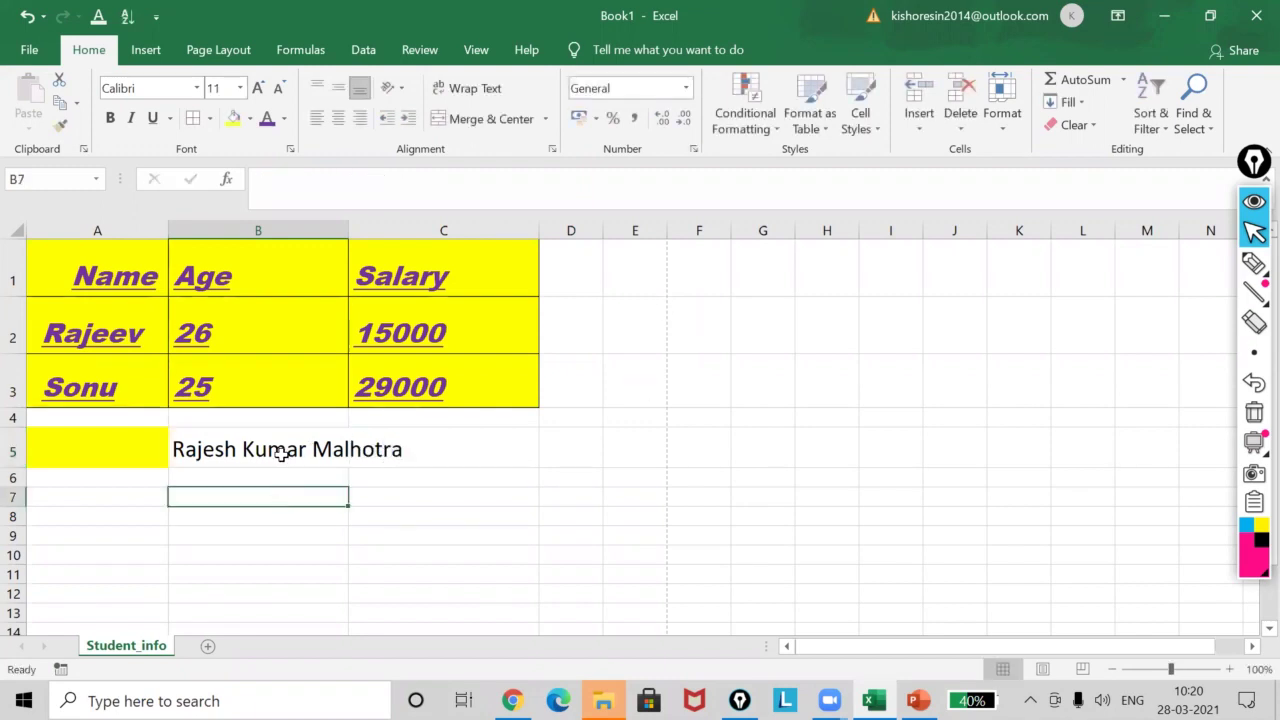
{"action": "left_click", "coordinate": [281, 454]}
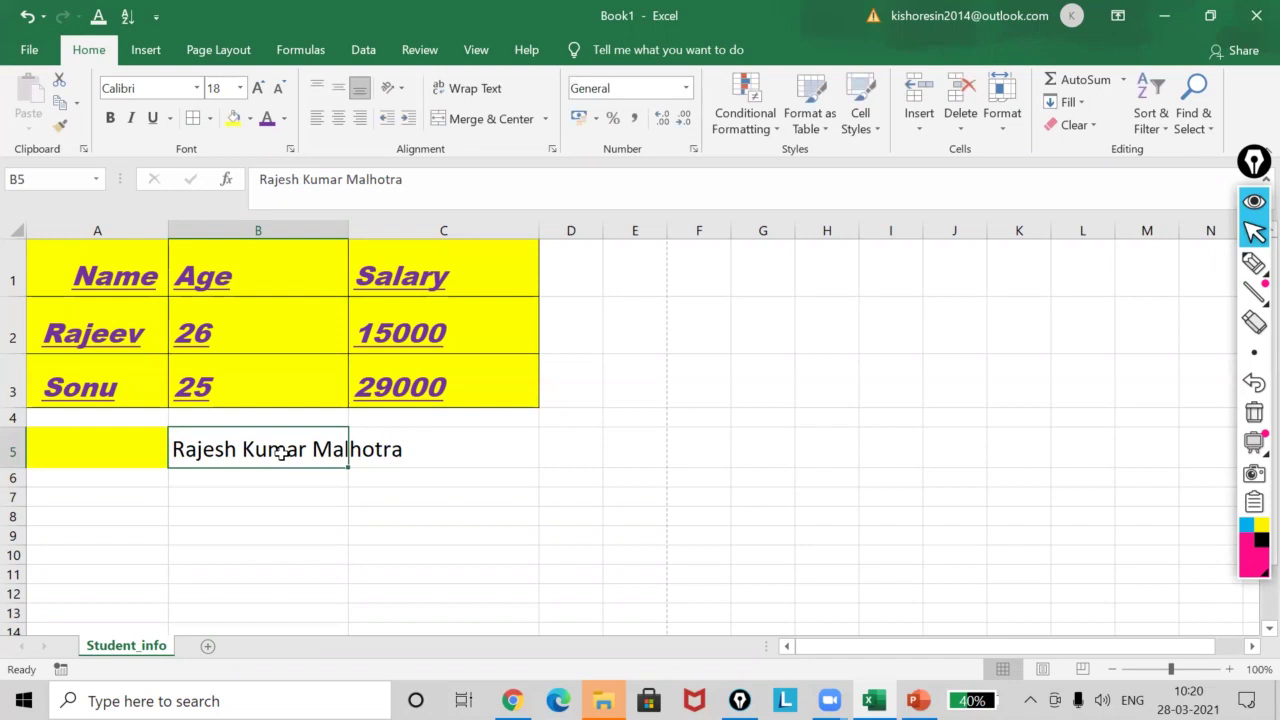
{"action": "left_click", "coordinate": [415, 456]}
{"action": "type", "text": "40"}
{"action": "left_click", "coordinate": [360, 497]}
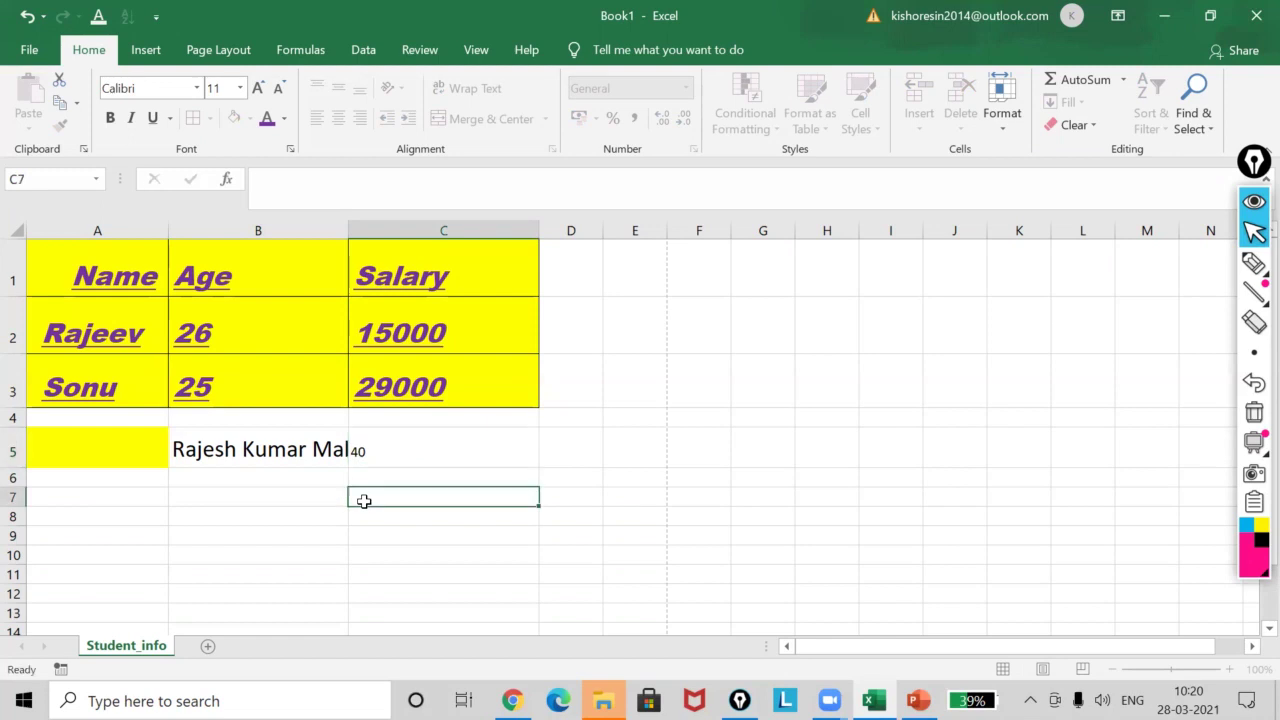
{"action": "left_click", "coordinate": [260, 451]}
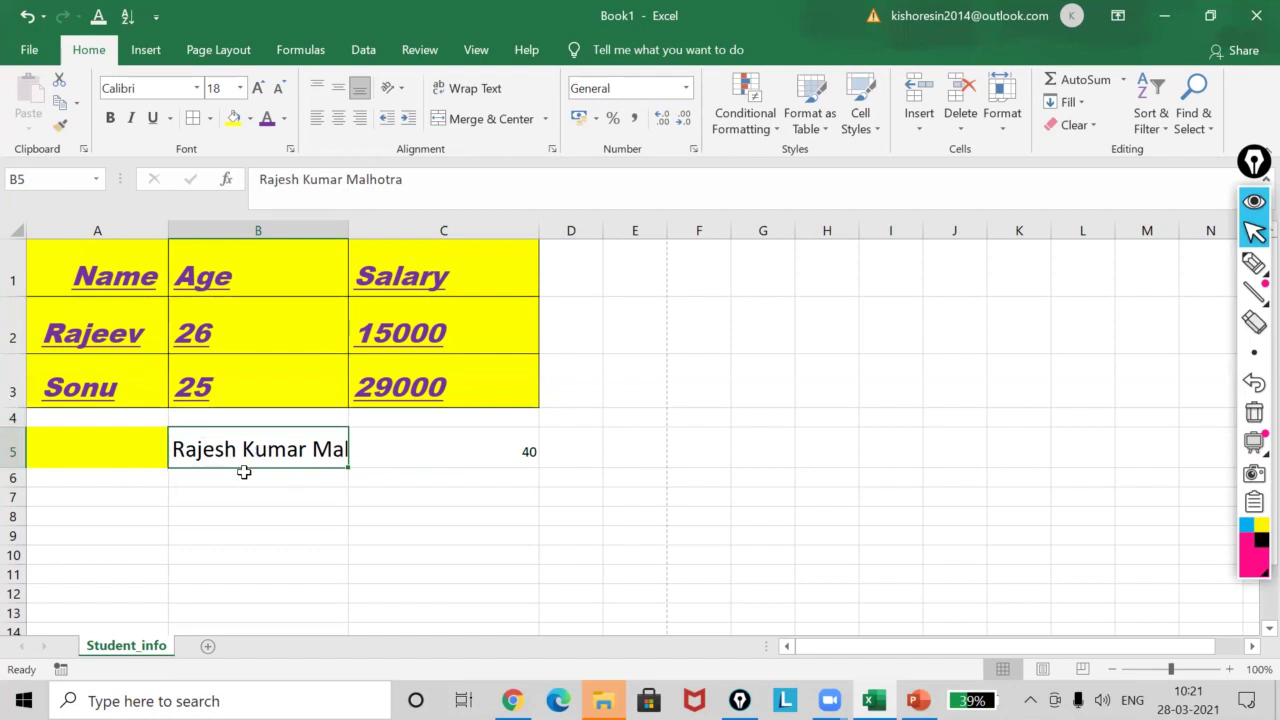
Turn on Wrap text for B5 in Format Cells so the name spans two lines
{"action": "left_click", "coordinate": [551, 149]}
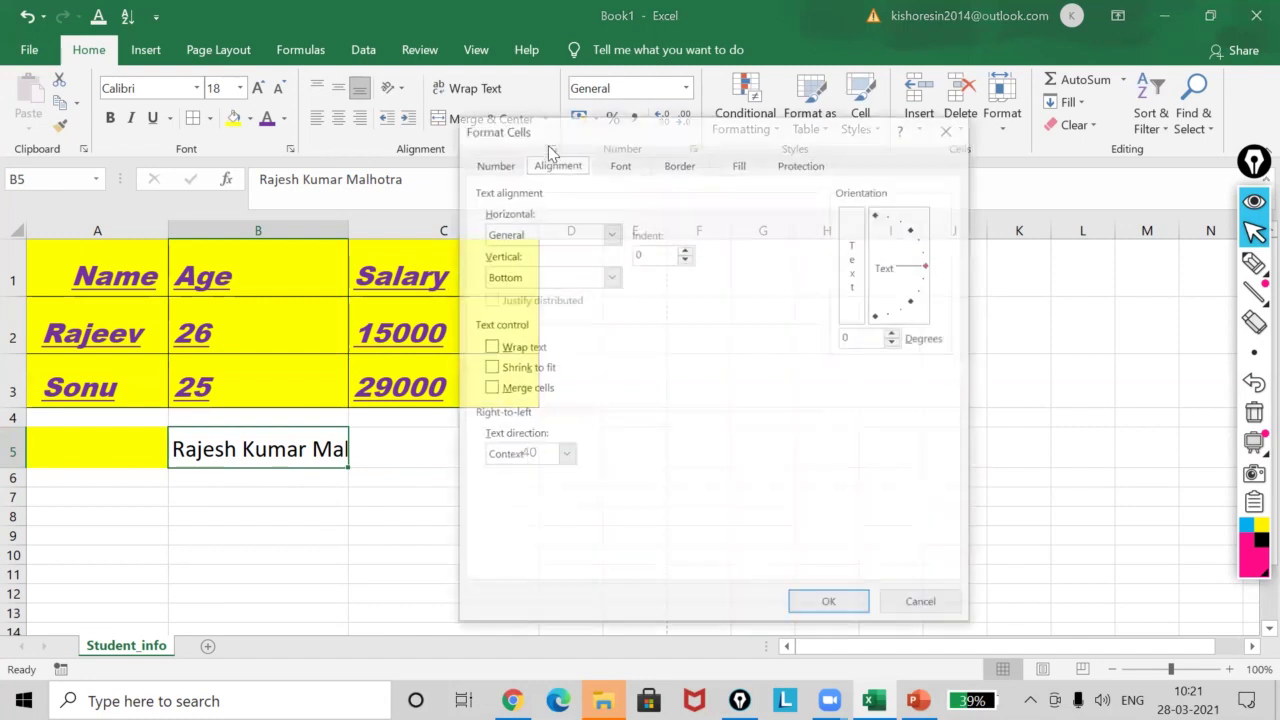
{"action": "left_click", "coordinate": [501, 347]}
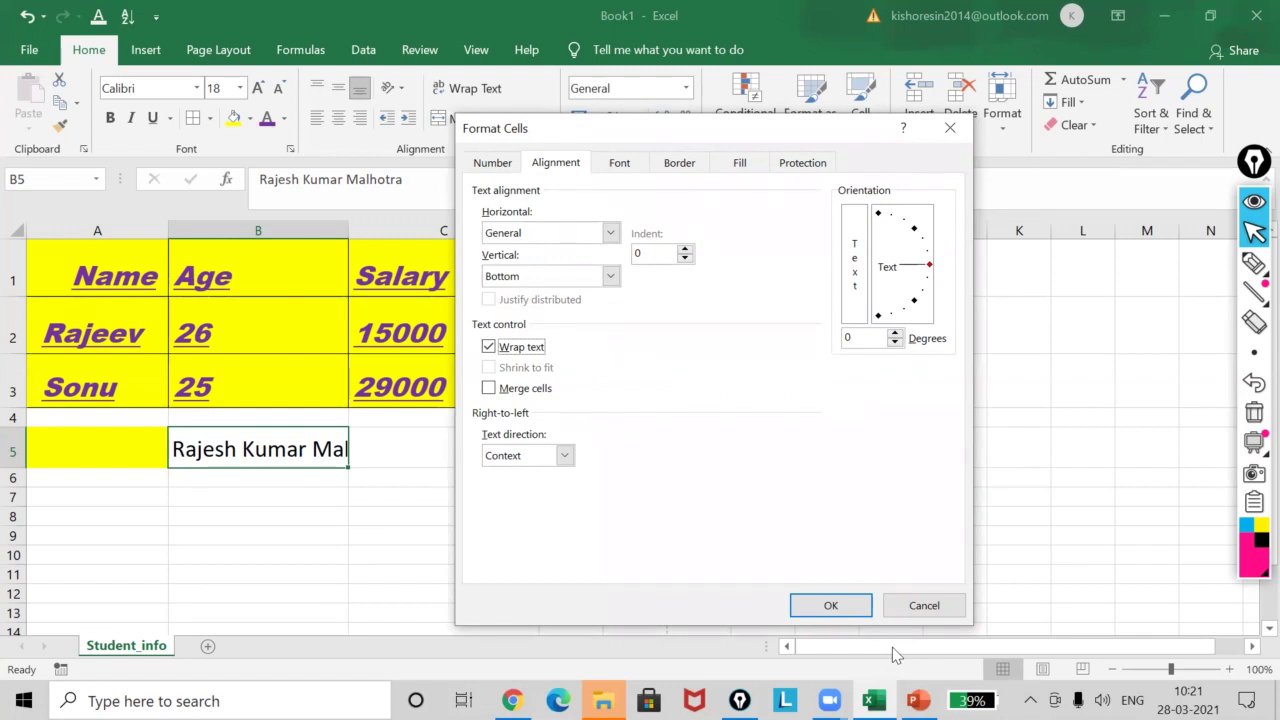
{"action": "left_click", "coordinate": [829, 606]}
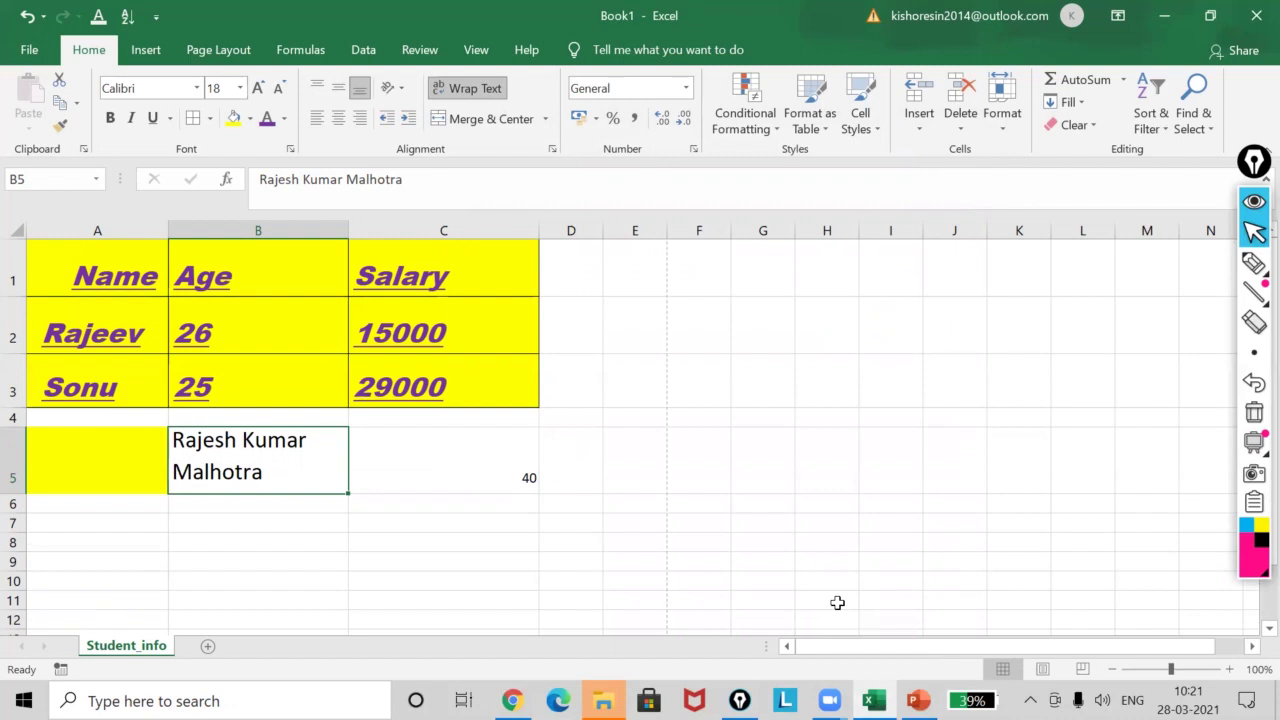
Undo the text wrapping on B5 and clear the value 40 from C5
{"action": "key", "text": "ctrl+z"}
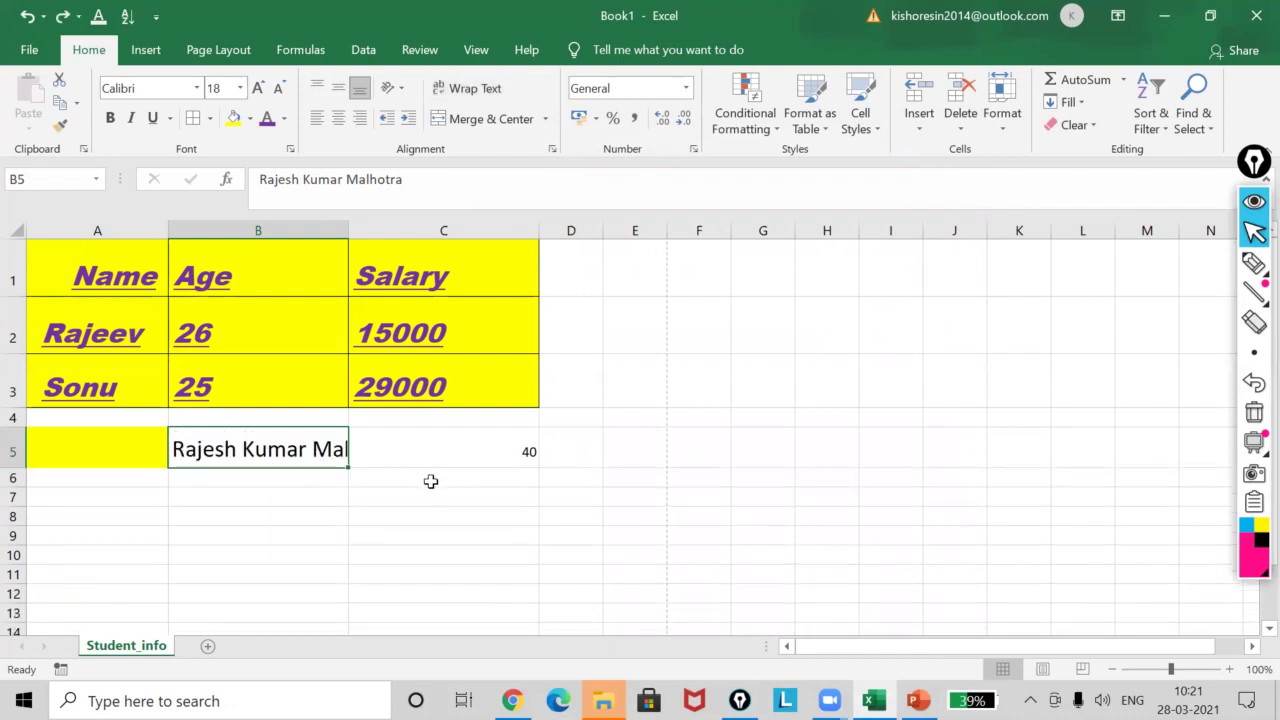
{"action": "left_click", "coordinate": [463, 452]}
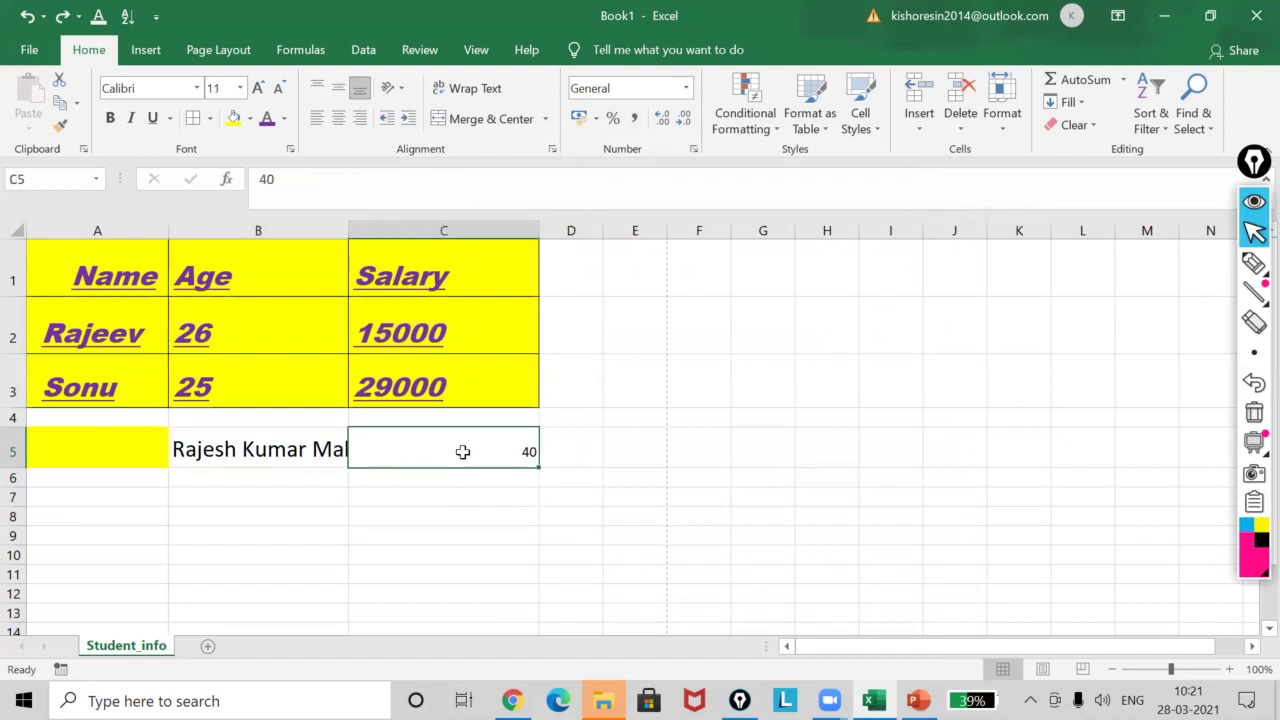
{"action": "key", "text": "Delete"}
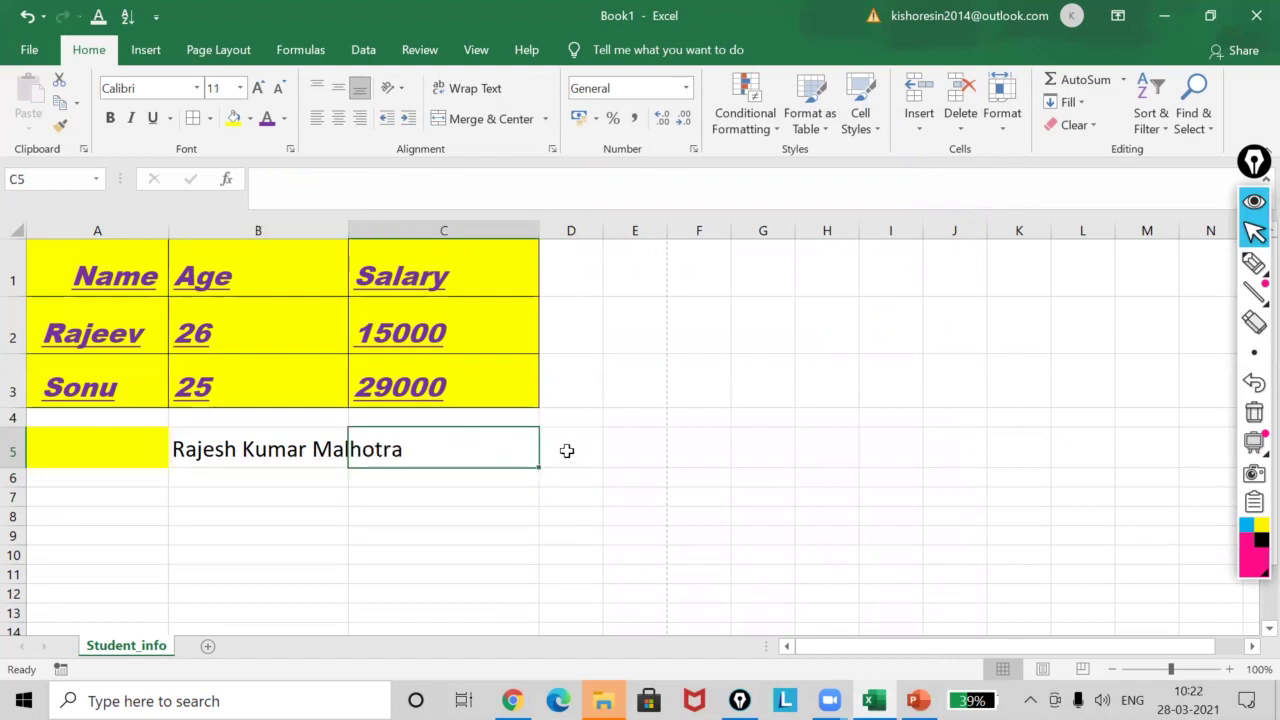
Merge B5 and C5 via Format Cells alignment so the full name shows on one line
{"action": "left_click", "coordinate": [293, 455]}
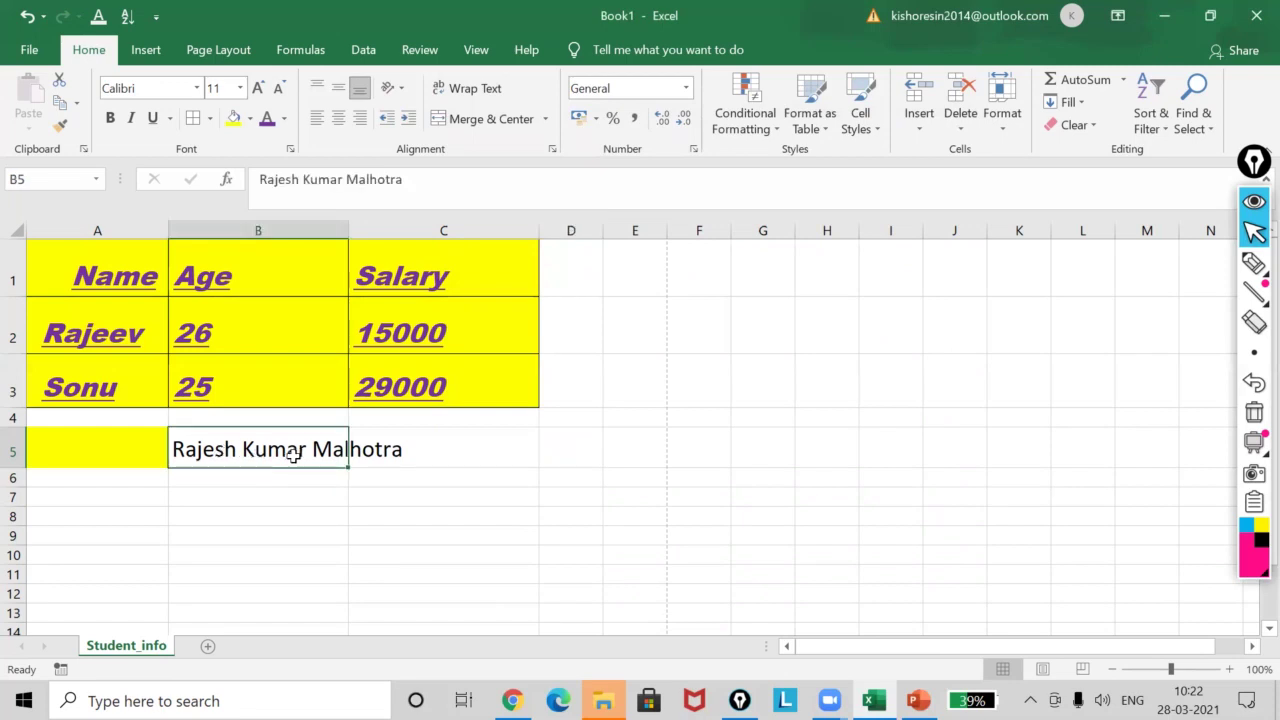
{"action": "left_click_drag", "start_coordinate": [293, 455], "coordinate": [418, 457]}
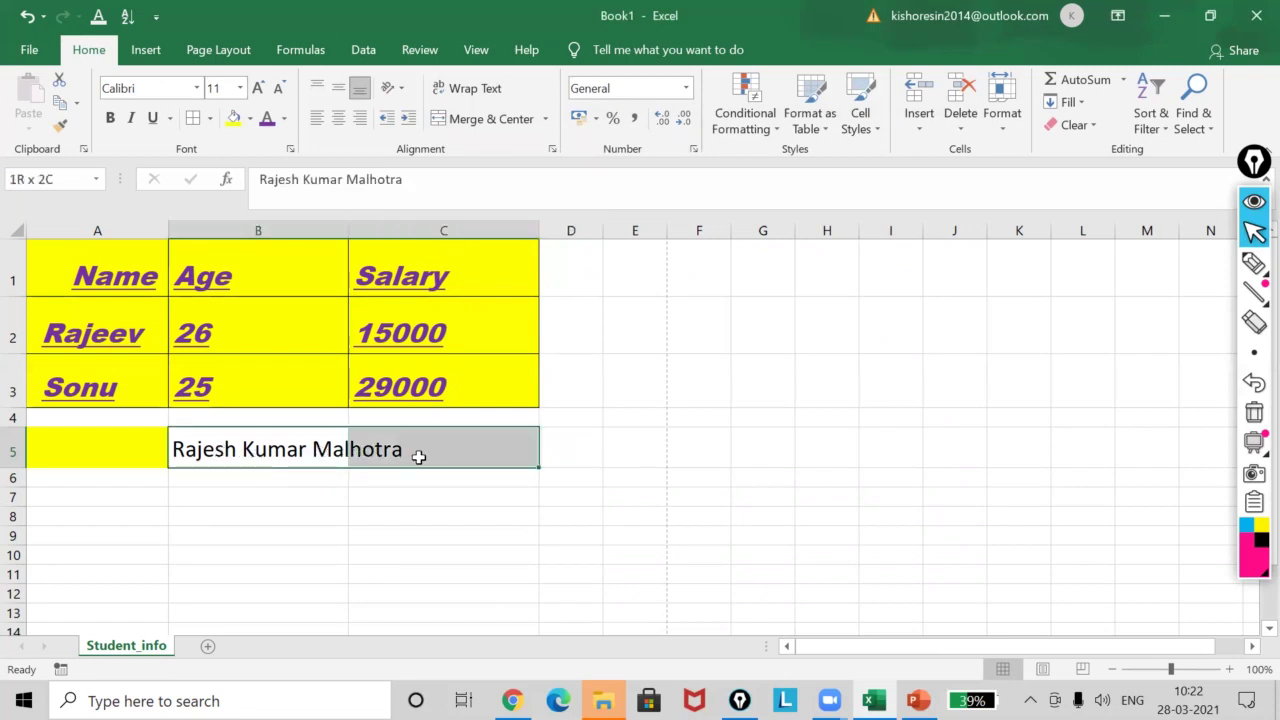
{"action": "left_click_drag", "start_coordinate": [418, 457], "coordinate": [418, 457]}
{"action": "left_click", "coordinate": [551, 150]}
{"action": "left_click", "coordinate": [505, 392]}
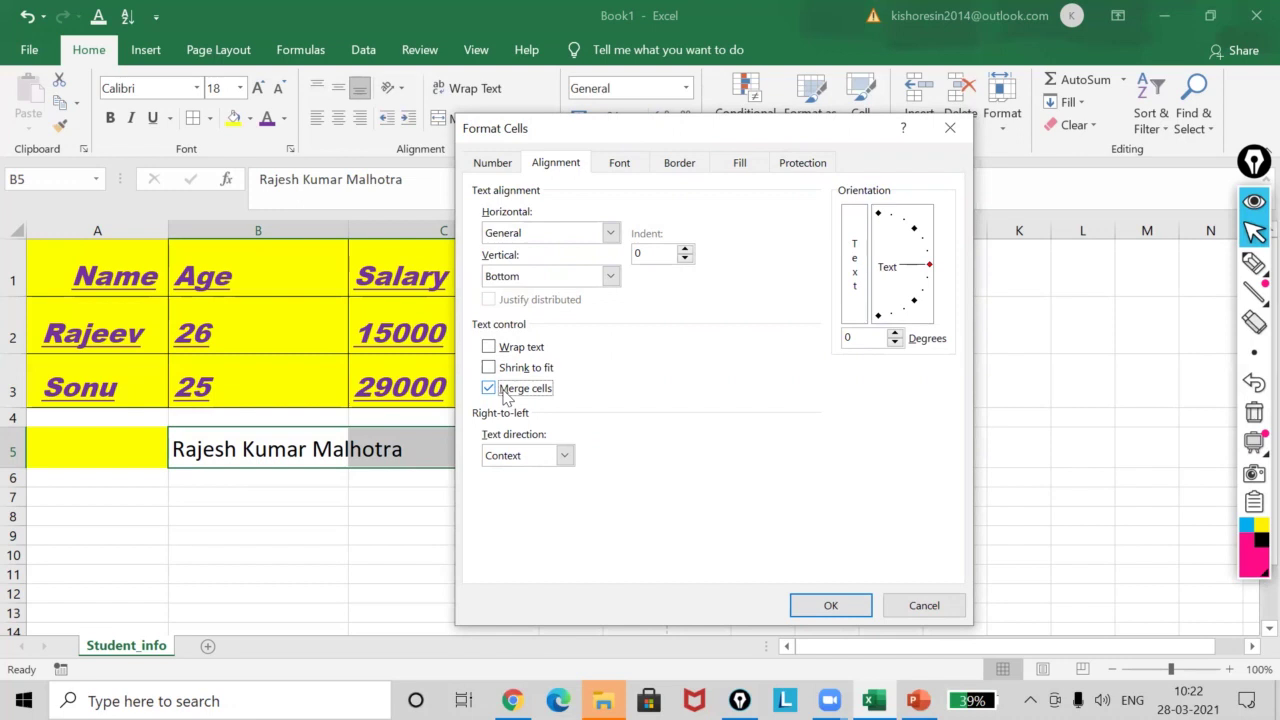
{"action": "left_click", "coordinate": [827, 604]}
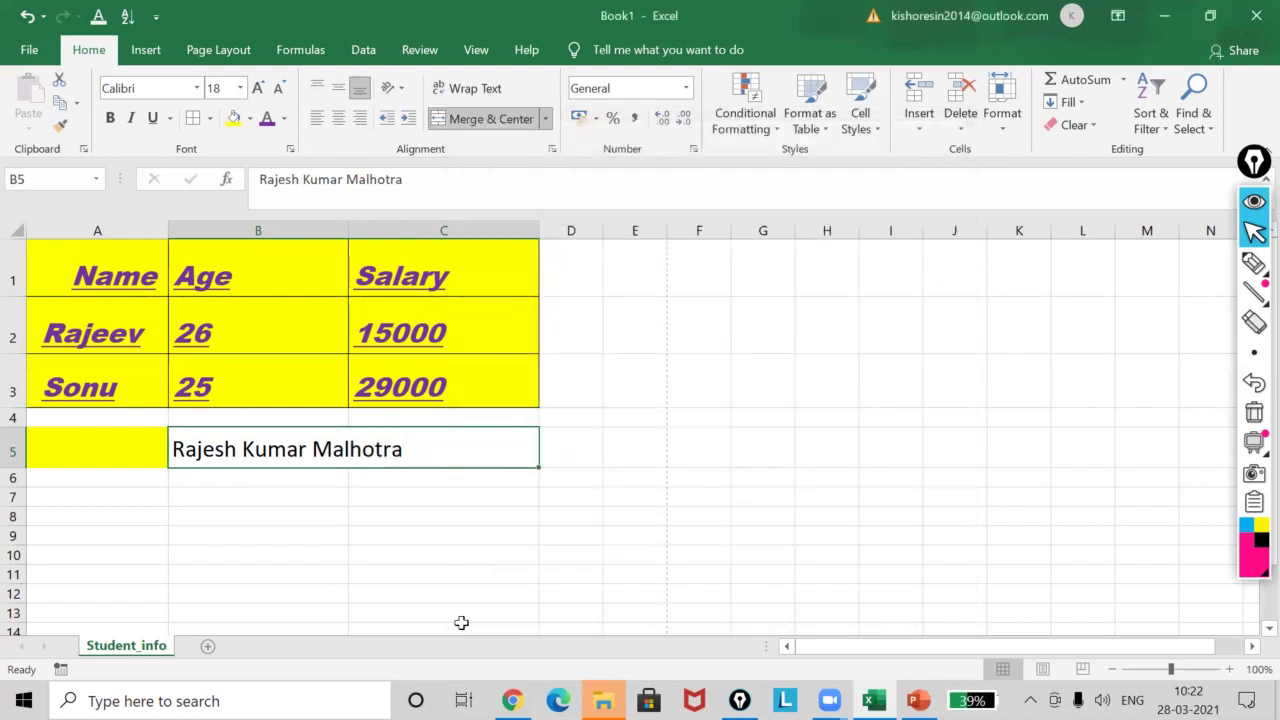
{"action": "left_click", "coordinate": [360, 516]}
{"action": "left_click", "coordinate": [318, 449]}
Undo the B5:C5 merge and enter 56 in C5
{"action": "key", "text": "ctrl+z"}
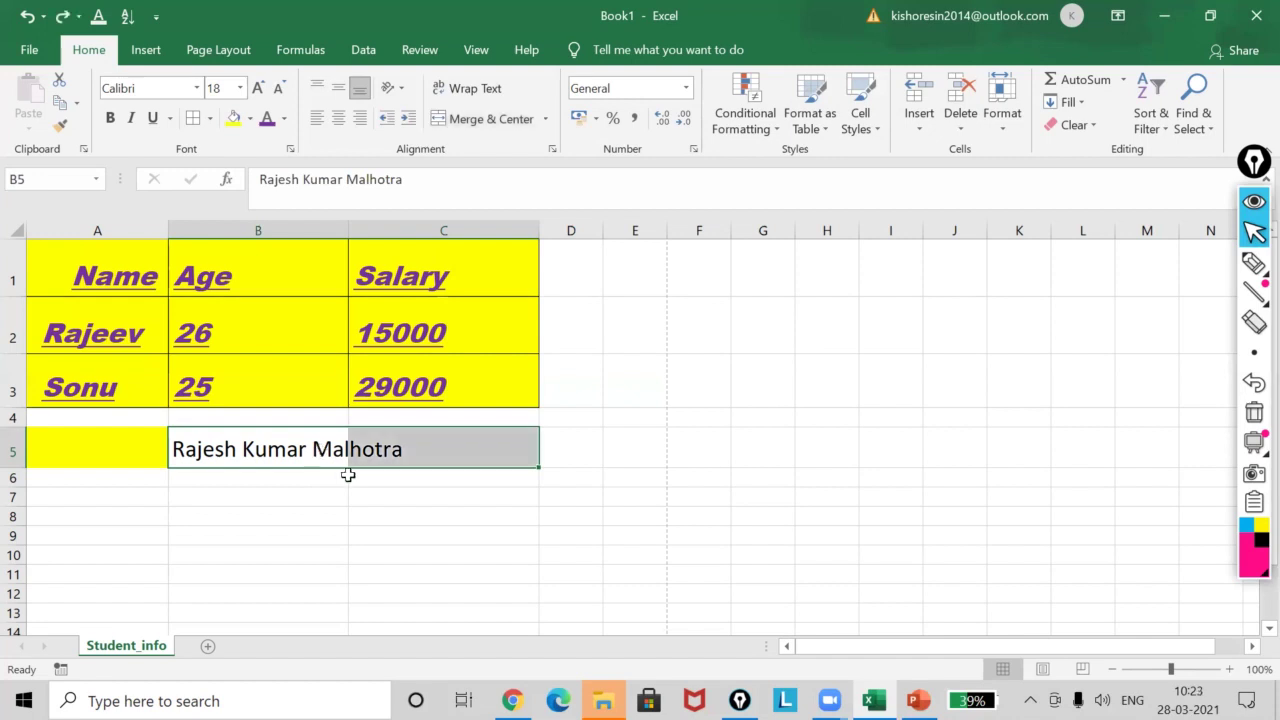
{"action": "left_click", "coordinate": [481, 449]}
{"action": "type", "text": "56"}
{"action": "left_click", "coordinate": [451, 496]}
Turn on Shrink to fit for B5 so the name fits within its cell
{"action": "left_click", "coordinate": [266, 450]}
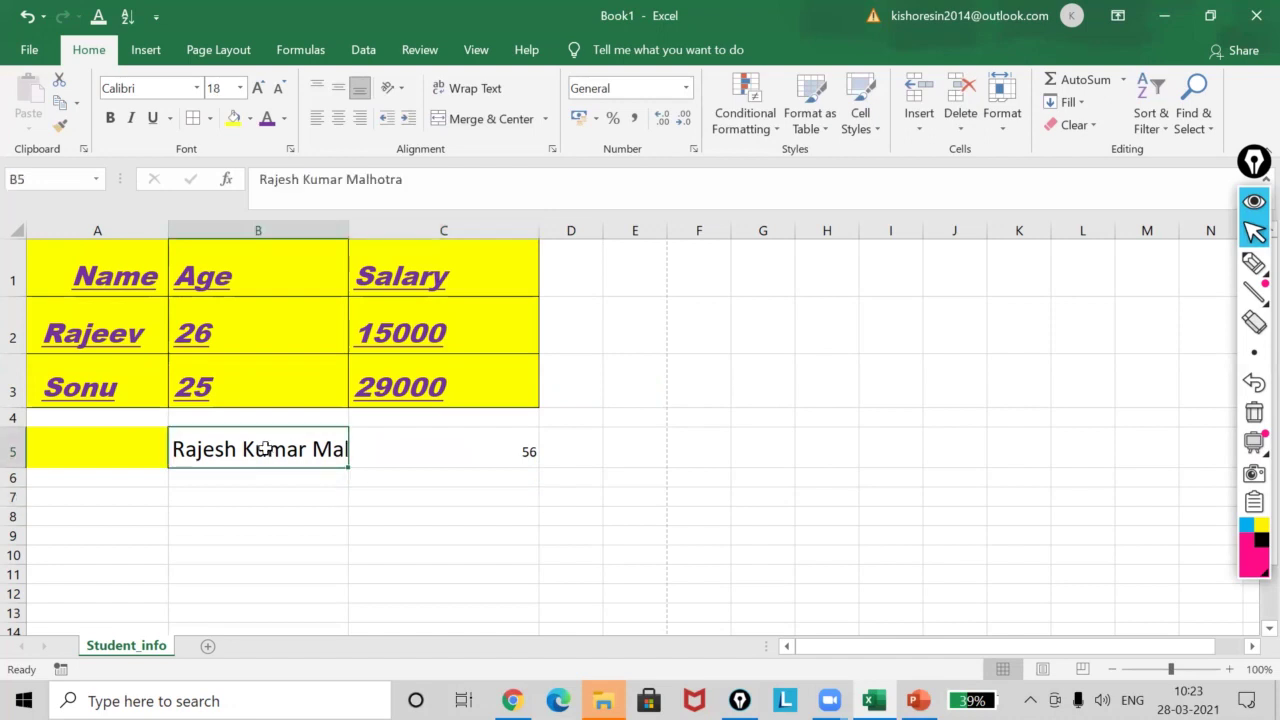
{"action": "left_click", "coordinate": [551, 148]}
{"action": "left_click", "coordinate": [516, 368]}
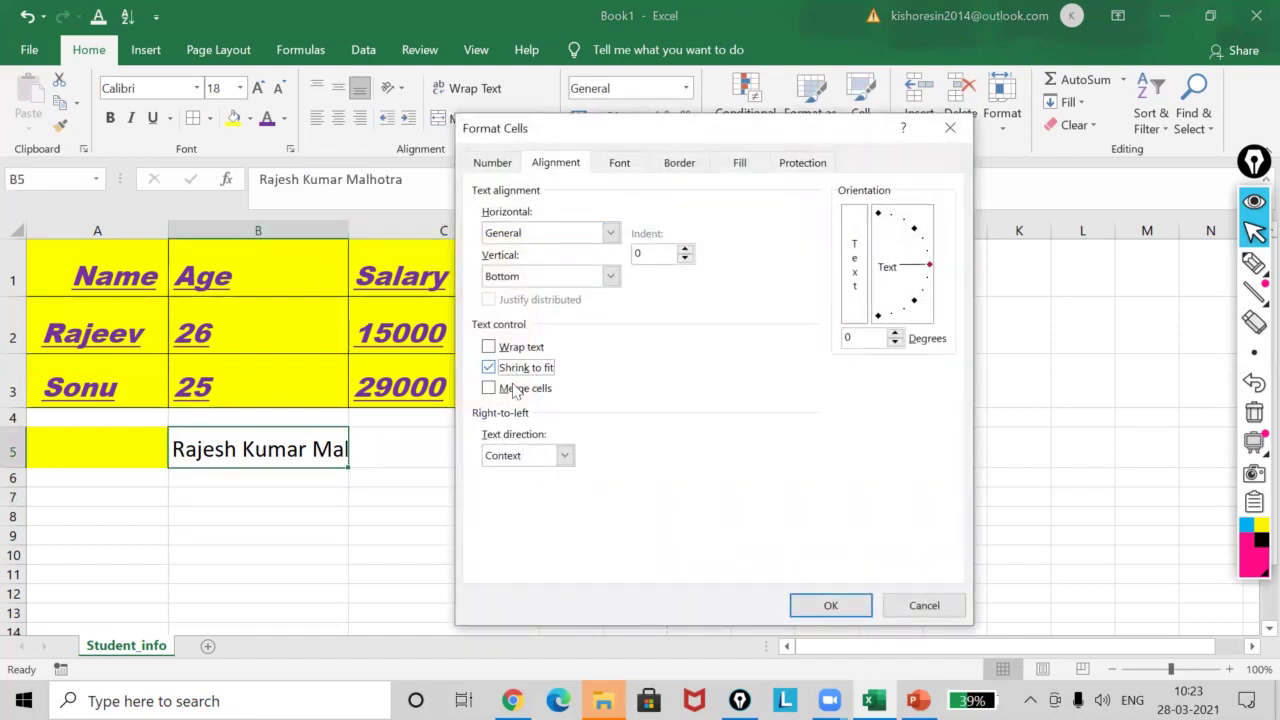
{"action": "left_click", "coordinate": [830, 607]}
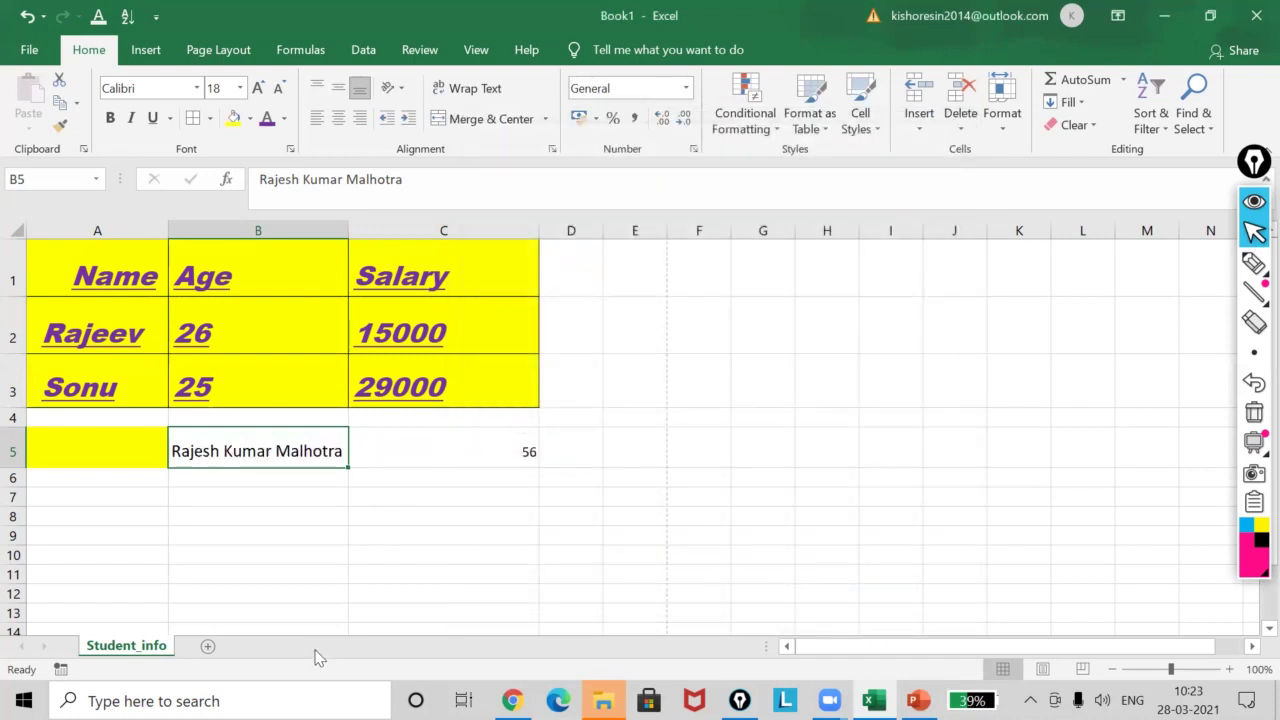